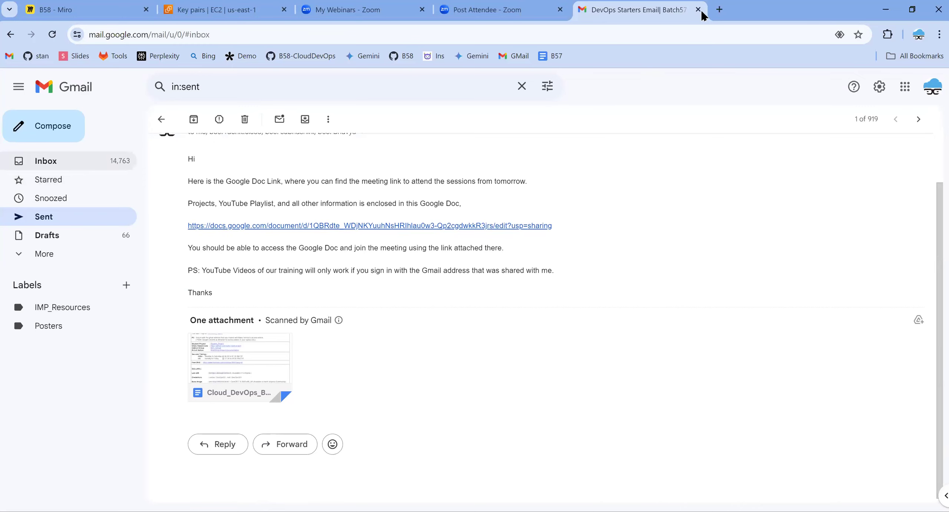
# Step: Close the Gmail message and restyle the "Today's Agenda" heading on the Miro board in dark blue Caveat text
pyautogui.click(698, 10)
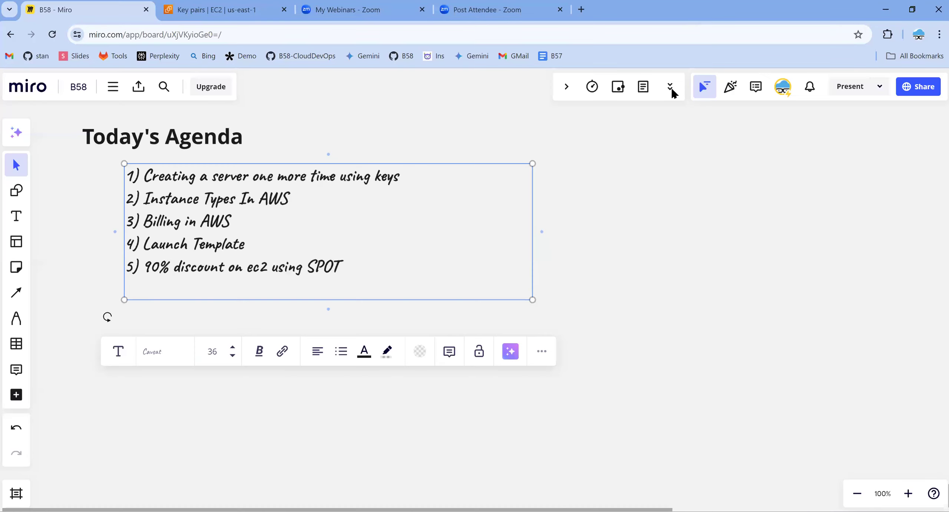
pyautogui.click(155, 140)
pyautogui.click(298, 203)
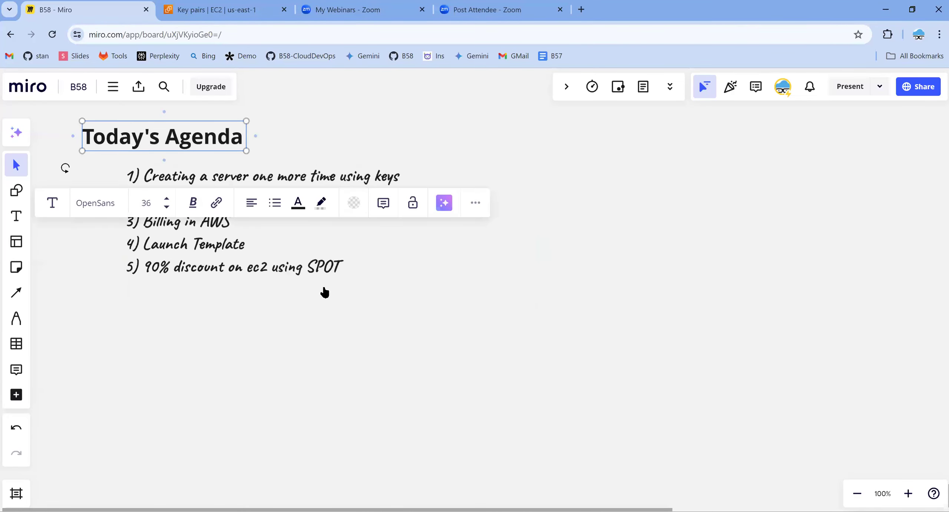
pyautogui.click(311, 307)
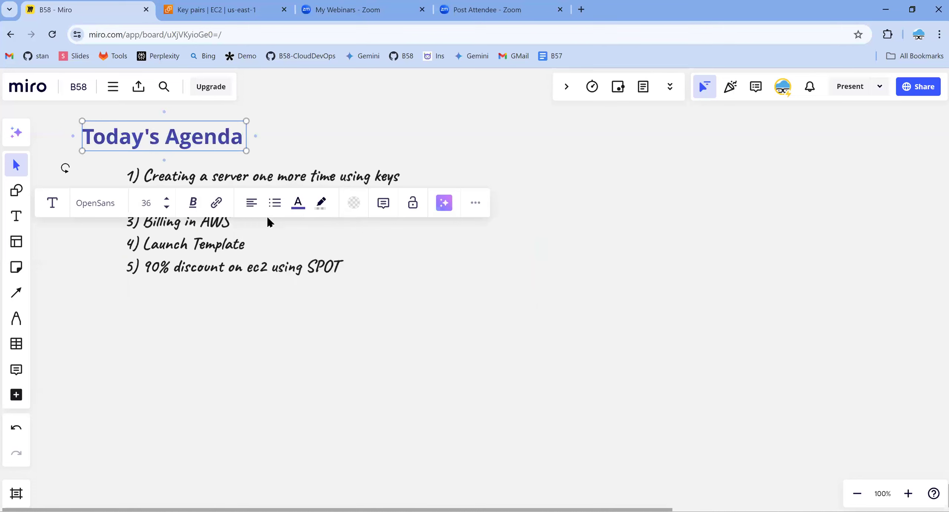
pyautogui.click(83, 203)
pyautogui.click(123, 301)
pyautogui.press('Escape')
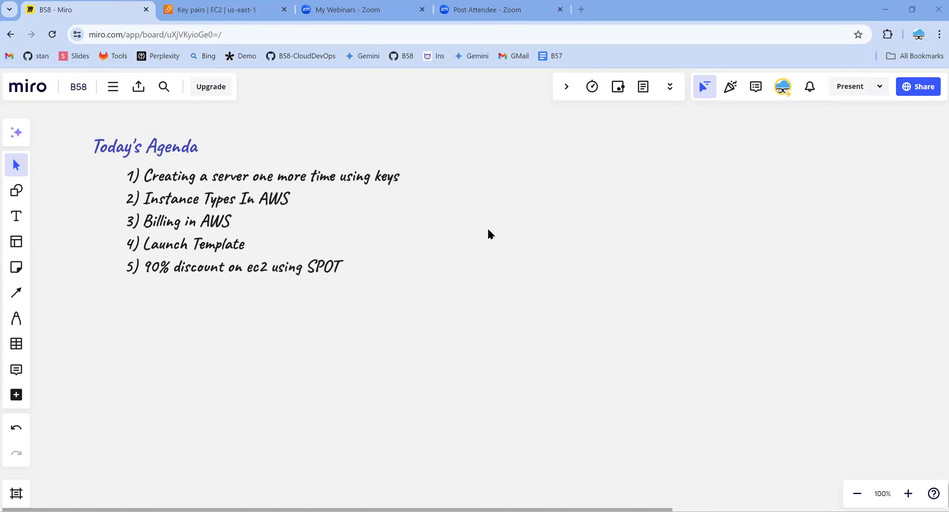
pyautogui.doubleClick(281, 178)
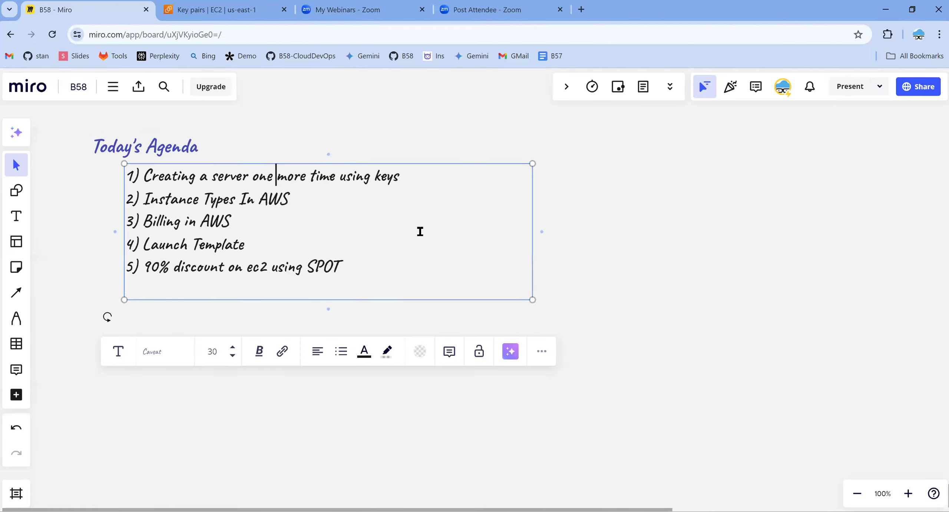
pyautogui.click(636, 299)
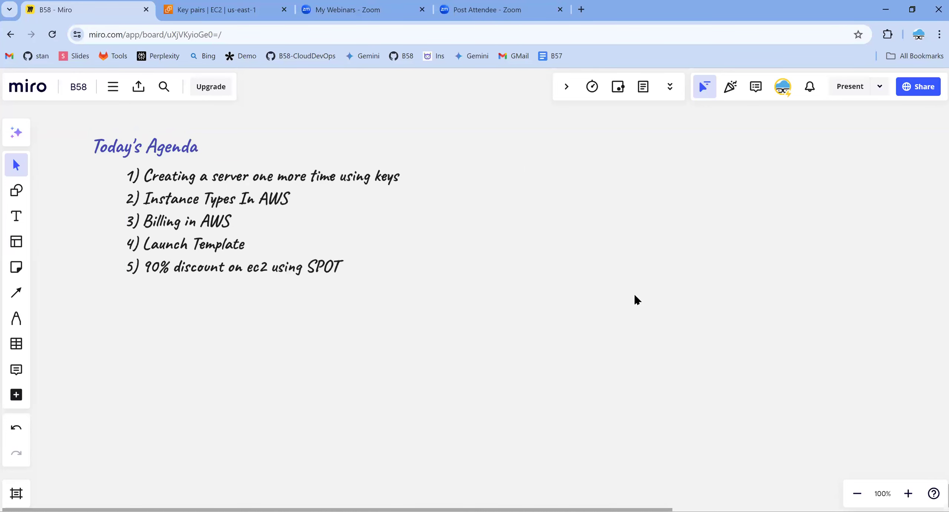
# Step: Switch to the EC2 Key pairs page in the AWS console, dismiss the deletion notice, and check the available regions
pyautogui.click(223, 11)
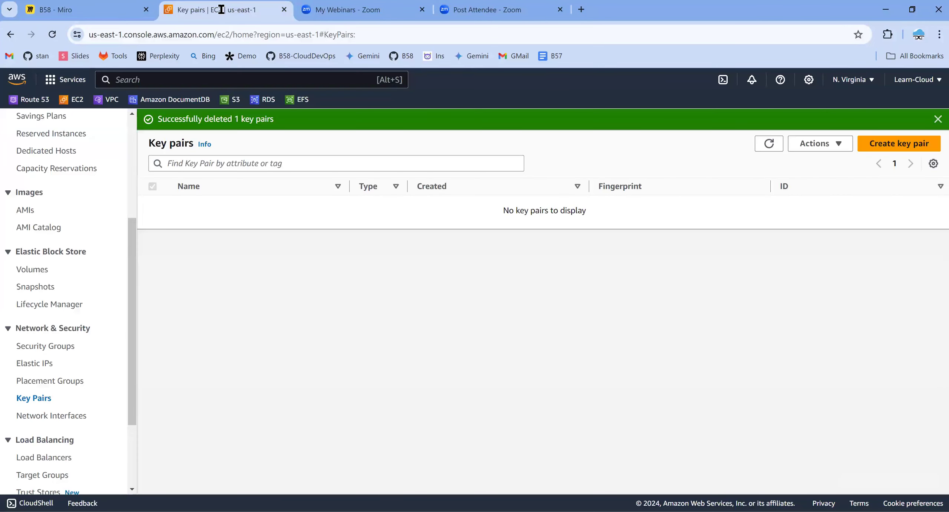
pyautogui.click(938, 120)
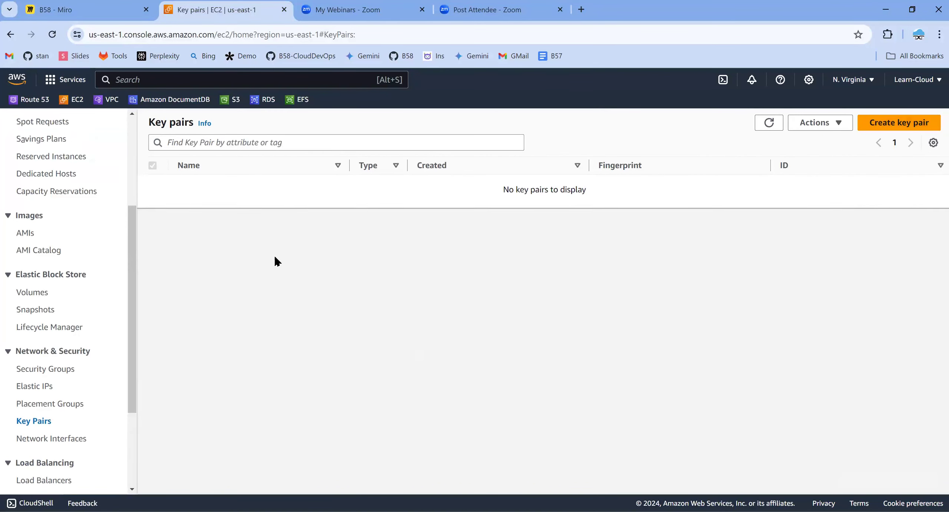
pyautogui.click(859, 79)
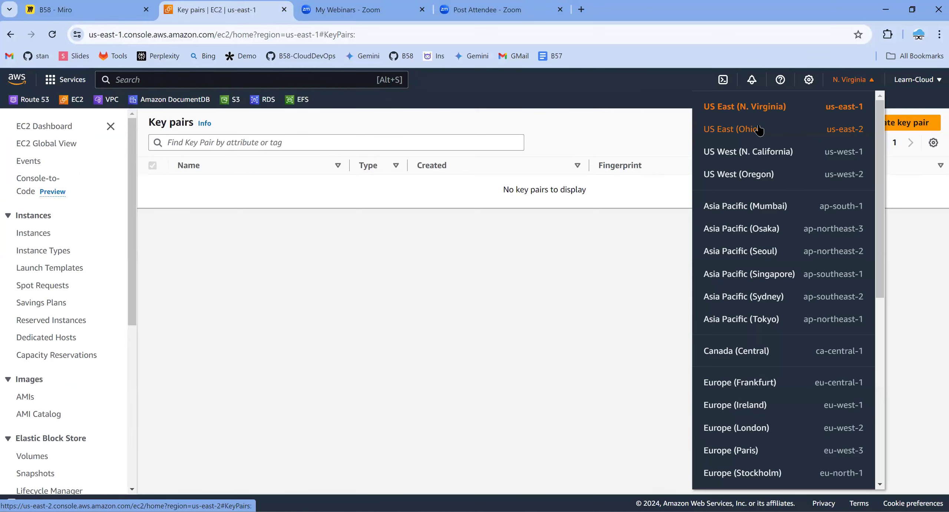
pyautogui.click(613, 123)
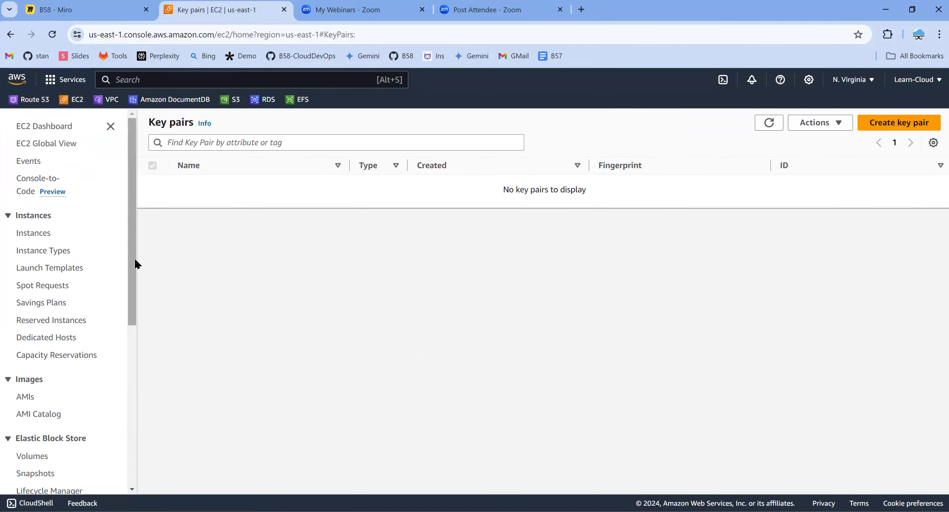
# Step: Examine the full AWS region list, including Asia Pacific (Hyderabad), and view the help on regions not enabled for the account
pyautogui.click(855, 79)
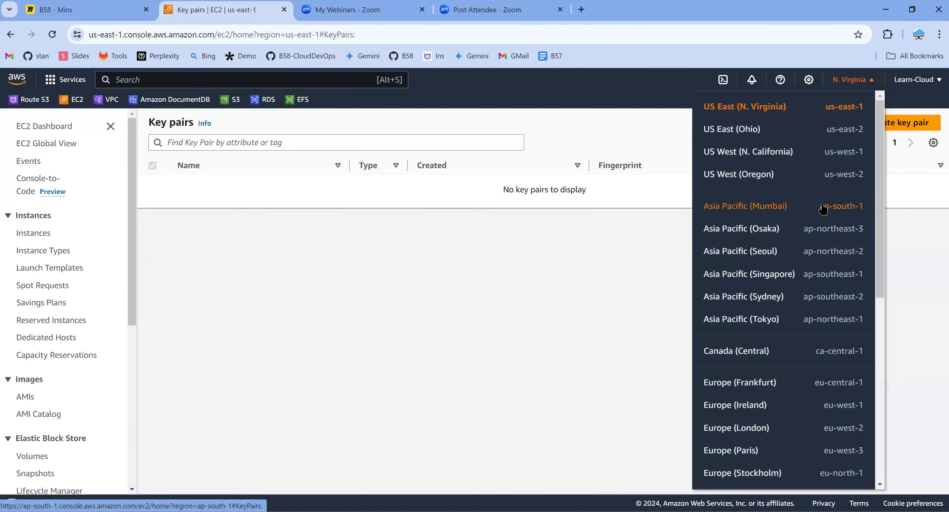
pyautogui.scroll(-2, 768, 250)
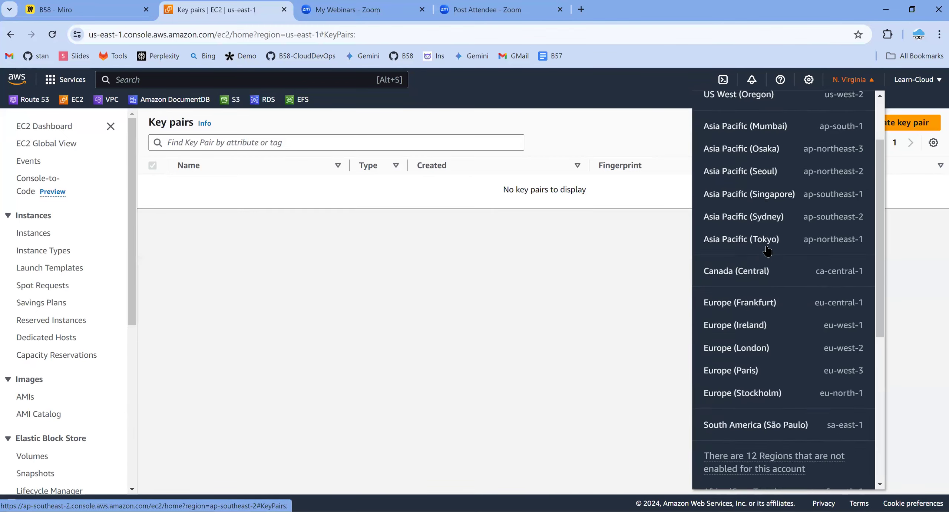
pyautogui.scroll(-7, 768, 250)
pyautogui.moveTo(702, 272); pyautogui.dragTo(756, 270)
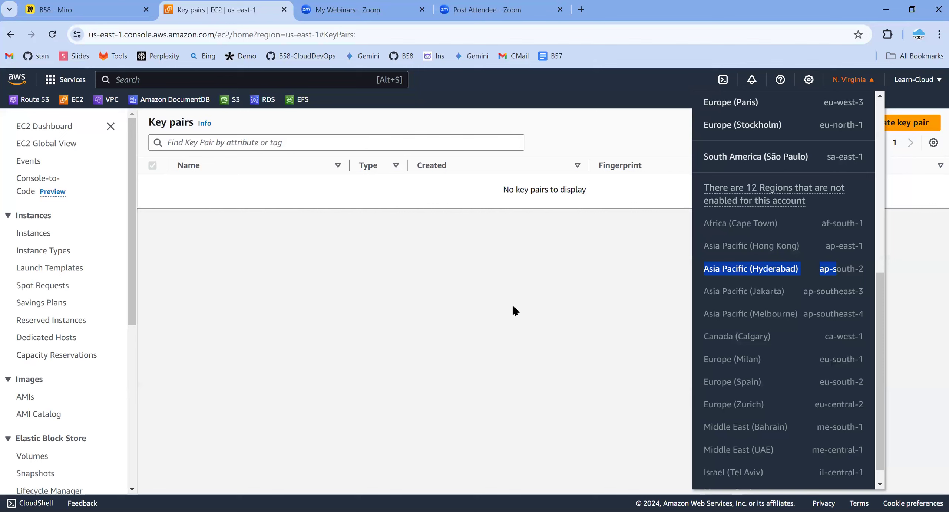
pyautogui.moveTo(703, 187); pyautogui.dragTo(780, 200)
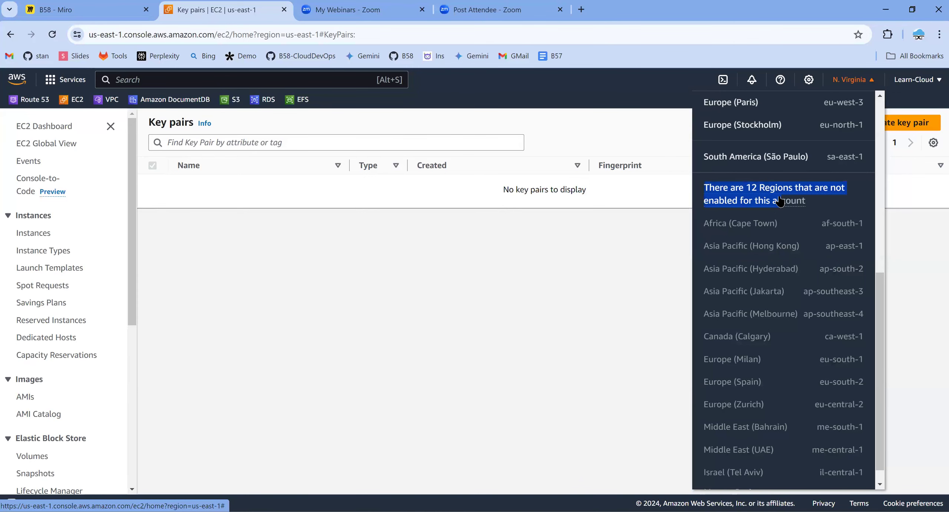
pyautogui.click(780, 200)
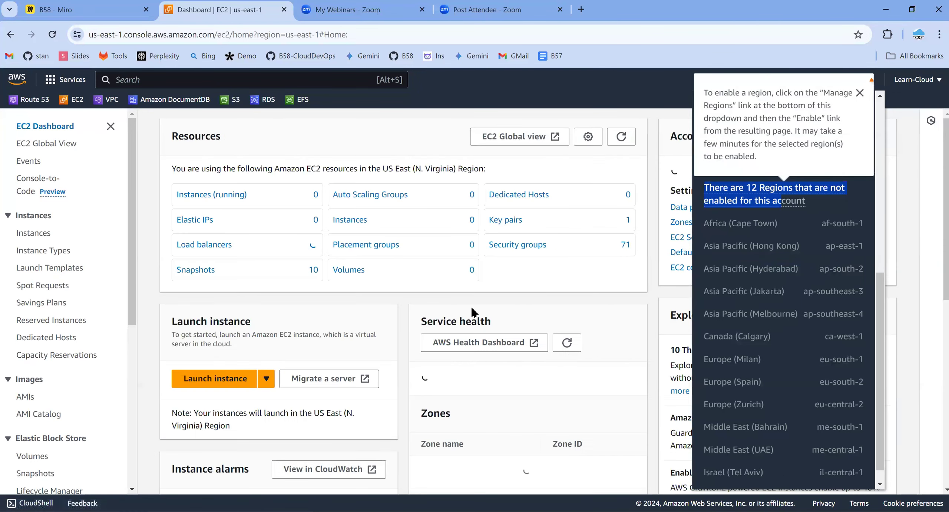
pyautogui.click(393, 118)
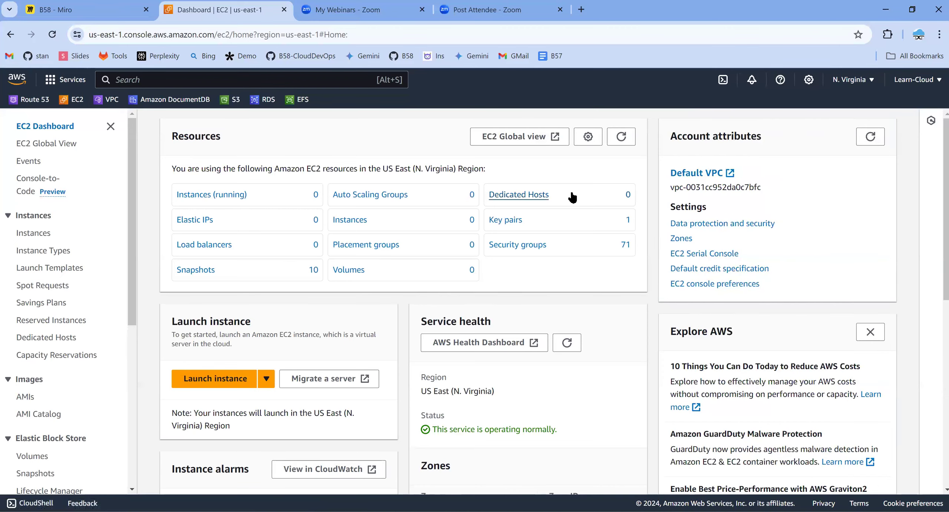
pyautogui.click(92, 11)
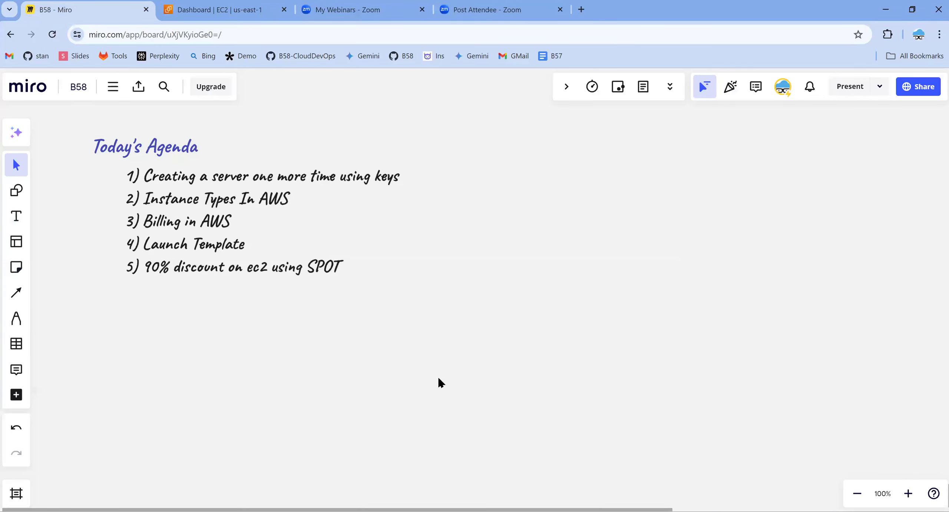
pyautogui.click(14, 133)
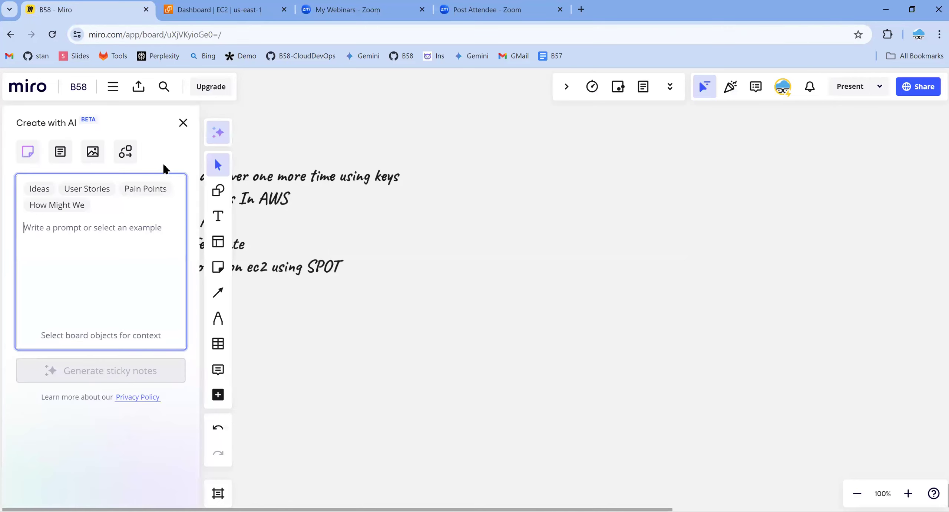
pyautogui.click(183, 123)
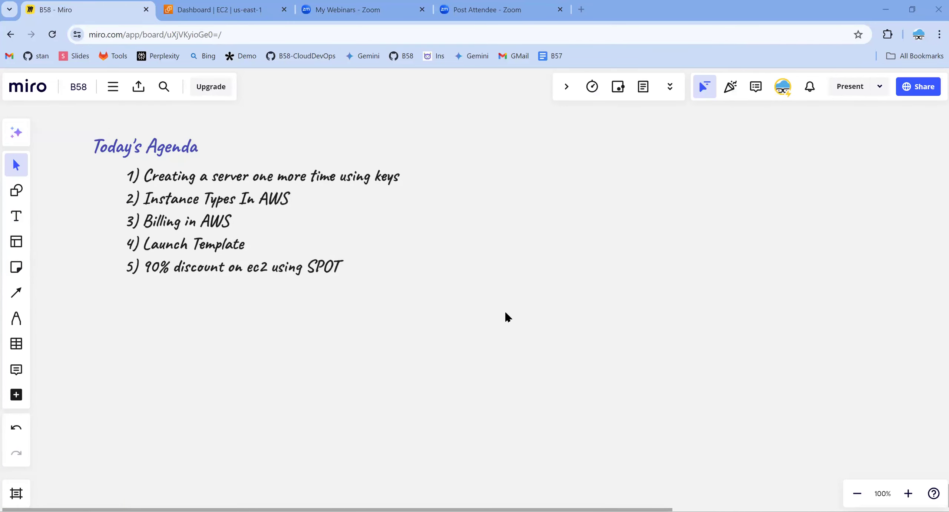
pyautogui.press('XF86AudioRaiseVolume')
pyautogui.press('XF86AudioRaiseVolume')
# Step: Return to the AWS console, search for the EC2 service, and start launching an instance from its dashboard
pyautogui.click(209, 14)
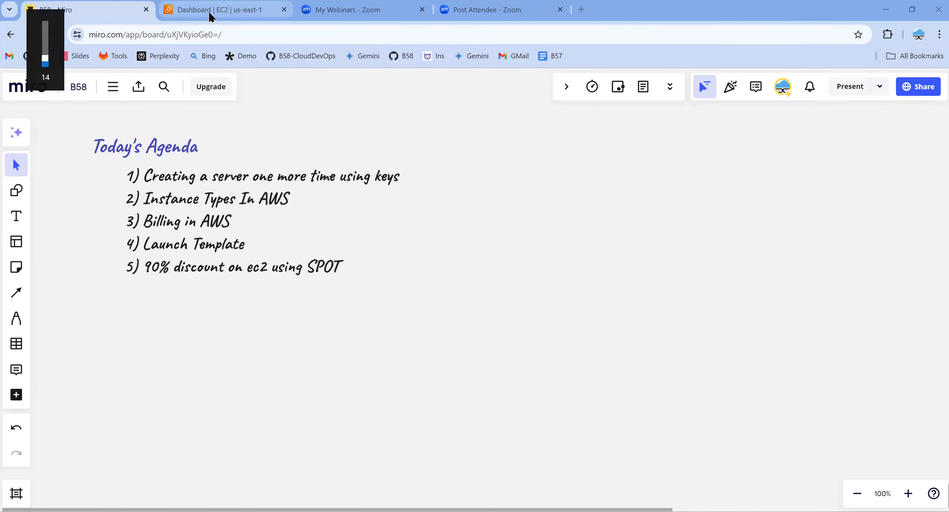
pyautogui.write('EC2')
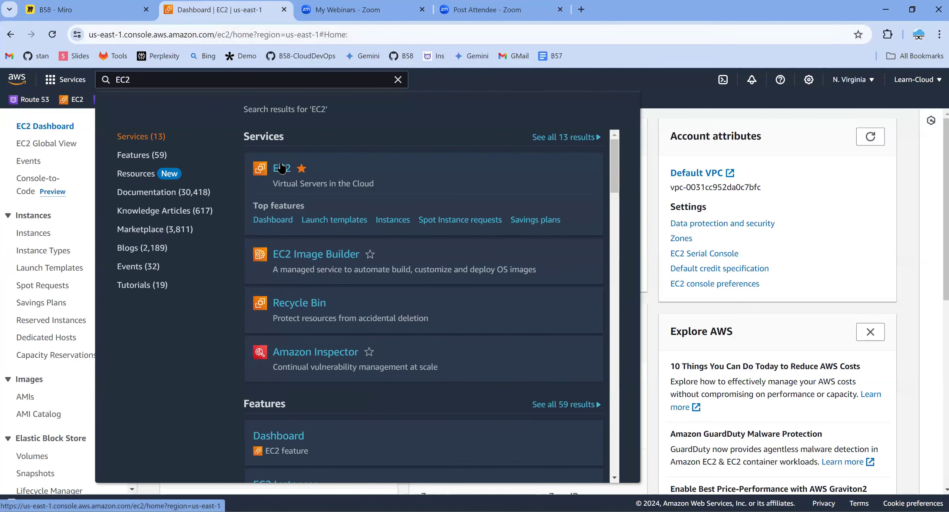
pyautogui.click(282, 168)
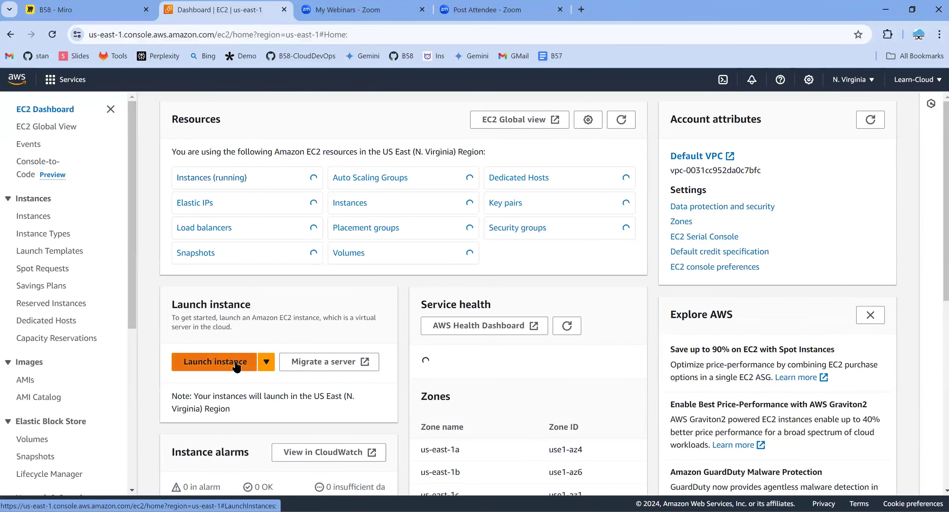
pyautogui.click(236, 367)
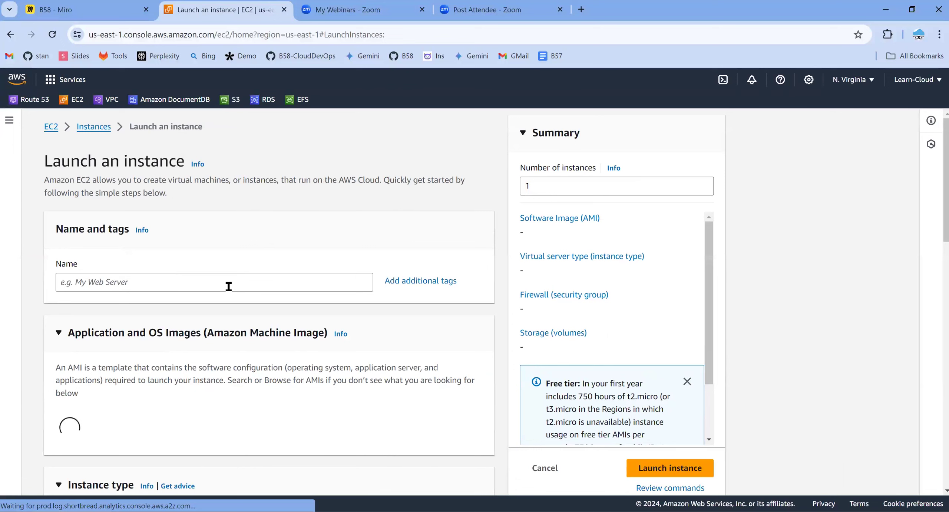
# Step: Name the new instance learning-linux-rhel9
pyautogui.click(234, 283)
pyautogui.write('learning-linux')
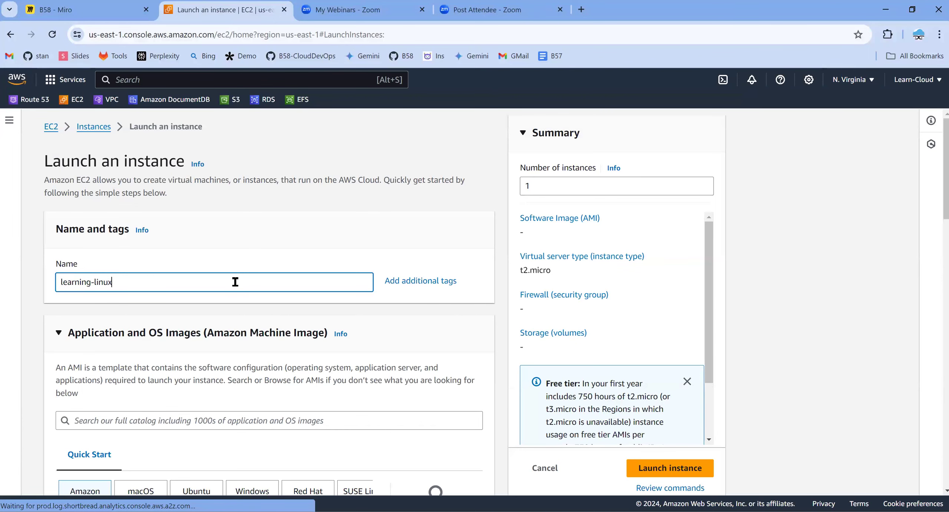
pyautogui.write('-rhel9')
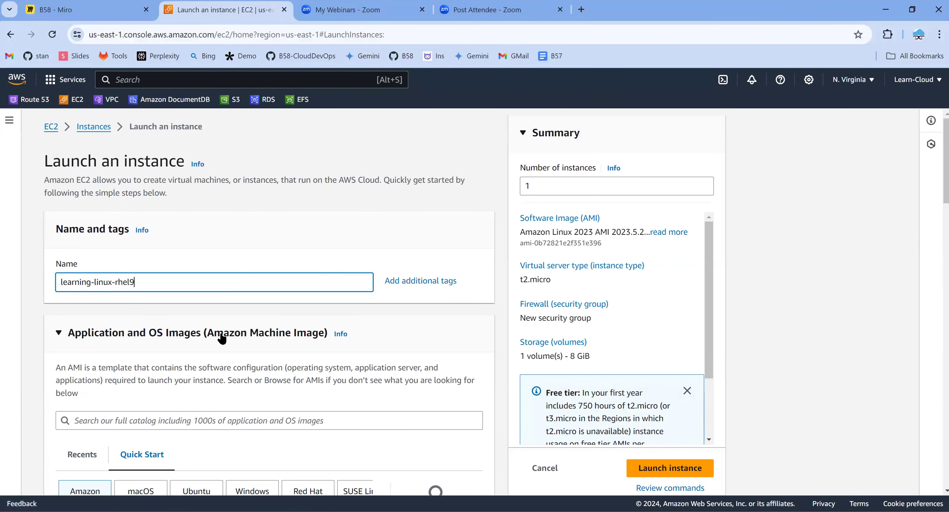
# Step: Set the instance's image to Red Hat Enterprise Linux 9 (HVM), SSD Volume Type, 64-bit (x86), from the full AMI catalog
pyautogui.scroll(-2, 426, 331)
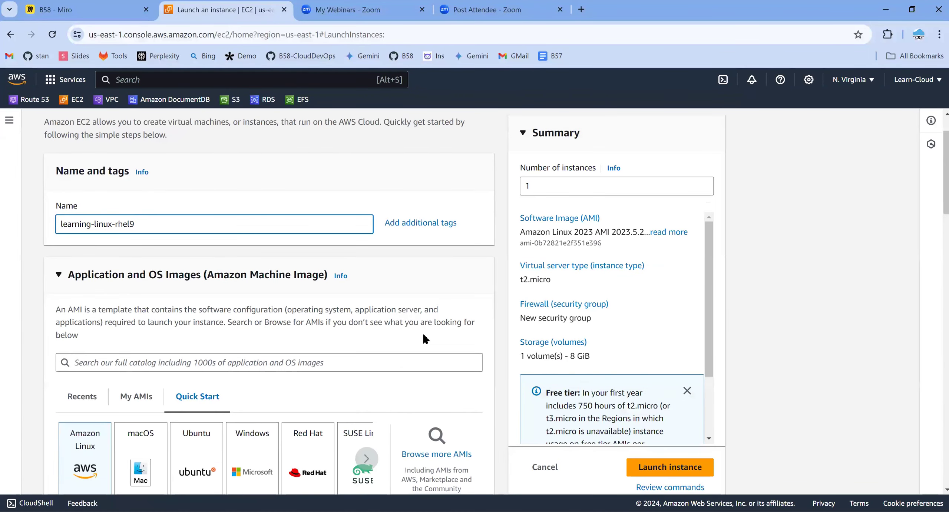
pyautogui.scroll(-4, 408, 342)
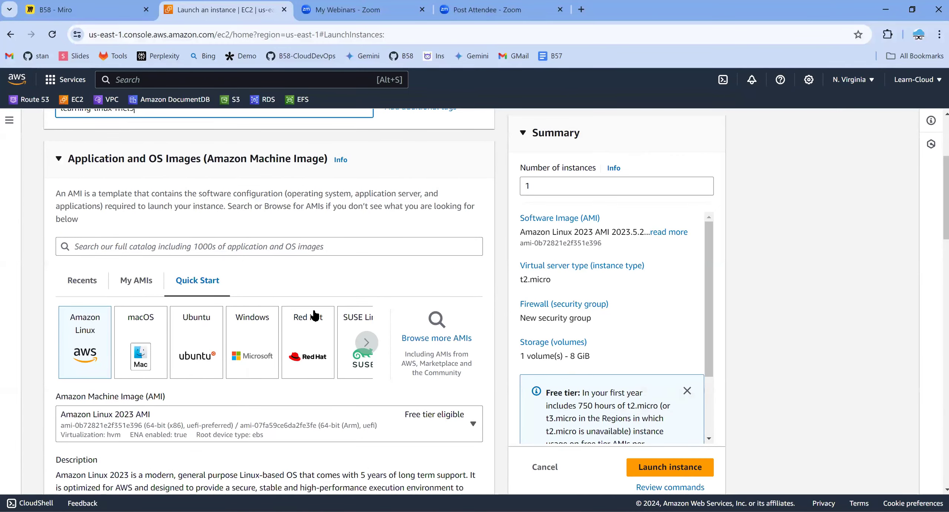
pyautogui.click(296, 343)
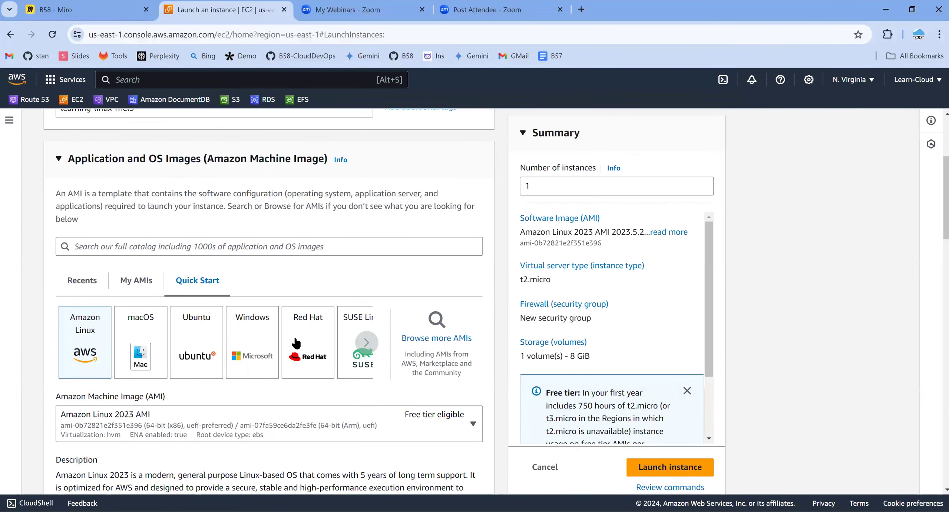
pyautogui.click(367, 345)
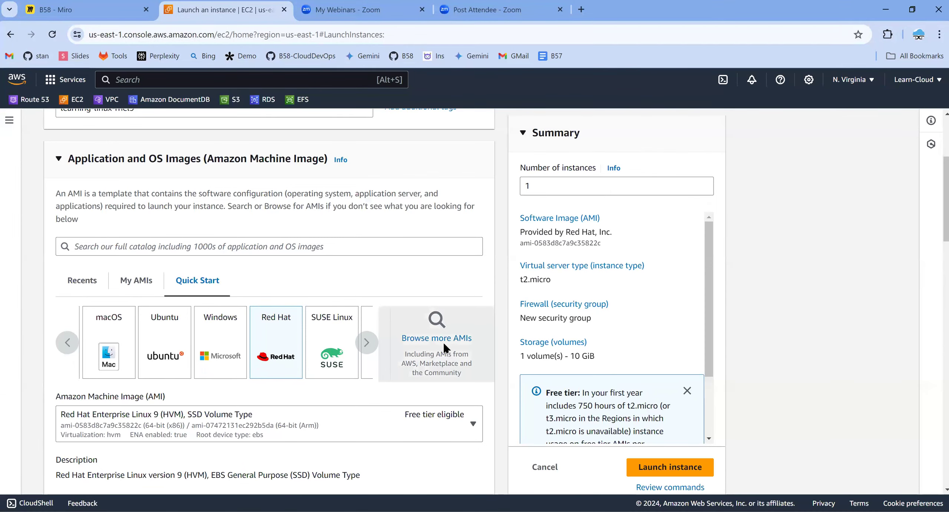
pyautogui.click(430, 344)
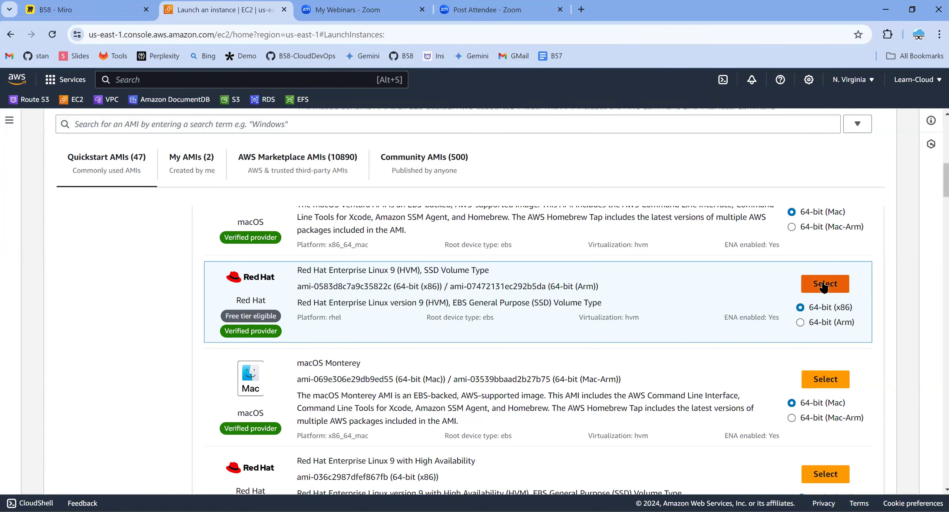
pyautogui.scroll(-1, 874, 293)
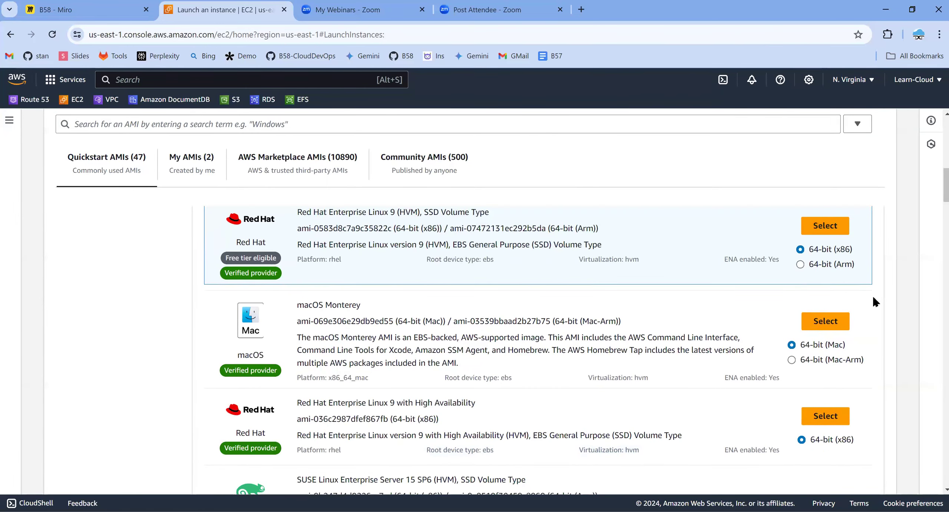
pyautogui.click(821, 225)
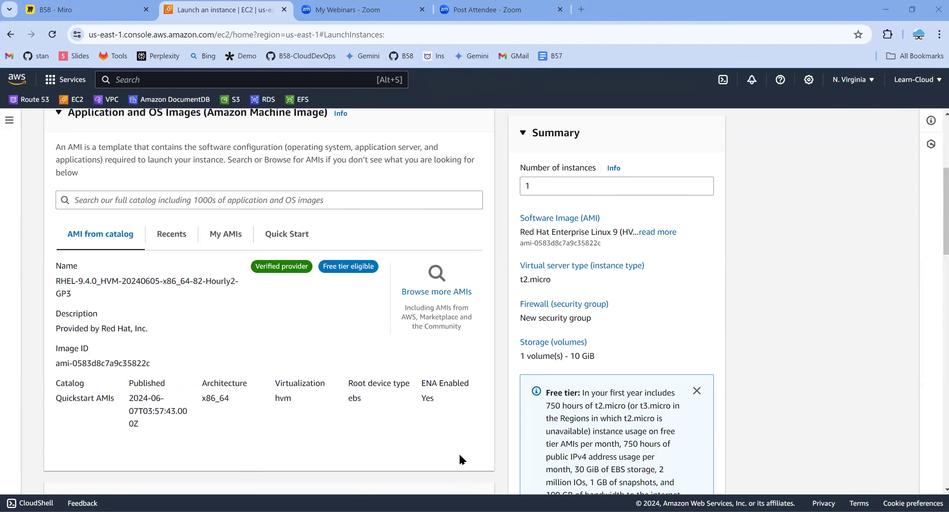
# Step: Review the chosen AMI's details and the t2.micro instance type section, and open the comparison of instance types
pyautogui.moveTo(248, 271); pyautogui.dragTo(305, 273)
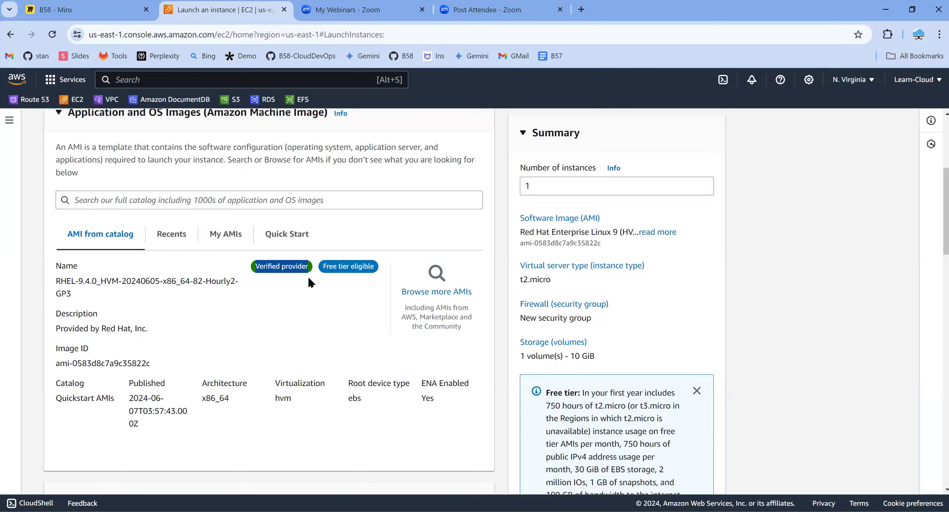
pyautogui.scroll(-3, 101, 267)
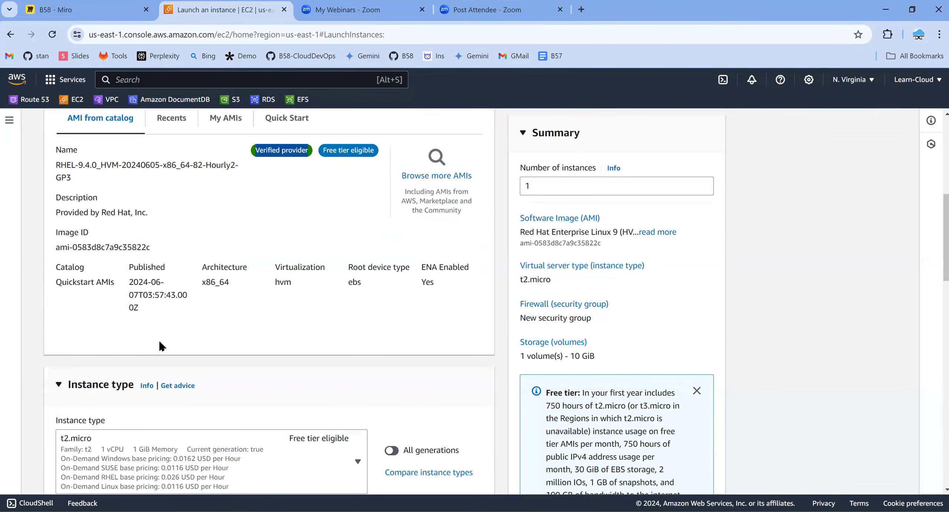
pyautogui.scroll(-2, 157, 339)
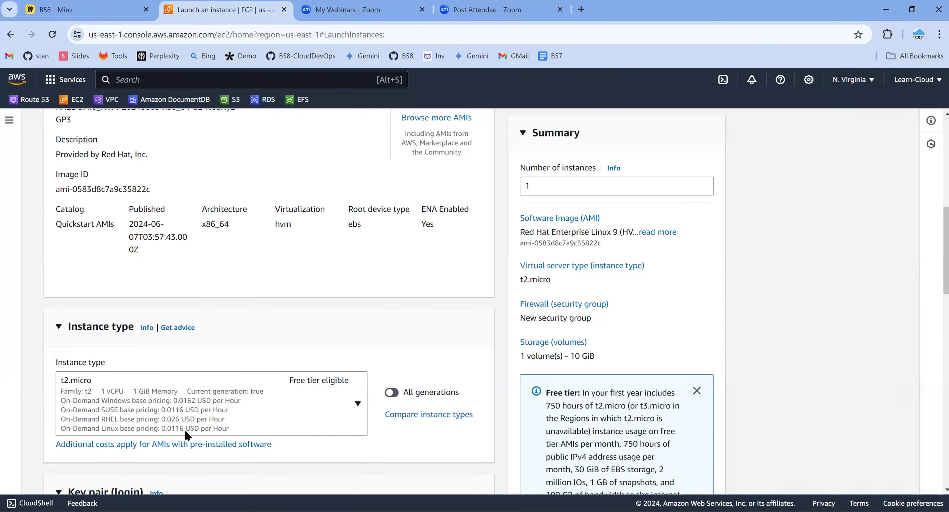
pyautogui.scroll(-2, 338, 384)
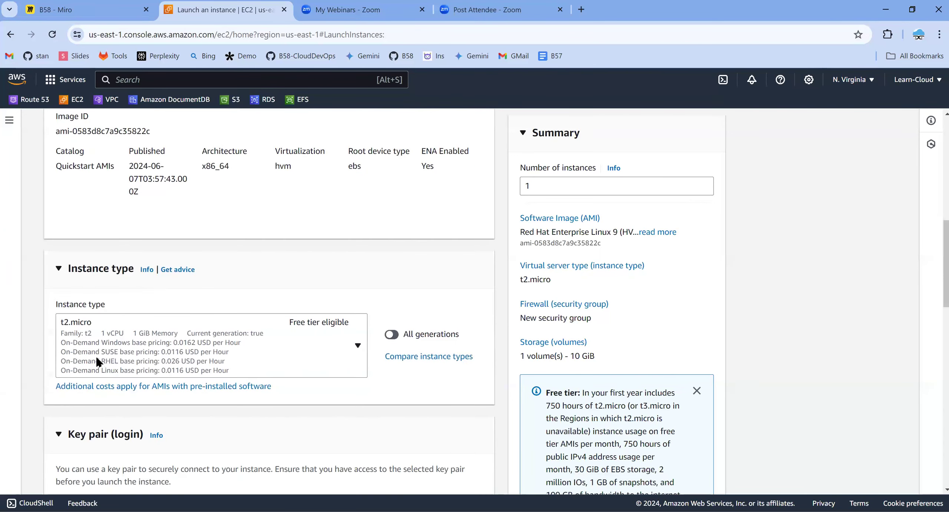
pyautogui.rightClick(430, 356)
pyautogui.click(321, 394)
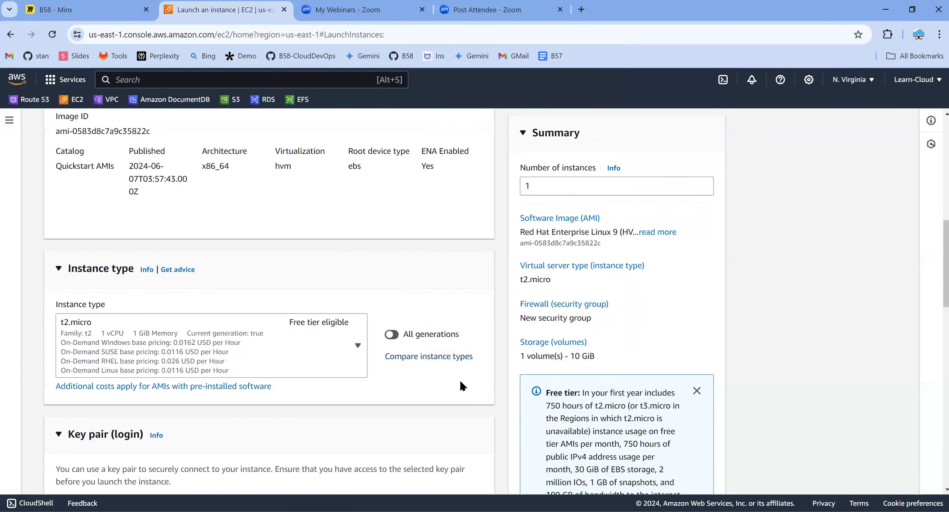
pyautogui.click(445, 358)
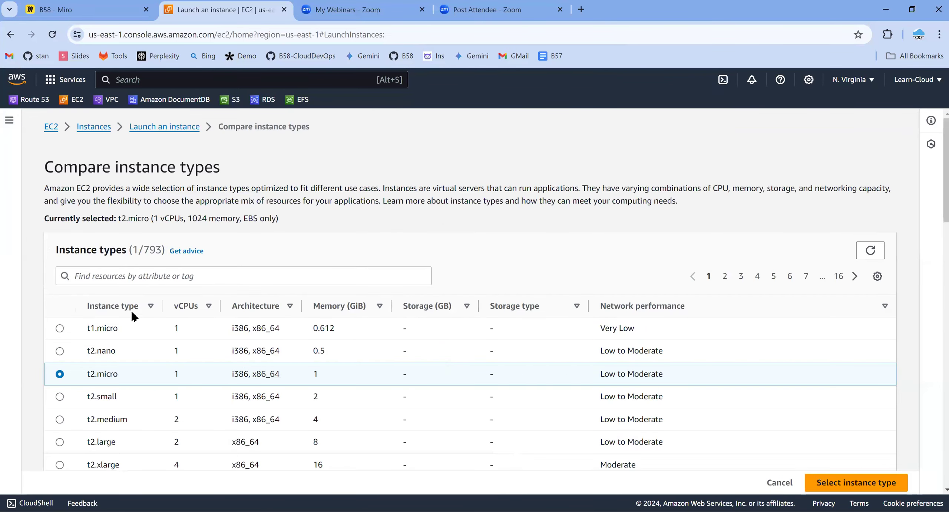
# Step: Examine the instance types table, comparing vCPUs and memory across the t1, t2 and t3 families, including t1.micro, t2.nano and t3.small
pyautogui.scroll(-2, 132, 334)
pyautogui.moveTo(82, 317); pyautogui.dragTo(149, 318)
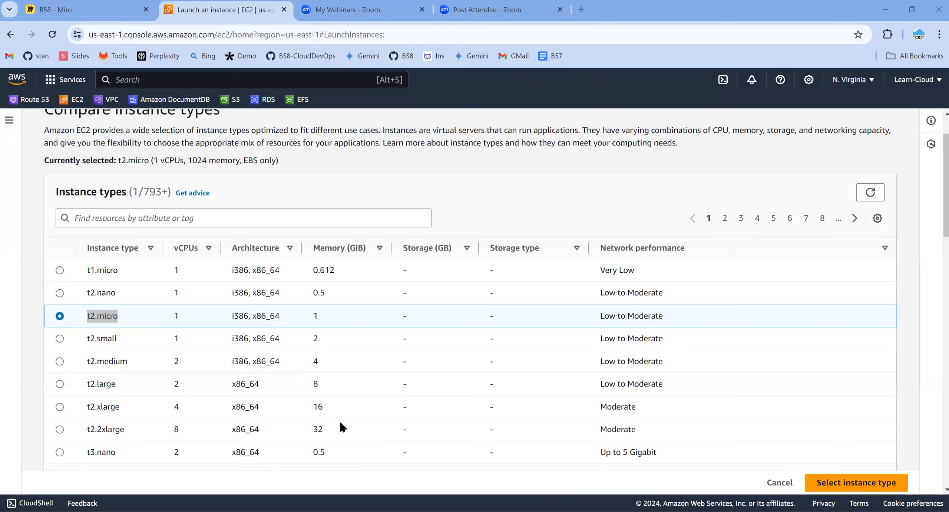
pyautogui.rightClick(193, 193)
pyautogui.press('Escape')
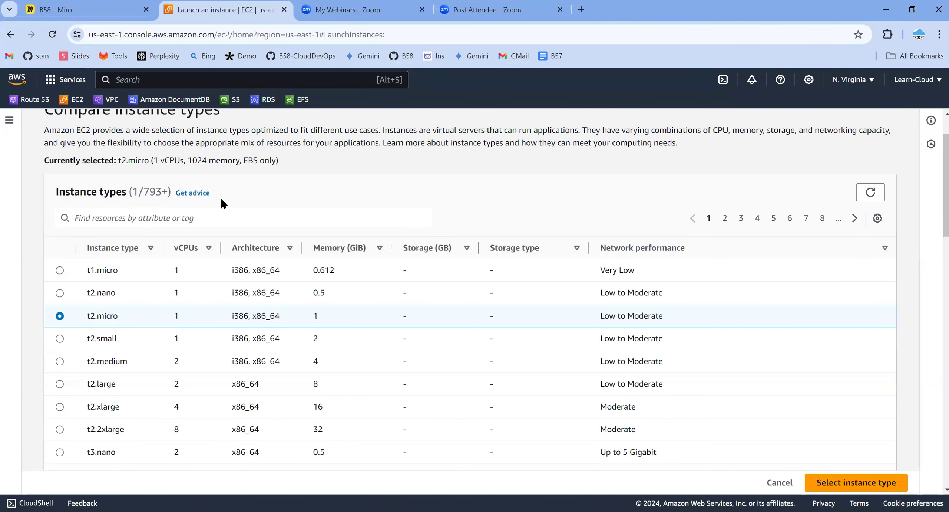
pyautogui.scroll(-1, 97, 260)
pyautogui.moveTo(85, 215); pyautogui.dragTo(120, 214)
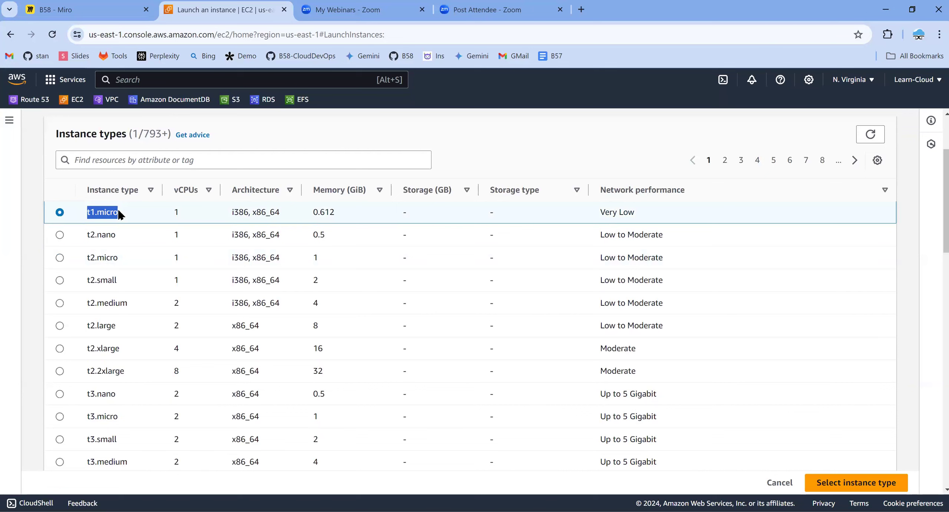
pyautogui.moveTo(88, 212); pyautogui.dragTo(125, 237)
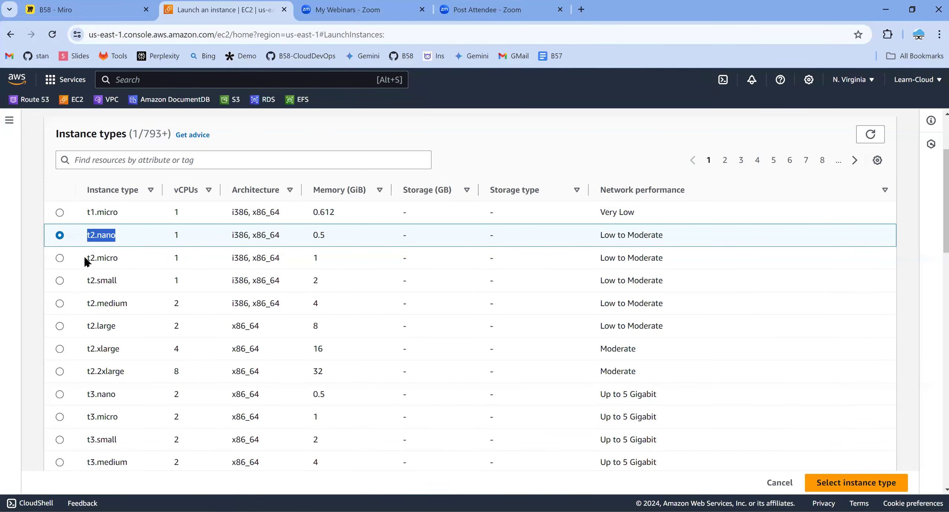
pyautogui.scroll(-2, 86, 384)
pyautogui.doubleClick(86, 383)
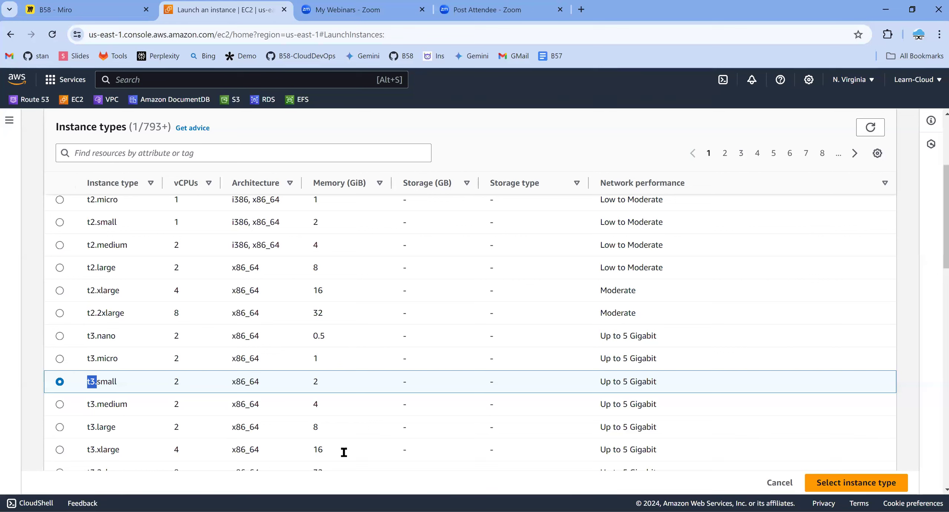
pyautogui.scroll(3, 253, 333)
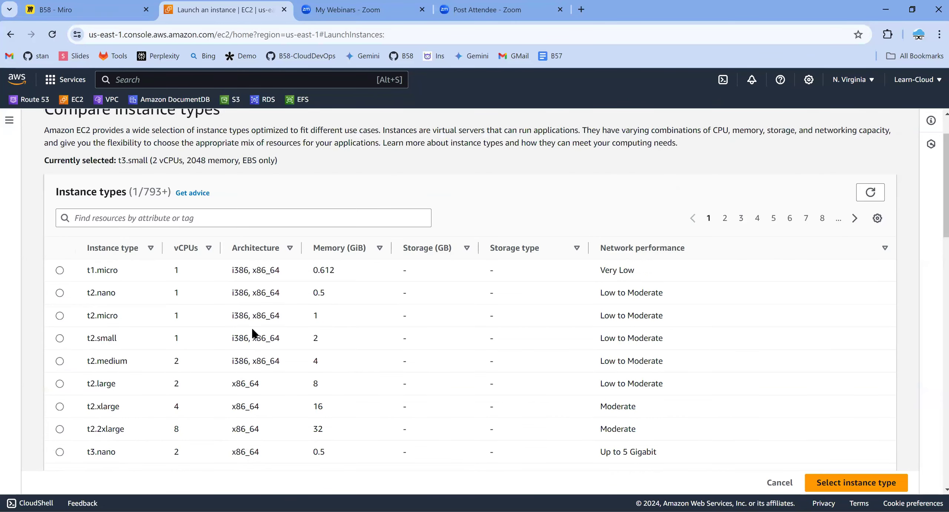
# Step: Switch to the B58 Miro board with the day's agenda
pyautogui.click(55, 11)
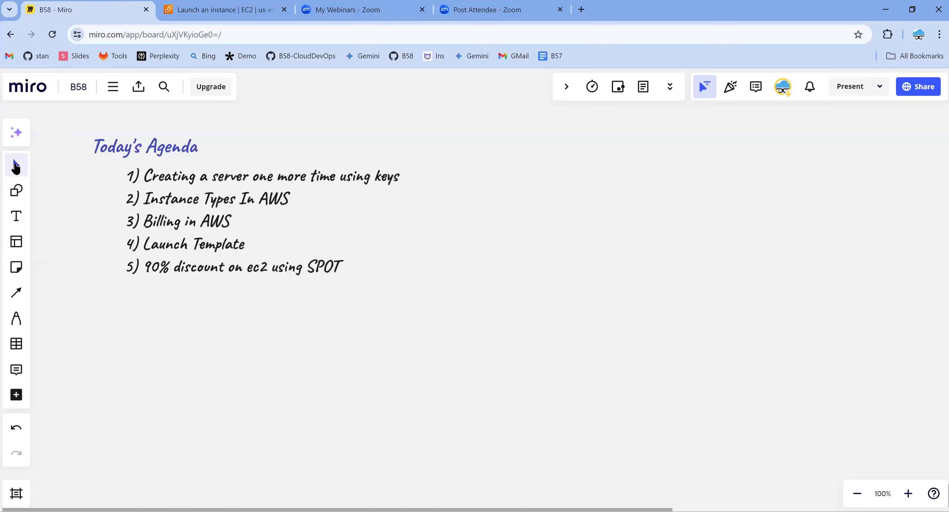
pyautogui.click(16, 216)
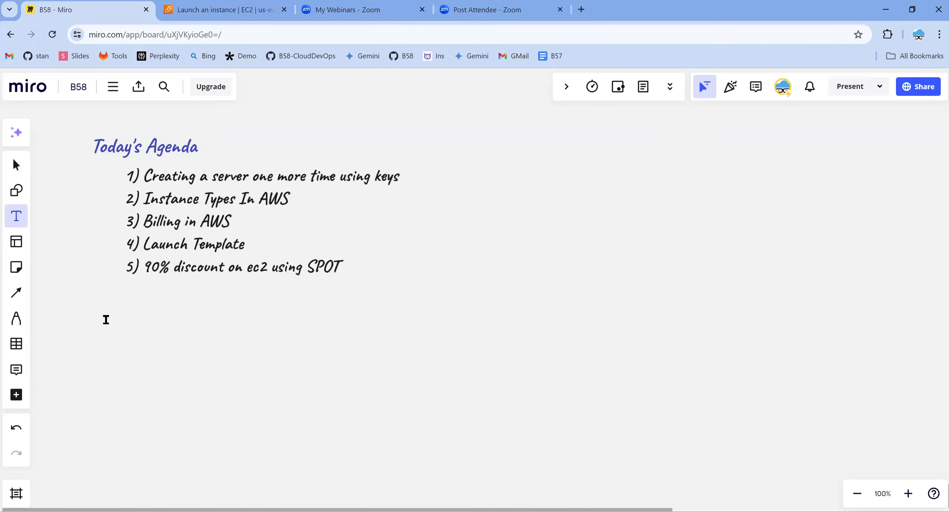
pyautogui.click(106, 319)
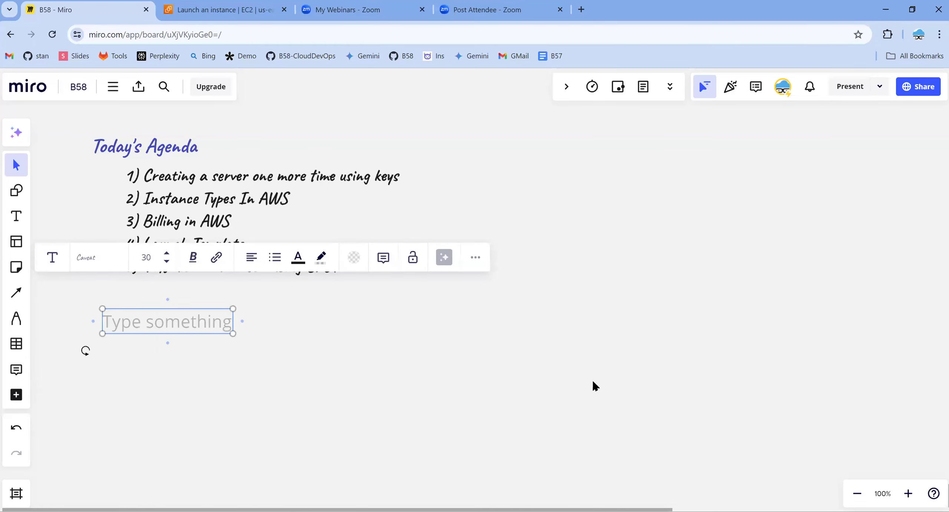
pyautogui.click(590, 367)
# Step: Add the bold heading "Create a server !!!!!!" in the empty area below the agenda
pyautogui.scroll(-5, 590, 363)
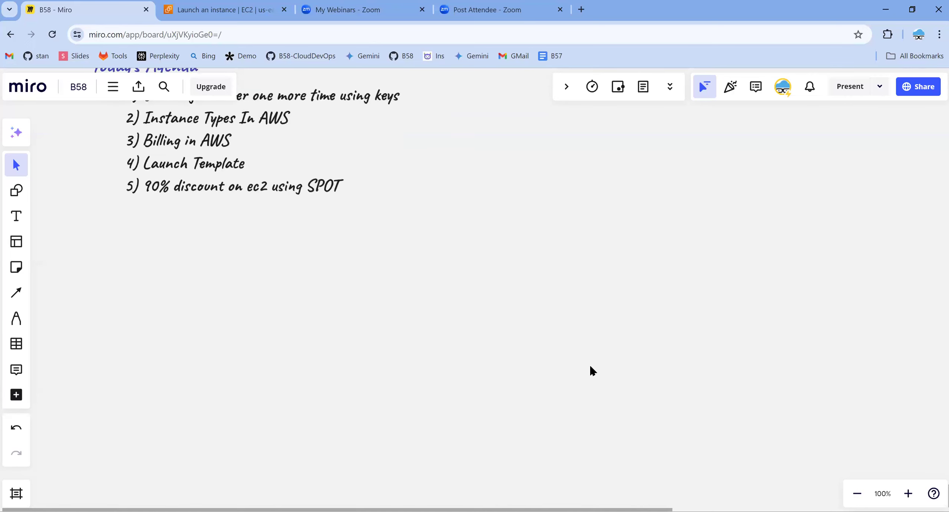
pyautogui.click(16, 216)
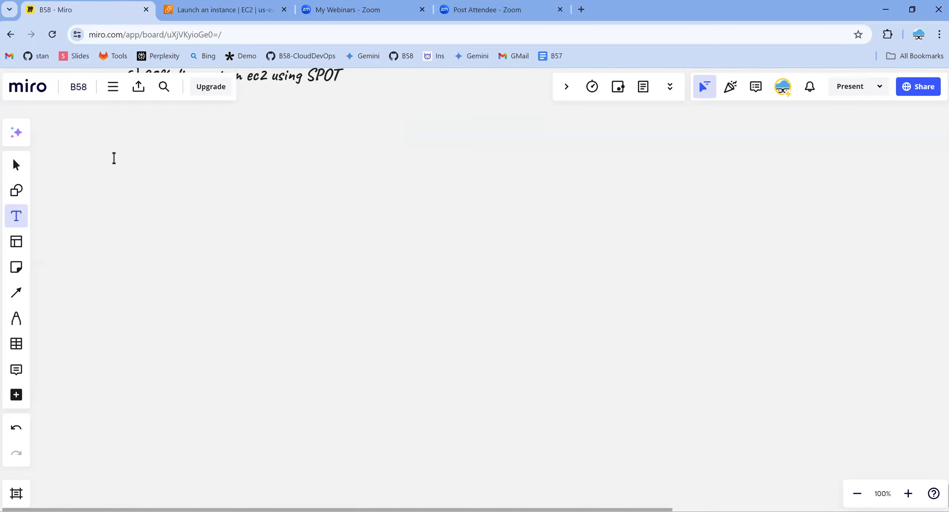
pyautogui.click(114, 158)
pyautogui.write('Creat')
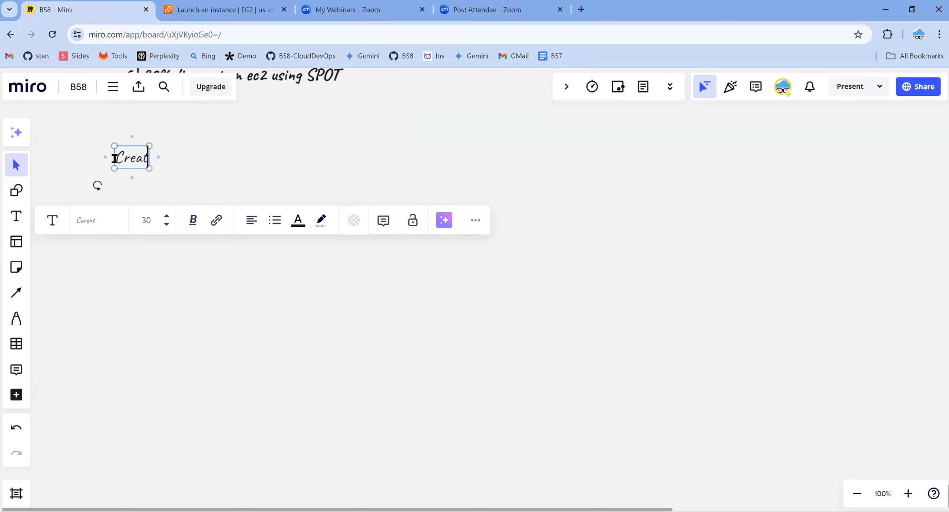
pyautogui.write('e a server ')
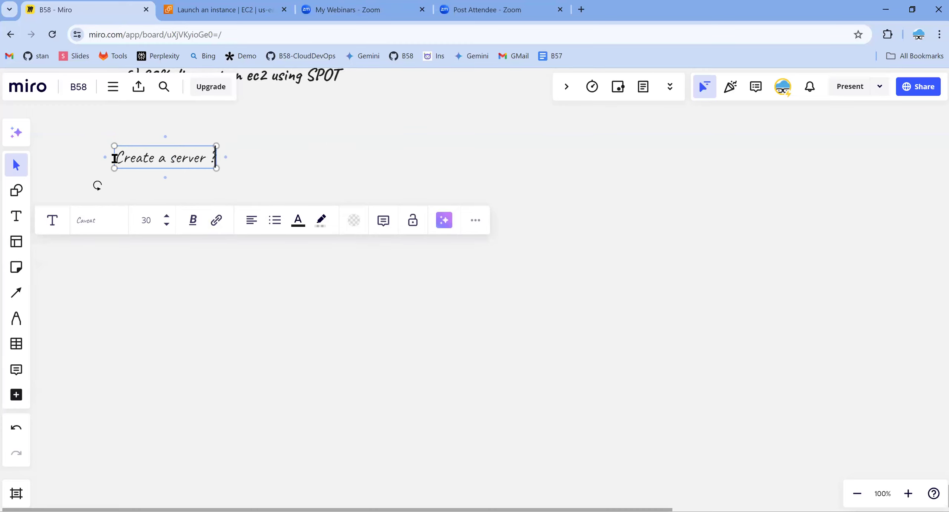
pyautogui.write('!!!!!')
pyautogui.hotkey('ctrl', 'a')
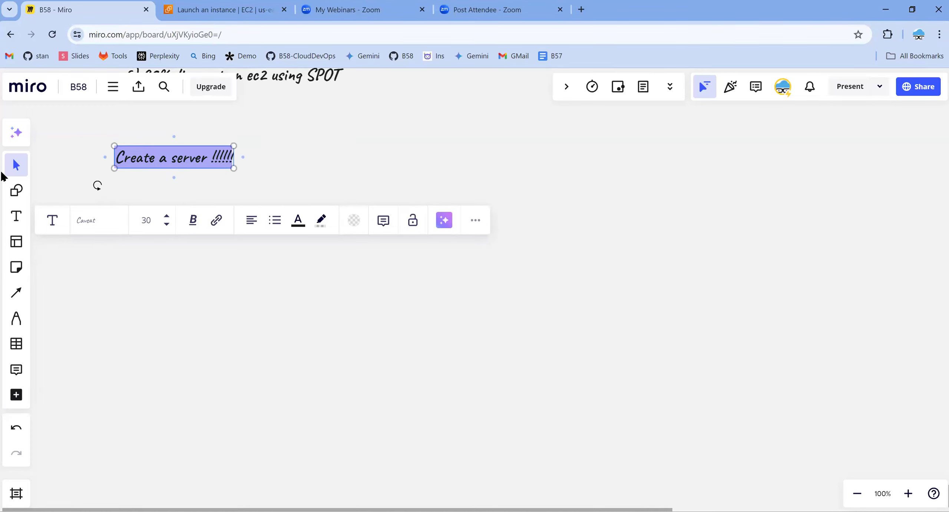
# Step: Start a numbered text list below the heading with "1) What type of applicaiton are you planning to host on this ?"
pyautogui.click(16, 215)
pyautogui.click(145, 194)
pyautogui.write('1) What ty')
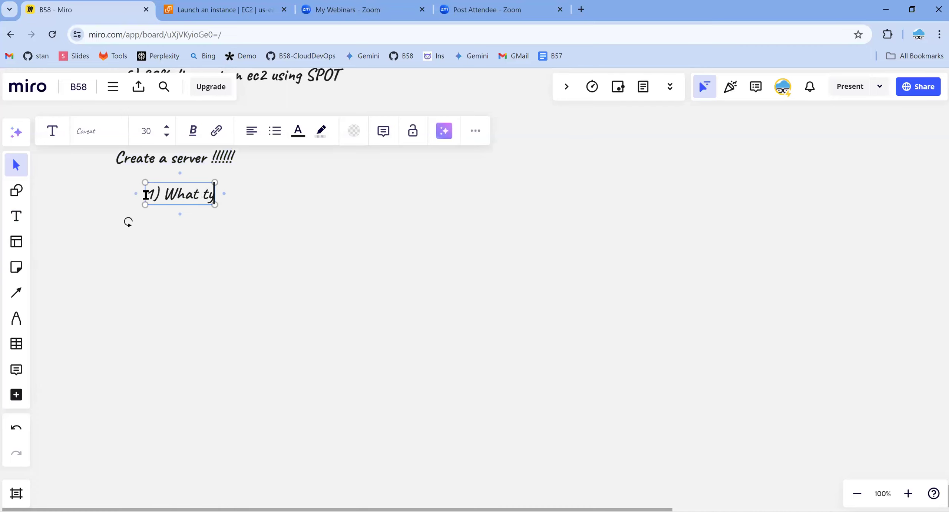
pyautogui.write('pe of applicait')
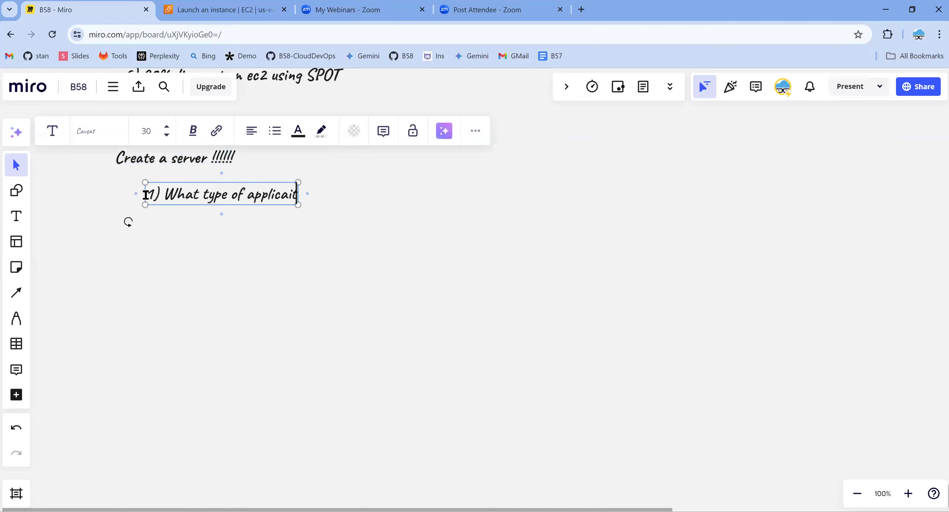
pyautogui.write('on are you pla')
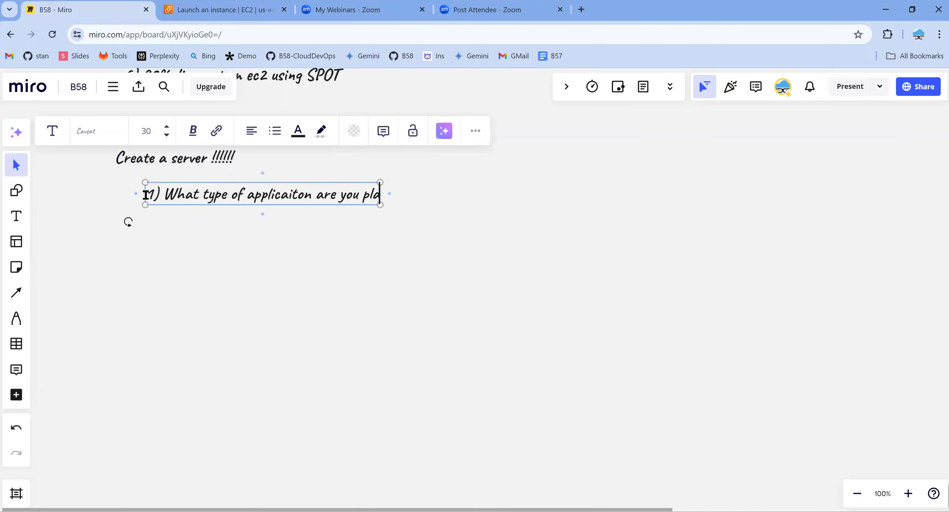
pyautogui.write('nning to host on')
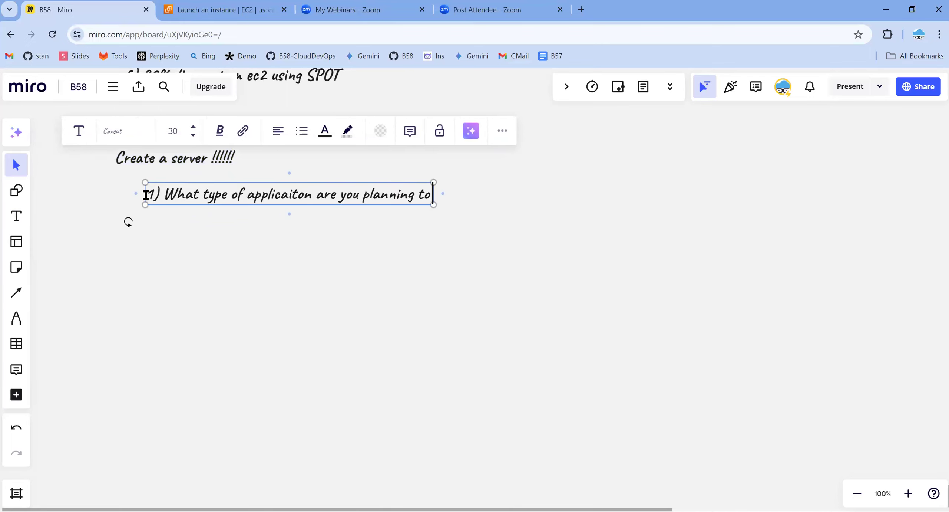
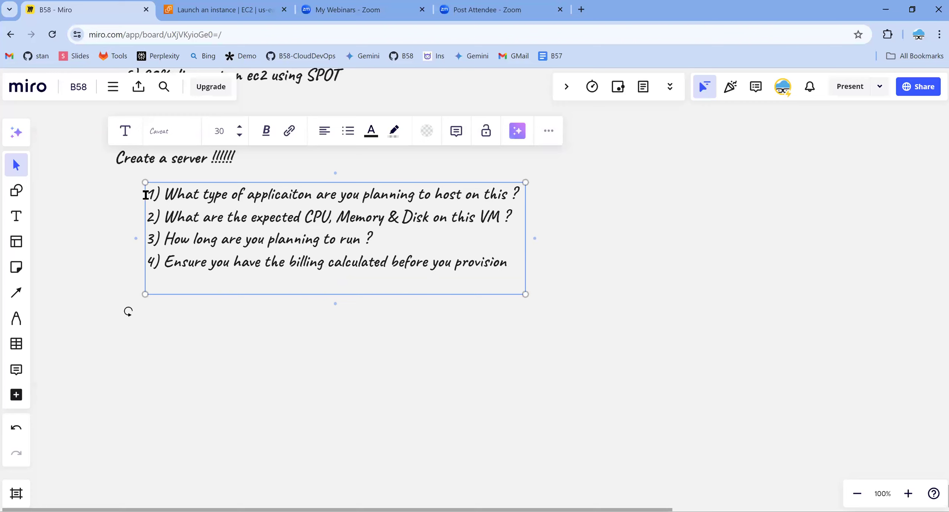
# Step: Complete the list with item "5) Ensure this is approved by your manager." and leave text editing
pyautogui.write('Ensure yo')
pyautogui.press('BackSpace')
pyautogui.press('BackSpace')
pyautogui.write('this is')
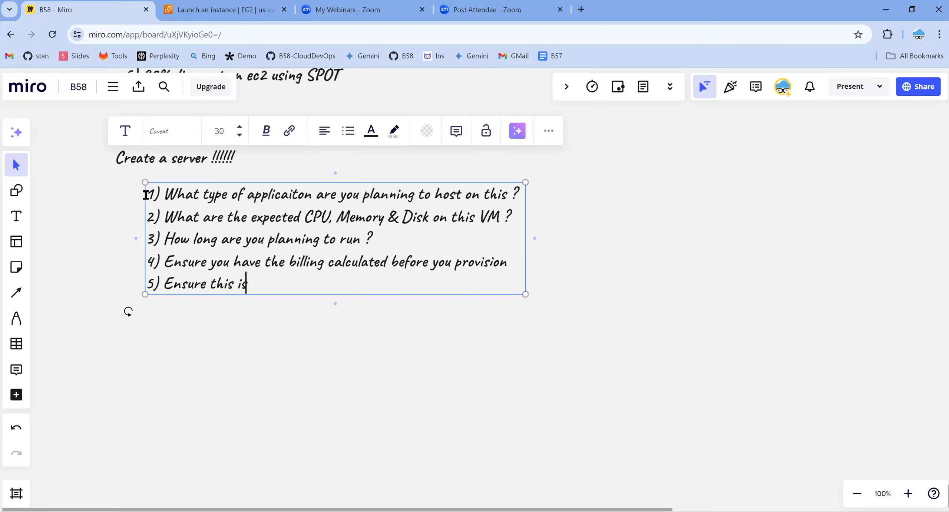
pyautogui.write(' approved by your manager.')
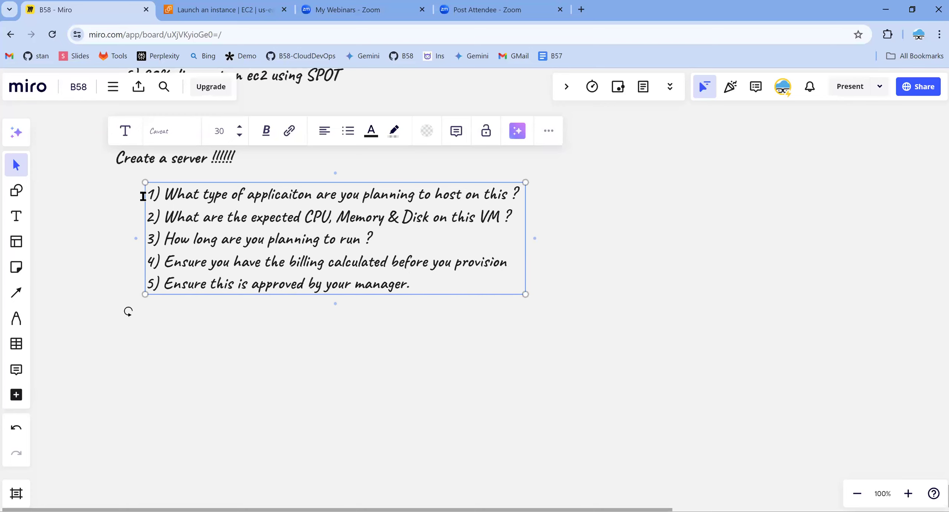
pyautogui.click(66, 186)
pyautogui.click(214, 190)
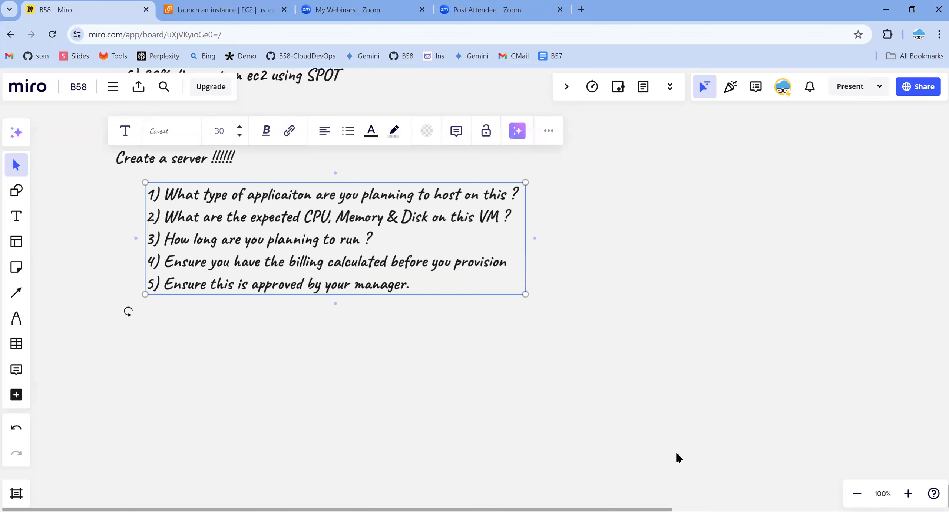
pyautogui.click(704, 347)
# Step: Shift the "Create a server" heading and the numbered list further left on the board, and colour the heading dark blue
pyautogui.scroll(-2, 705, 350)
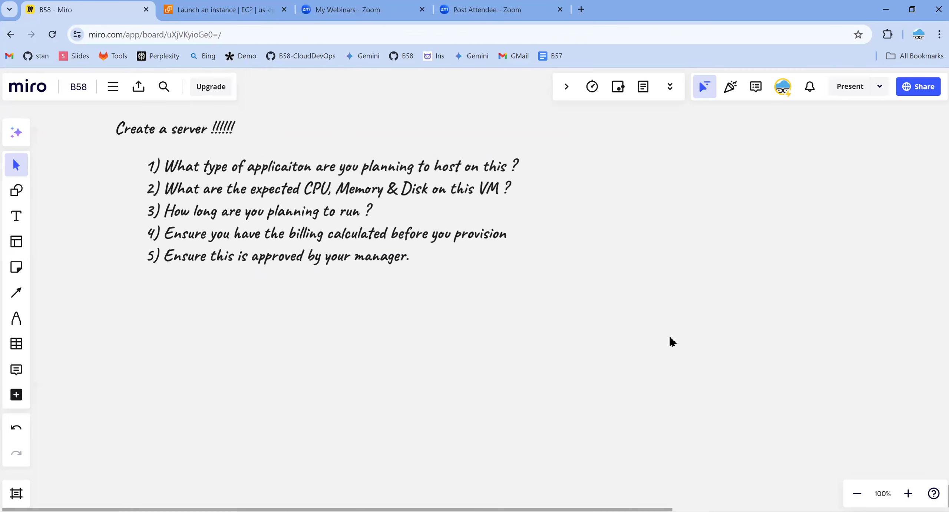
pyautogui.moveTo(186, 134); pyautogui.dragTo(145, 141)
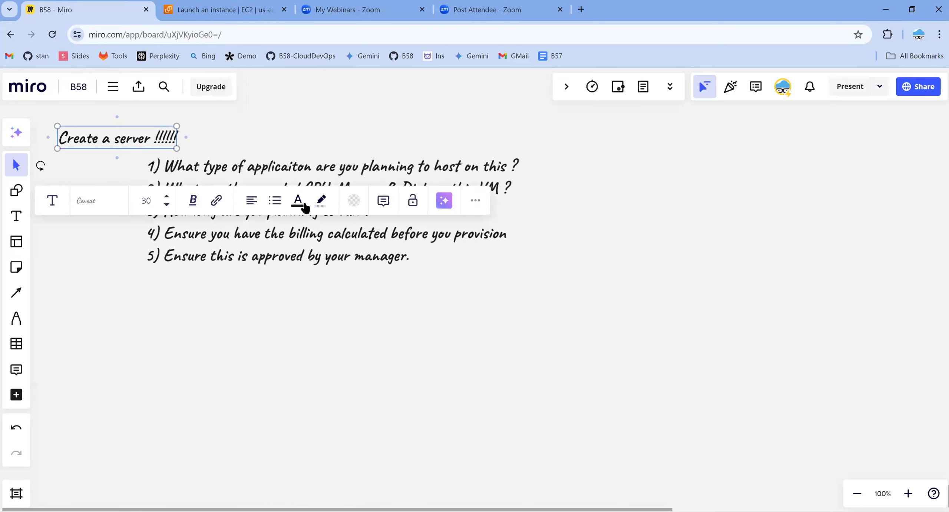
pyautogui.click(304, 206)
pyautogui.click(313, 305)
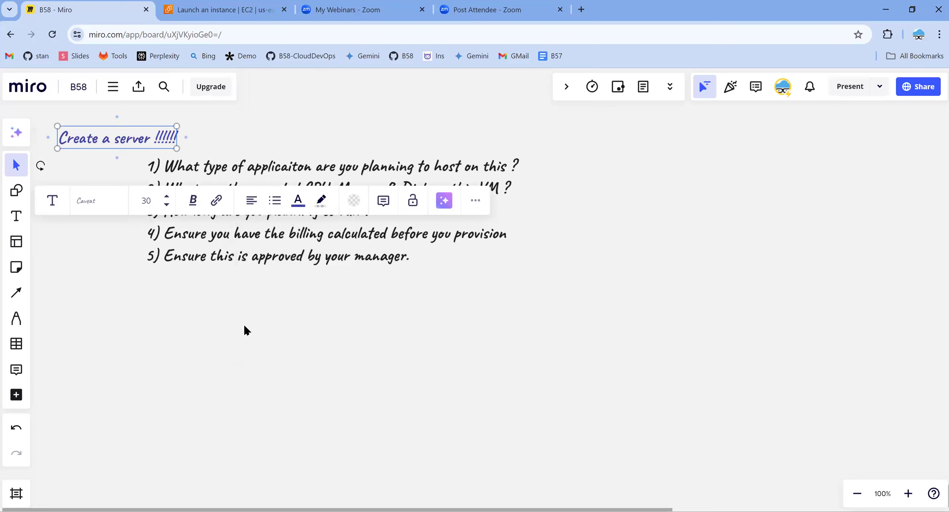
pyautogui.moveTo(308, 236); pyautogui.dragTo(238, 235)
# Step: Set the "Create a server" heading's text colour to magenta and its font size to 35
pyautogui.click(136, 142)
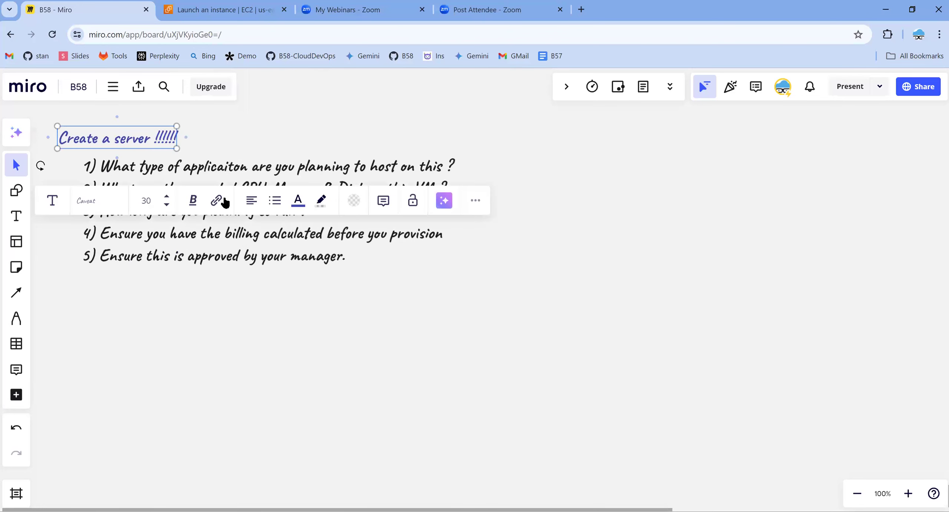
pyautogui.click(297, 202)
pyautogui.click(337, 254)
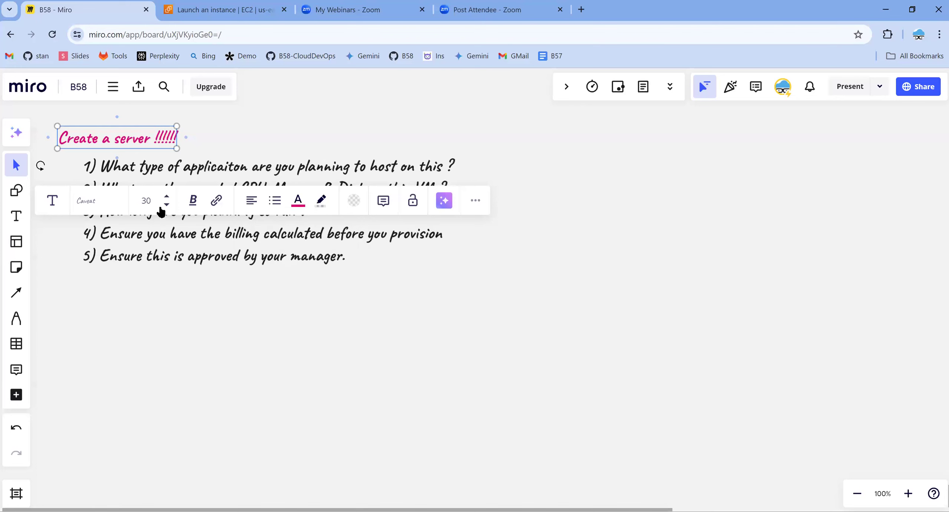
pyautogui.click(149, 200)
pyautogui.write('35')
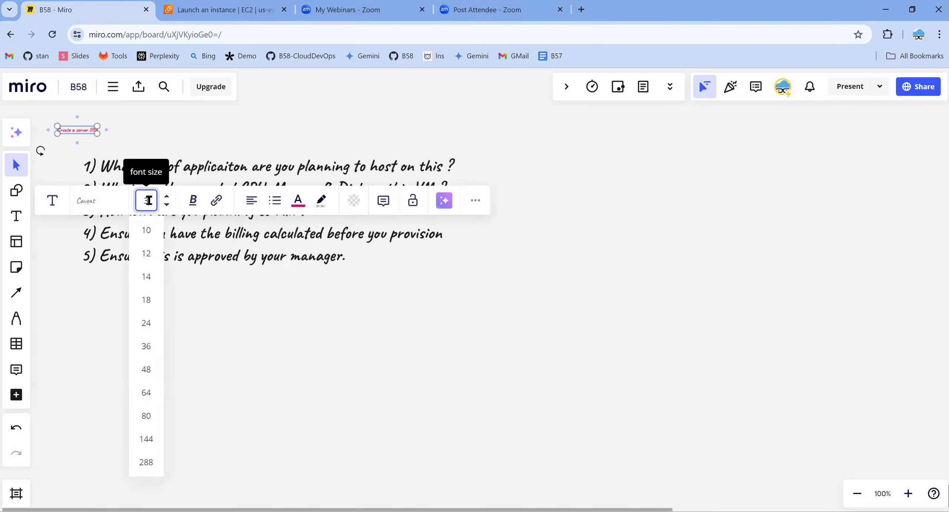
pyautogui.press('Return')
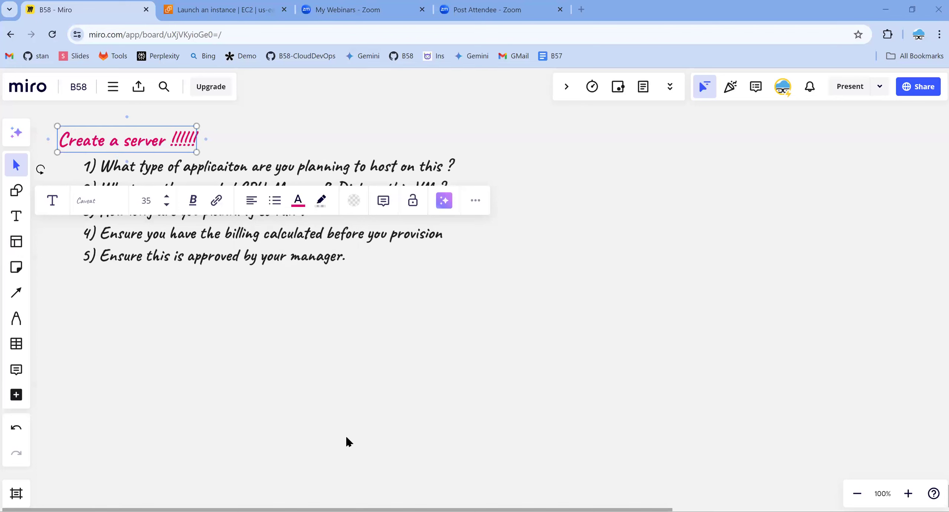
# Step: Deselect the "Create a server" heading and shift it slightly up and left above the numbered list
pyautogui.click(121, 100)
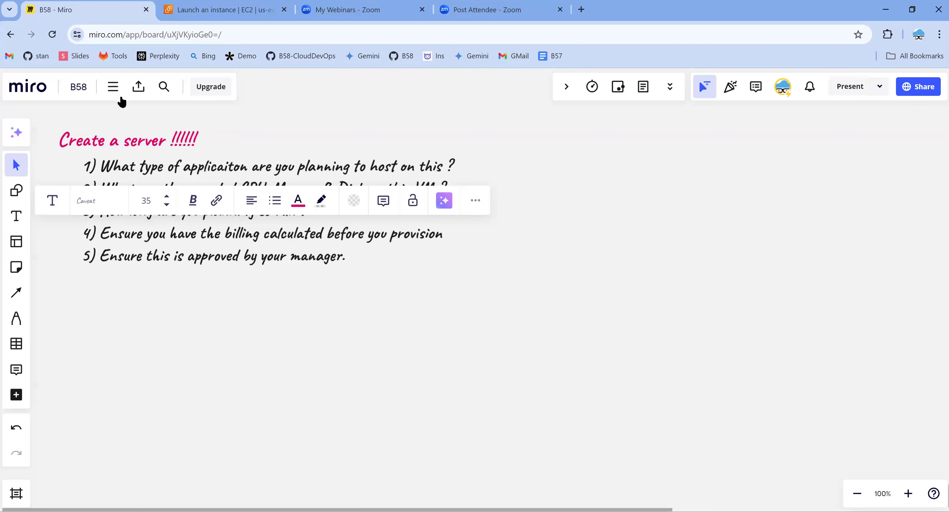
pyautogui.moveTo(127, 143); pyautogui.dragTo(122, 138)
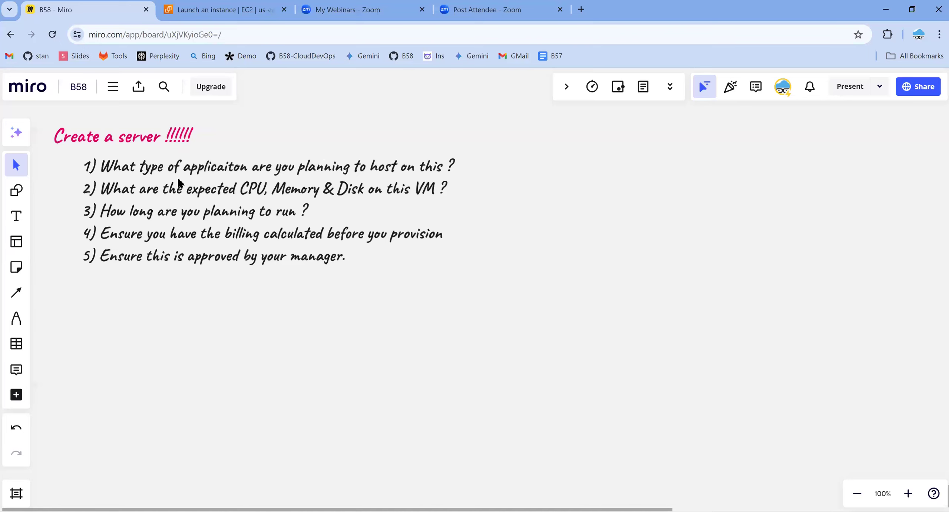
pyautogui.moveTo(389, 284); pyautogui.dragTo(73, 140)
pyautogui.click(491, 275)
pyautogui.moveTo(490, 275); pyautogui.dragTo(47, 117)
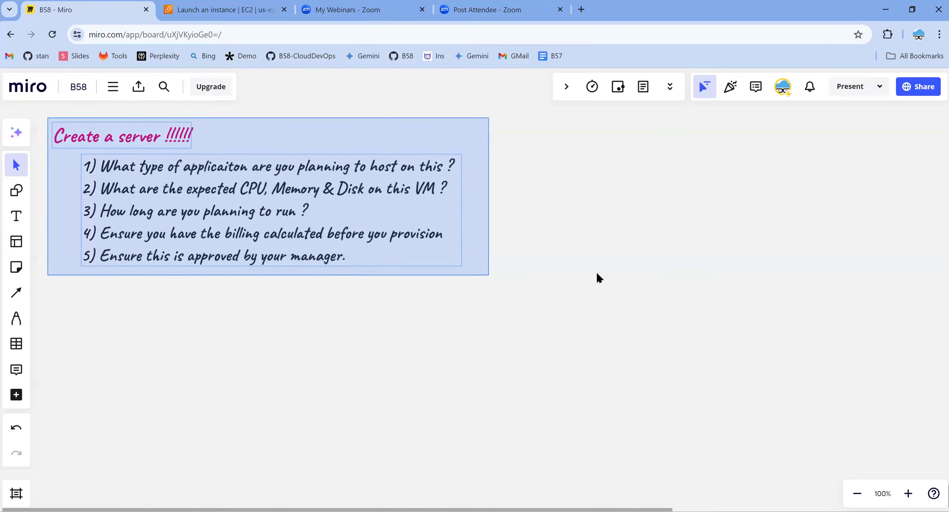
pyautogui.click(466, 270)
pyautogui.moveTo(466, 270); pyautogui.dragTo(43, 113)
pyautogui.click(453, 272)
pyautogui.moveTo(453, 274); pyautogui.dragTo(58, 118)
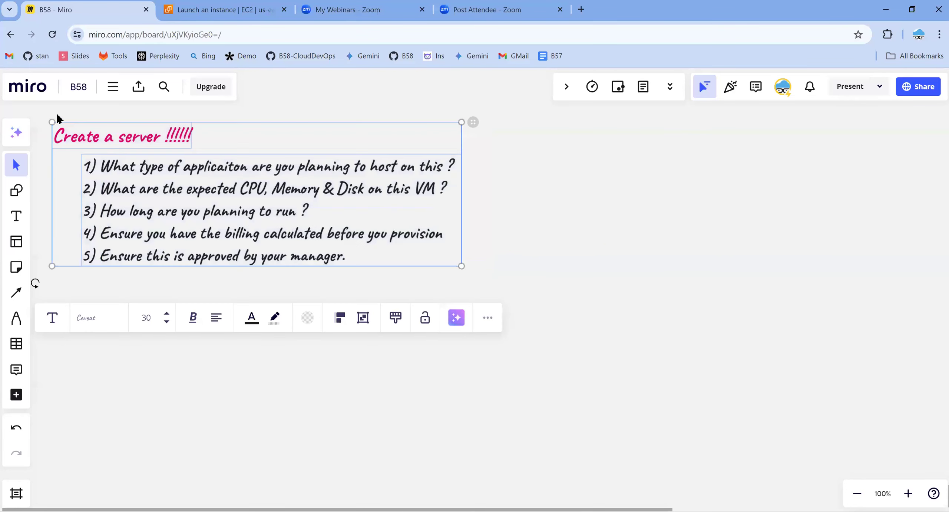
pyautogui.moveTo(496, 288); pyautogui.dragTo(41, 118)
pyautogui.click(501, 251)
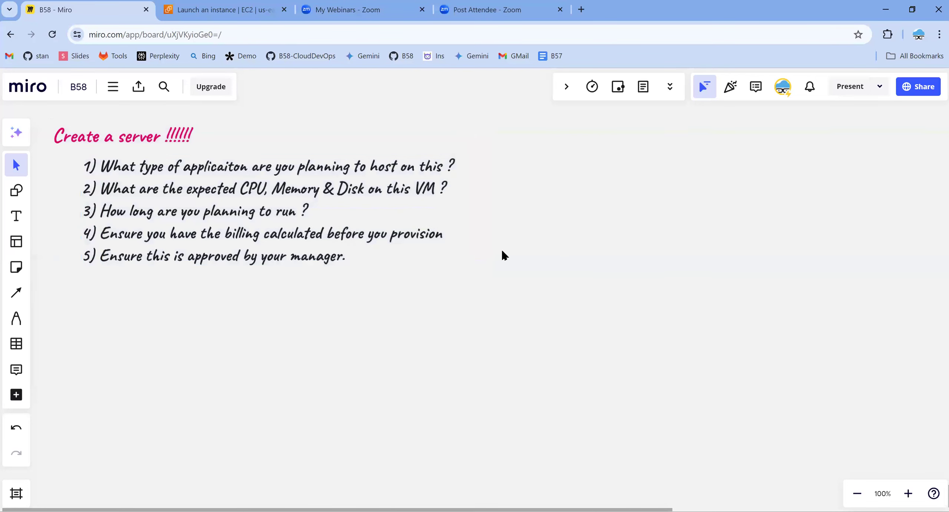
pyautogui.scroll(3, 502, 251)
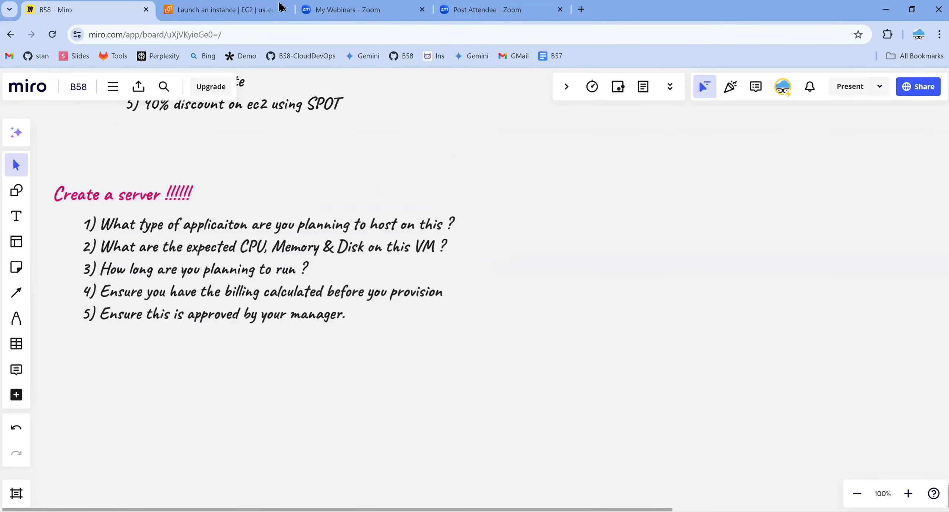
# Step: Switch to the EC2 Compare instance types page and examine the total number of types and the t2 and t3 families
pyautogui.hotkey('ctrl', 'Tab')
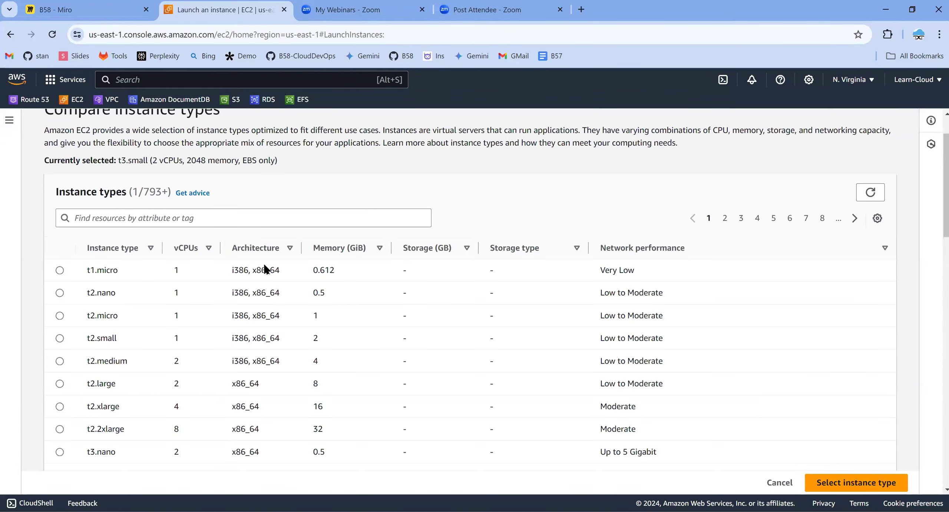
pyautogui.scroll(-2, 252, 274)
pyautogui.moveTo(133, 134); pyautogui.dragTo(163, 138)
pyautogui.scroll(-3, 370, 218)
pyautogui.scroll(6, 156, 258)
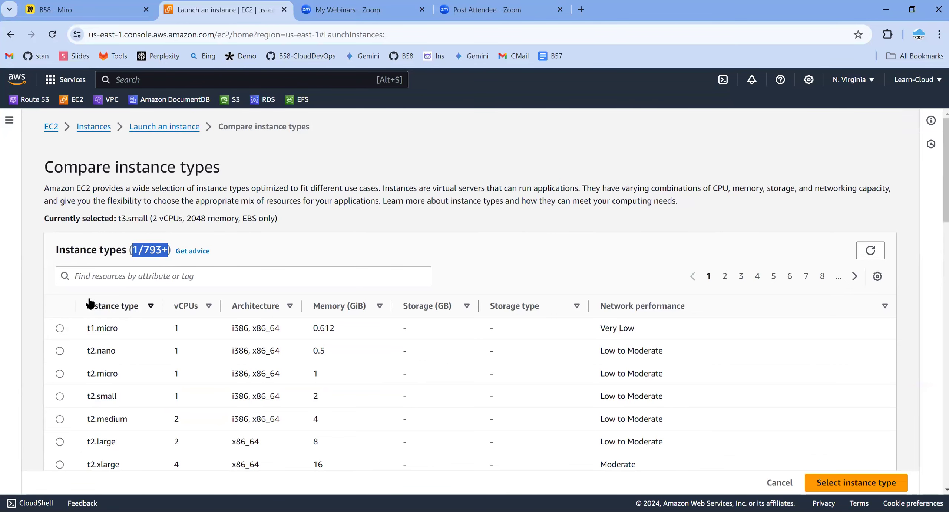
pyautogui.scroll(-2, 159, 351)
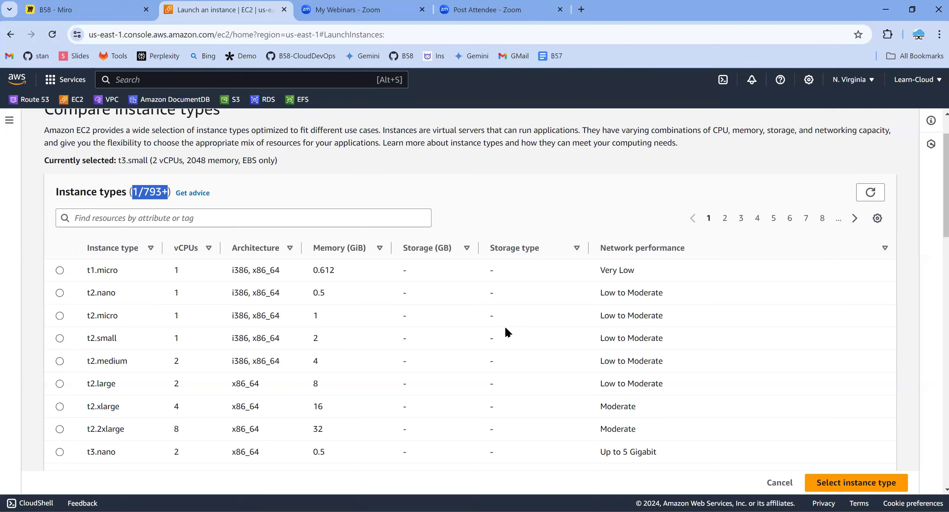
pyautogui.scroll(-2, 635, 311)
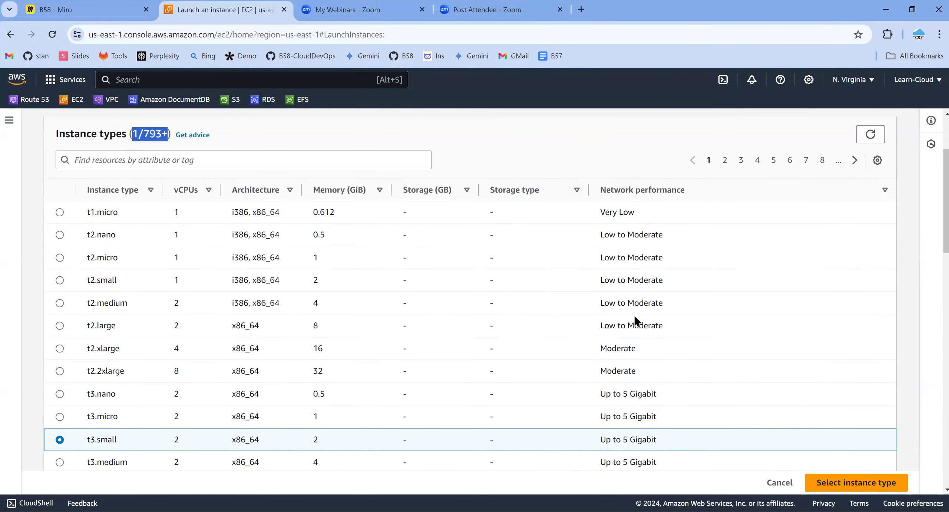
# Step: Examine the a1.medium instance type's memory and look through the following a1 and c-family types
pyautogui.scroll(-8, 170, 371)
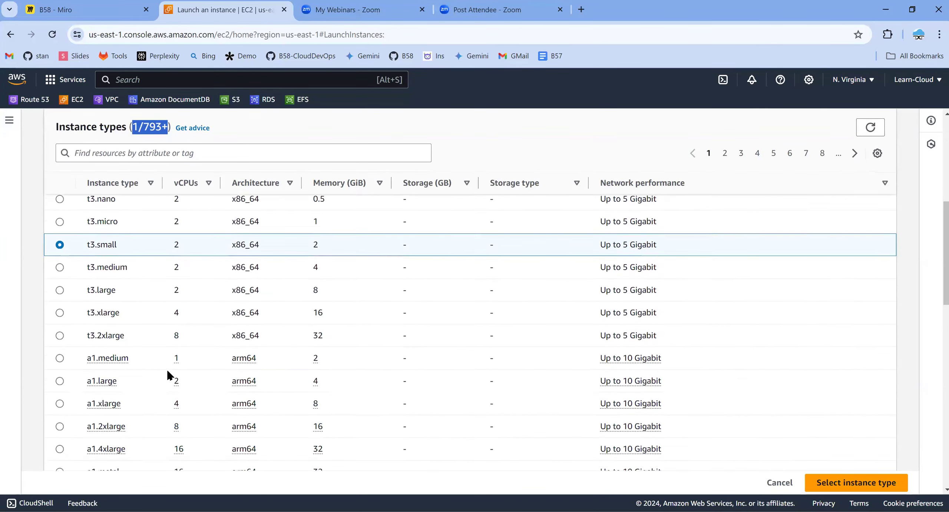
pyautogui.doubleClick(80, 326)
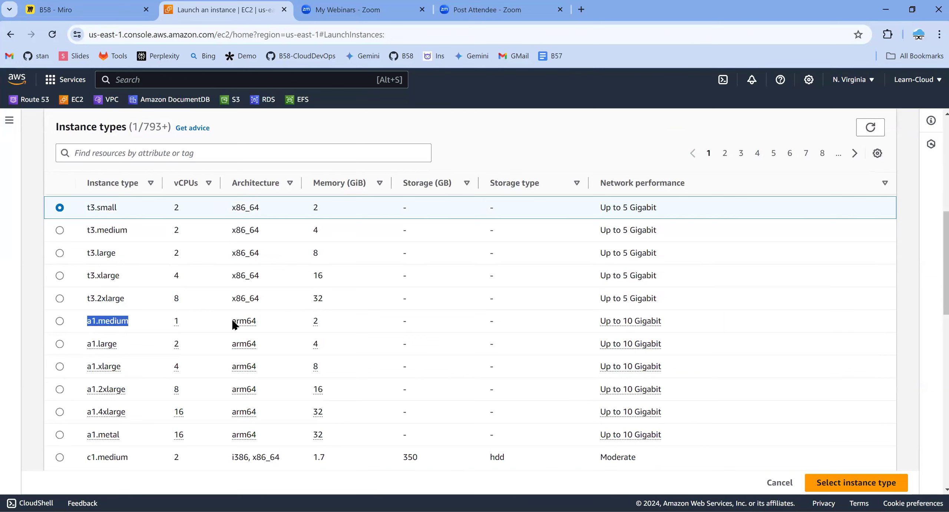
pyautogui.doubleClick(316, 321)
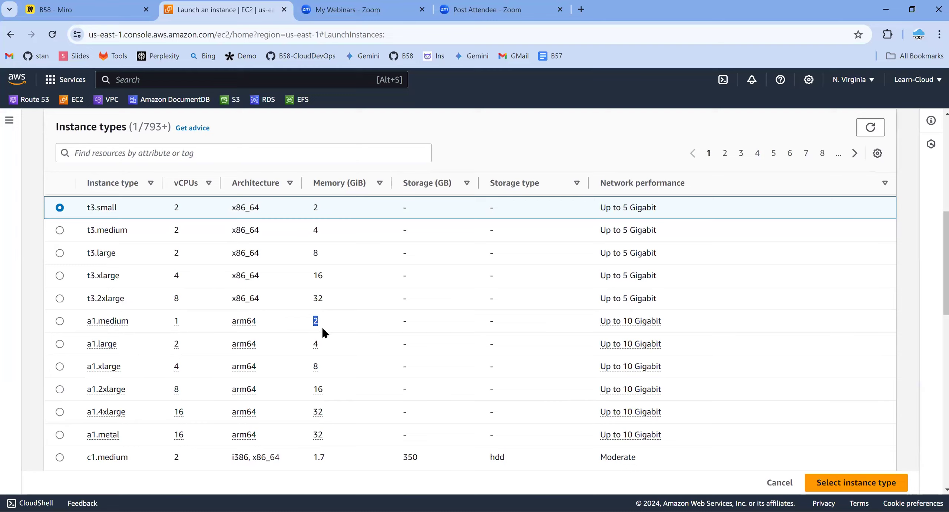
pyautogui.scroll(-3, 315, 322)
pyautogui.scroll(-12, 315, 321)
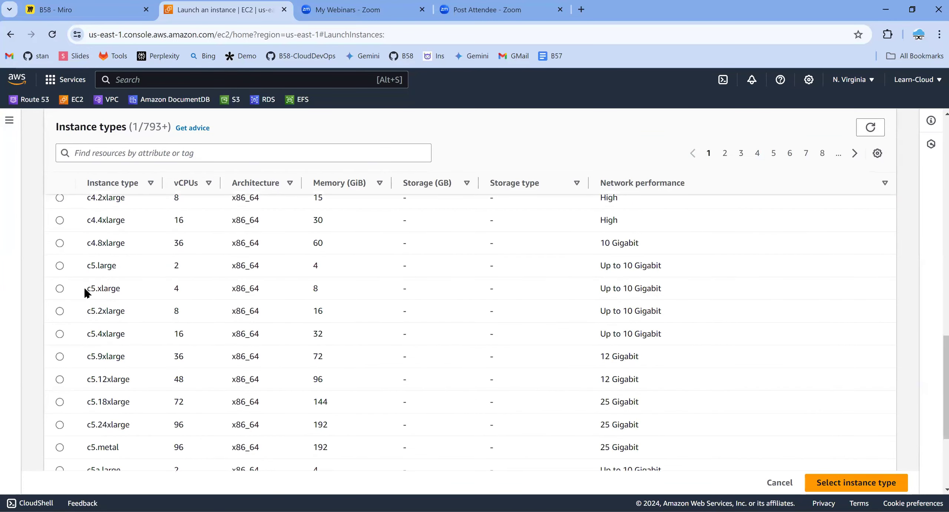
# Step: Compare the c5.xlarge, c5.2xlarge and c5a.16xlarge instance types, checking their vCPUs and memory
pyautogui.doubleClick(118, 295)
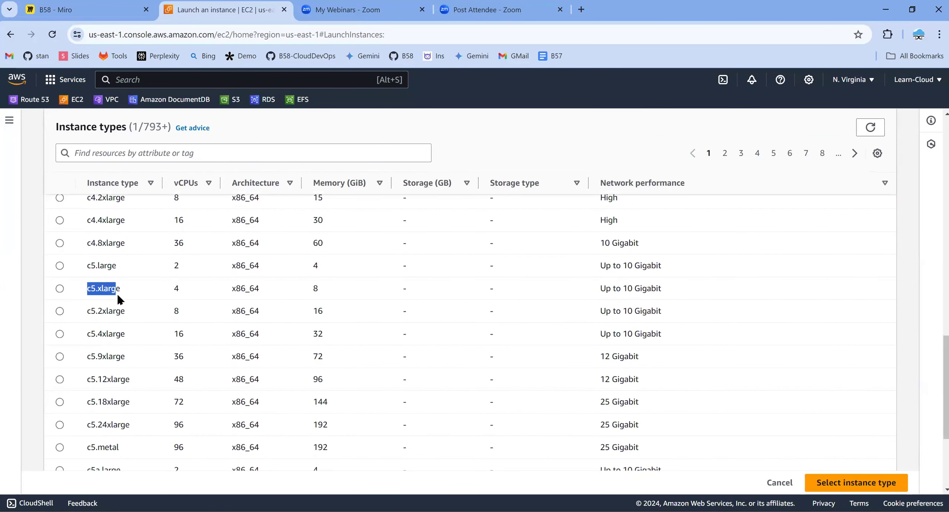
pyautogui.moveTo(86, 310); pyautogui.dragTo(124, 317)
pyautogui.click(89, 318)
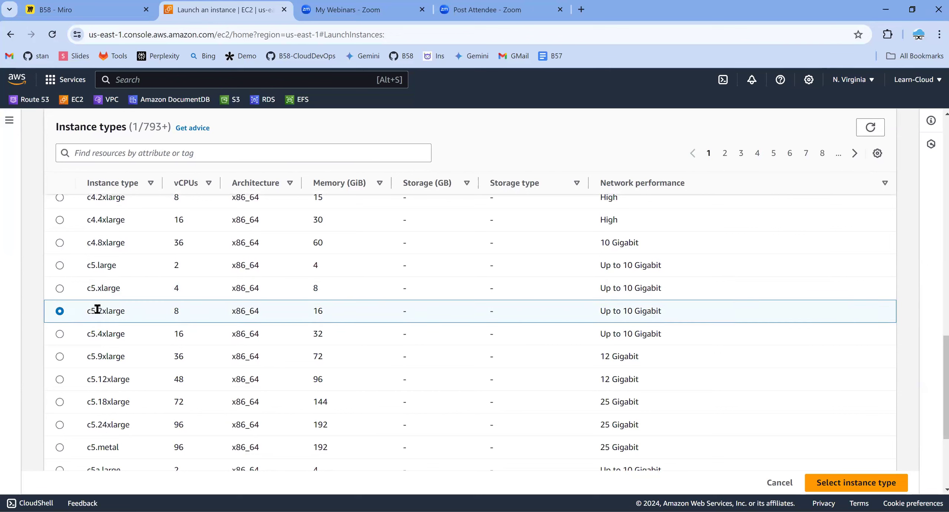
pyautogui.doubleClick(176, 312)
pyautogui.doubleClick(326, 312)
pyautogui.scroll(-3, 327, 312)
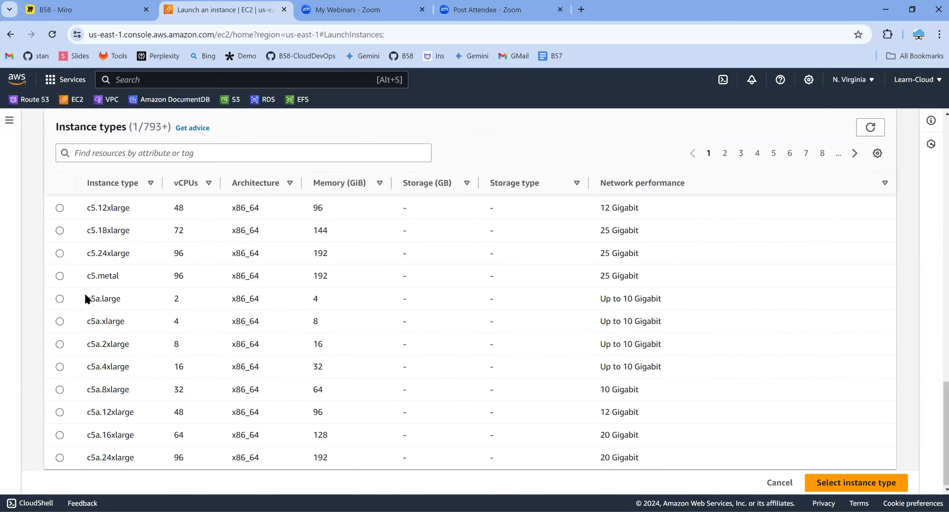
pyautogui.moveTo(87, 434); pyautogui.dragTo(190, 435)
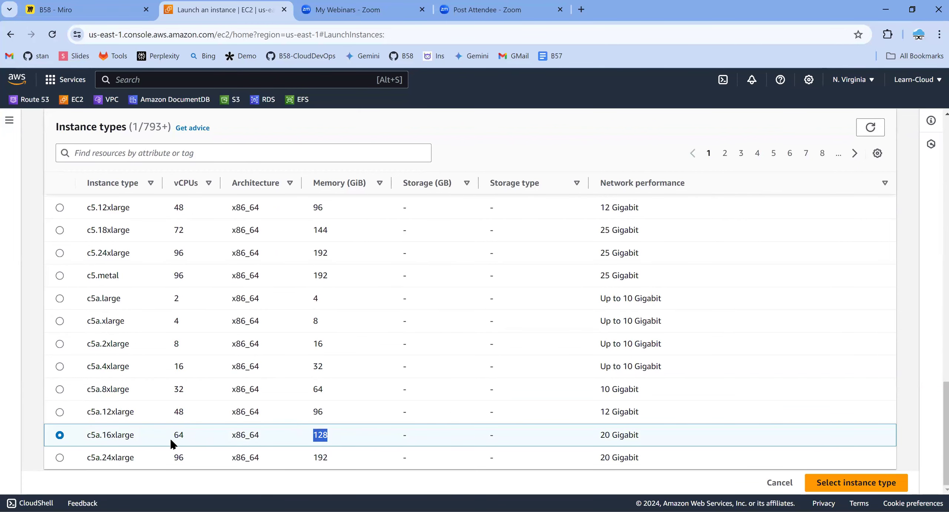
pyautogui.moveTo(253, 477); pyautogui.dragTo(315, 406)
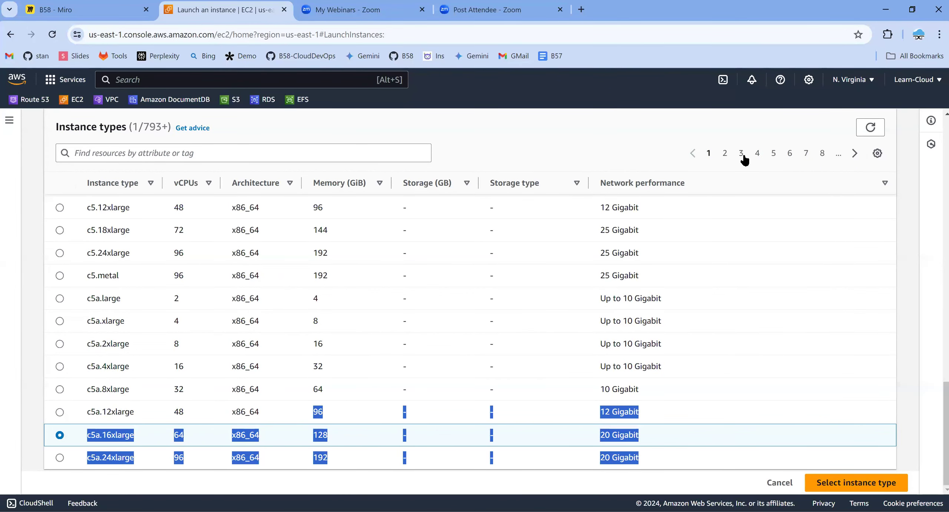
# Step: Examine the g6.2xlarge vCPUs, memory and network performance on page 5 of the instance types, and browse page 3
pyautogui.click(773, 155)
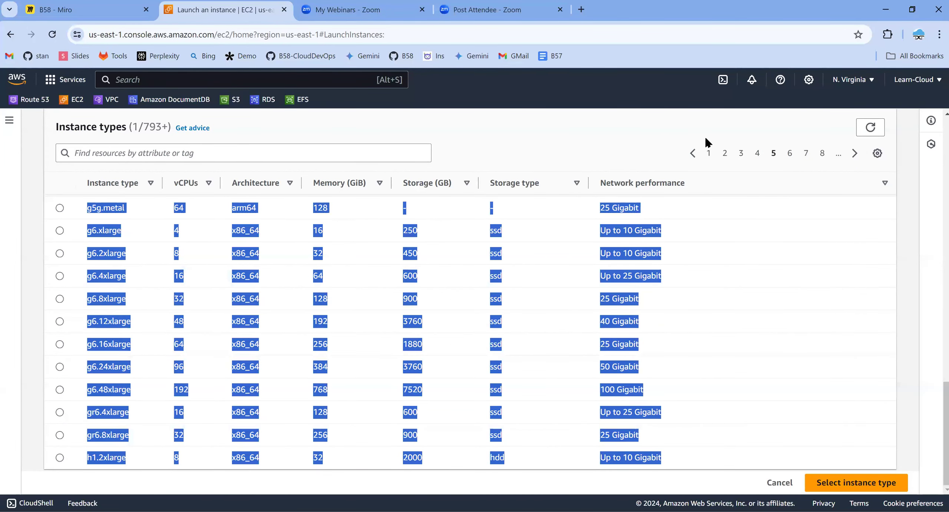
pyautogui.click(170, 255)
pyautogui.moveTo(171, 255); pyautogui.dragTo(182, 256)
pyautogui.moveTo(312, 253); pyautogui.dragTo(343, 258)
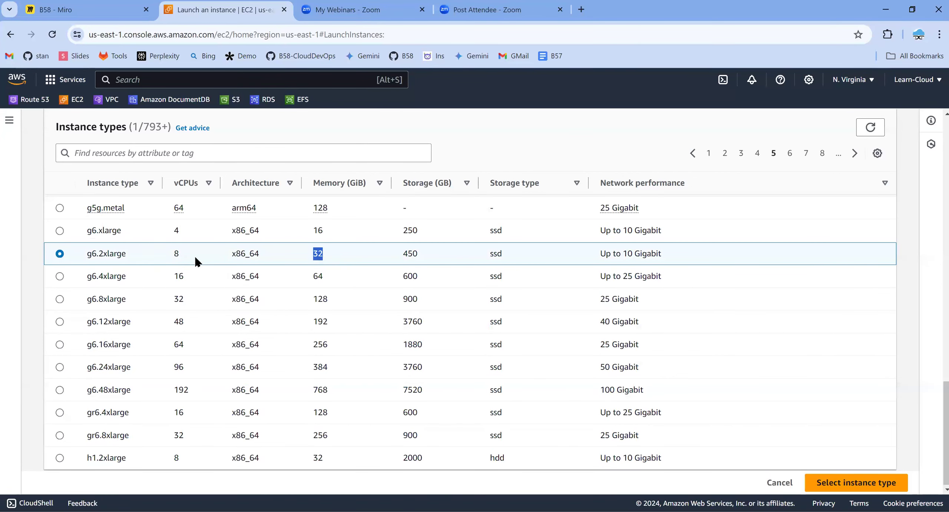
pyautogui.moveTo(587, 257); pyautogui.dragTo(688, 263)
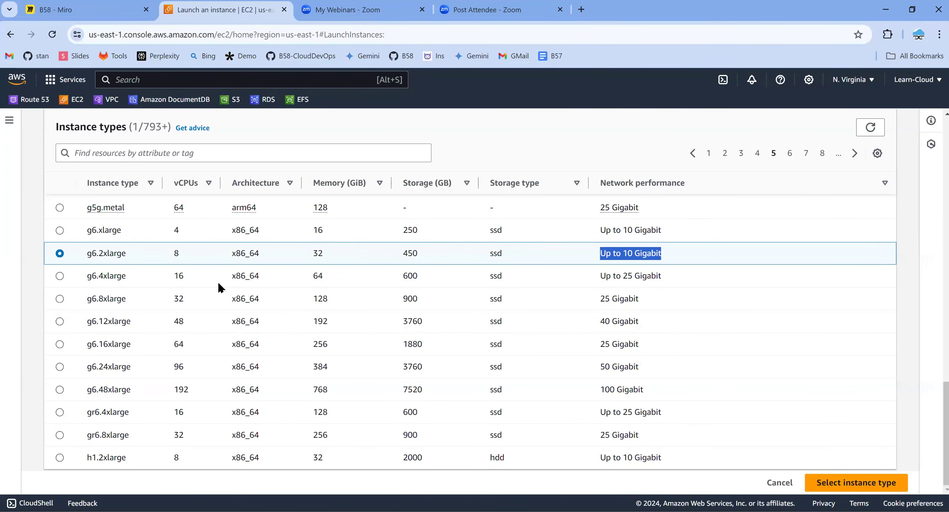
pyautogui.scroll(15, 218, 280)
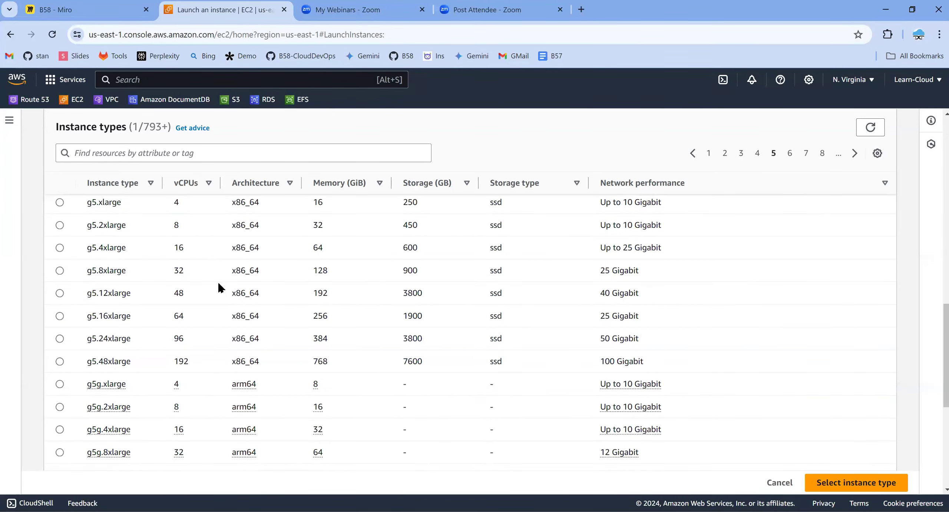
pyautogui.click(741, 154)
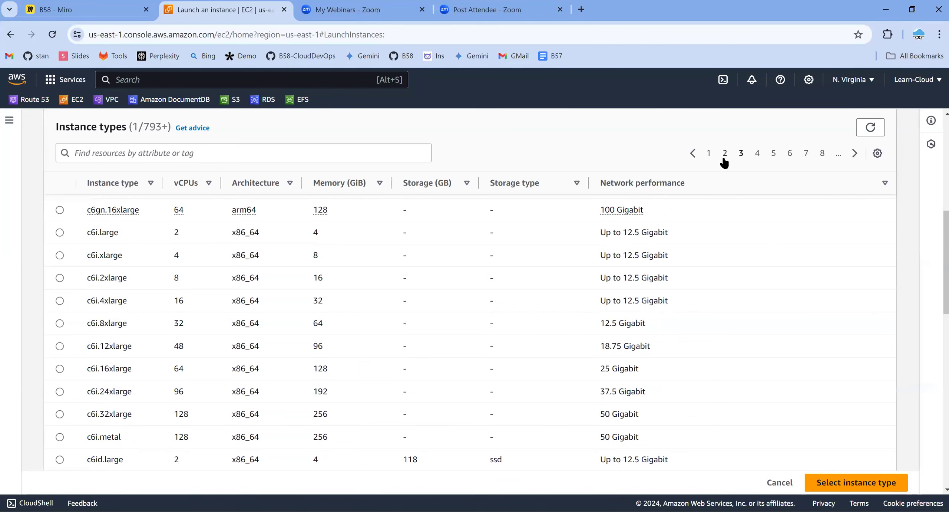
pyautogui.scroll(-5, 206, 309)
pyautogui.scroll(8, 188, 288)
# Step: Filter the list to instance type m3.xlarge and check its vCPUs and memory
pyautogui.click(168, 152)
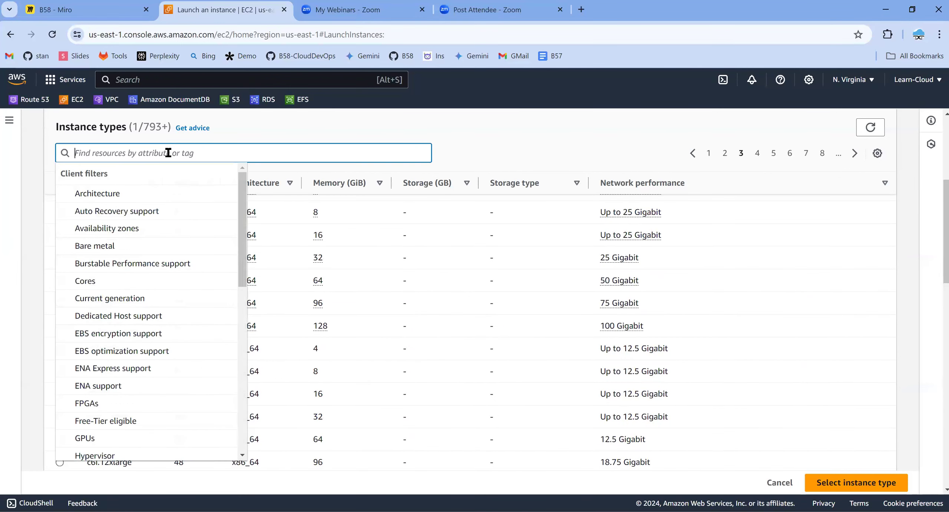
pyautogui.write('m')
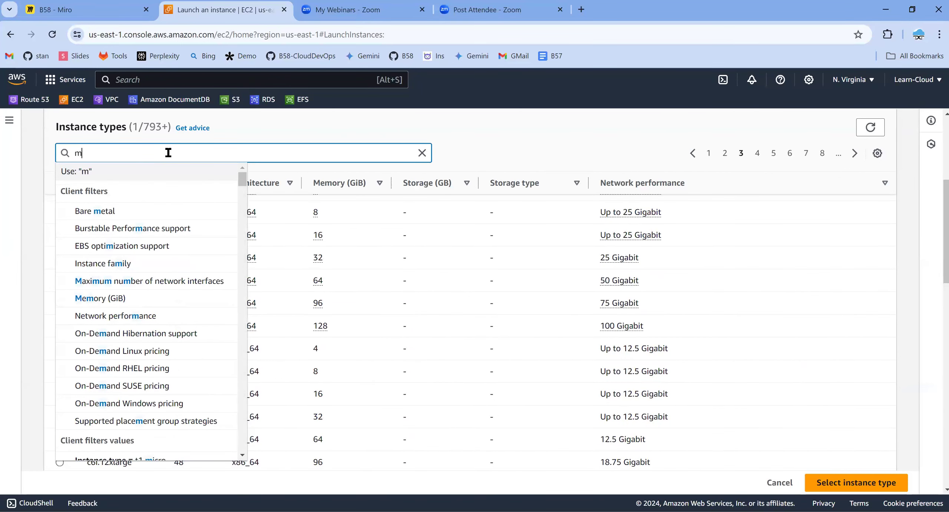
pyautogui.write('3.')
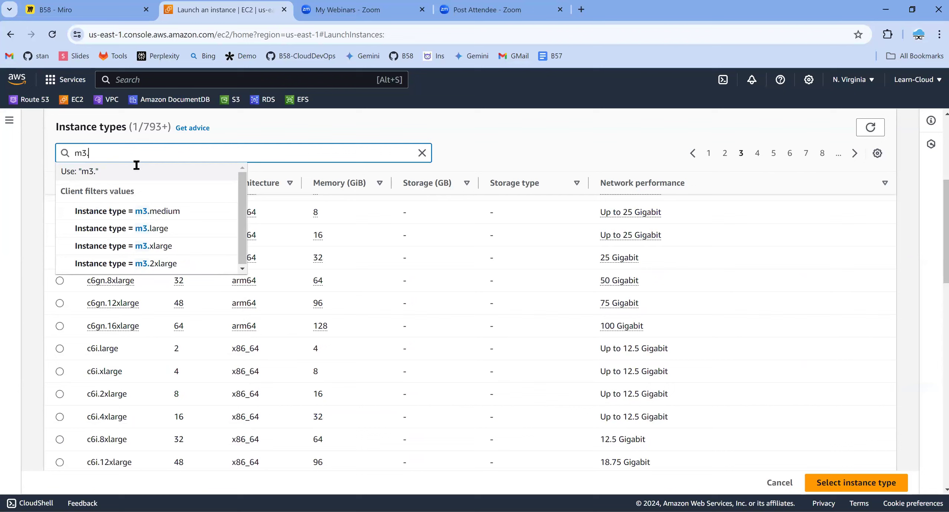
pyautogui.click(168, 247)
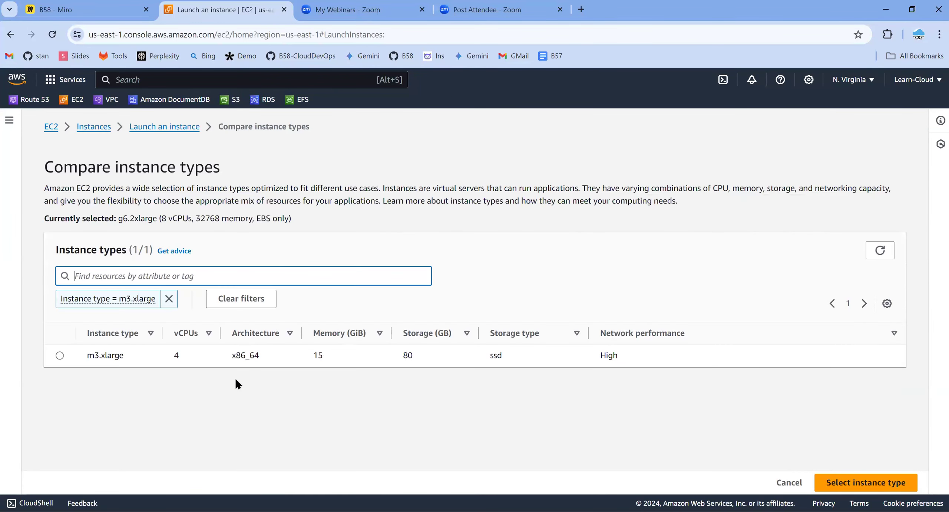
pyautogui.moveTo(171, 355); pyautogui.dragTo(179, 358)
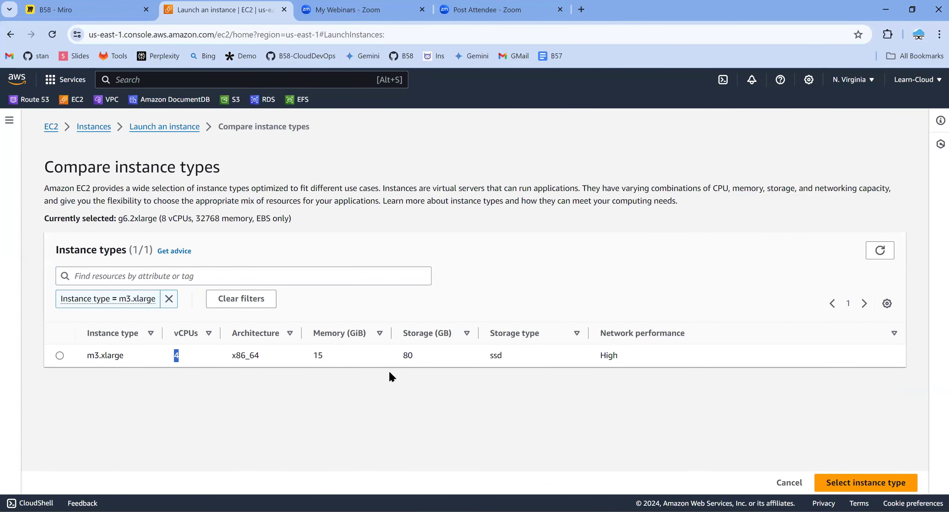
pyautogui.click(312, 354)
pyautogui.moveTo(313, 355); pyautogui.dragTo(356, 359)
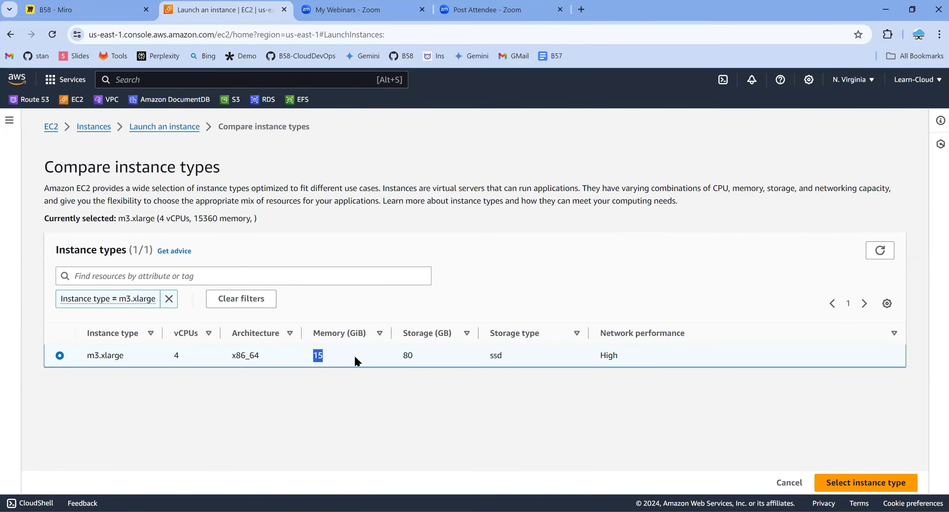
# Step: Remove the m3.xlarge filter and review the t2 and t3 entries in the full instance types list
pyautogui.click(168, 298)
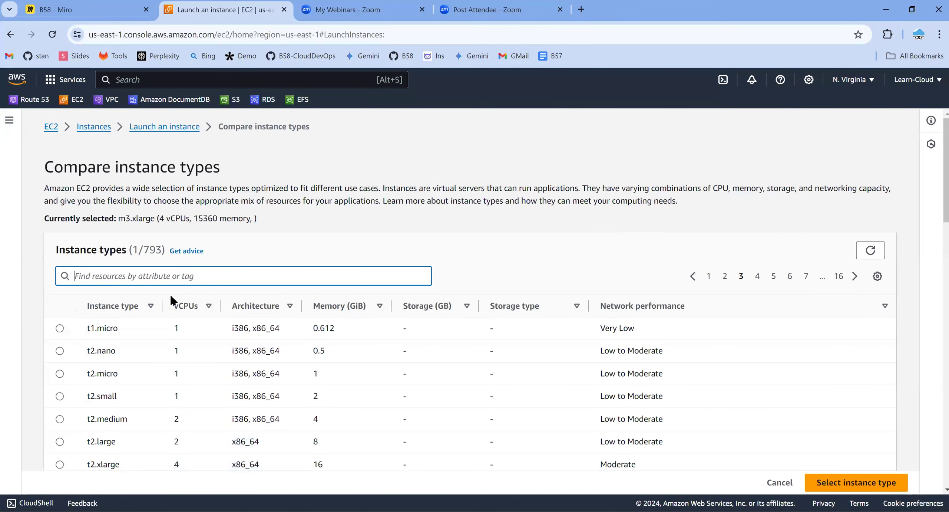
pyautogui.click(588, 262)
pyautogui.scroll(-1, 536, 271)
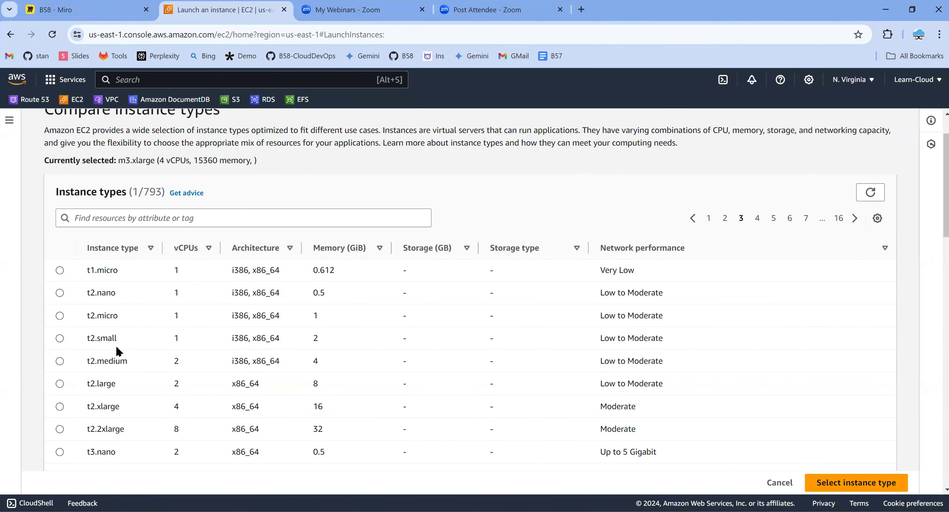
pyautogui.scroll(-1, 118, 352)
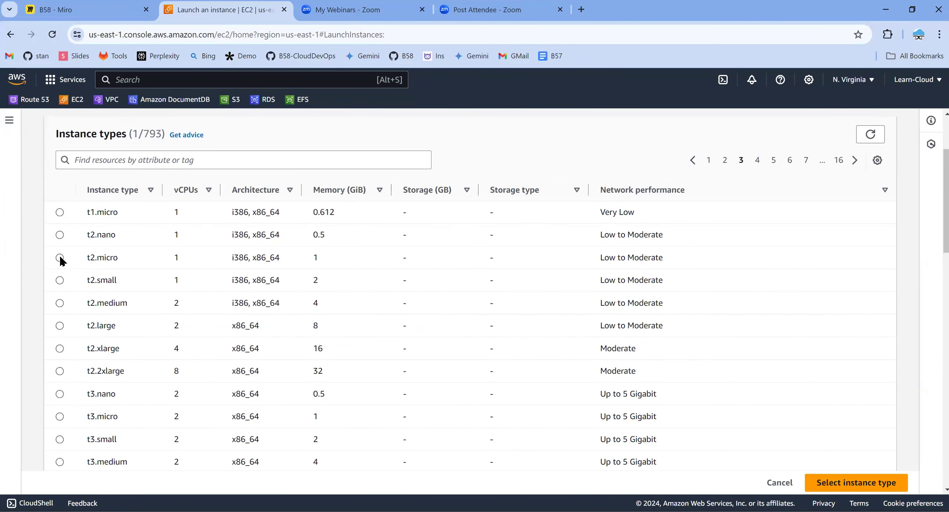
pyautogui.scroll(2, 243, 291)
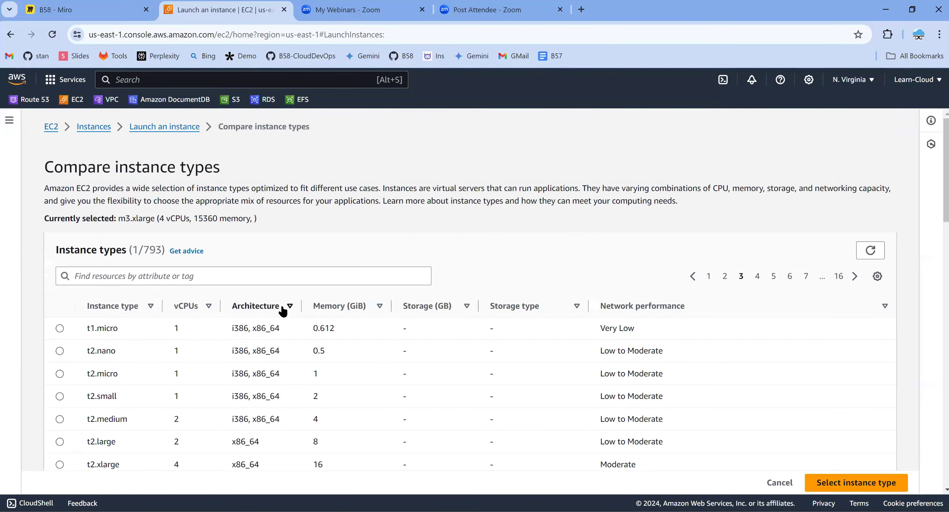
pyautogui.scroll(-2, 787, 353)
pyautogui.scroll(-1, 785, 389)
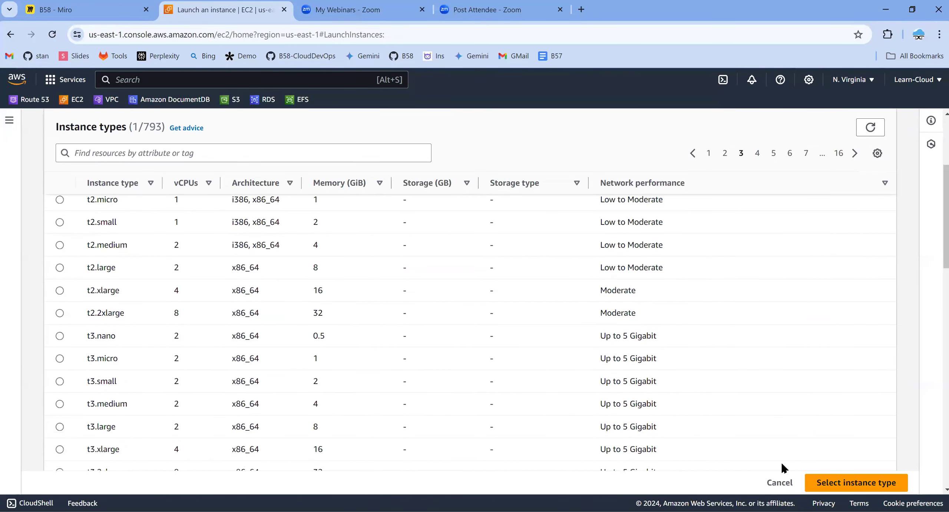
# Step: Return to the instance launch form and check the selected RHEL AMI's name and version and the t2.micro instance type
pyautogui.scroll(3, 631, 282)
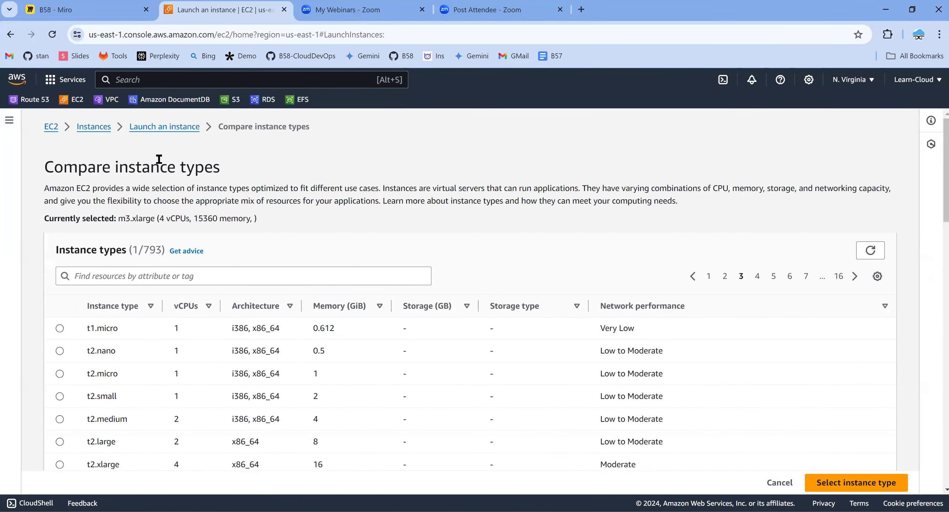
pyautogui.click(185, 128)
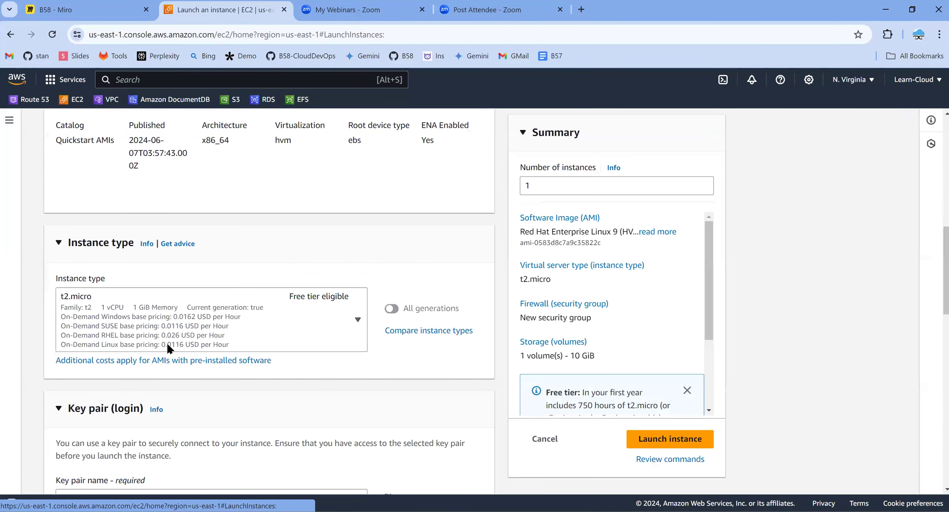
pyautogui.scroll(10, 311, 313)
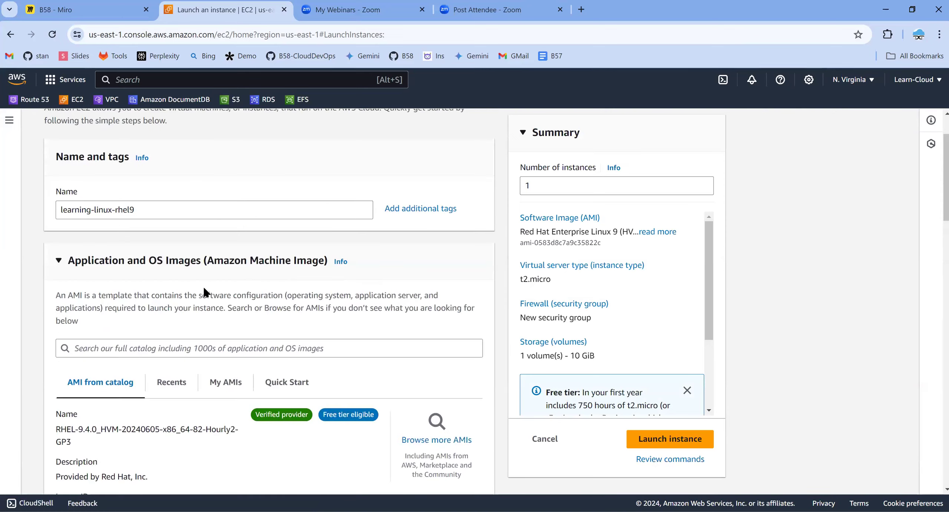
pyautogui.scroll(-1, 51, 376)
pyautogui.moveTo(60, 371); pyautogui.dragTo(88, 386)
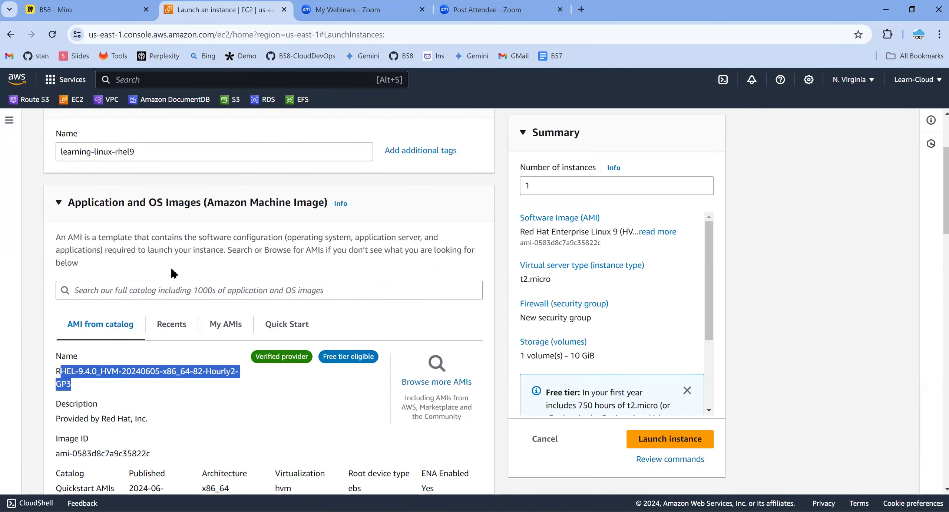
pyautogui.click(78, 370)
pyautogui.moveTo(78, 369)
pyautogui.mouseDown()
pyautogui.moveTo(90, 365)
pyautogui.moveTo(83, 369)
pyautogui.mouseUp()
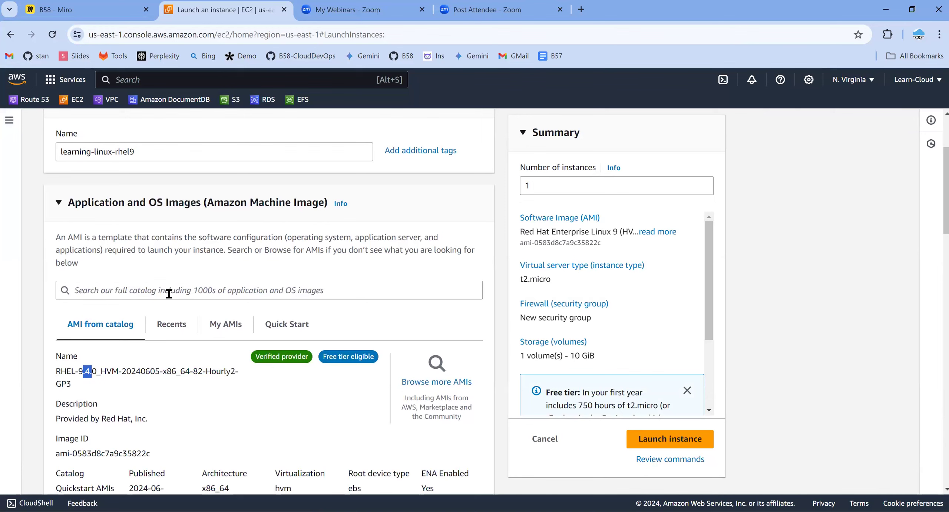
pyautogui.scroll(-8, 183, 350)
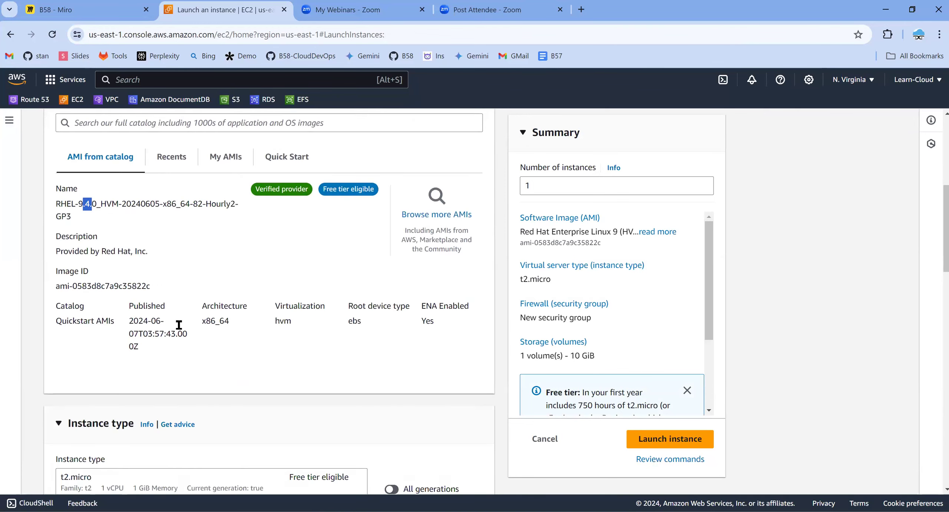
pyautogui.scroll(-2, 299, 341)
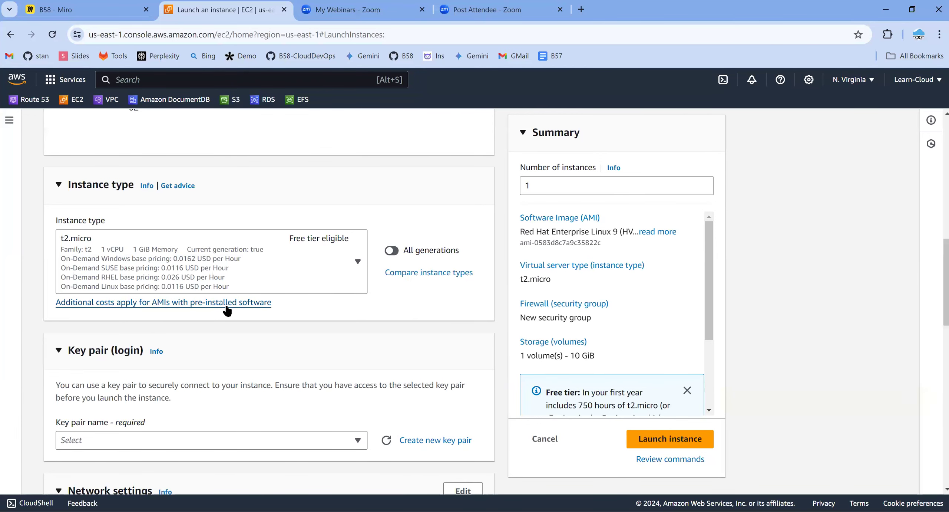
# Step: Create a login key pair named b58 for the instance, with the private key file in .ppk format
pyautogui.scroll(-2, 226, 309)
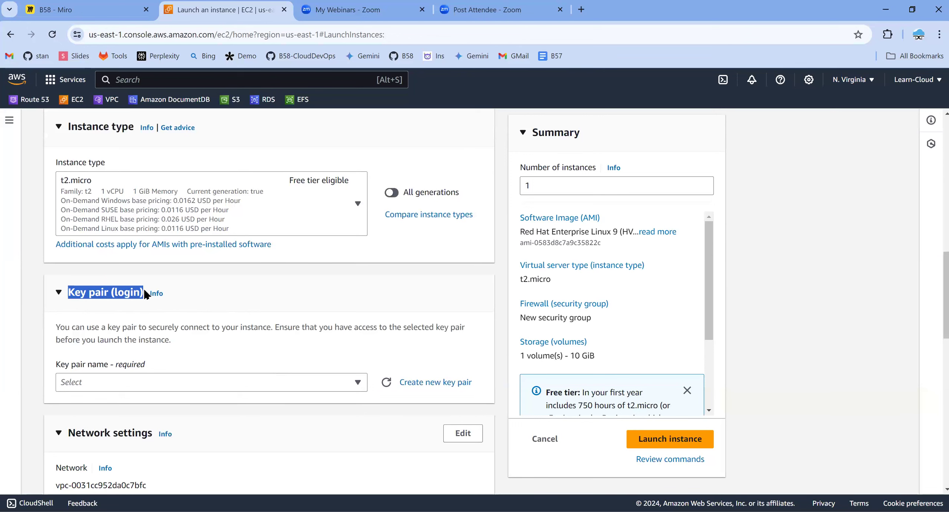
pyautogui.click(234, 290)
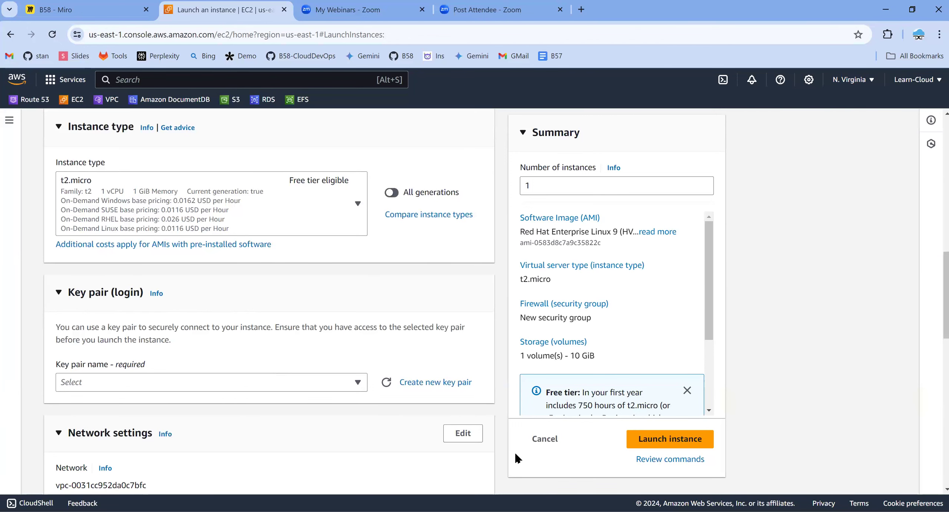
pyautogui.scroll(-1, 443, 382)
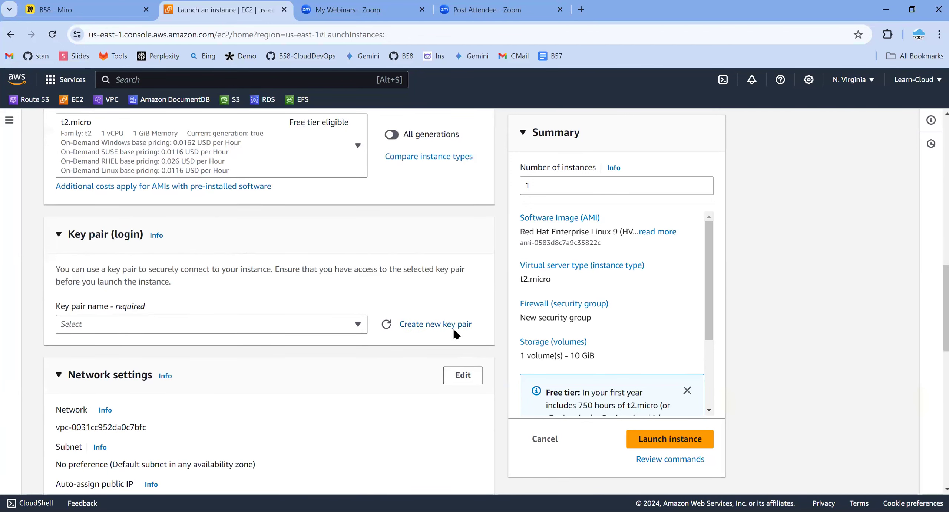
pyautogui.click(450, 329)
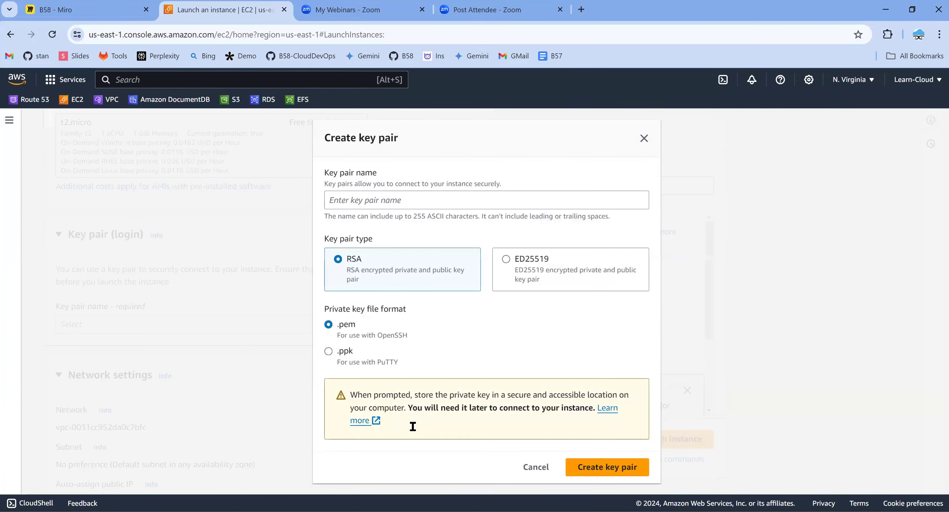
pyautogui.press('Escape')
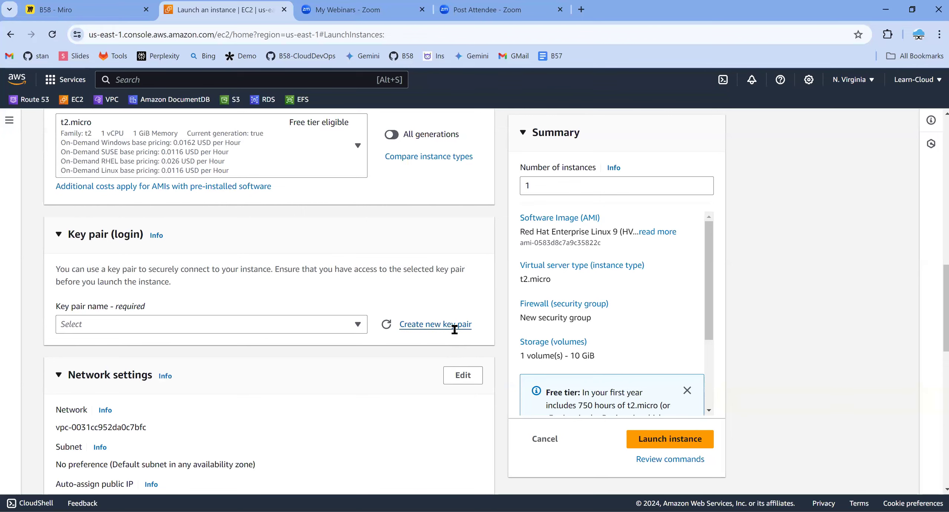
pyautogui.click(454, 327)
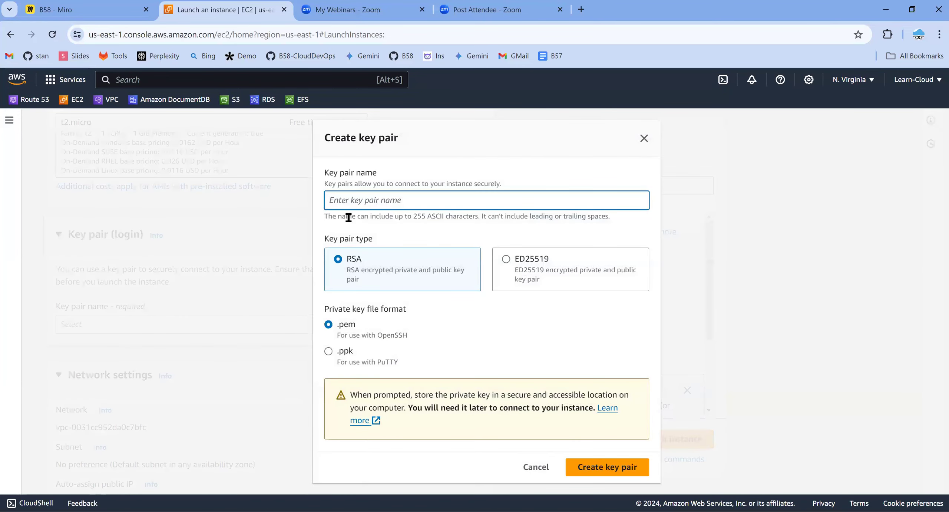
pyautogui.write('b58')
pyautogui.moveTo(440, 362); pyautogui.dragTo(354, 355)
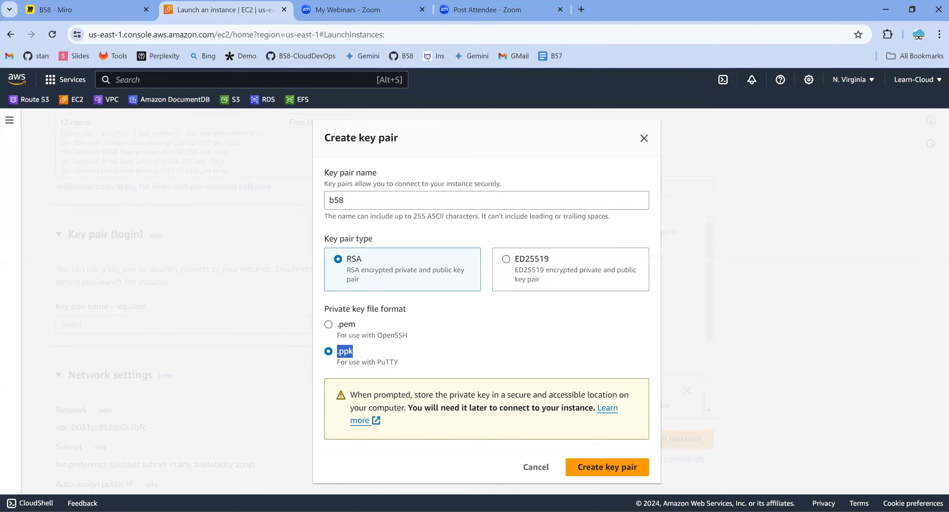
pyautogui.click(502, 343)
pyautogui.press('Return')
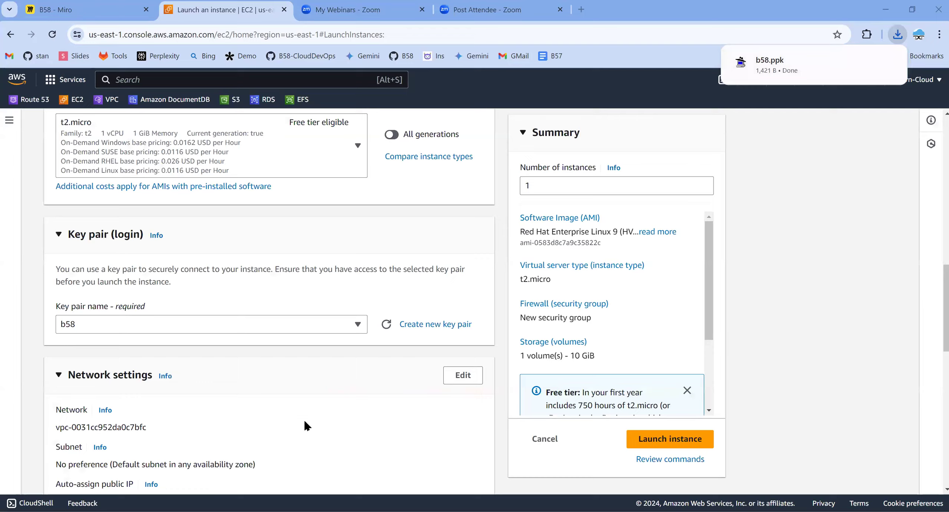
# Step: Review the network, security group and storage settings, and launch the instance with the default options
pyautogui.scroll(-3, 259, 408)
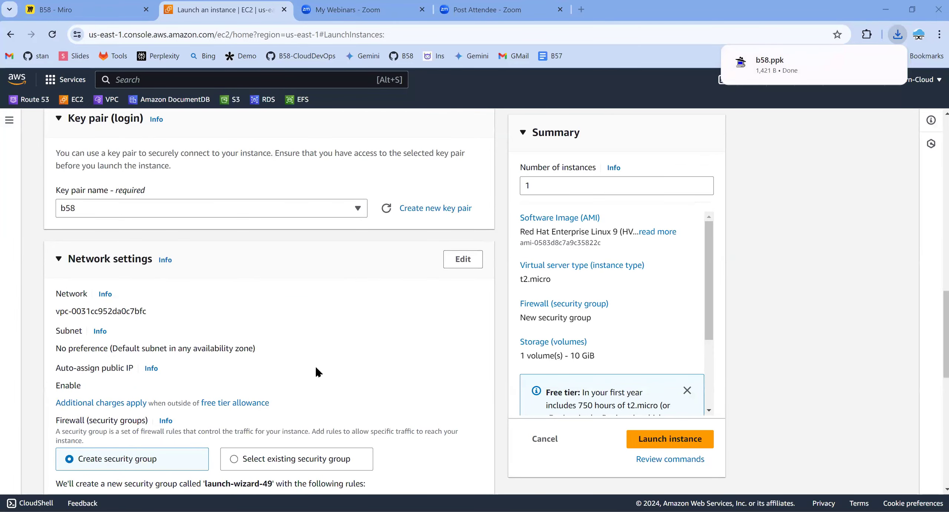
pyautogui.scroll(-3, 301, 356)
pyautogui.scroll(-3, 314, 352)
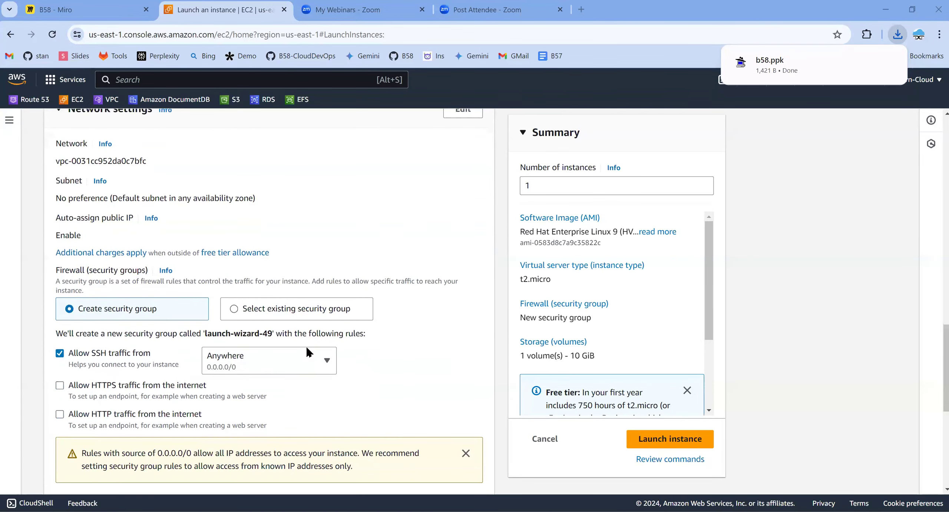
pyautogui.scroll(-5, 307, 351)
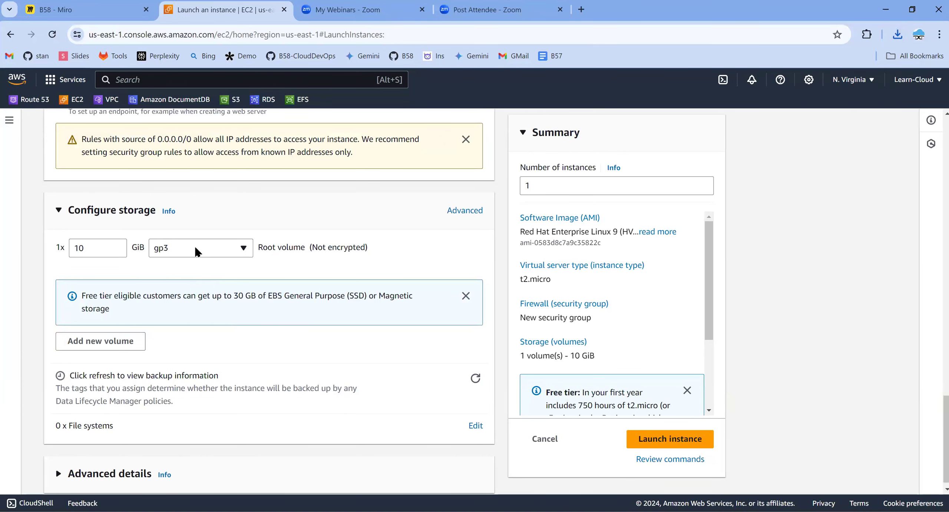
pyautogui.scroll(-1, 223, 315)
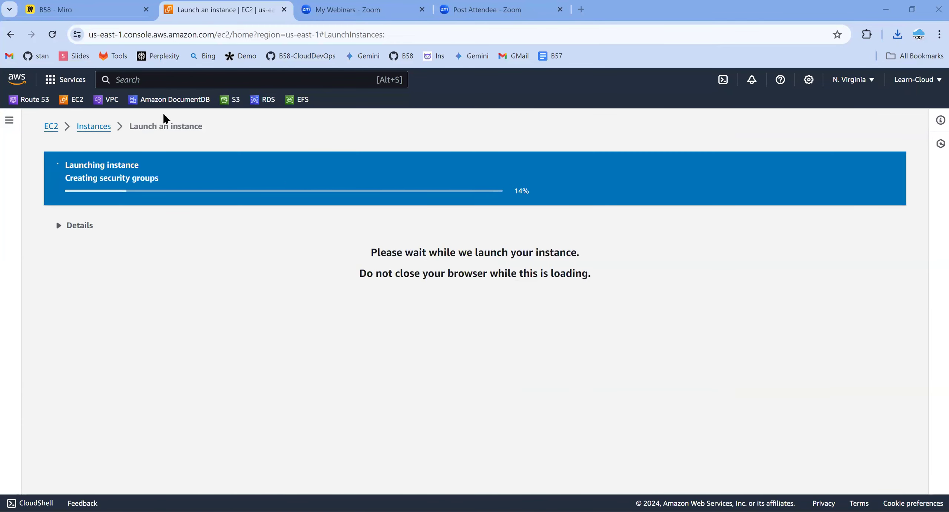
# Step: Switch to the Miro board and draw a tall rectangle beside the "Create a server" question list
pyautogui.click(81, 15)
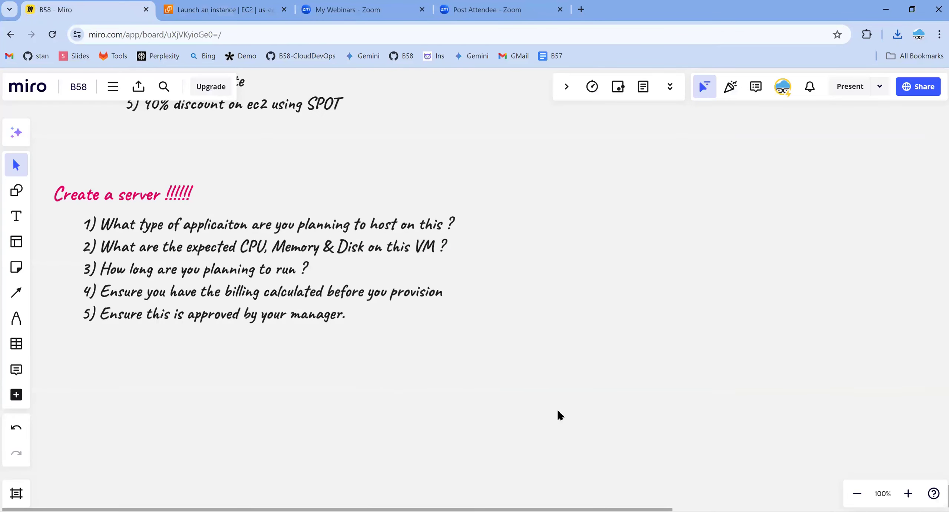
pyautogui.scroll(-2, 558, 411)
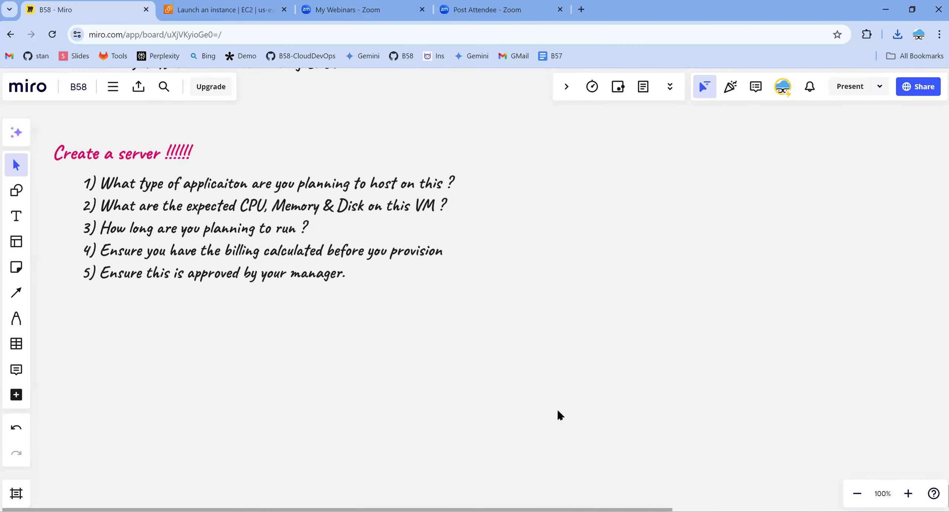
pyautogui.click(16, 190)
pyautogui.click(49, 199)
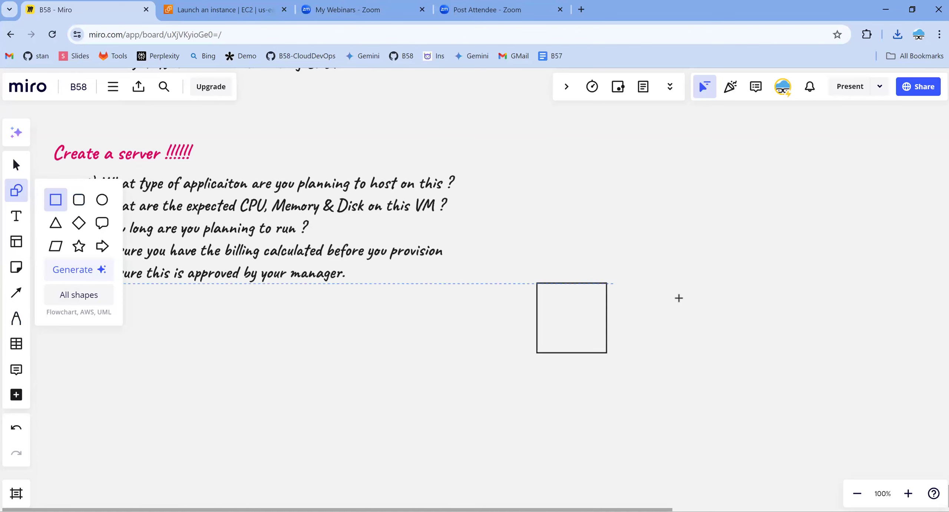
pyautogui.click(711, 234)
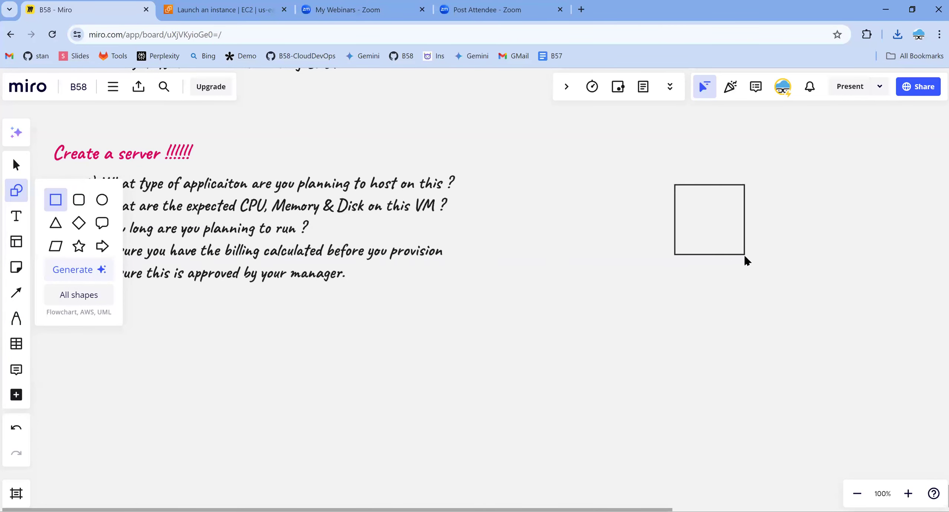
pyautogui.moveTo(745, 263); pyautogui.dragTo(829, 394)
pyautogui.click(815, 489)
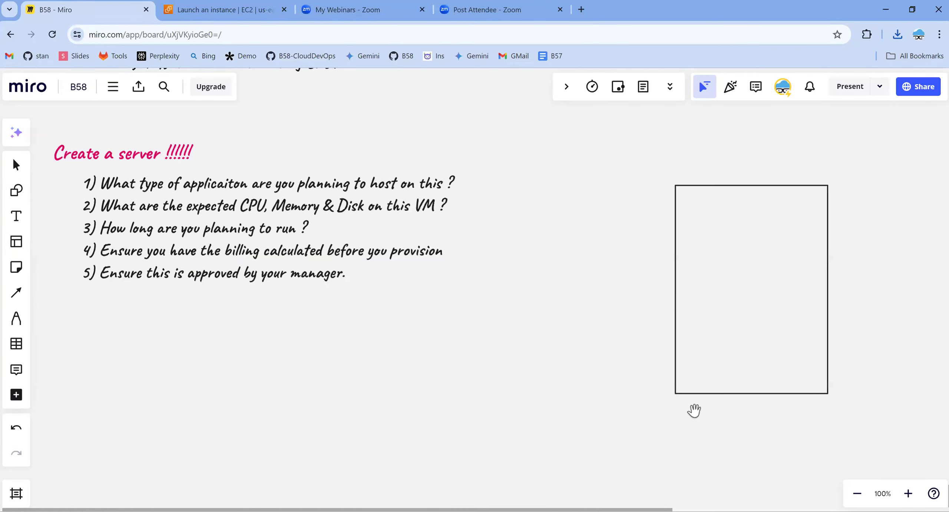
# Step: Add the caption "Physical Server" and center it just below the rectangle
pyautogui.click(16, 215)
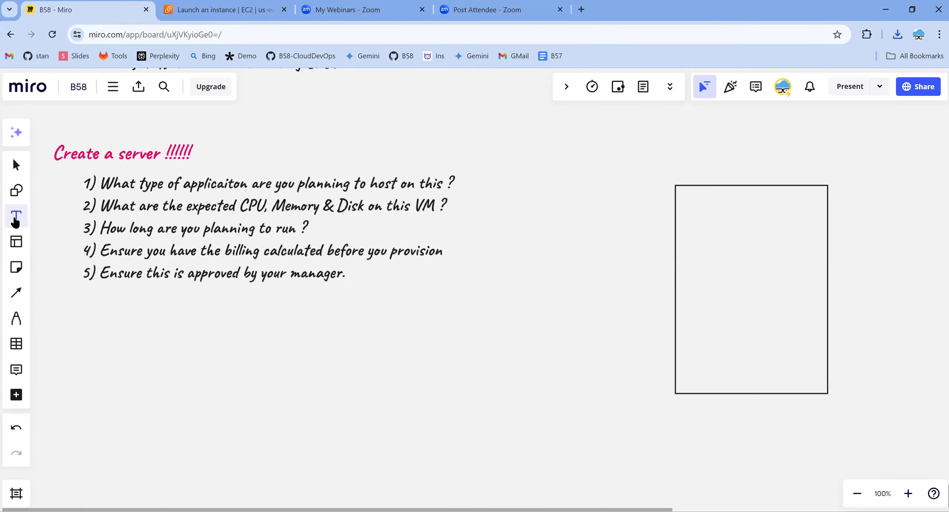
pyautogui.click(676, 412)
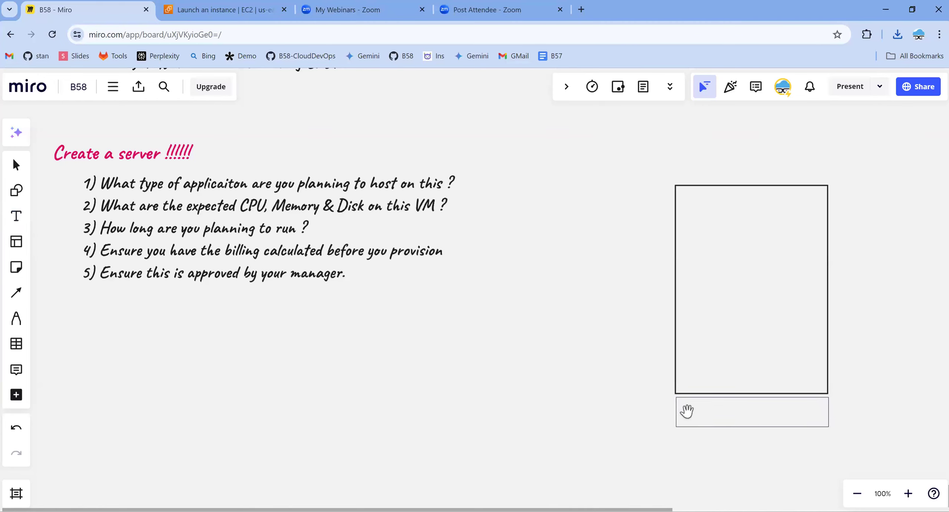
pyautogui.write('Phys')
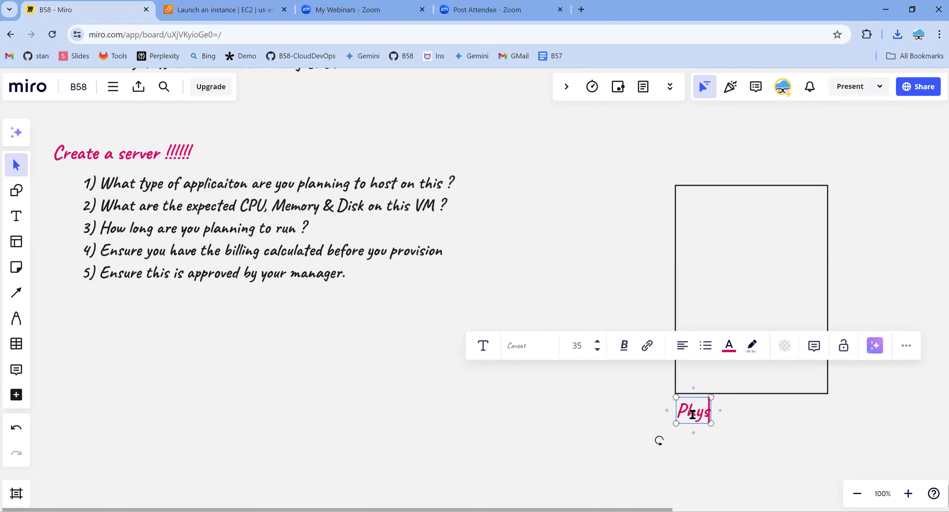
pyautogui.write('ical Server')
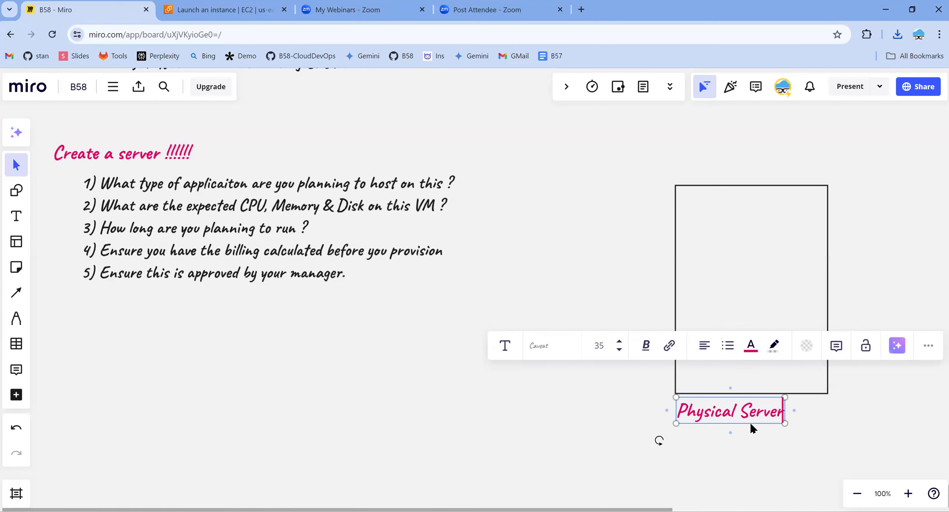
pyautogui.moveTo(752, 424); pyautogui.dragTo(773, 416)
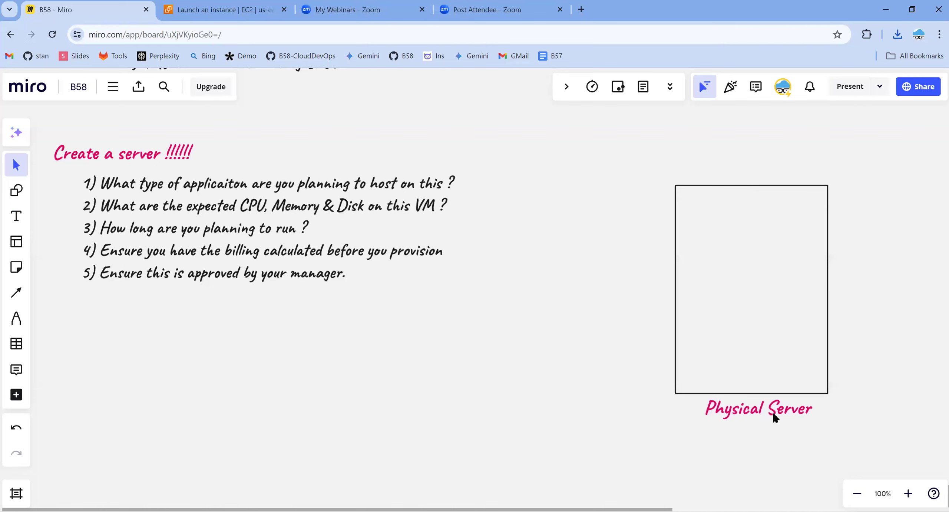
pyautogui.click(912, 223)
pyautogui.press('XF86AudioRaiseVolume')
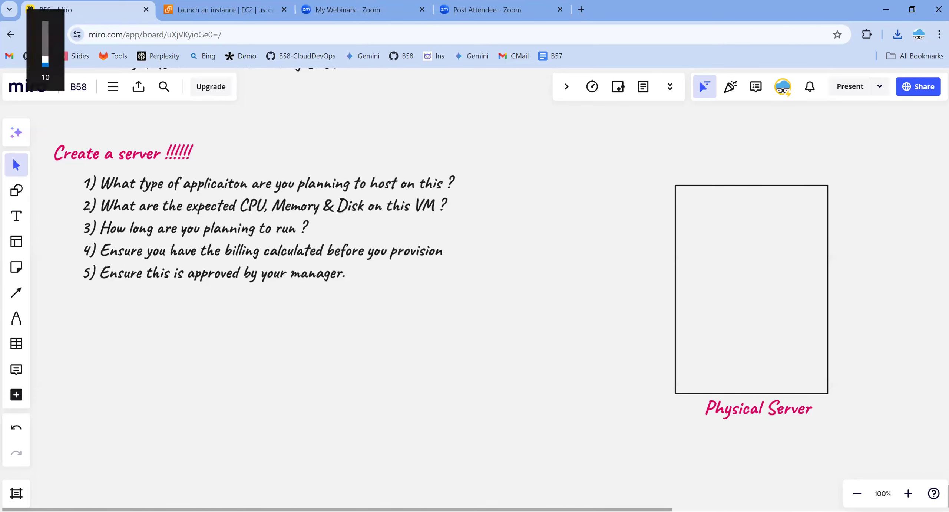
# Step: Add a two-line capacity note reading "16 CPU" and "64 gb Ram" beside the physical server rectangle, at font size 24
pyautogui.click(15, 215)
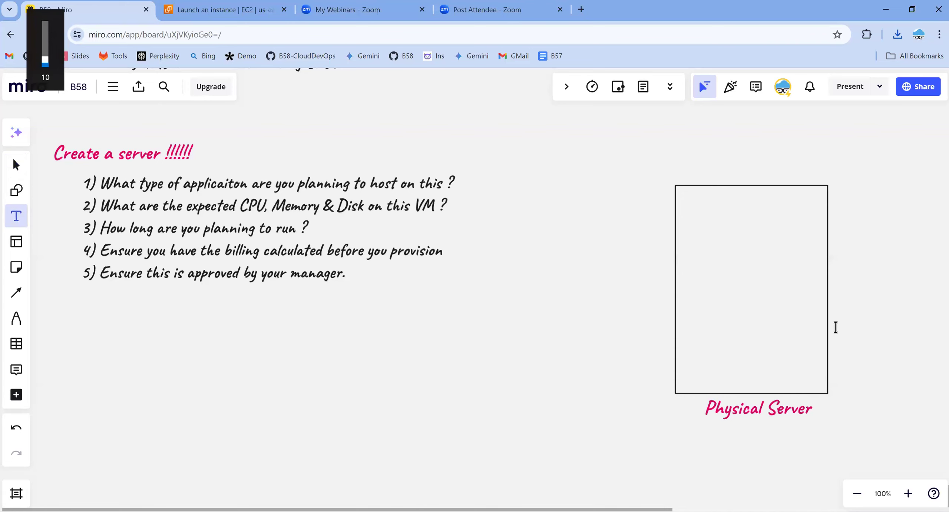
pyautogui.click(849, 348)
pyautogui.write('16')
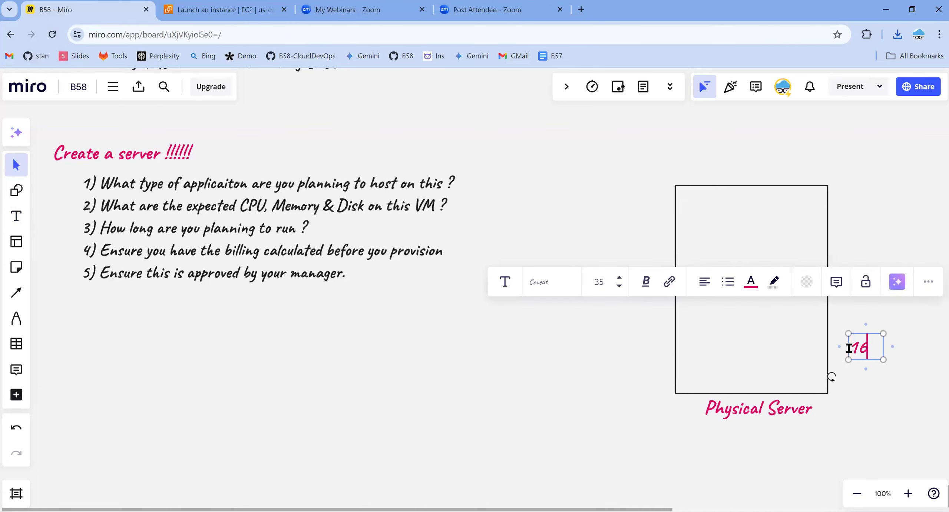
pyautogui.write(' vCP')
pyautogui.press('BackSpace')
pyautogui.press('BackSpace')
pyautogui.press('BackSpace')
pyautogui.press('BackSpace')
pyautogui.write('VC')
pyautogui.press('BackSpace')
pyautogui.press('BackSpace')
pyautogui.write('CPU')
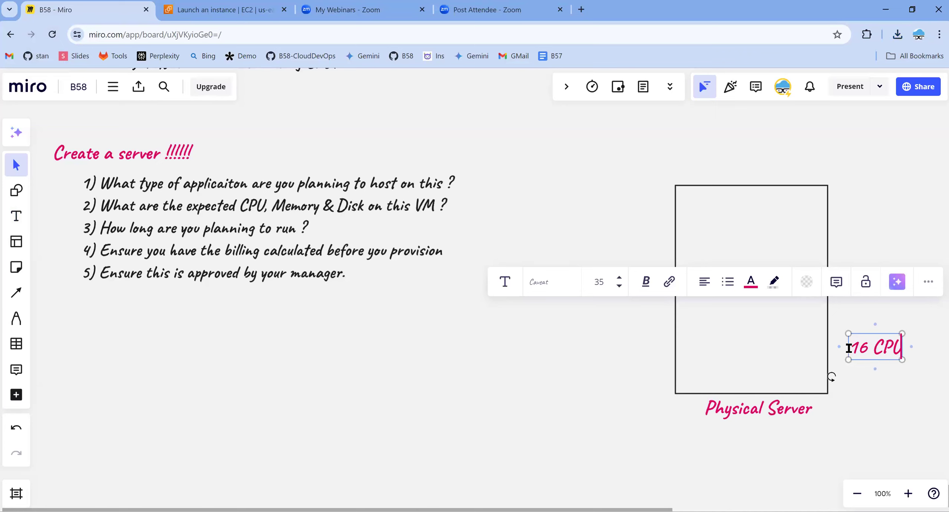
pyautogui.press('Return')
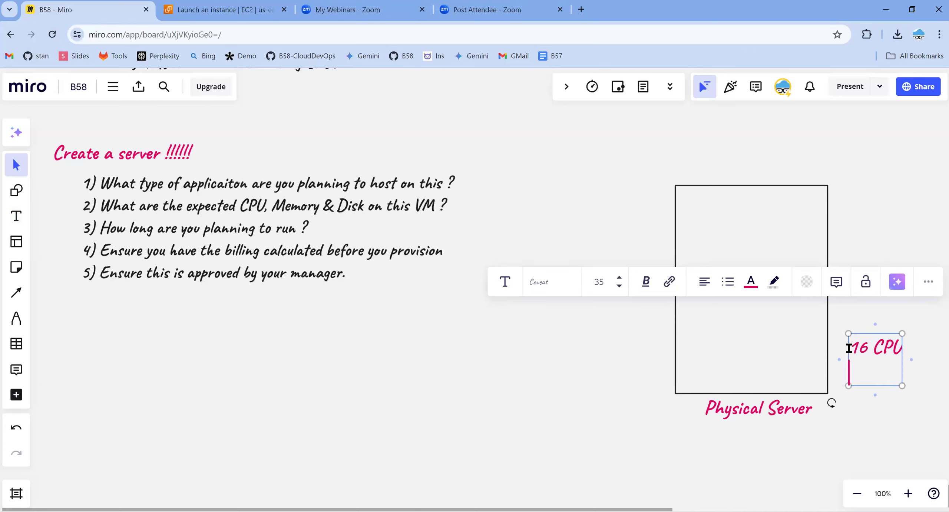
pyautogui.write('64 gb')
pyautogui.press('Return')
pyautogui.write('Ram')
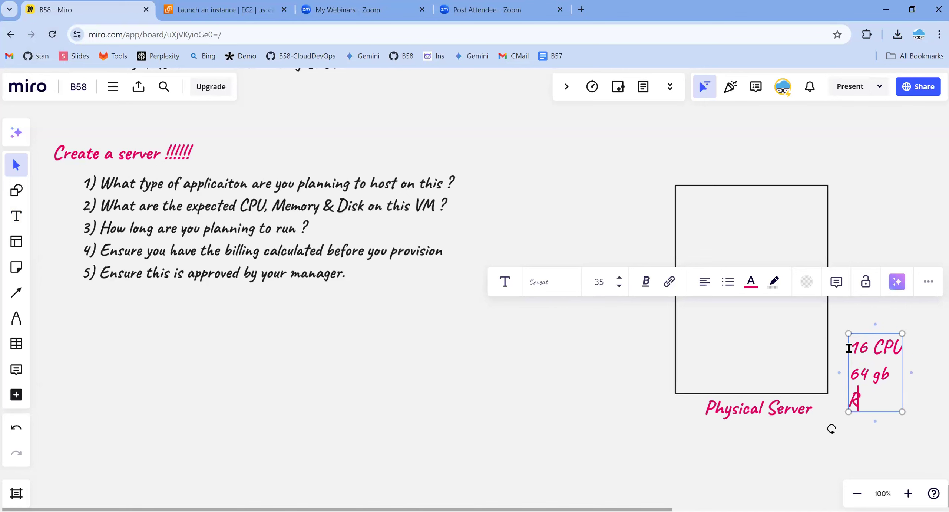
pyautogui.click(619, 286)
pyautogui.moveTo(886, 361); pyautogui.dragTo(934, 372)
# Step: Change "gb" to "GB" in the capacity note and place the note beside the rectangle's lower right corner
pyautogui.click(878, 364)
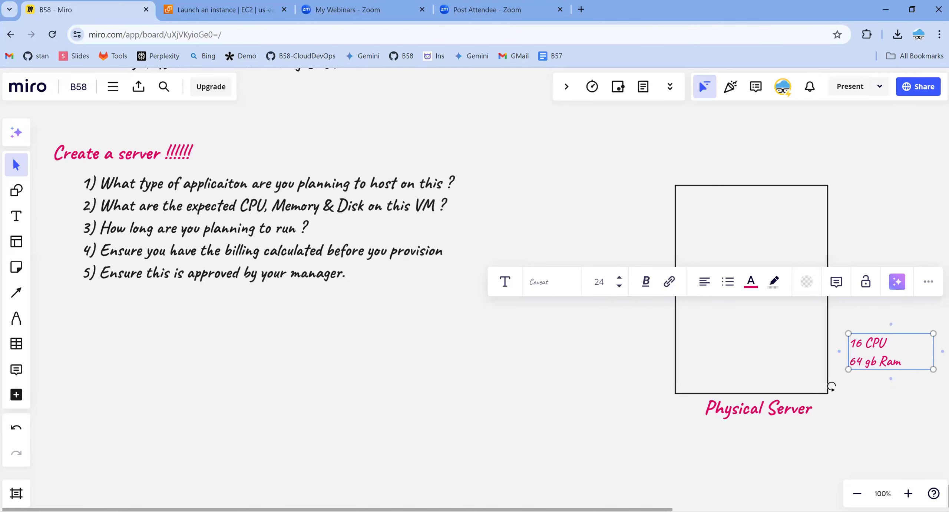
pyautogui.press('BackSpace')
pyautogui.press('BackSpace')
pyautogui.write('GB')
pyautogui.hotkey('ctrl', 'a')
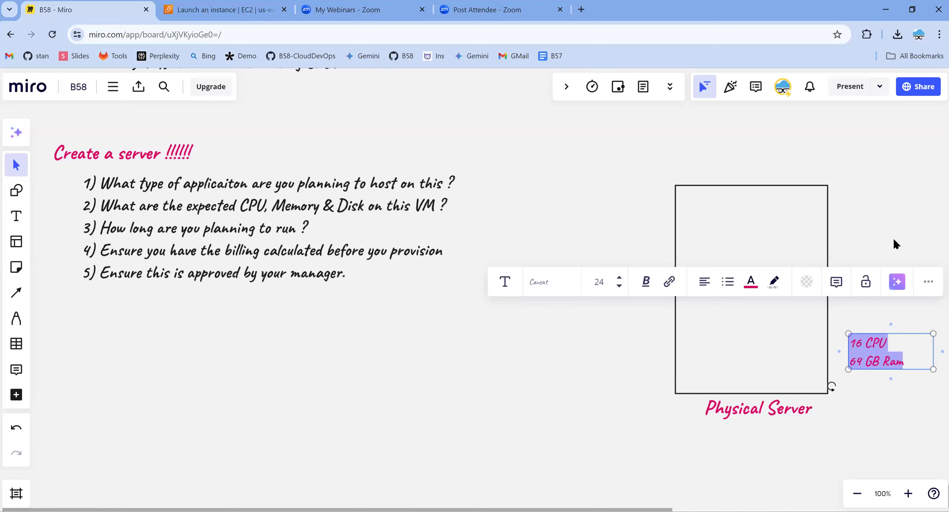
pyautogui.press('Escape')
pyautogui.moveTo(865, 362); pyautogui.dragTo(852, 377)
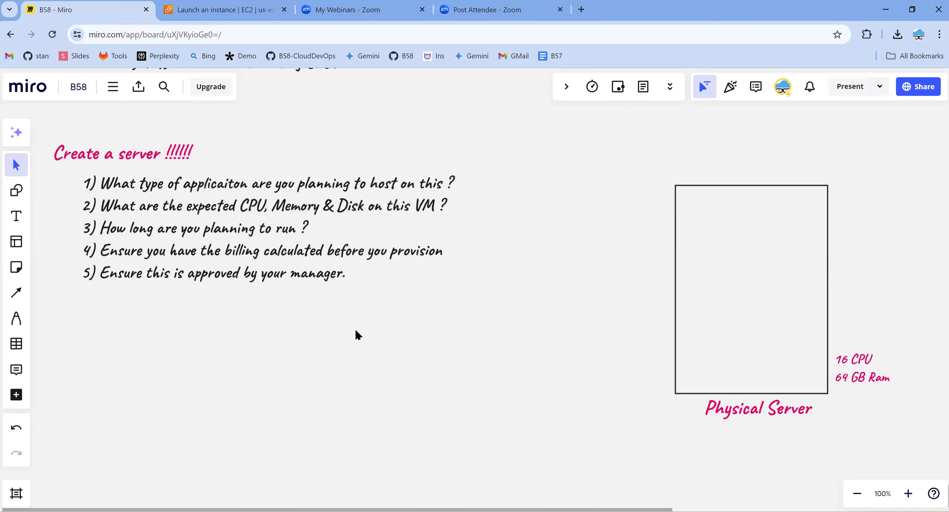
# Step: Draw a small box inside the upper left part of the physical server rectangle
pyautogui.click(16, 190)
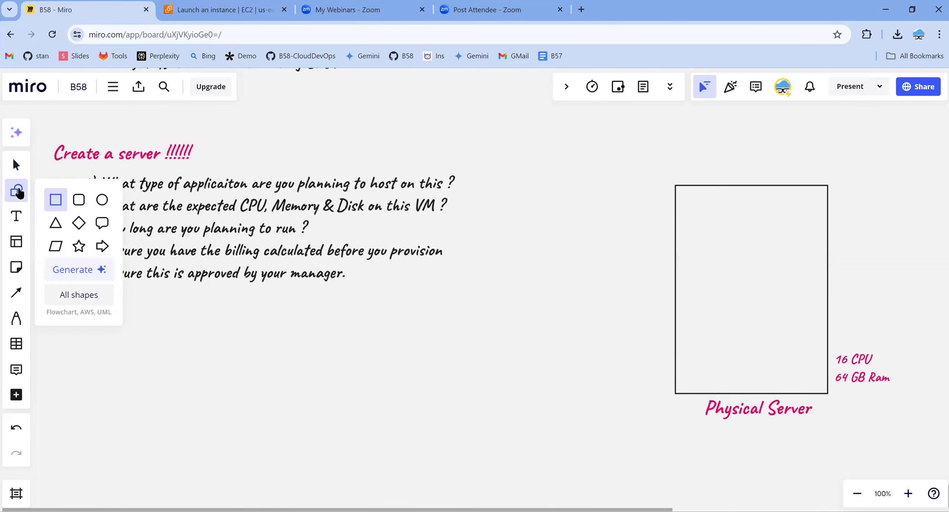
pyautogui.click(55, 201)
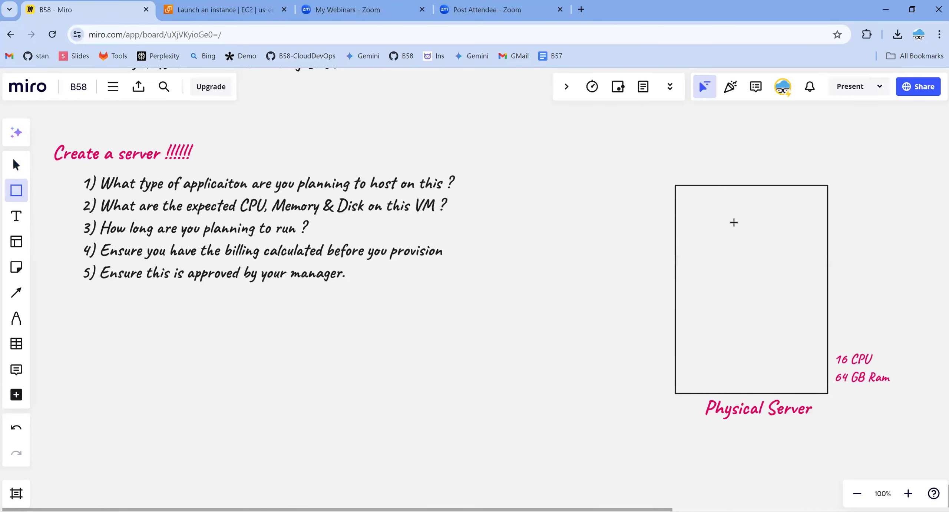
pyautogui.moveTo(696, 216); pyautogui.dragTo(752, 265)
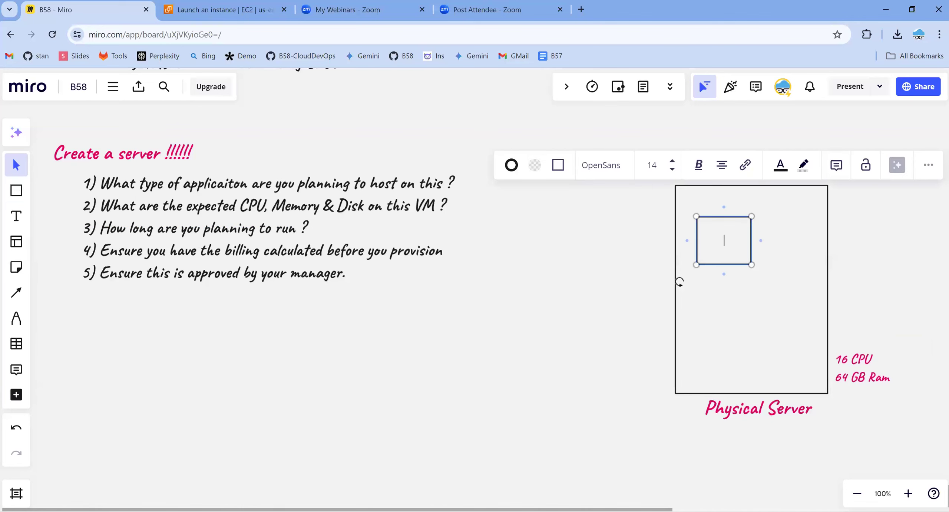
pyautogui.click(732, 293)
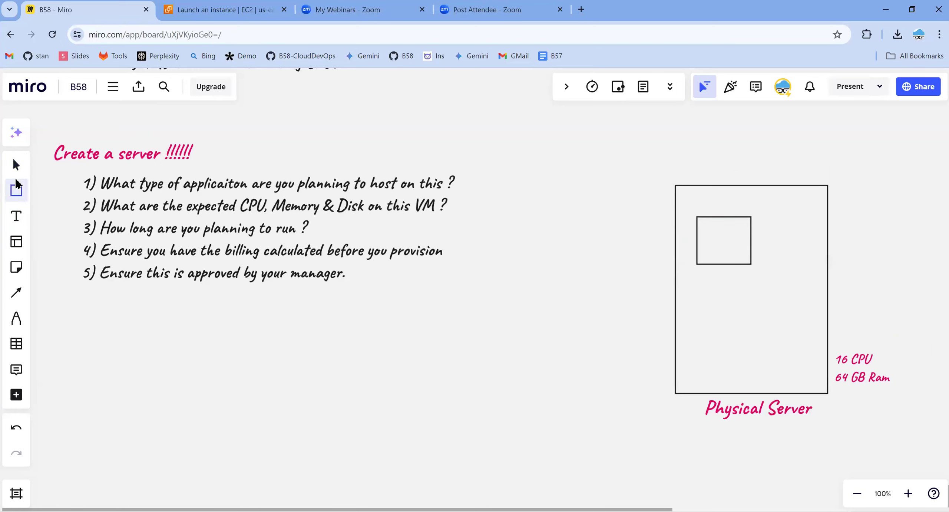
pyautogui.click(16, 165)
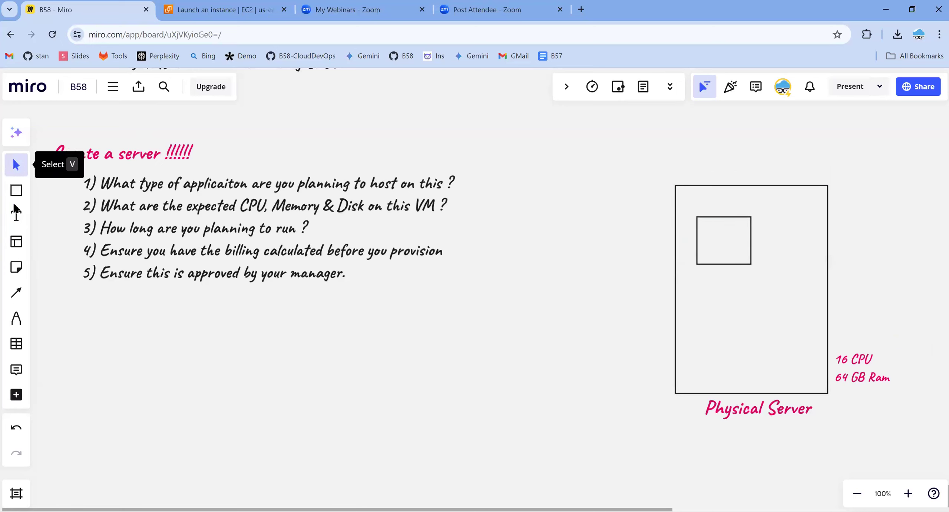
# Step: Add the text "rhel9" in purple, centered near the upper edge inside the small box
pyautogui.click(15, 209)
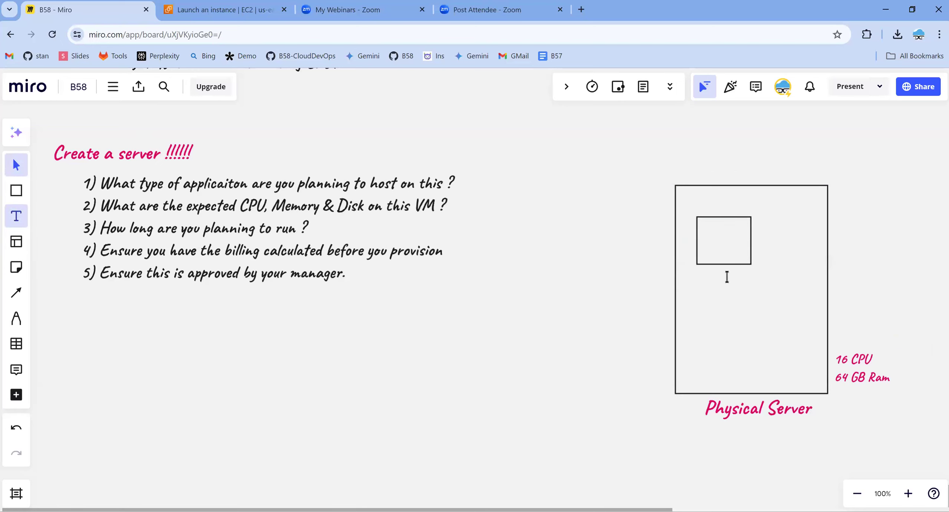
pyautogui.click(700, 233)
pyautogui.write('rhel9')
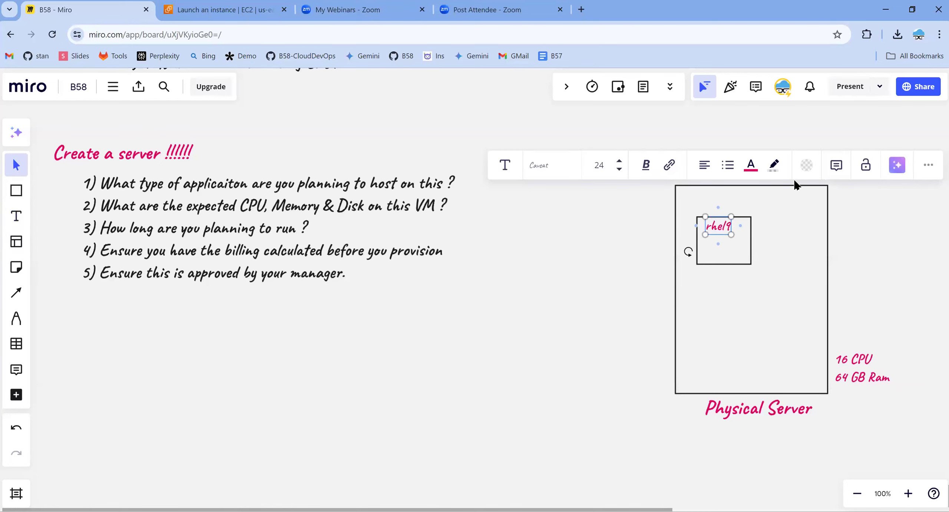
pyautogui.hotkey('ctrl', 'a')
pyautogui.click(751, 169)
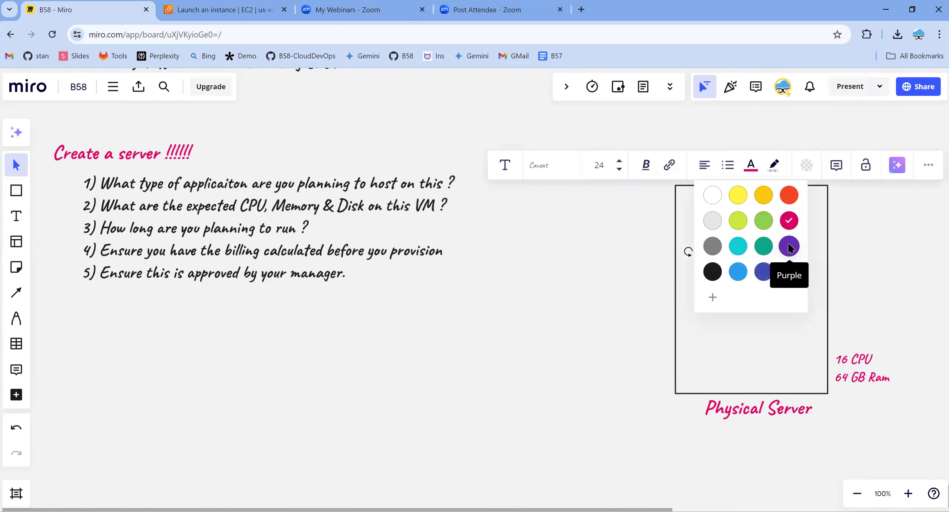
pyautogui.click(766, 269)
pyautogui.click(858, 266)
pyautogui.moveTo(716, 224); pyautogui.dragTo(721, 225)
# Step: Add the label "b58-learning-rhel9" at font size 18 just below the small box
pyautogui.click(16, 216)
pyautogui.click(700, 278)
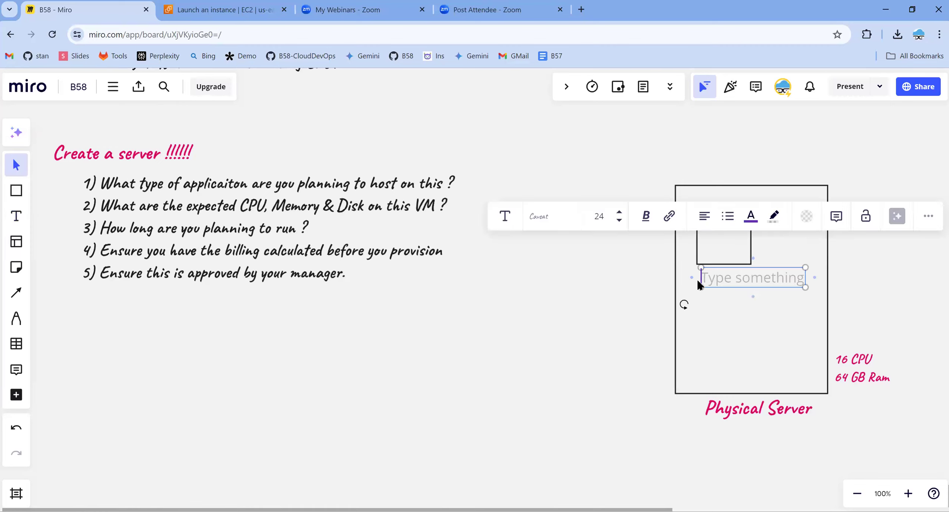
pyautogui.write('658')
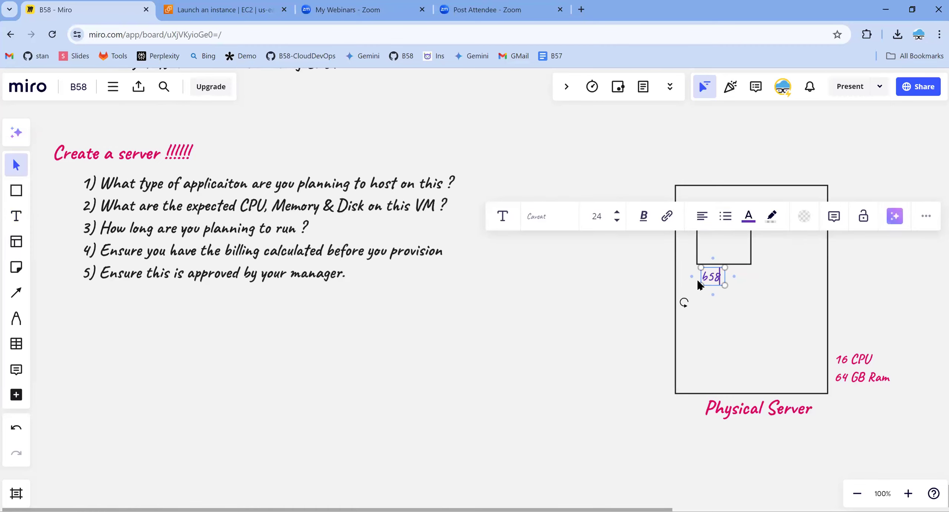
pyautogui.write('-leanring')
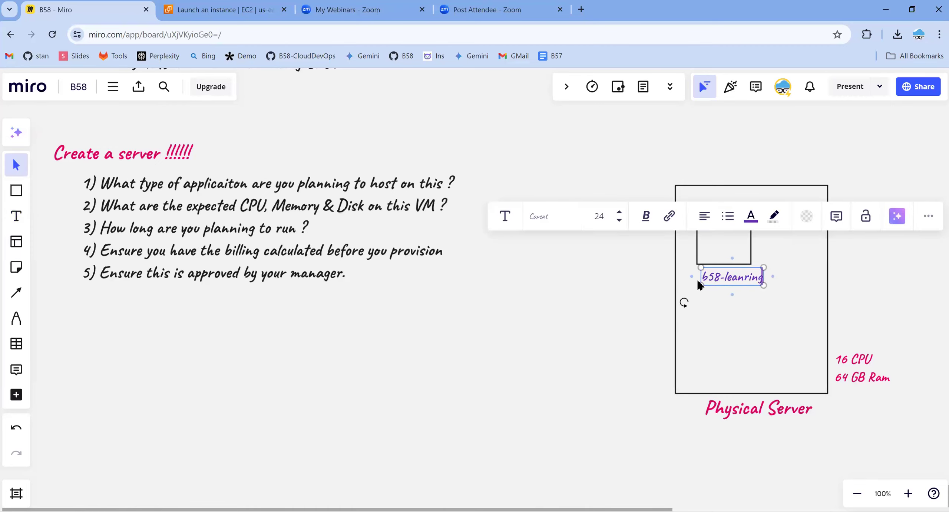
pyautogui.press('BackSpace')
pyautogui.press('BackSpace')
pyautogui.press('BackSpace')
pyautogui.press('BackSpace')
pyautogui.press('BackSpace')
pyautogui.write('rning-rhel9')
pyautogui.click(619, 219)
pyautogui.click(643, 321)
pyautogui.moveTo(748, 273); pyautogui.dragTo(740, 270)
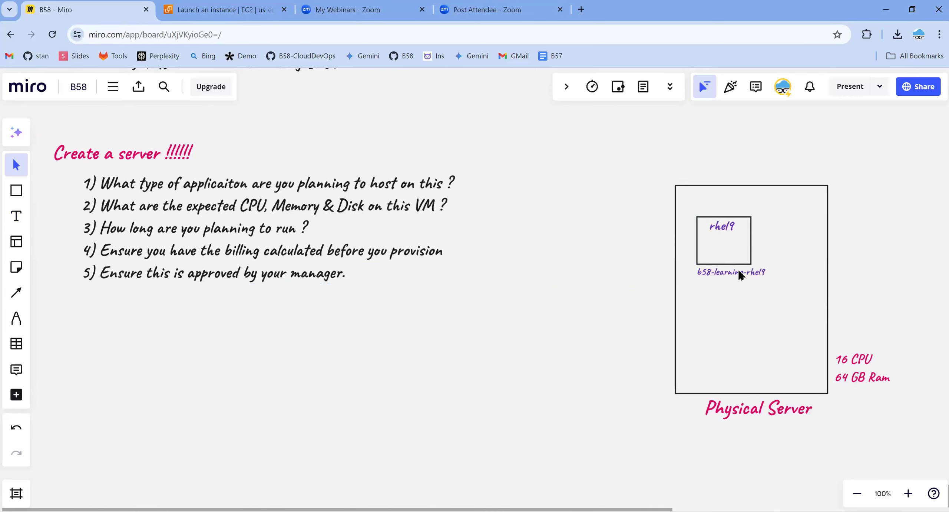
# Step: Set the "b58-learning-rhel9" label's font to Arial and center the label below the small box
pyautogui.click(537, 213)
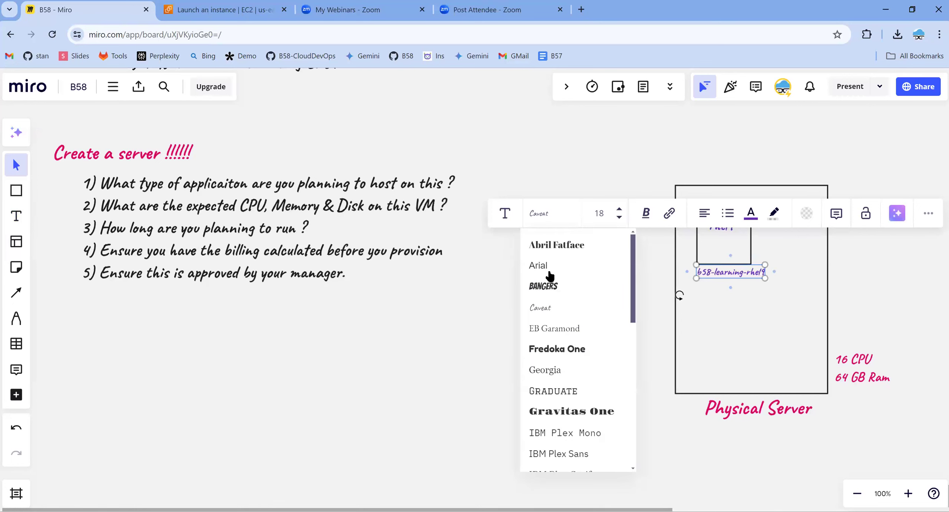
pyautogui.click(537, 277)
pyautogui.click(591, 374)
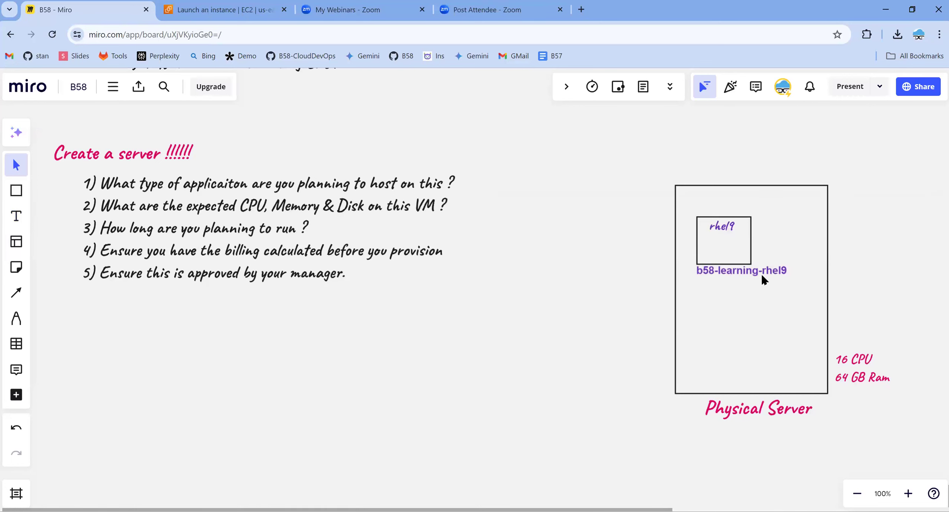
pyautogui.moveTo(757, 274); pyautogui.dragTo(732, 277)
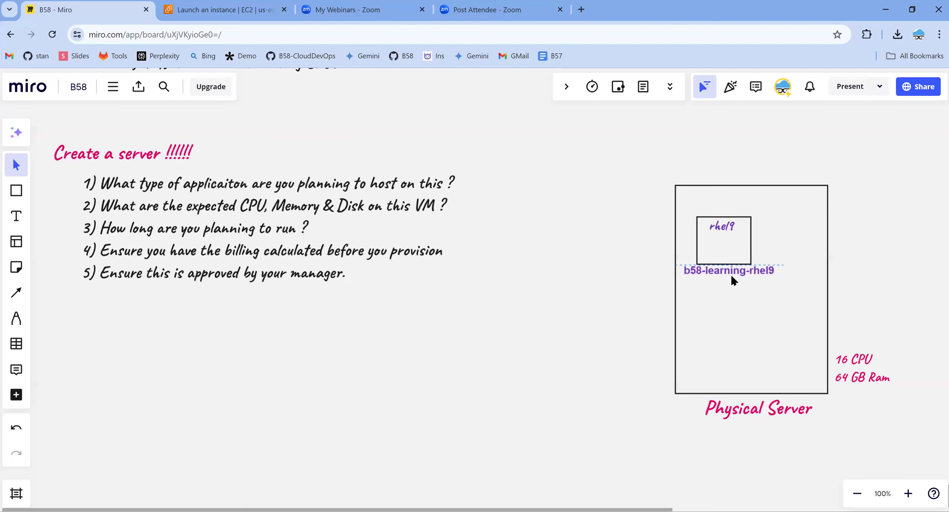
# Step: Switch to the EC2 console, open the newly launched instance in the Instances list and check its state
pyautogui.click(206, 10)
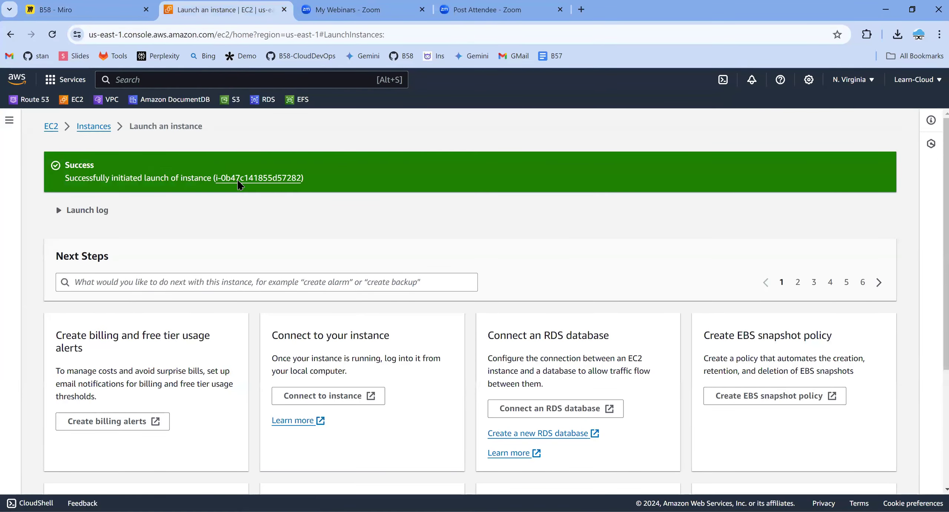
pyautogui.click(239, 180)
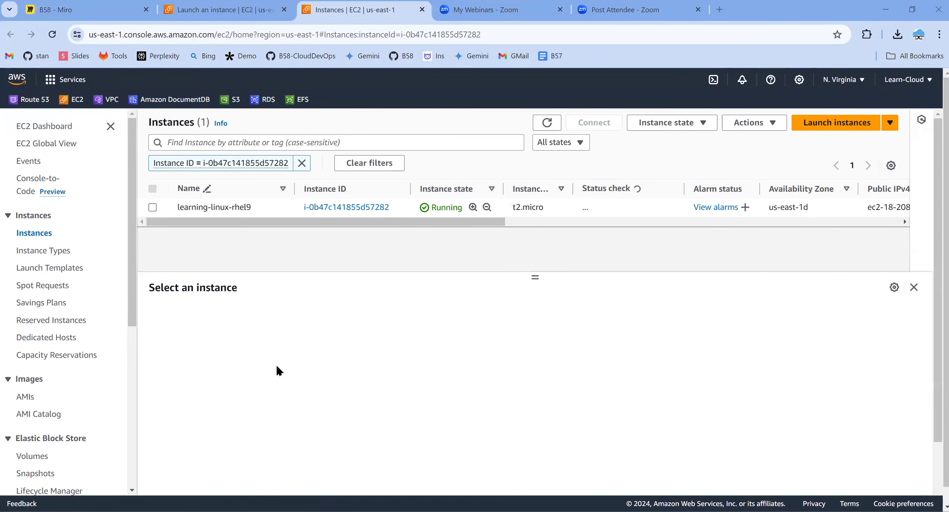
pyautogui.moveTo(433, 204); pyautogui.dragTo(462, 208)
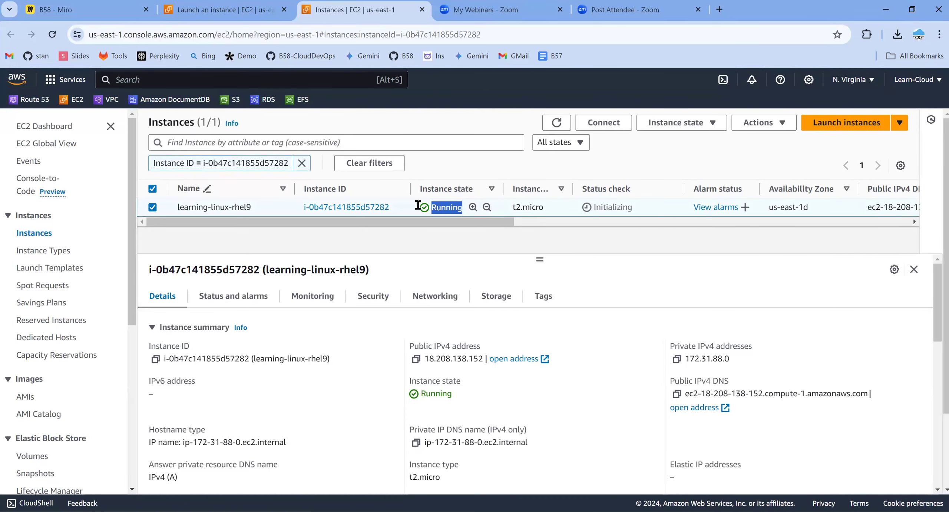
# Step: Switch to the Miro board and review the physical server diagram with its rhel9 box
pyautogui.hotkey('ctrl', '1')
pyautogui.moveTo(609, 152); pyautogui.dragTo(931, 442)
pyautogui.moveTo(667, 157); pyautogui.dragTo(762, 434)
pyautogui.click(838, 320)
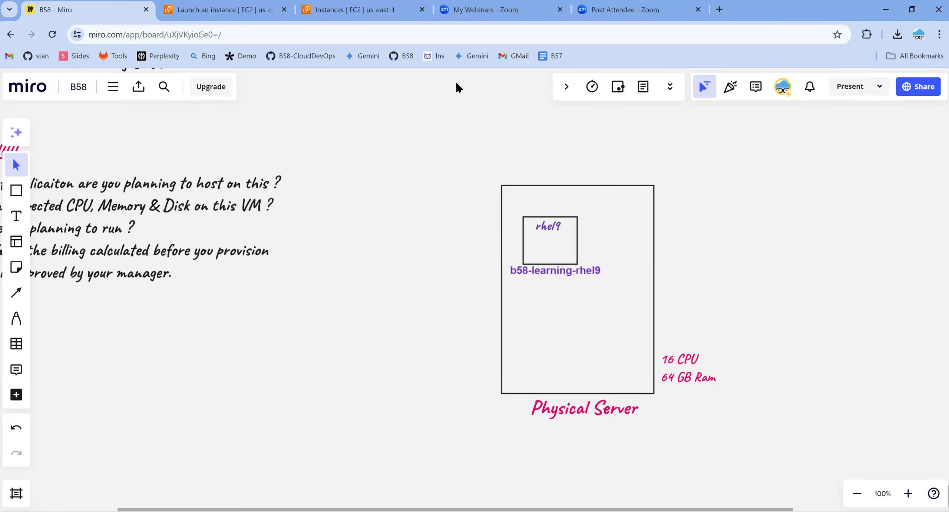
# Step: Return to the EC2 Instances page and examine the instance state, system status checks and instance status checks of learning-linux-rhel9
pyautogui.click(352, 15)
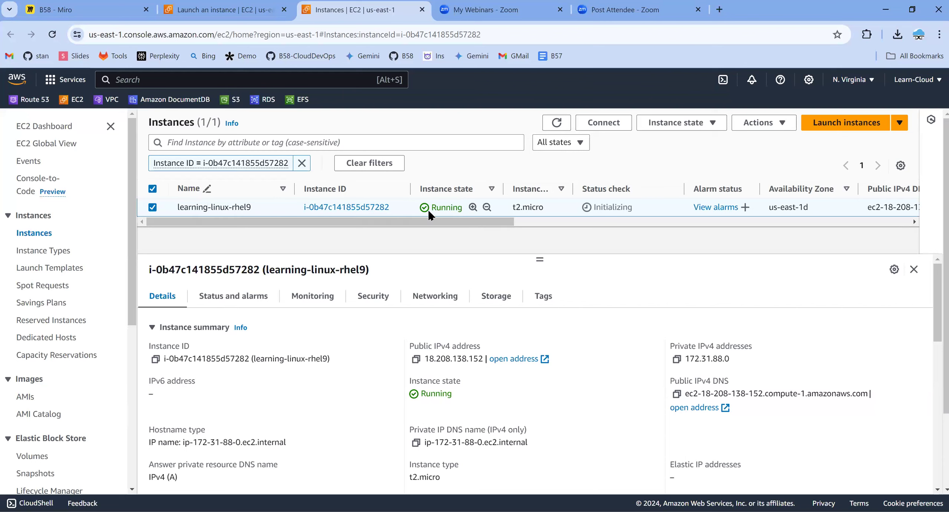
pyautogui.doubleClick(438, 207)
pyautogui.click(266, 299)
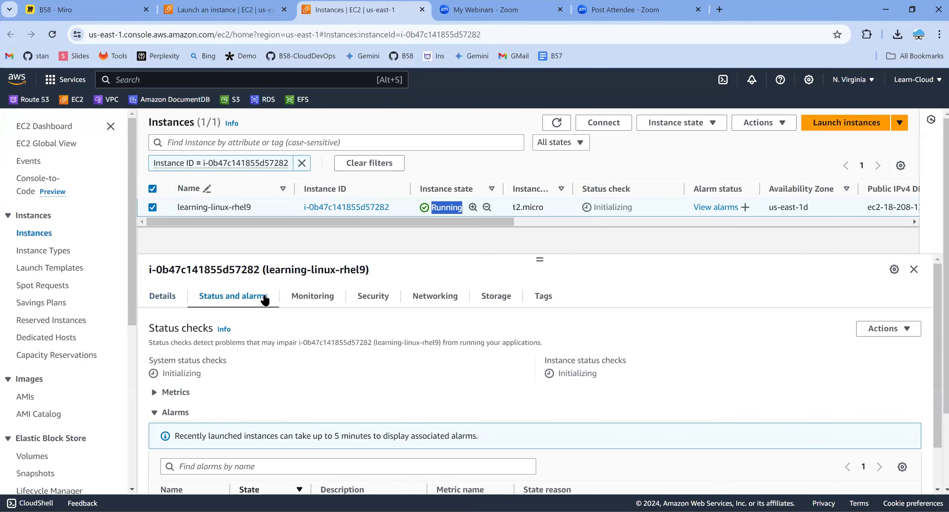
pyautogui.moveTo(161, 375); pyautogui.dragTo(203, 374)
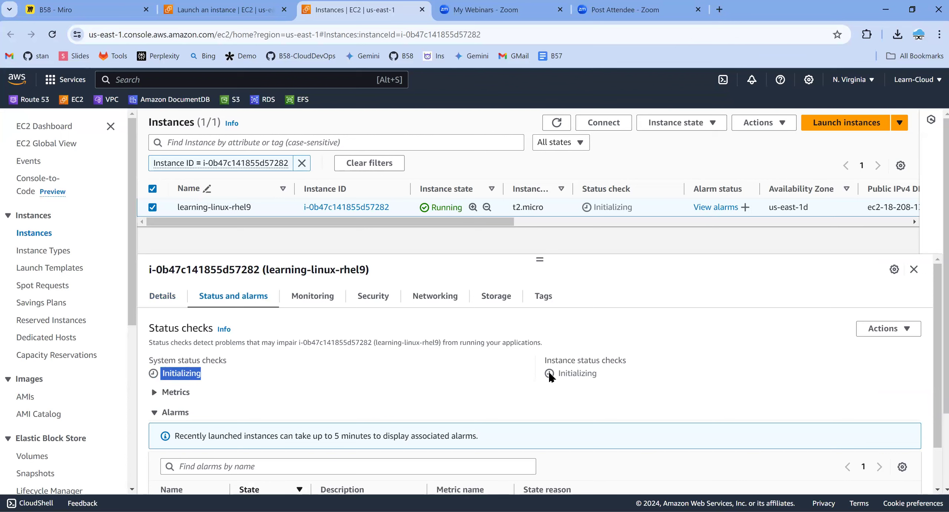
pyautogui.moveTo(560, 375); pyautogui.dragTo(601, 373)
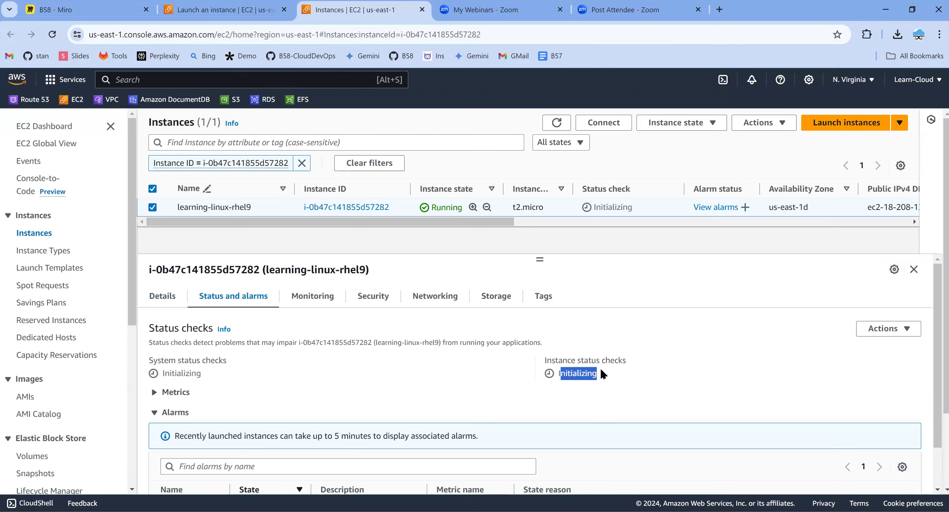
pyautogui.click(685, 356)
pyautogui.doubleClick(668, 213)
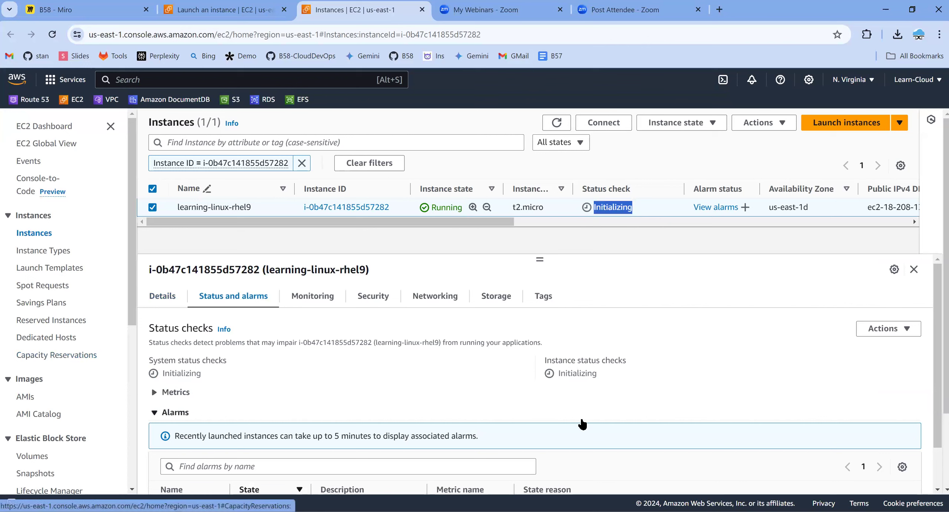
pyautogui.click(564, 367)
pyautogui.moveTo(563, 362); pyautogui.dragTo(627, 367)
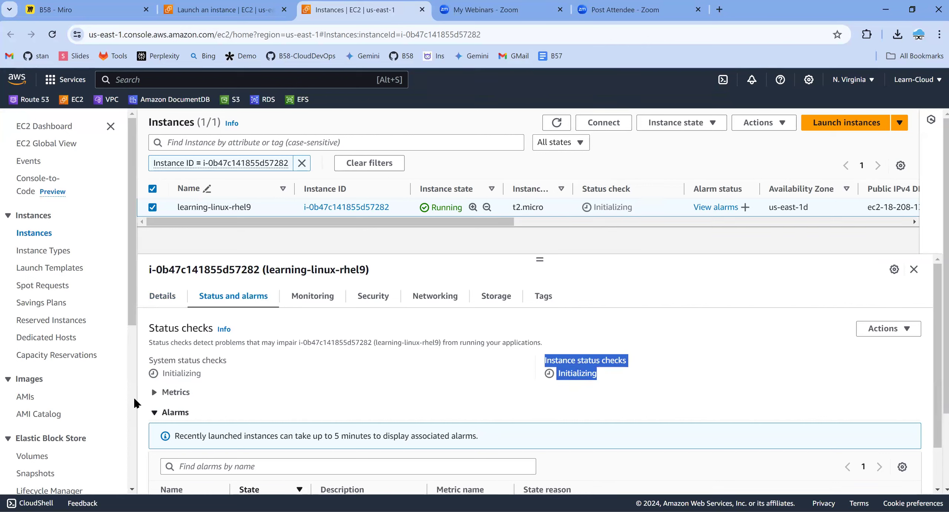
pyautogui.moveTo(149, 359); pyautogui.dragTo(218, 362)
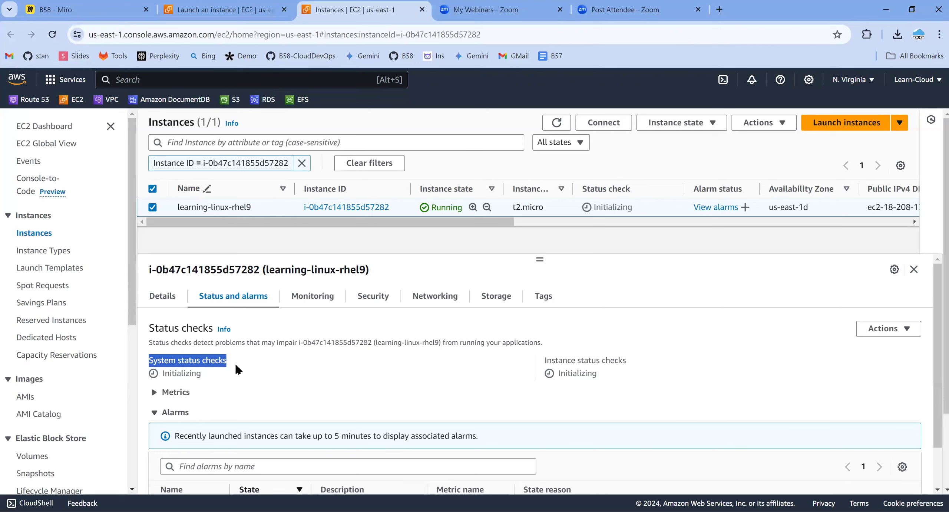
pyautogui.doubleClick(167, 373)
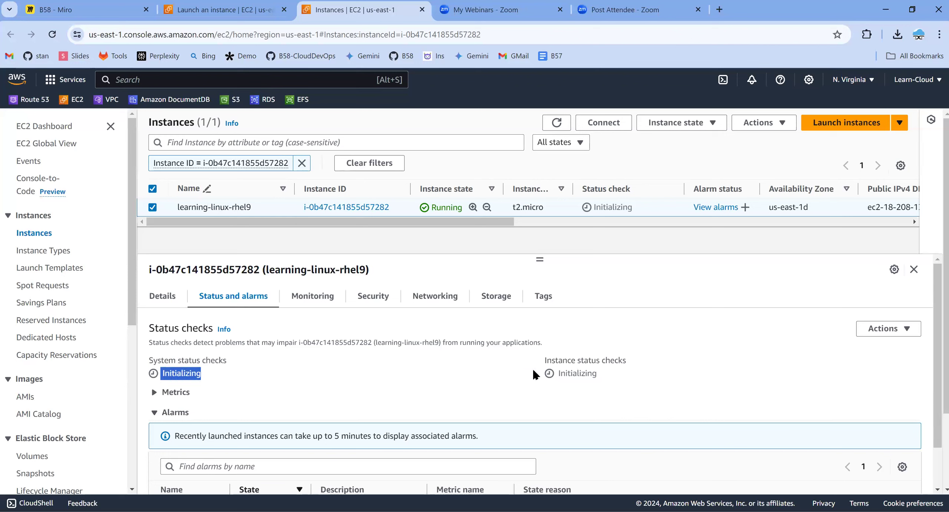
# Step: Examine the instance status checks of learning-linux-rhel9 and reload the Instances page
pyautogui.moveTo(589, 371); pyautogui.dragTo(626, 361)
pyautogui.doubleClick(598, 373)
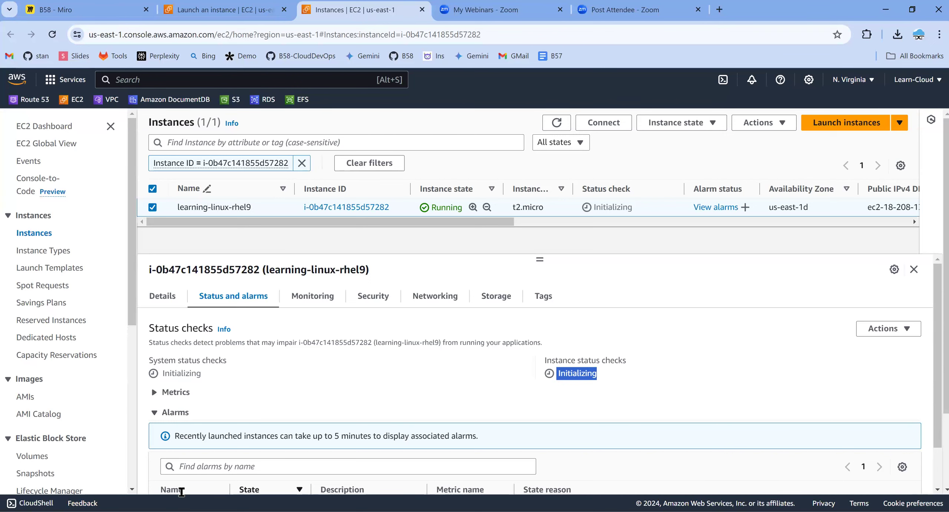
pyautogui.click(52, 34)
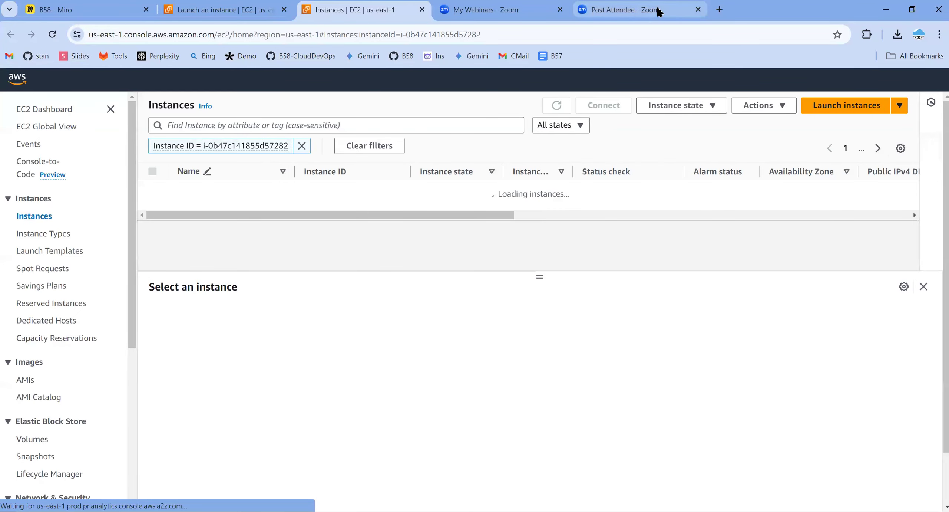
# Step: Search Google Images for "server with console in data center" in a new browser tab and open the rackmount LED console photo
pyautogui.click(658, 11)
pyautogui.click(719, 10)
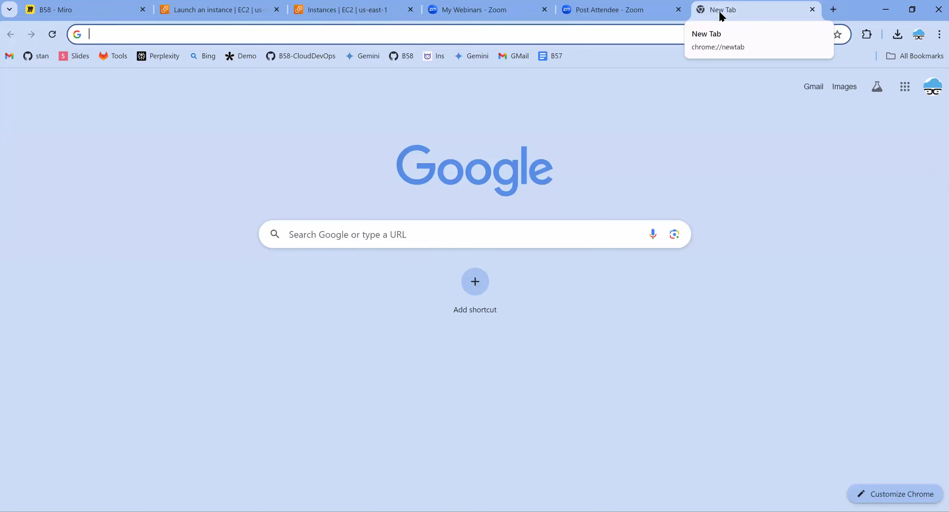
pyautogui.write('server with console in dat a center')
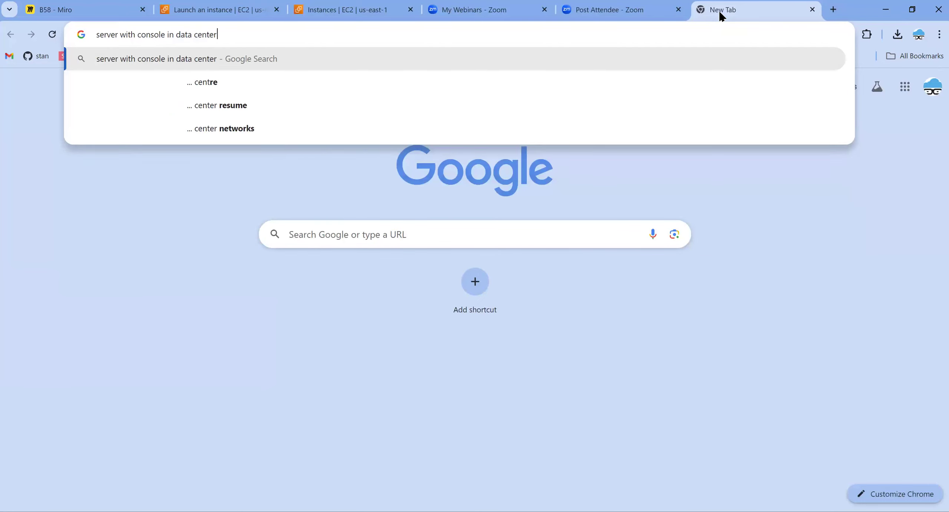
pyautogui.press('Return')
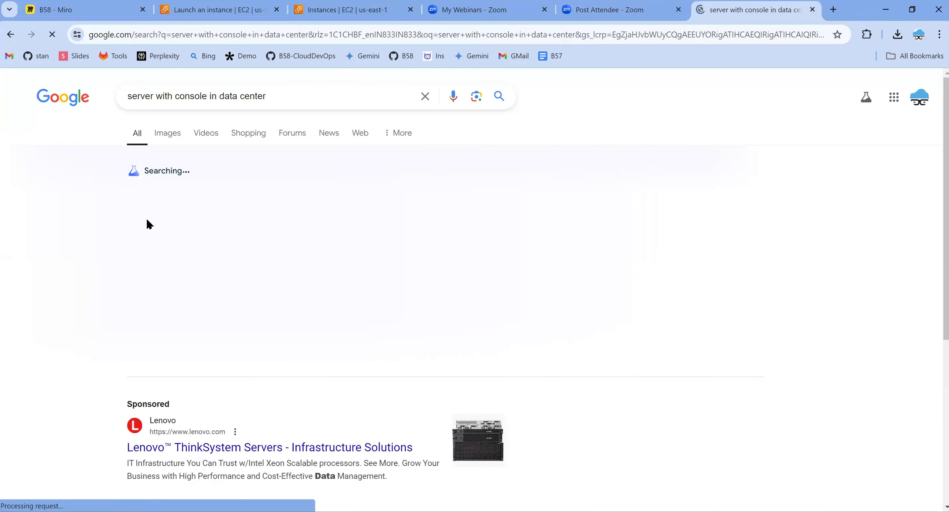
pyautogui.click(166, 132)
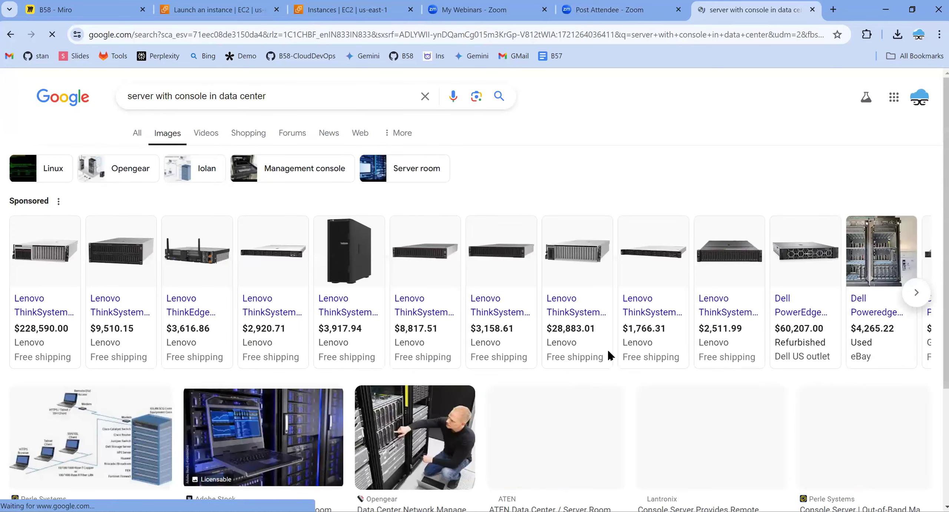
pyautogui.scroll(-1, 245, 319)
pyautogui.scroll(-2, 245, 319)
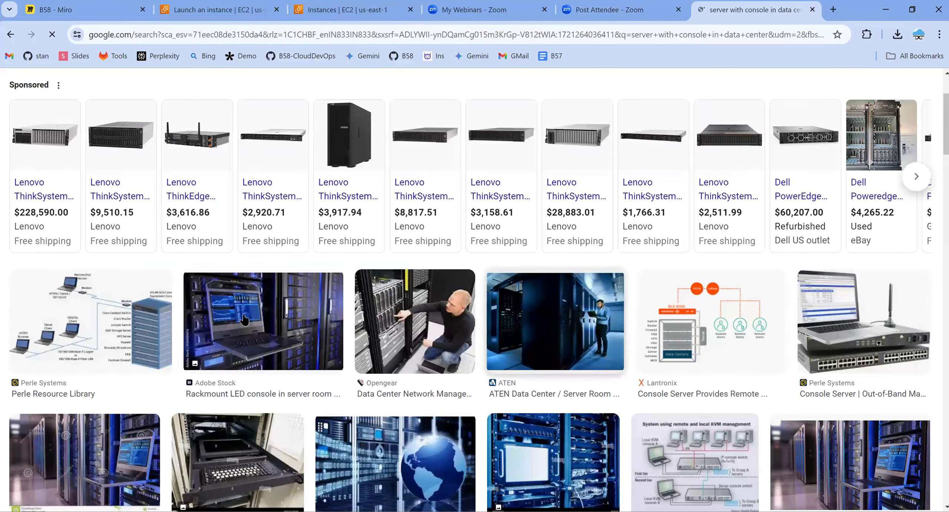
pyautogui.click(244, 319)
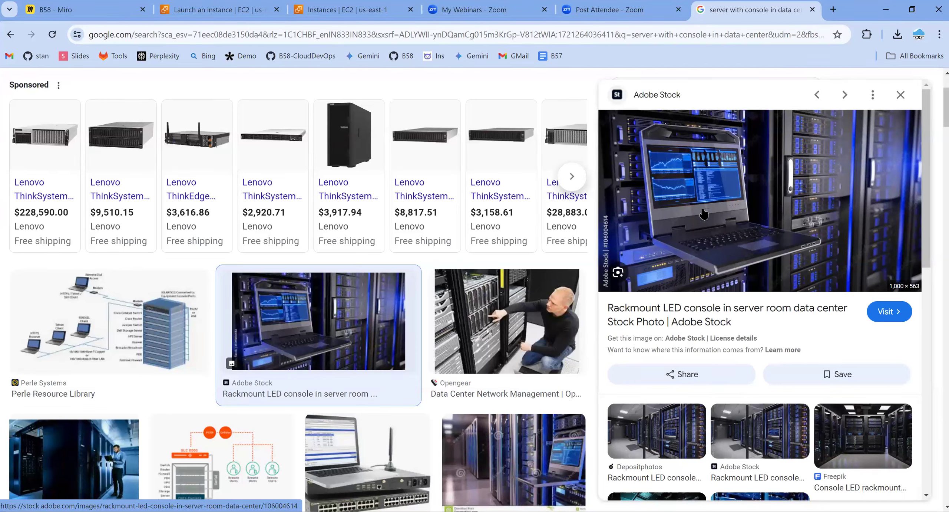
# Step: Return to the EC2 console, get the instance screenshot of learning-linux-rhel9, examine its console output and refresh it
pyautogui.click(345, 10)
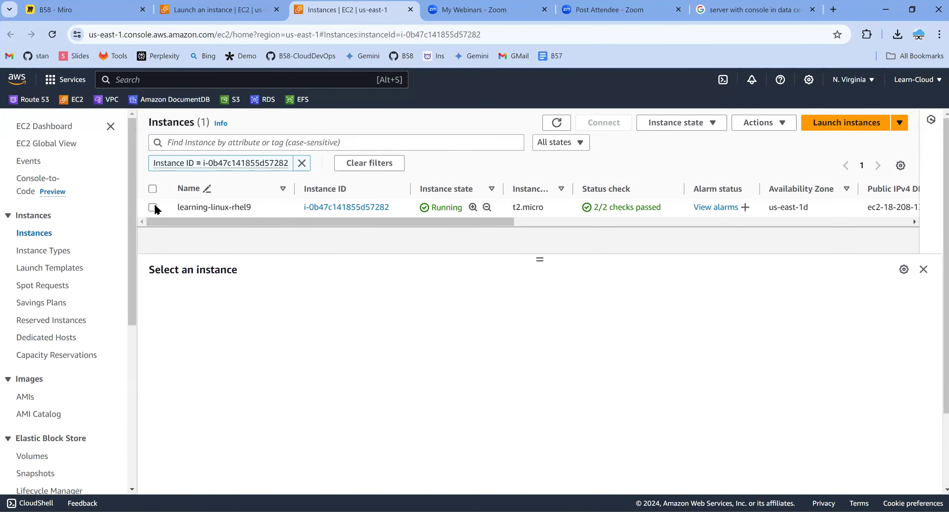
pyautogui.click(153, 207)
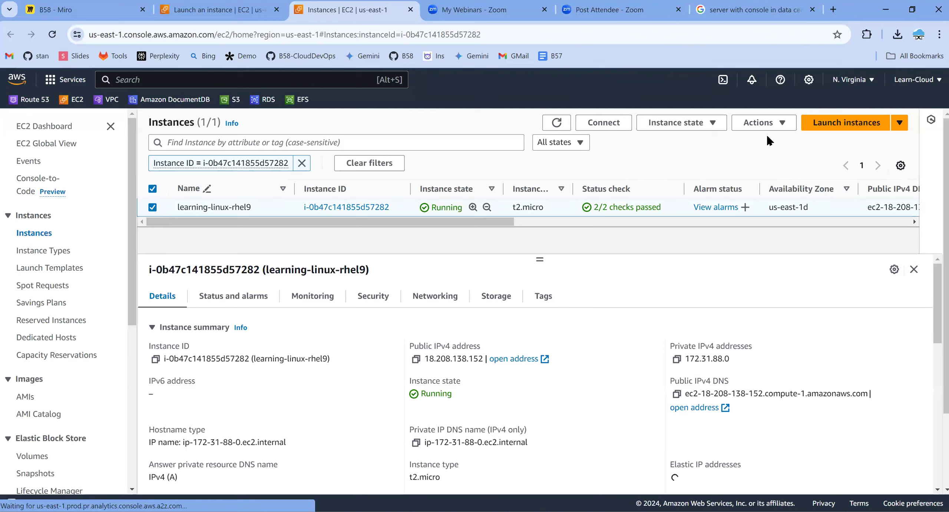
pyautogui.click(777, 125)
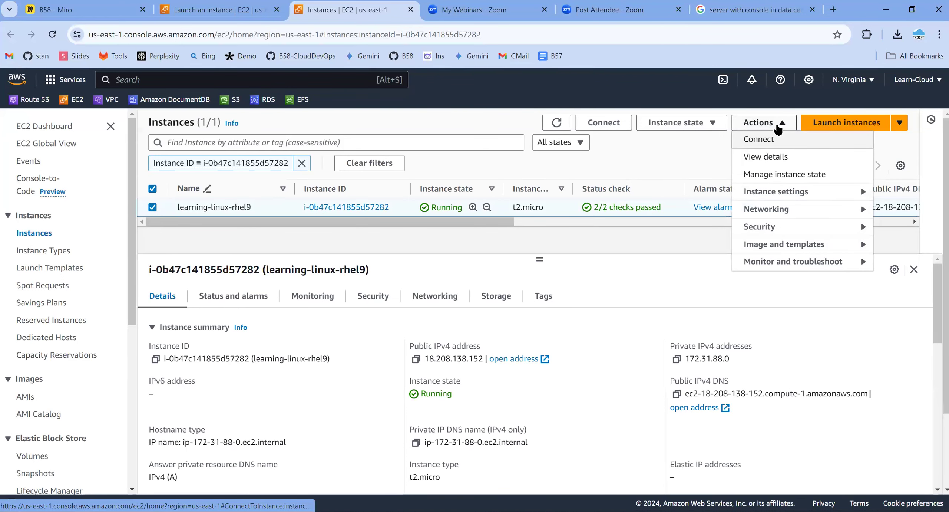
pyautogui.click(815, 263)
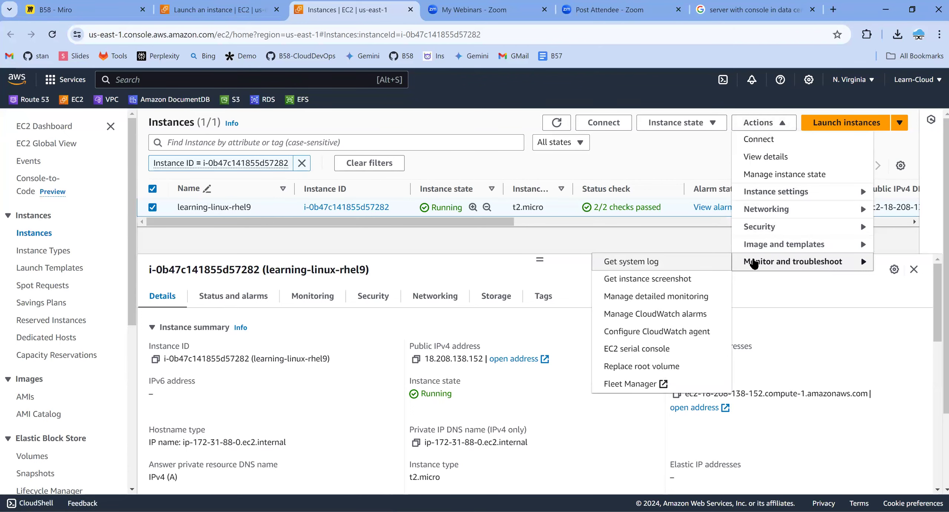
pyautogui.click(679, 281)
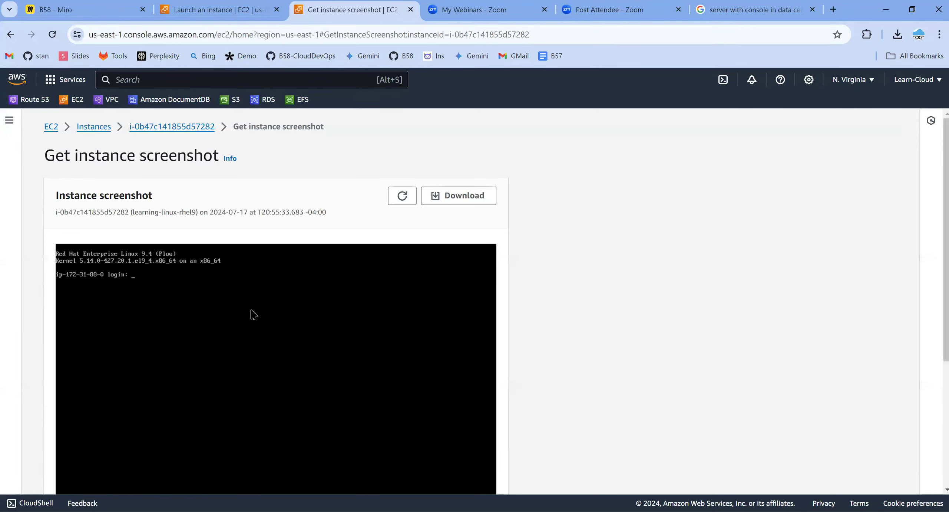
pyautogui.scroll(-3, 286, 321)
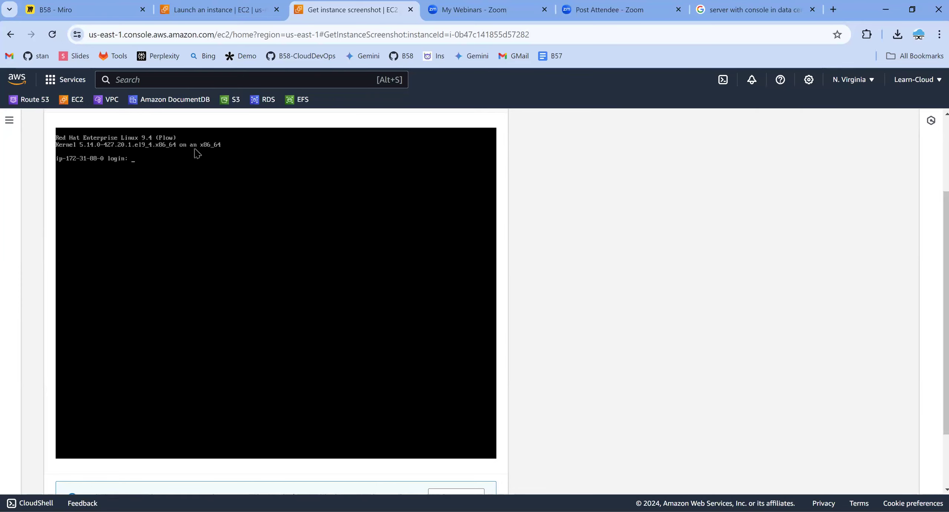
pyautogui.scroll(3, 533, 331)
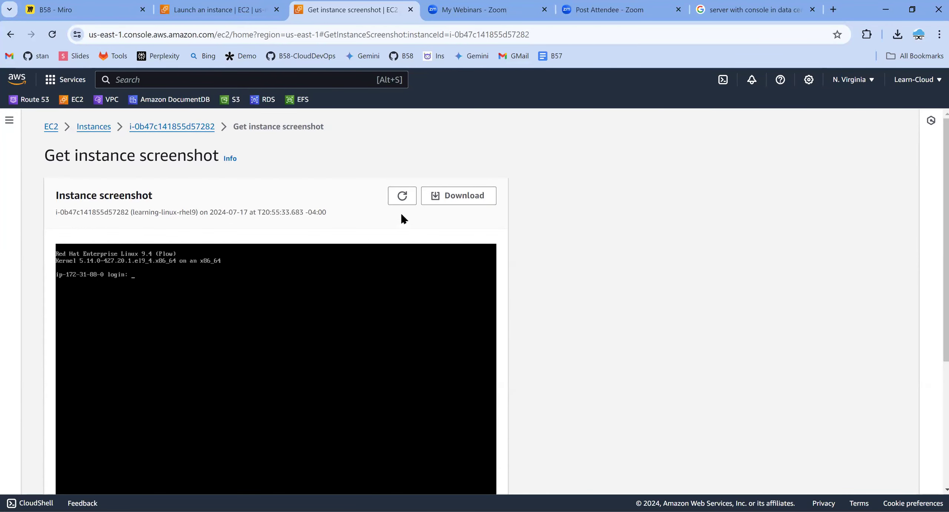
pyautogui.click(398, 198)
# Step: Go back to the Instances list and remove the Instance ID filter
pyautogui.click(153, 126)
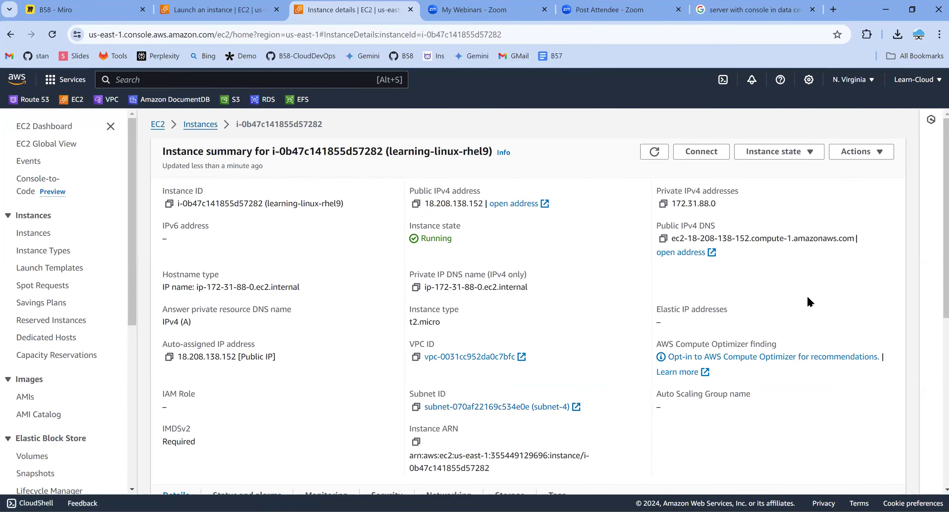
pyautogui.click(200, 124)
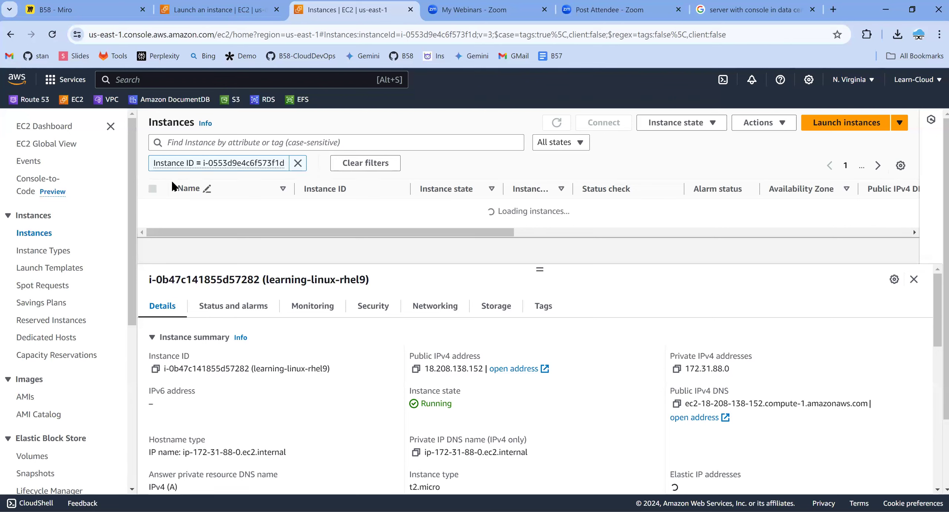
pyautogui.click(298, 163)
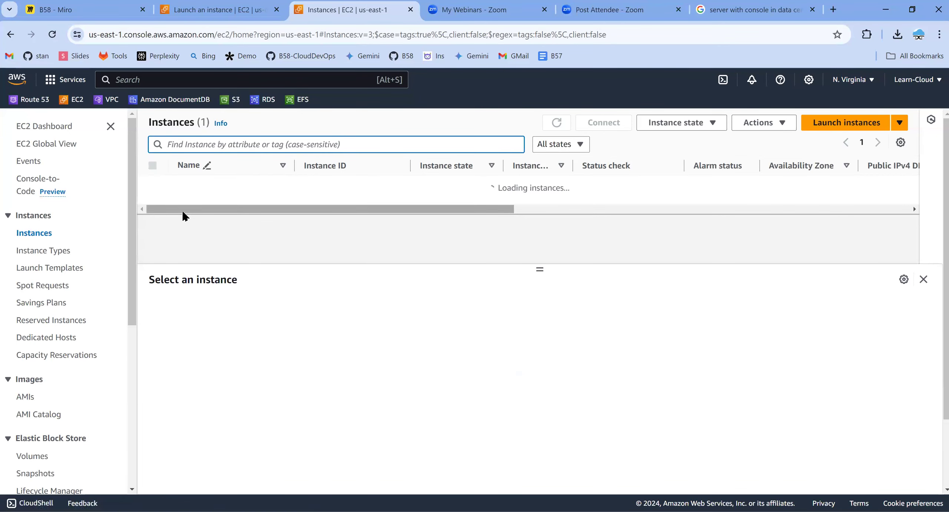
pyautogui.press('XF86AudioLowerVolume')
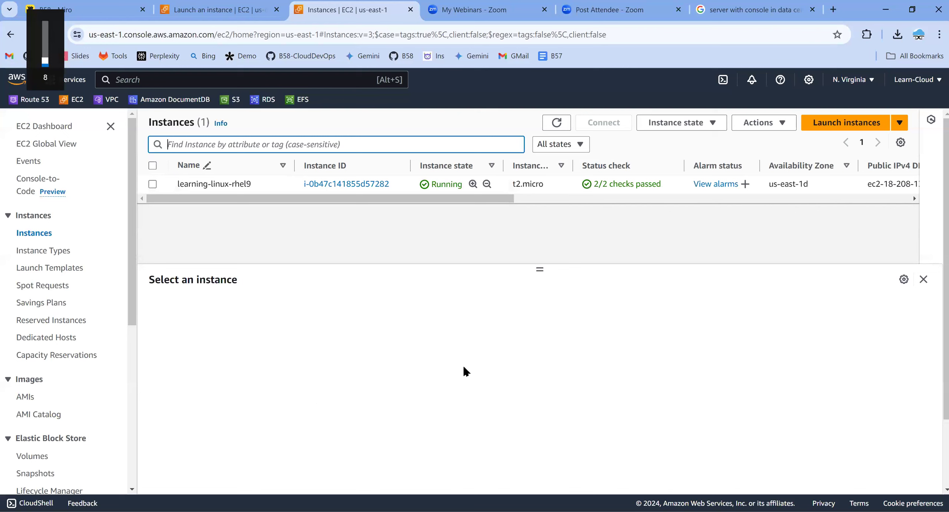
pyautogui.press('XF86AudioRaiseVolume')
pyautogui.press('XF86AudioRaiseVolume')
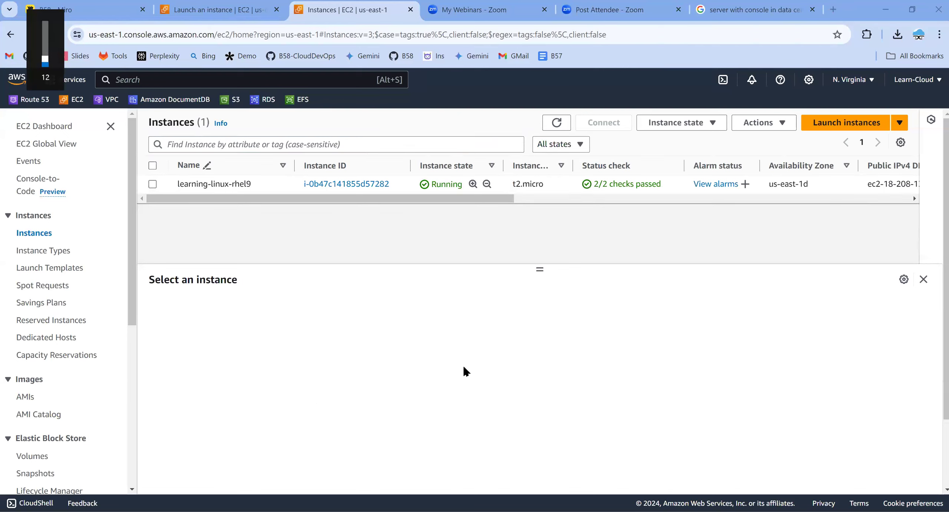
# Step: Copy the public IPv4 address of learning-linux-rhel9, open PuTTY and paste the address as the host name
pyautogui.click(150, 183)
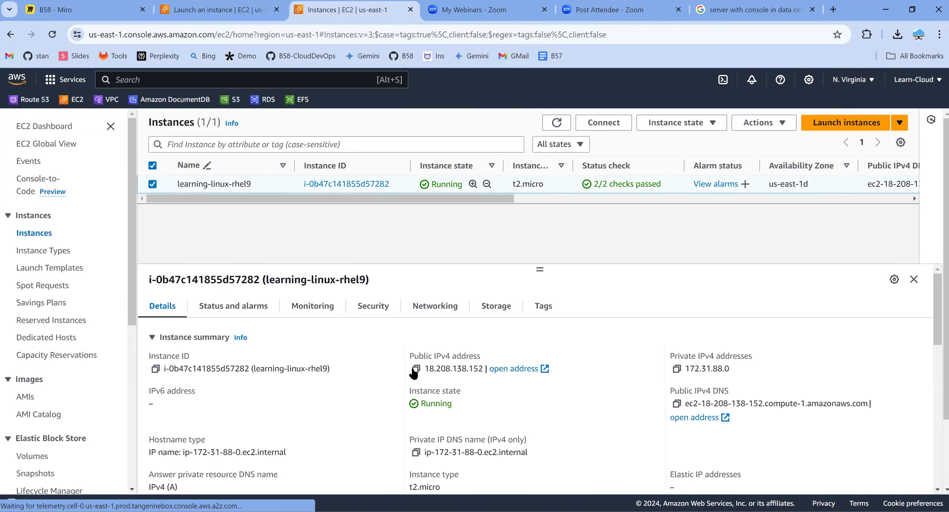
pyautogui.click(416, 368)
pyautogui.press('super')
pyautogui.write('put')
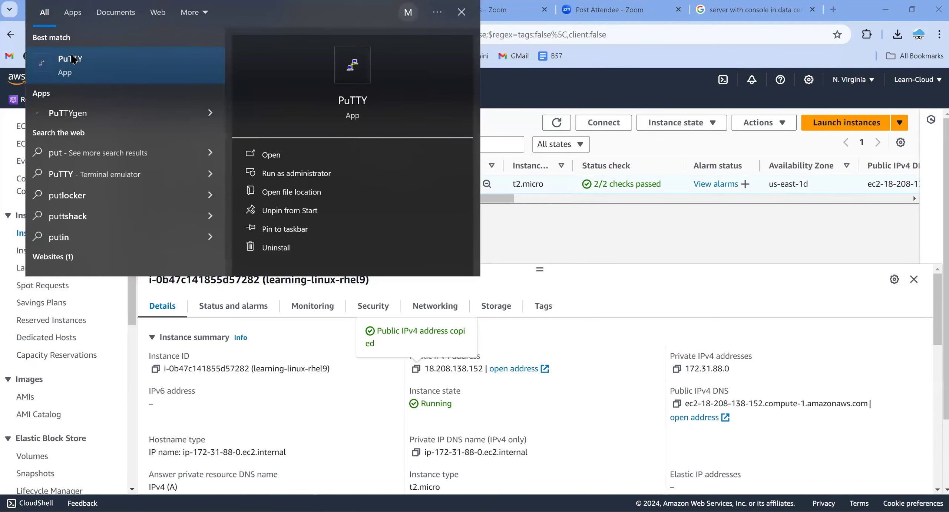
pyautogui.click(75, 58)
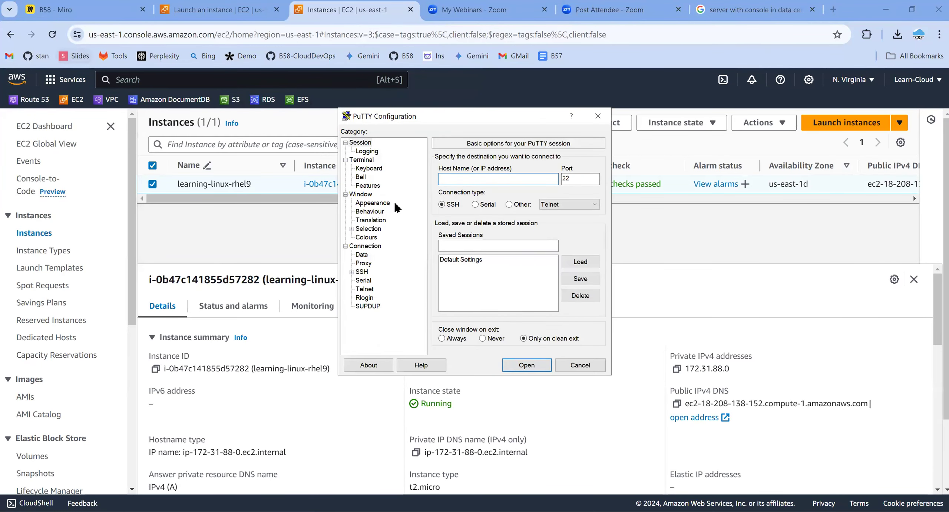
pyautogui.hotkey('ctrl', 'v')
# Step: Log in to the PuTTY session as ec2-user and maximize the terminal window
pyautogui.hotkey('alt', 'Tab')
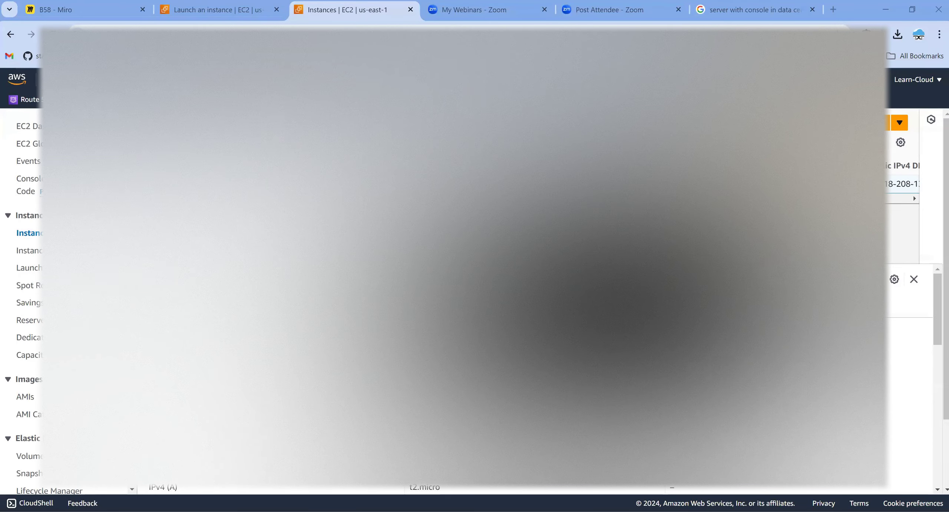
pyautogui.write('ec2-user')
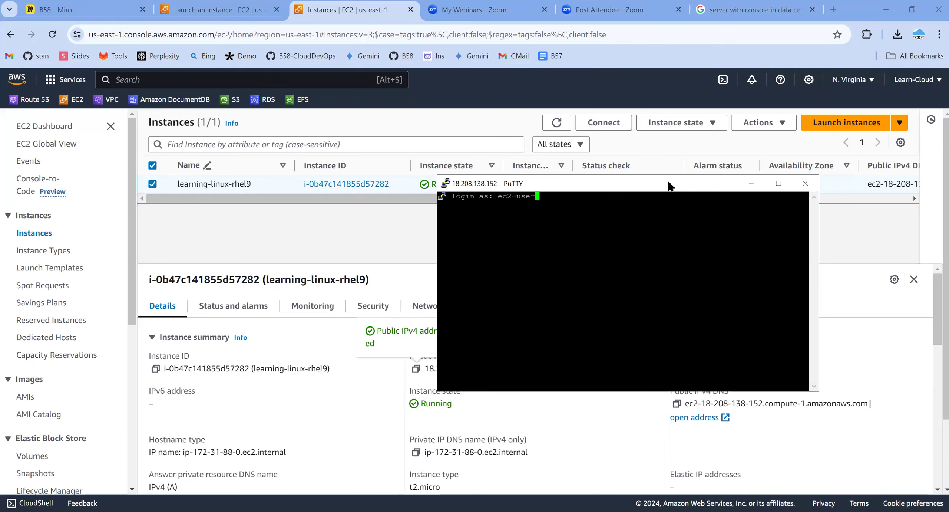
pyautogui.press('Return')
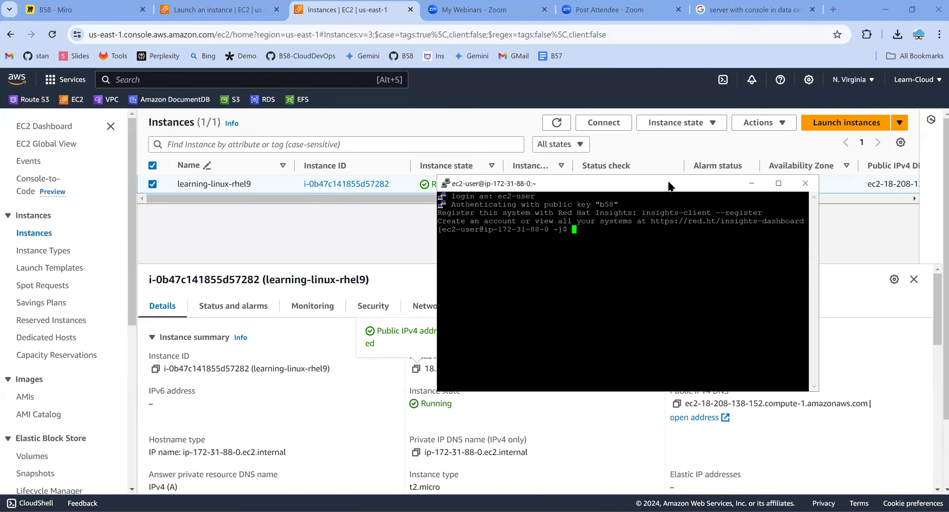
pyautogui.doubleClick(669, 183)
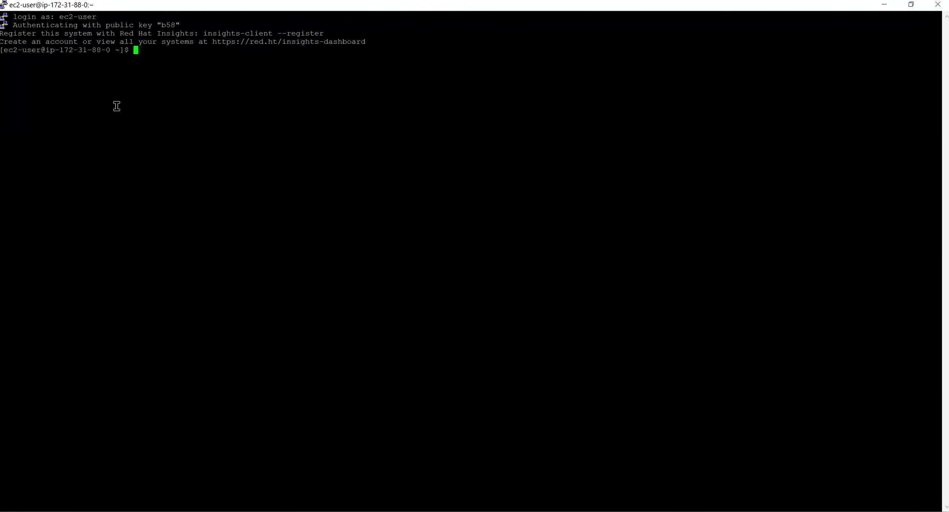
# Step: Examine the Red Hat Insights registration lines of the login message in the terminal
pyautogui.moveTo(2, 33); pyautogui.dragTo(323, 33)
pyautogui.click(258, 34)
pyautogui.moveTo(1, 42); pyautogui.dragTo(366, 41)
pyautogui.doubleClick(241, 133)
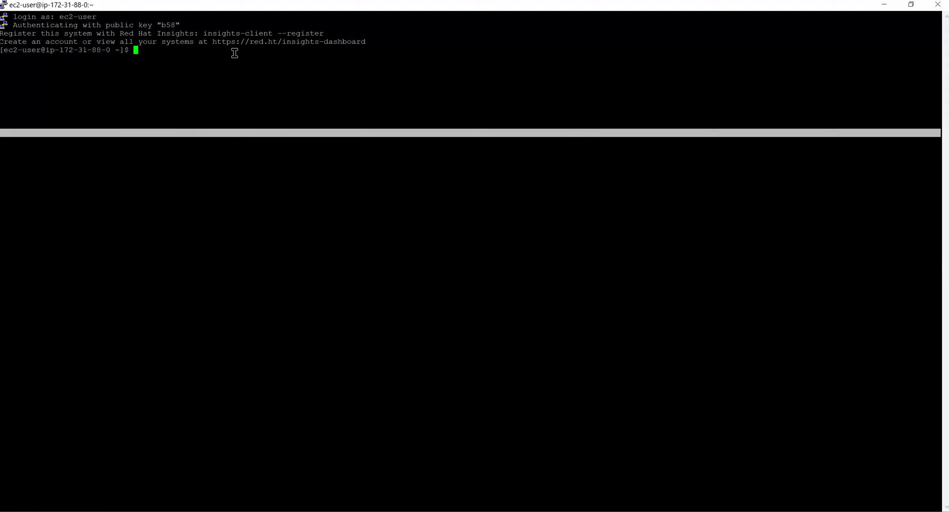
pyautogui.tripleClick(365, 42)
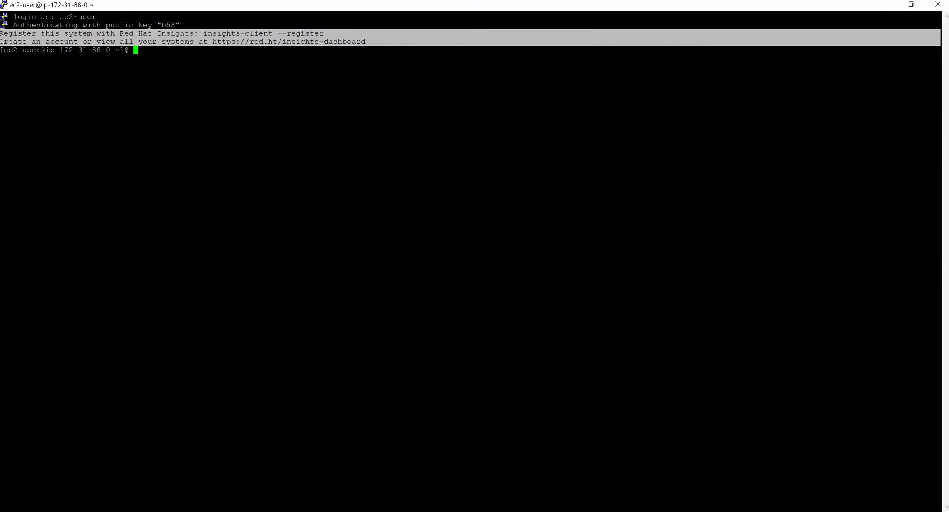
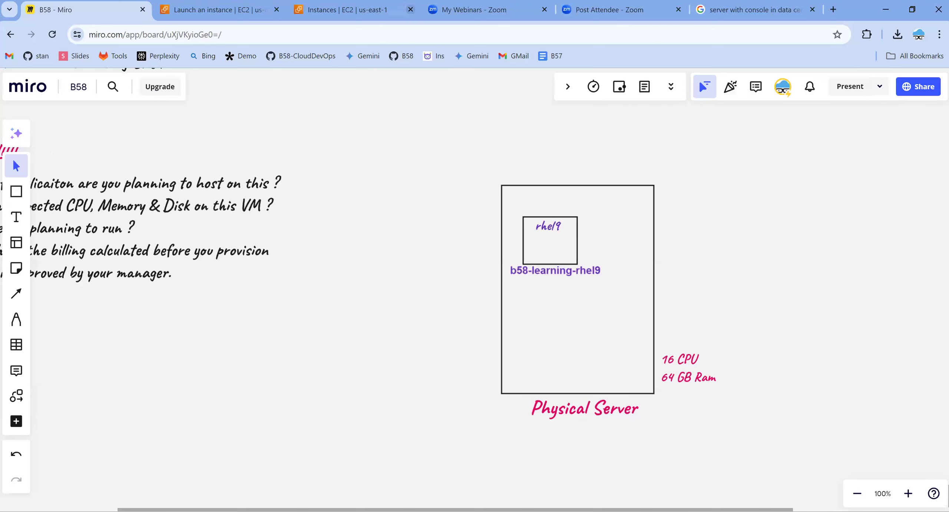
# Step: Switch from Miro to the PuTTY terminal, enlarge its window and review the session text, public key line and Insights registration line
pyautogui.hotkey('alt', 'Tab')
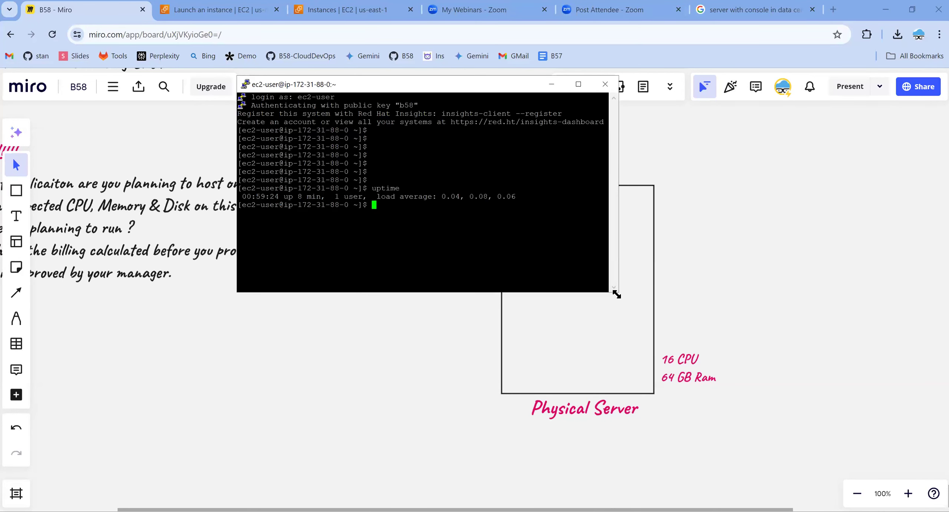
pyautogui.moveTo(616, 294); pyautogui.dragTo(882, 384)
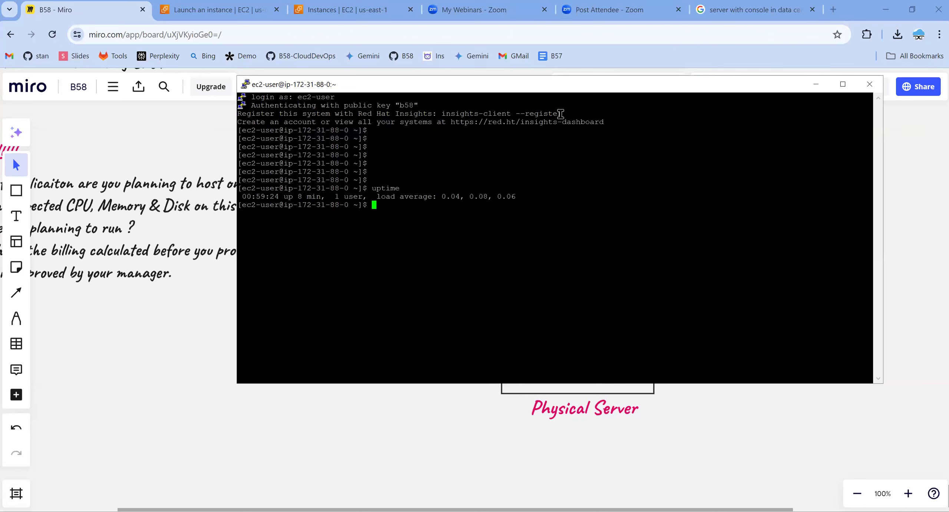
pyautogui.moveTo(477, 214); pyautogui.dragTo(239, 96)
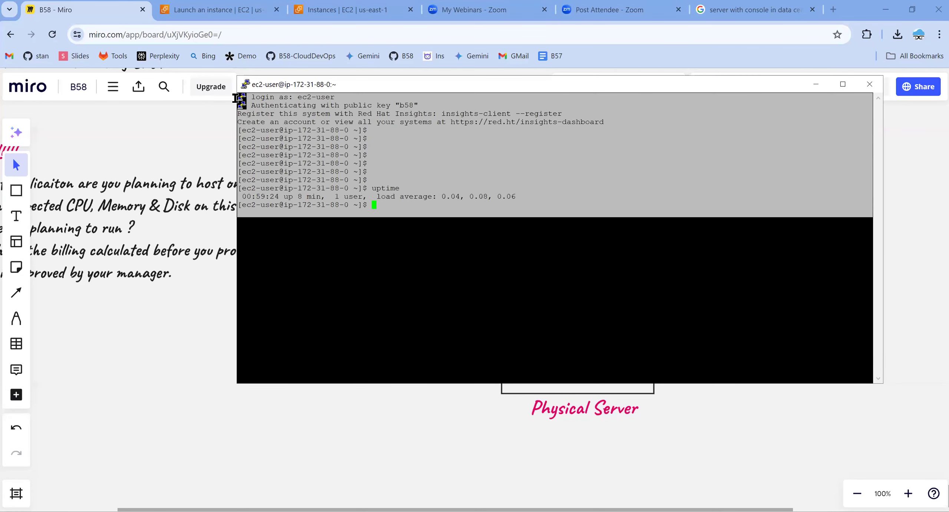
pyautogui.click(448, 256)
pyautogui.moveTo(421, 217); pyautogui.dragTo(262, 139)
pyautogui.click(255, 104)
pyautogui.moveTo(254, 105); pyautogui.dragTo(418, 106)
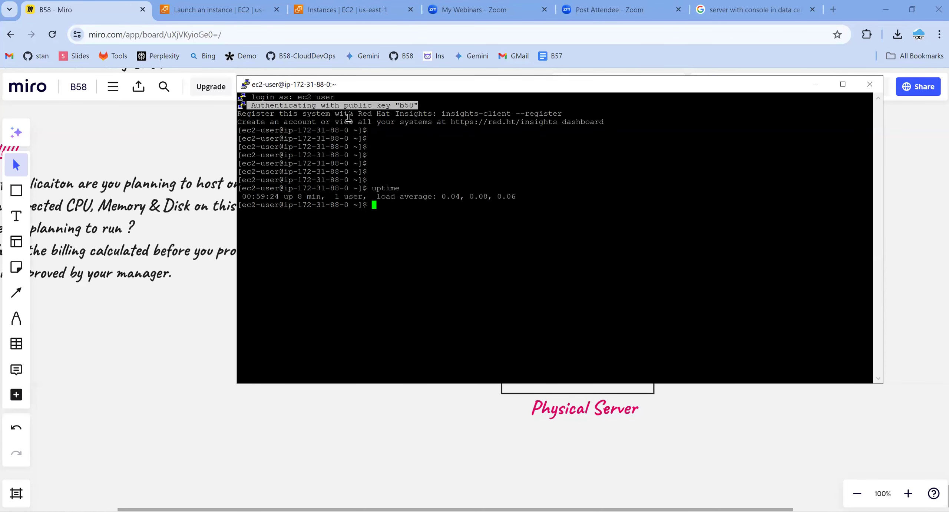
pyautogui.moveTo(239, 114); pyautogui.dragTo(560, 113)
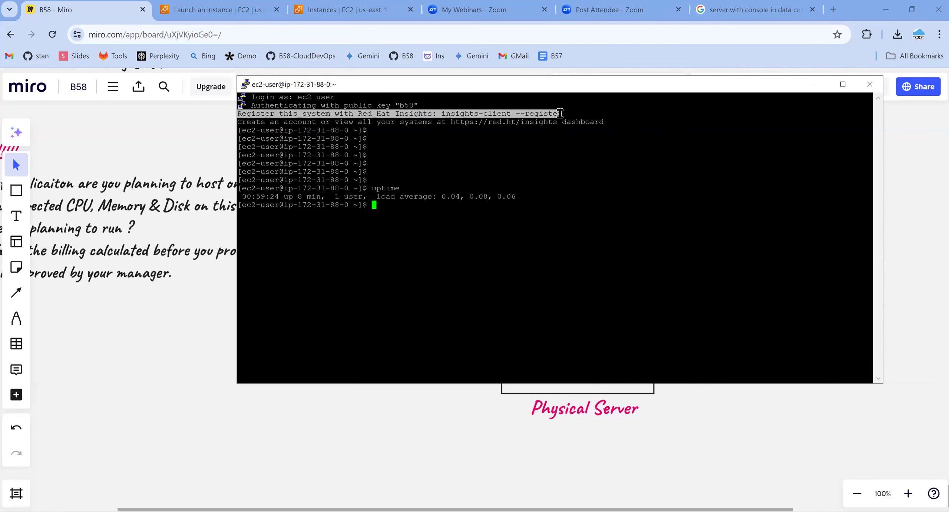
# Step: Examine the Red Hat Insights registration line and the insights-dashboard link in the terminal's login message, then return to the Miro board
pyautogui.click(371, 152)
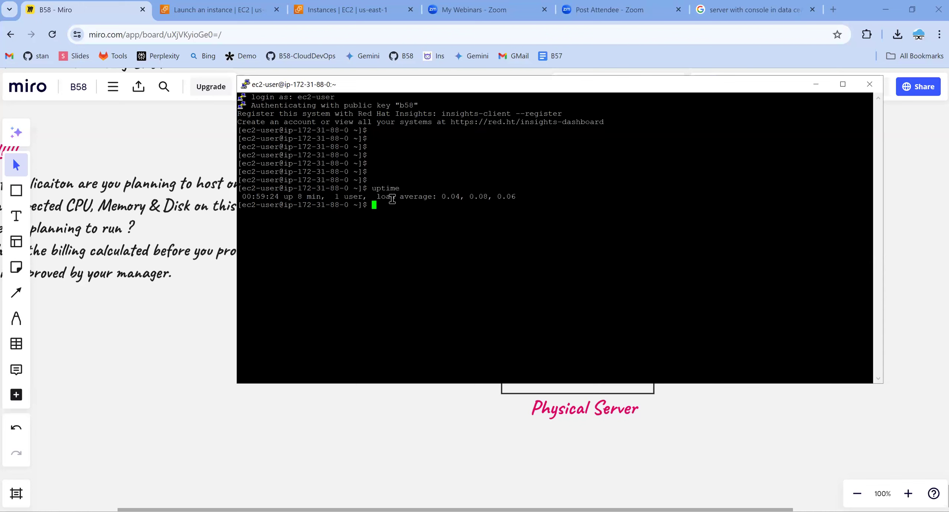
pyautogui.moveTo(404, 204); pyautogui.dragTo(304, 162)
pyautogui.click(248, 122)
pyautogui.moveTo(238, 114); pyautogui.dragTo(562, 111)
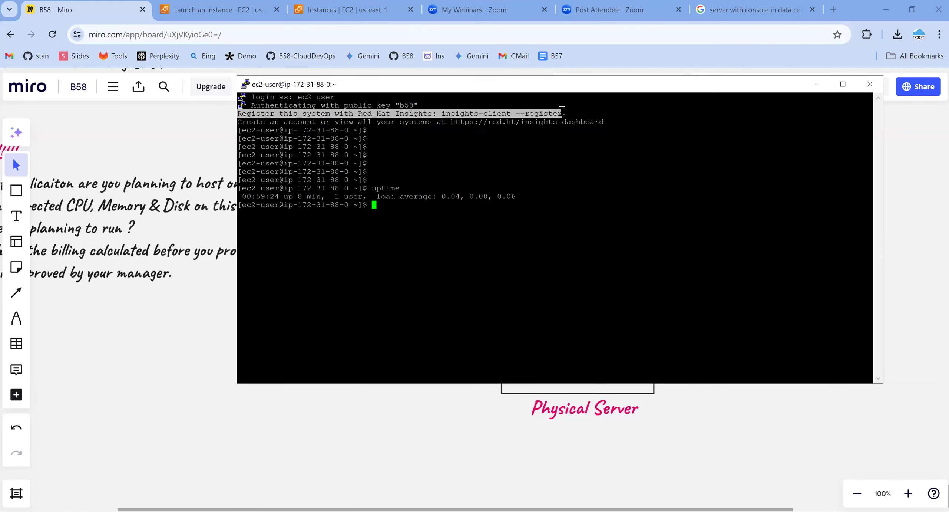
pyautogui.click(532, 154)
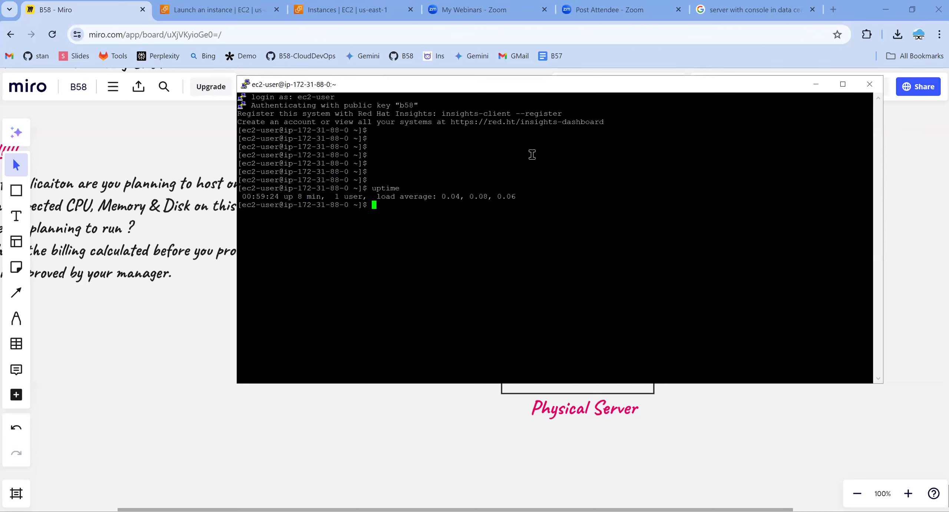
pyautogui.moveTo(450, 121); pyautogui.dragTo(593, 130)
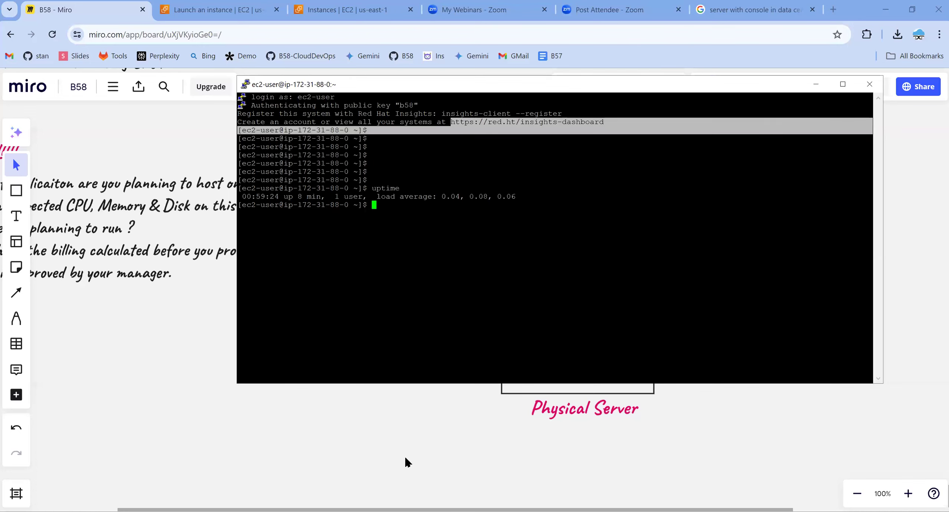
pyautogui.click(405, 457)
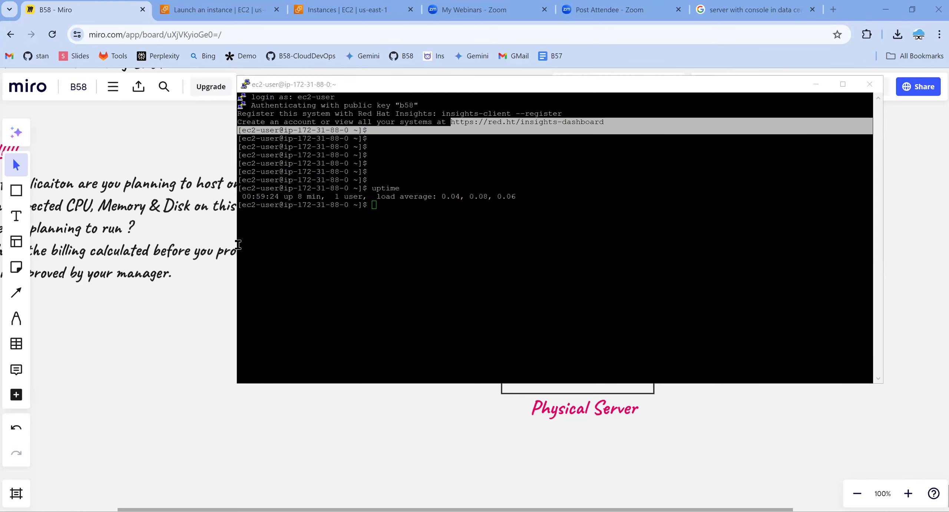
pyautogui.click(294, 425)
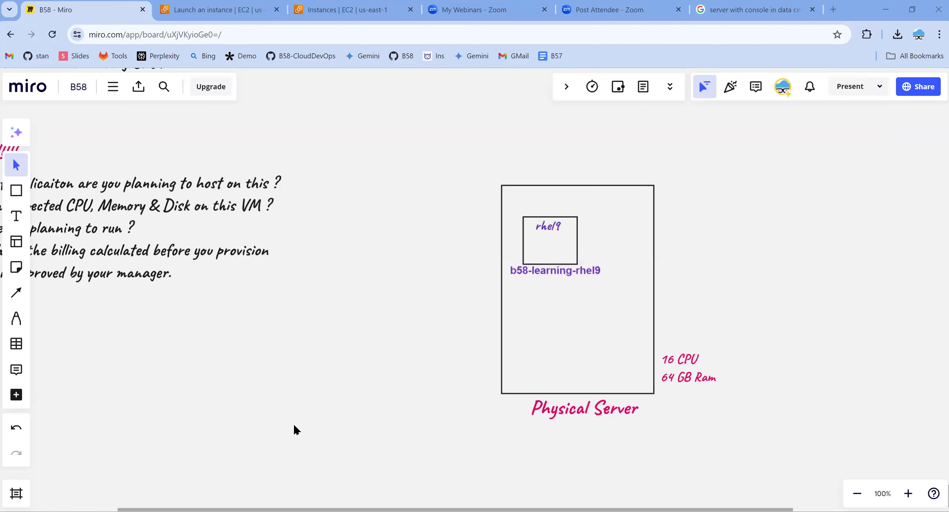
# Step: Switch back to the PuTTY terminal and enter a series of empty command lines at the prompt
pyautogui.hotkey('alt', 'Tab')
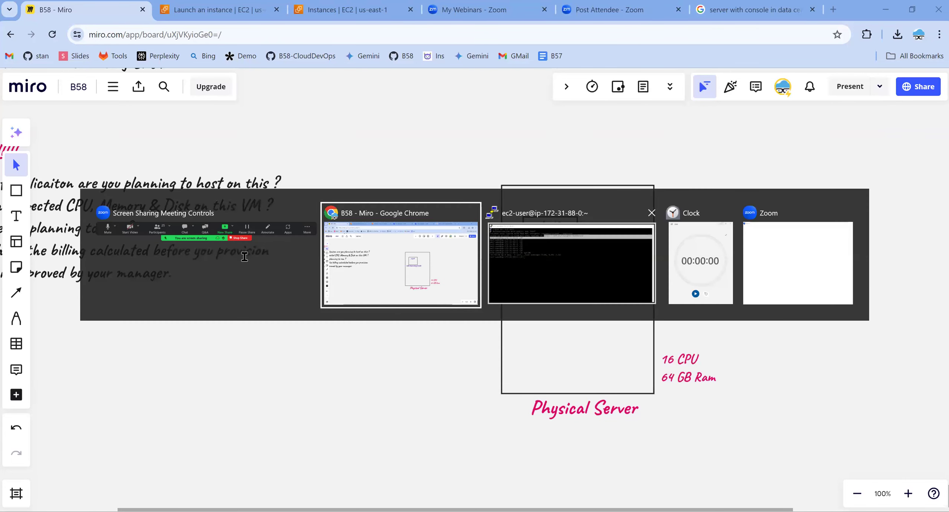
pyautogui.hotkey('alt', 'Tab')
pyautogui.press('Return')
pyautogui.press('Return')
pyautogui.press('Return')
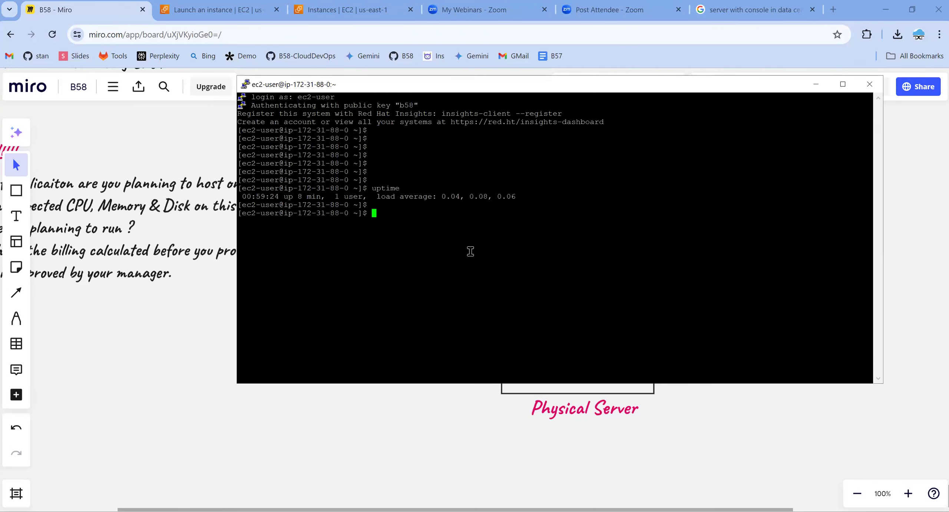
pyautogui.press('Return')
pyautogui.press('Return')
pyautogui.press('Return')
pyautogui.press('Return')
pyautogui.press('Return')
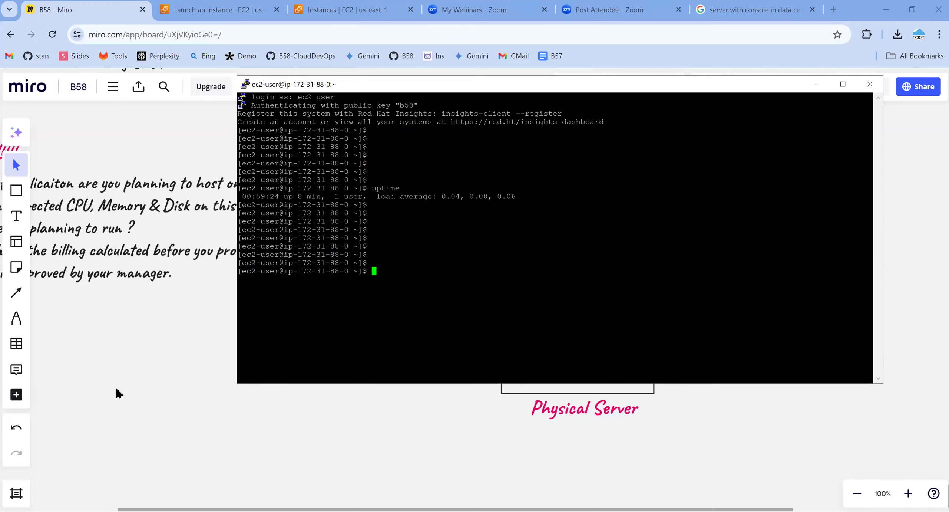
# Step: Switch to the Miro board and review the "Create a server" checklist beside the physical server diagram
pyautogui.click(128, 373)
pyautogui.hscroll(-5, 134, 359)
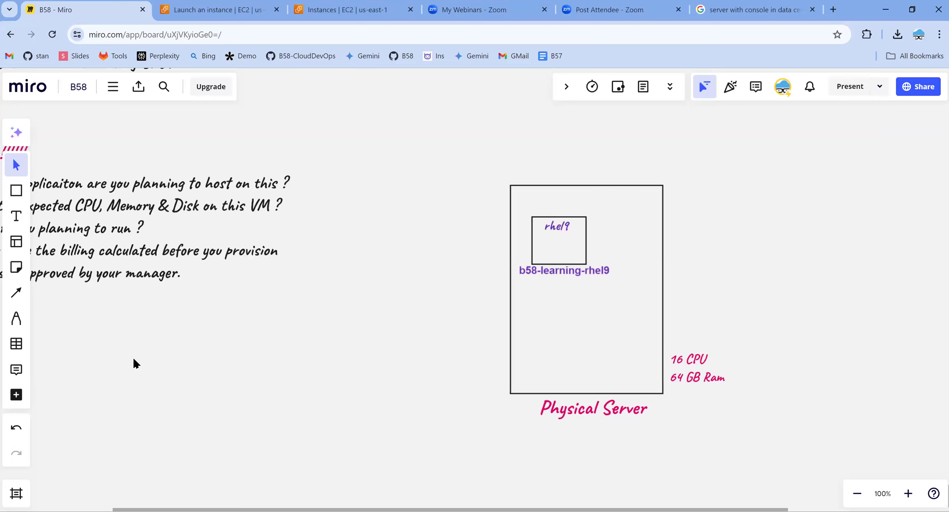
pyautogui.hscroll(-6, 133, 359)
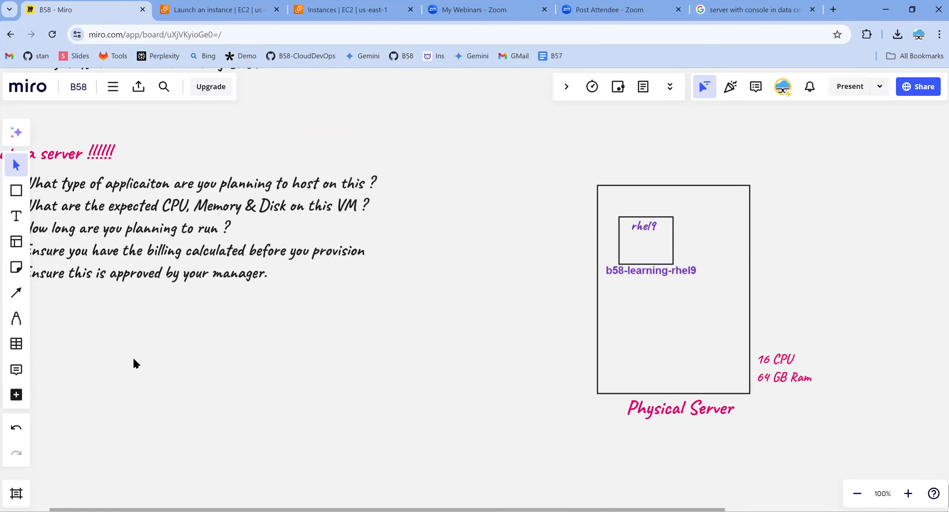
pyautogui.hscroll(1, 134, 359)
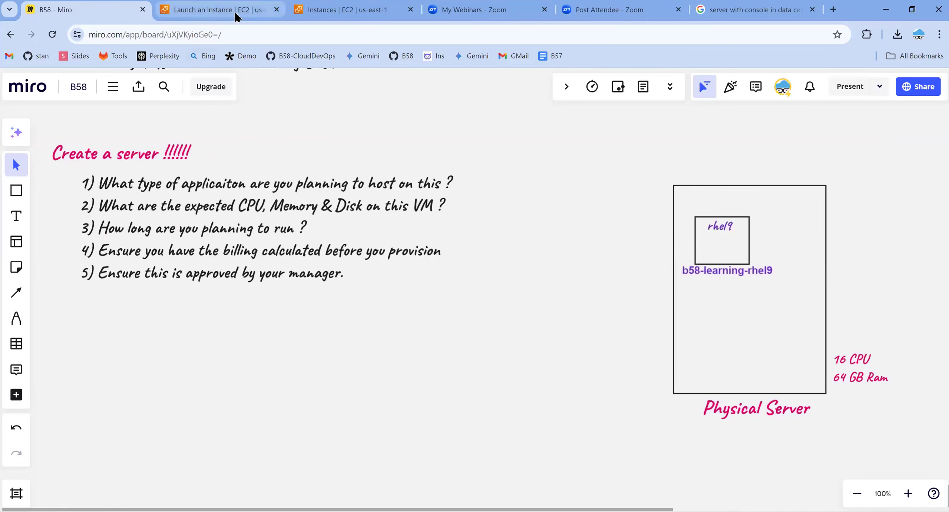
# Step: Open the EC2 instances list from the launch confirmation page and terminate the instance learning-linux-rhel9
pyautogui.click(236, 17)
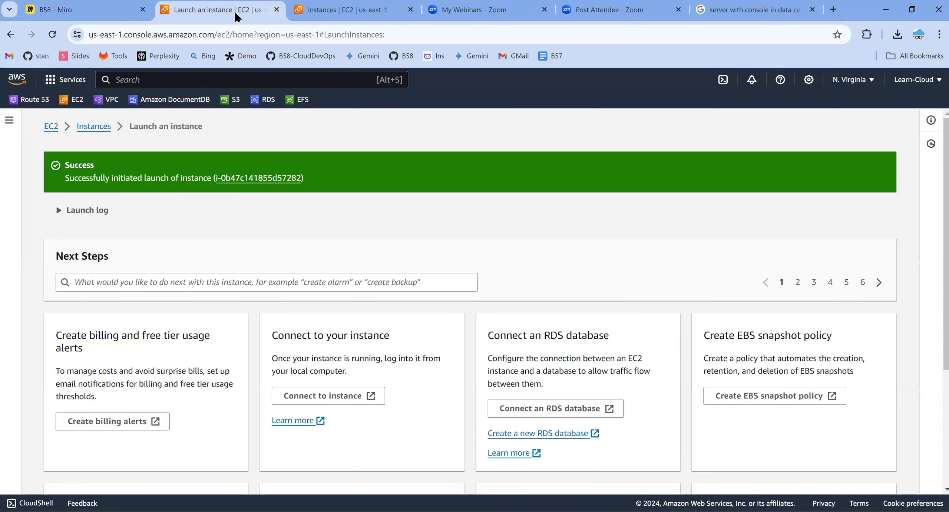
pyautogui.click(100, 130)
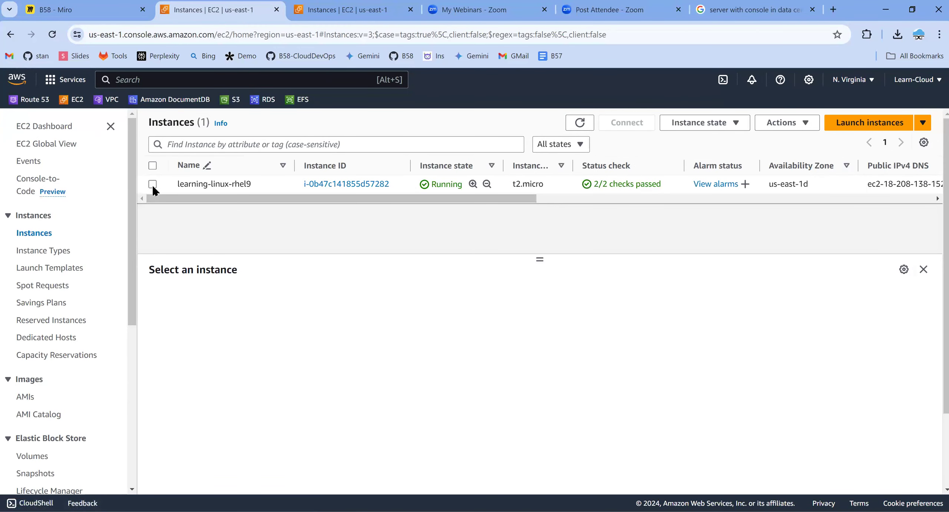
pyautogui.click(152, 185)
pyautogui.click(152, 184)
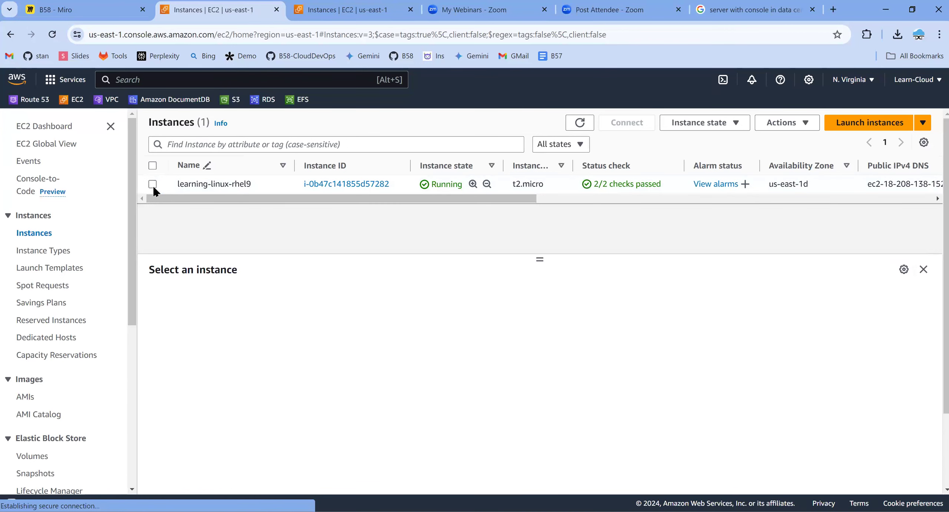
pyautogui.click(153, 184)
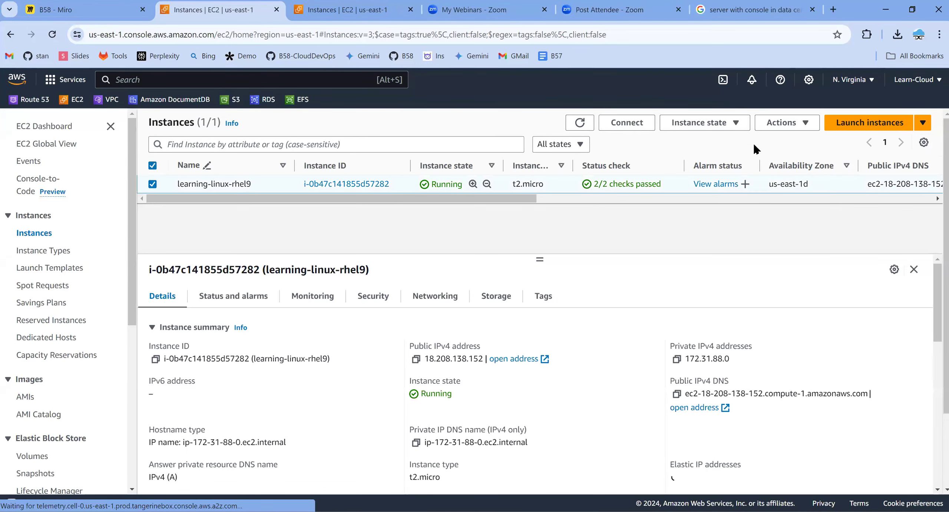
pyautogui.click(736, 123)
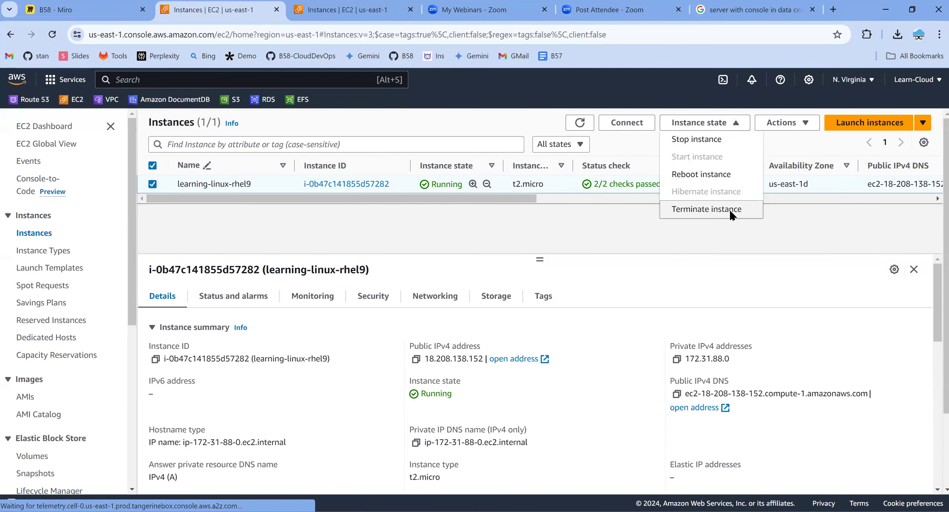
pyautogui.click(728, 211)
pyautogui.click(739, 395)
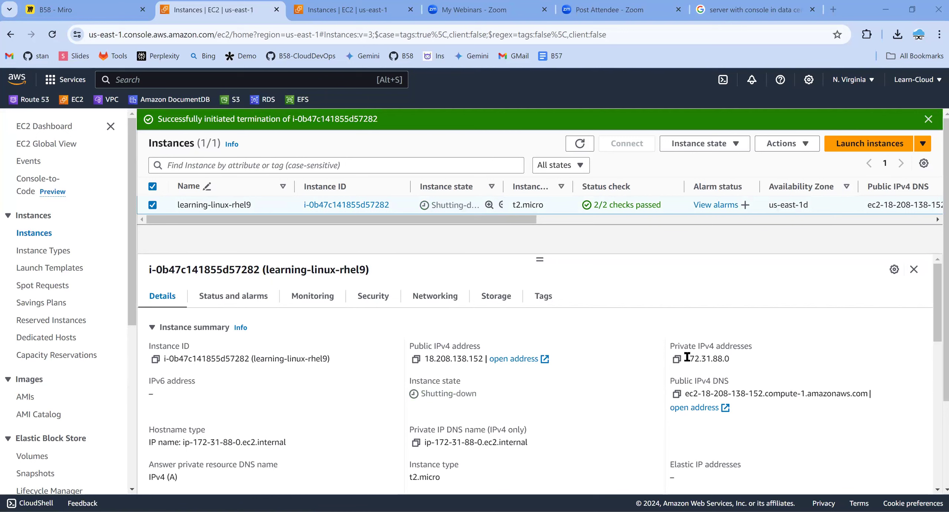
# Step: Examine the private and public IPv4 addresses in the instance summary of learning-linux-rhel9
pyautogui.moveTo(688, 357); pyautogui.dragTo(735, 360)
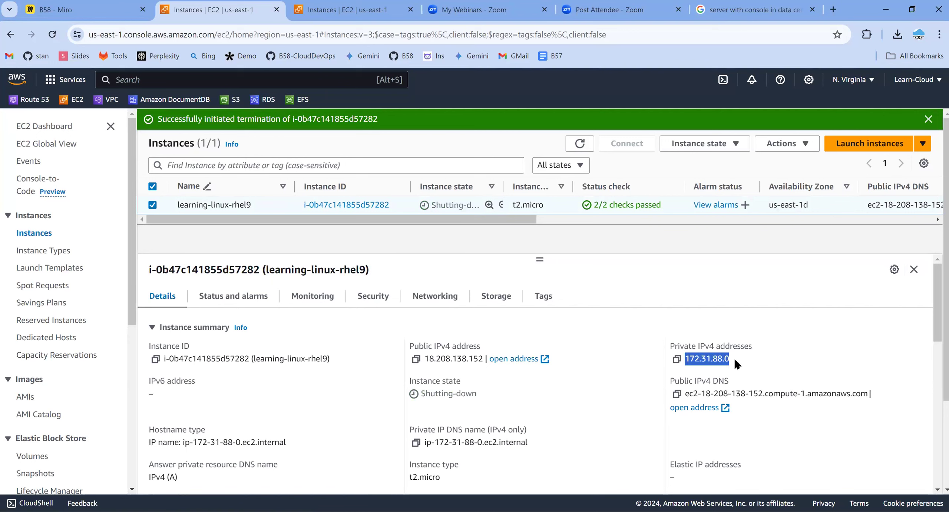
pyautogui.click(677, 359)
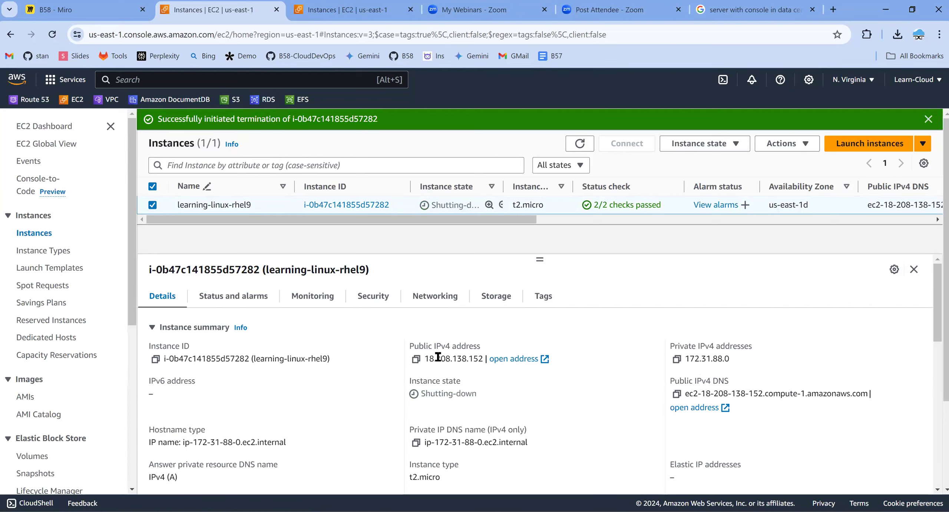
pyautogui.moveTo(425, 354); pyautogui.dragTo(484, 360)
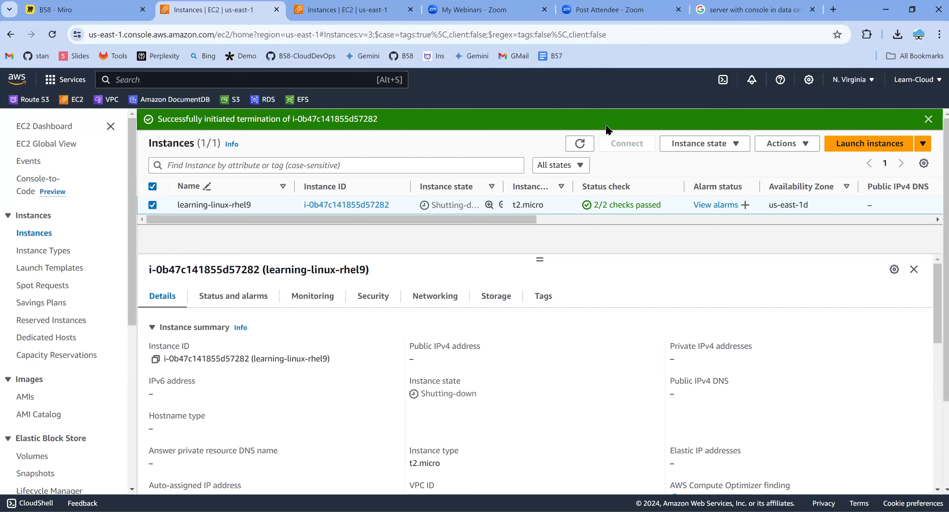
# Step: Refresh the instances list to check the termination, dismiss the termination notice and deselect learning-linux-rhel9
pyautogui.click(580, 143)
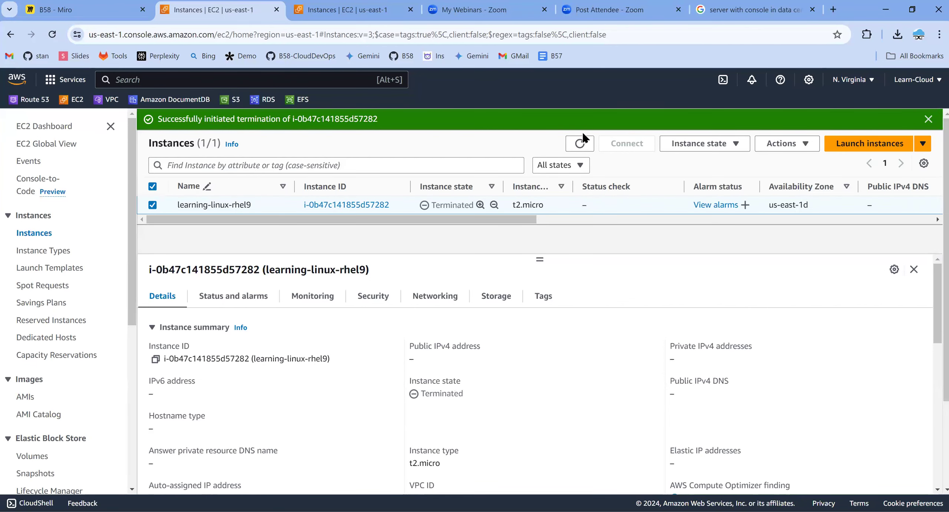
pyautogui.click(928, 119)
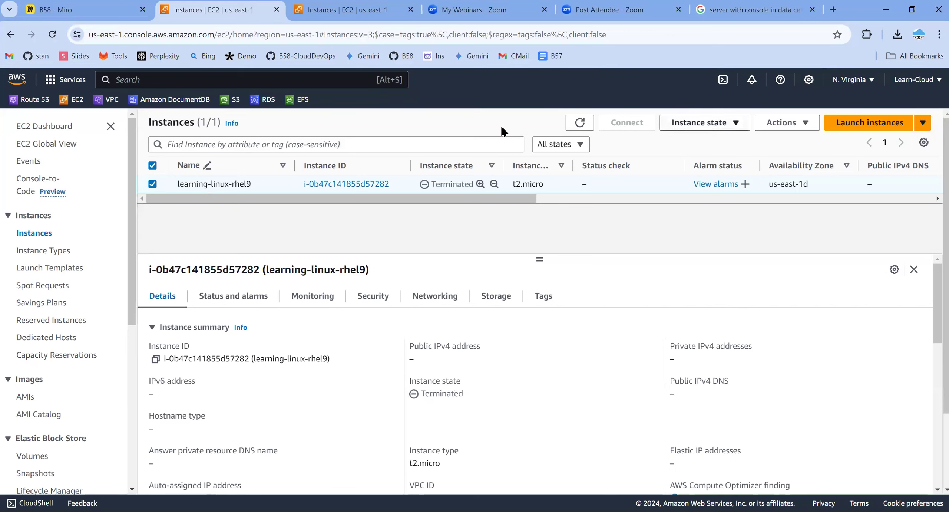
pyautogui.click(580, 123)
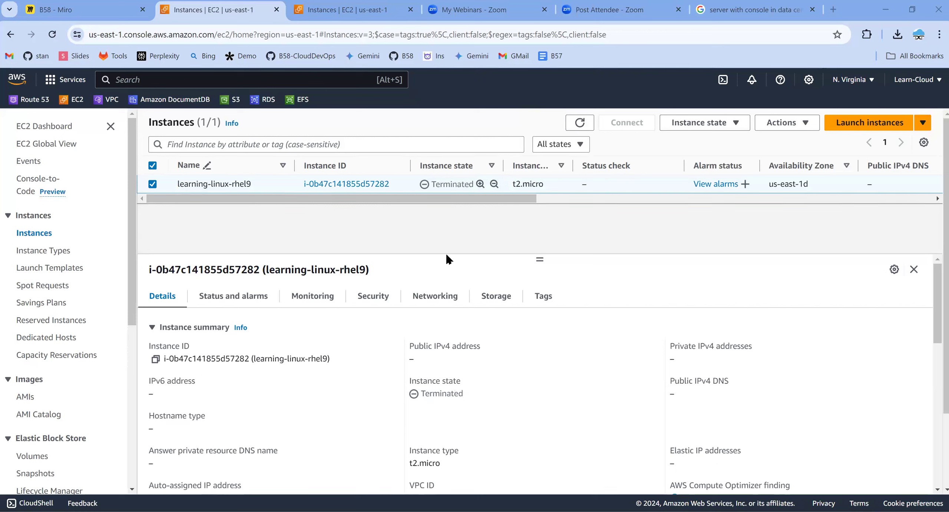
pyautogui.click(573, 121)
pyautogui.click(160, 183)
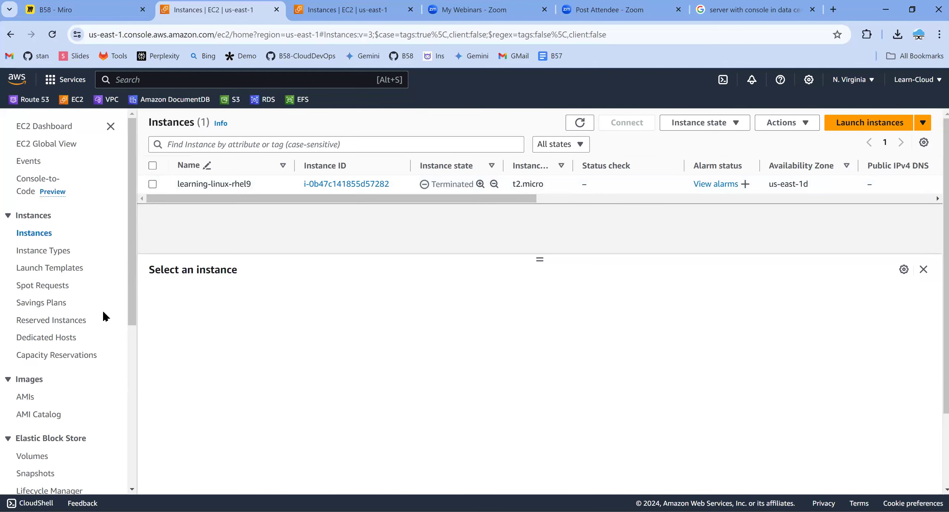
# Step: Open the EC2 launch templates and delete b57-linux-learning-centos7-spot, confirming with "Delete"
pyautogui.click(62, 268)
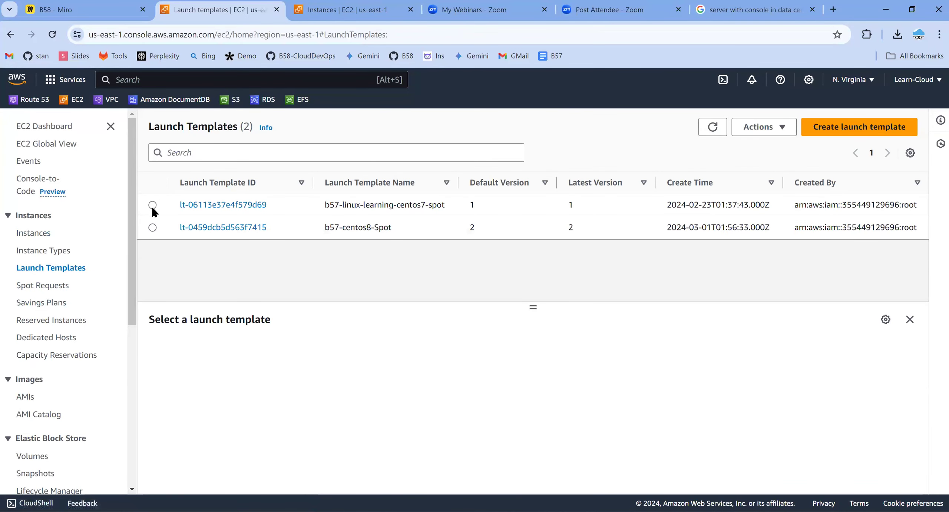
pyautogui.click(152, 205)
pyautogui.click(771, 128)
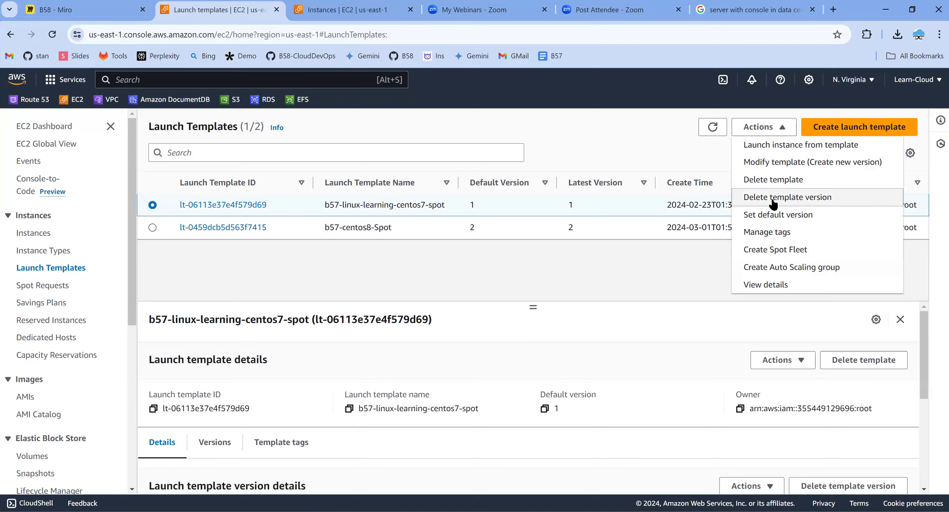
pyautogui.click(771, 180)
pyautogui.click(542, 330)
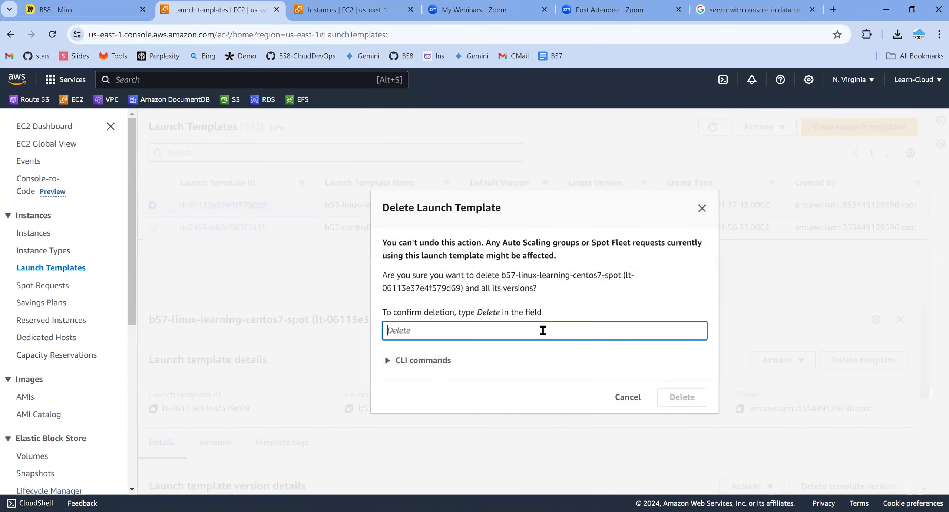
pyautogui.write('Delete')
pyautogui.press('Return')
# Step: Delete the launch template b57-centos8-Spot, confirming with "Delete", and dismiss both deletion notices
pyautogui.click(152, 233)
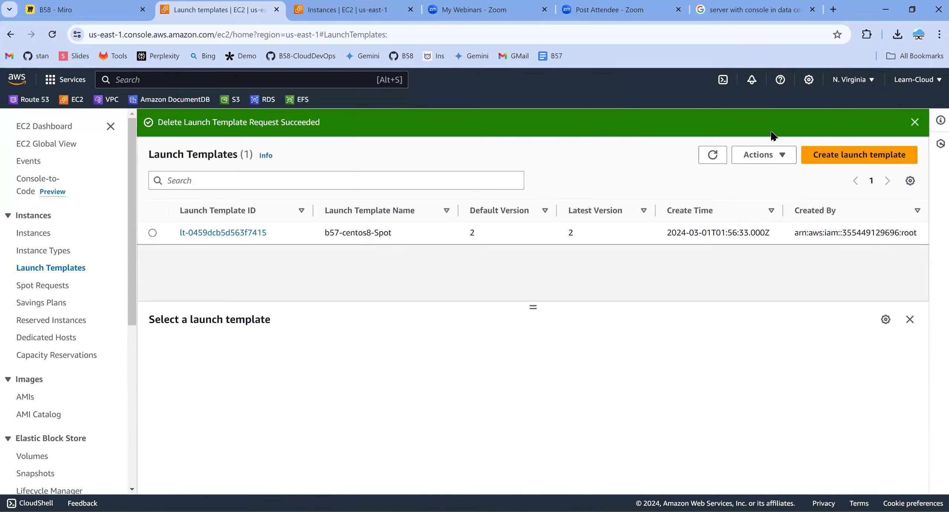
pyautogui.click(785, 156)
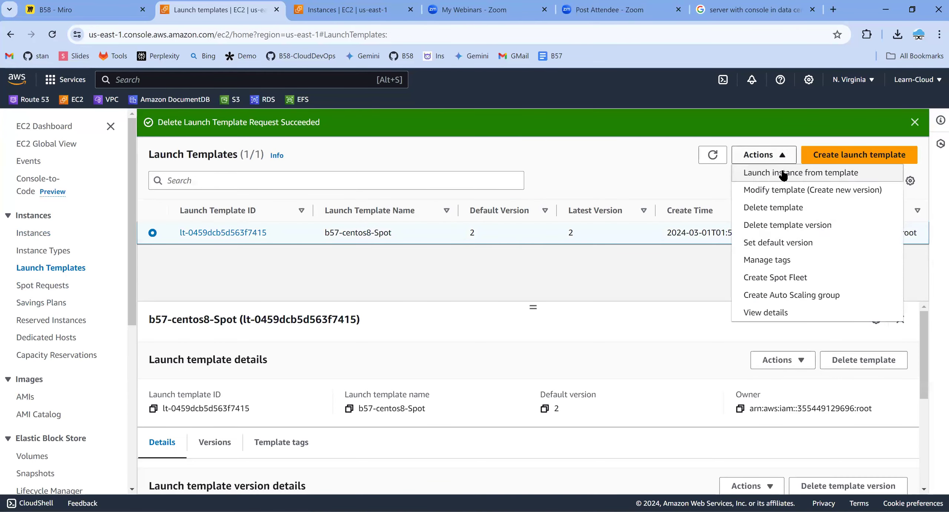
pyautogui.click(797, 210)
pyautogui.write('De')
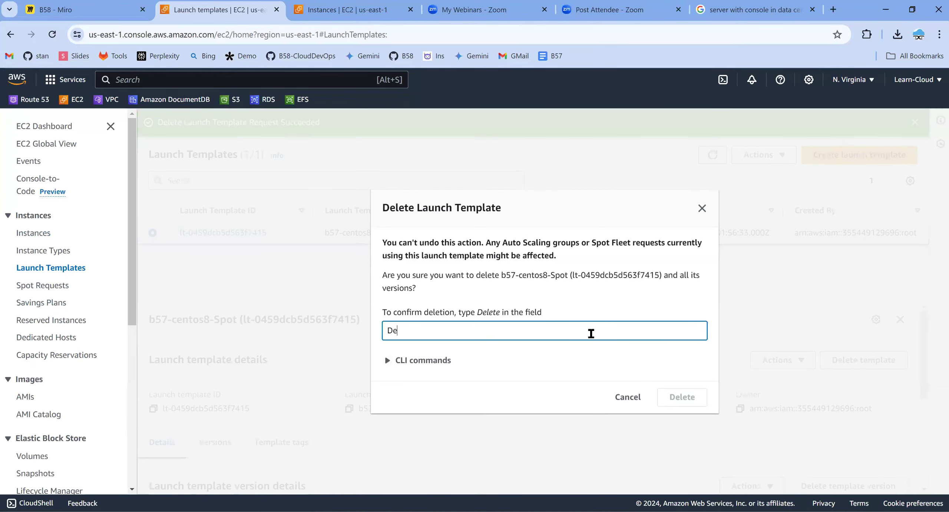
pyautogui.write('lete')
pyautogui.press('Return')
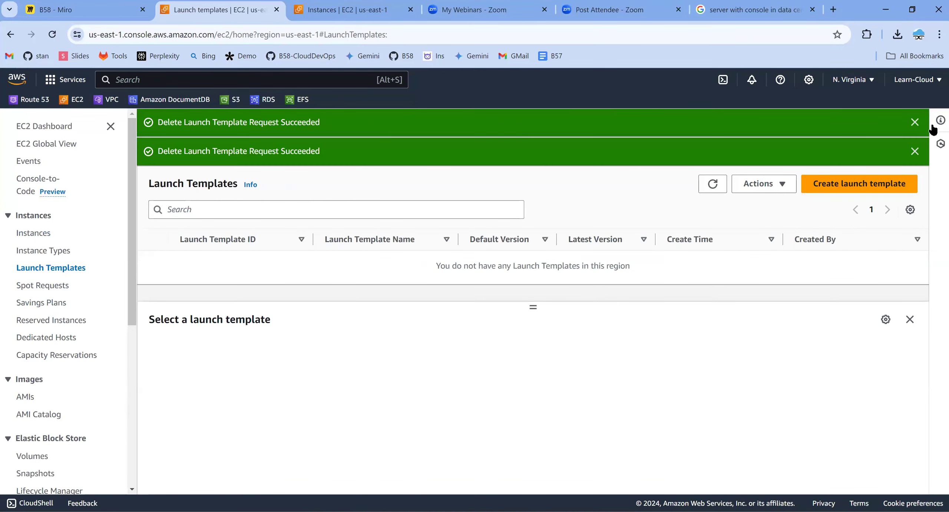
pyautogui.click(911, 122)
pyautogui.click(912, 123)
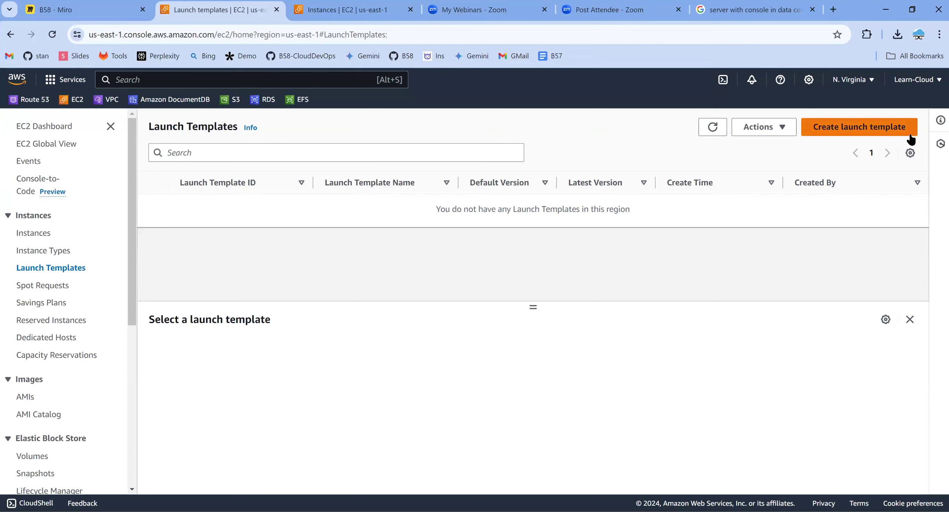
# Step: Start a new launch template and name it b58-rhel9-learning-image
pyautogui.click(868, 132)
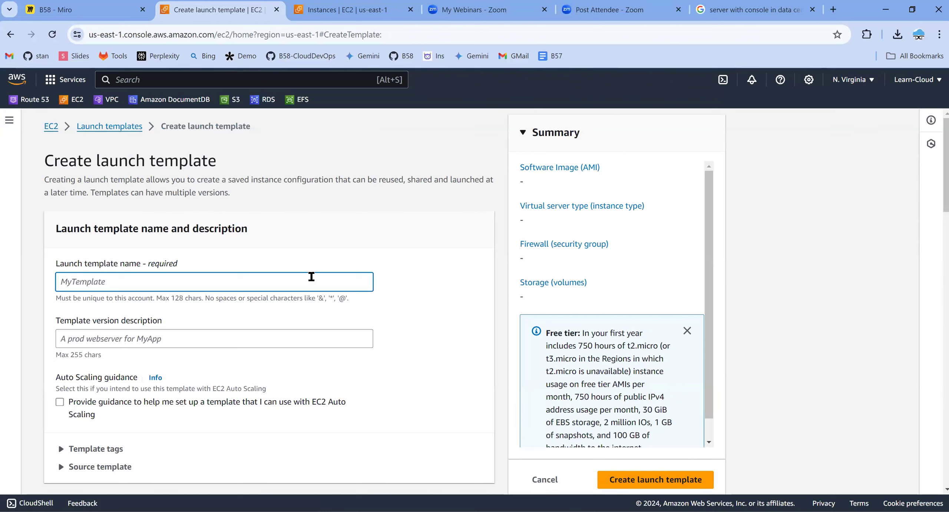
pyautogui.write('rhek9b5')
pyautogui.hotkey('ctrl', 'a')
pyautogui.write('b58-rhel9-learning-image')
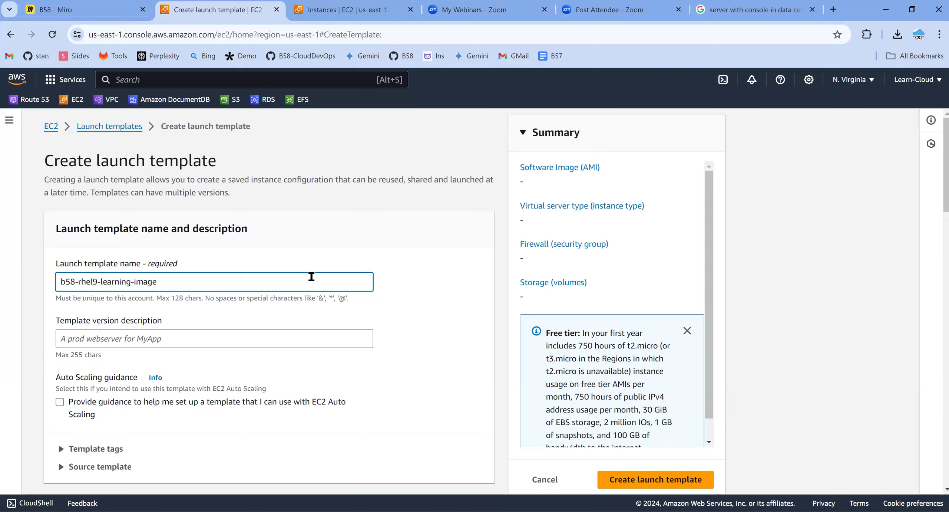
# Step: Reuse the template name b58-rhel9-learning-image as the template version description
pyautogui.hotkey('ctrl', 'a')
pyautogui.hotkey('ctrl', 'c')
pyautogui.click(233, 338)
pyautogui.hotkey('ctrl', 'v')
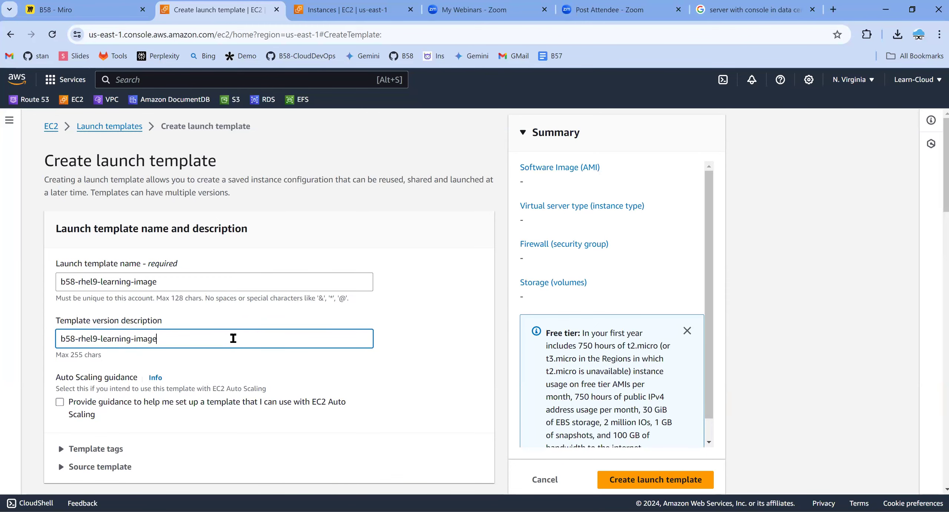
# Step: Browse more machine images and search the community AMIs for "Rhel 9"
pyautogui.scroll(-6, 345, 399)
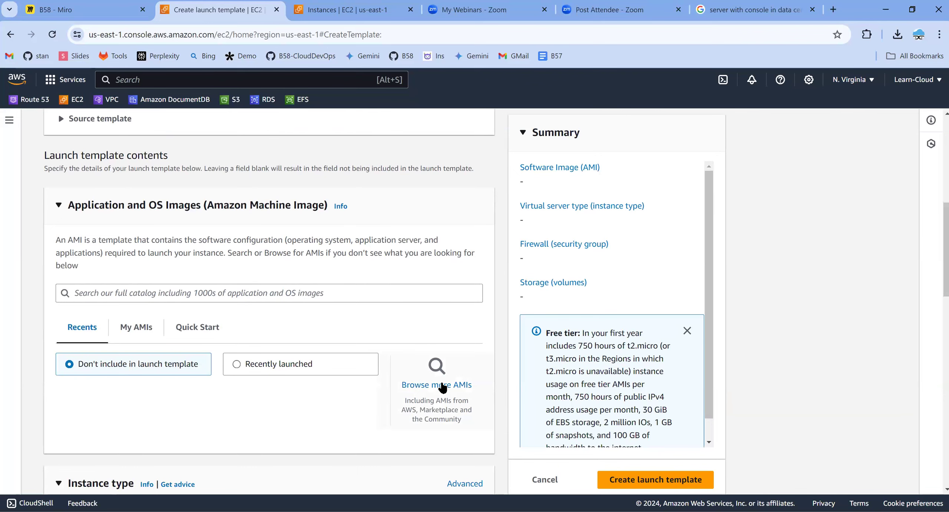
pyautogui.click(443, 386)
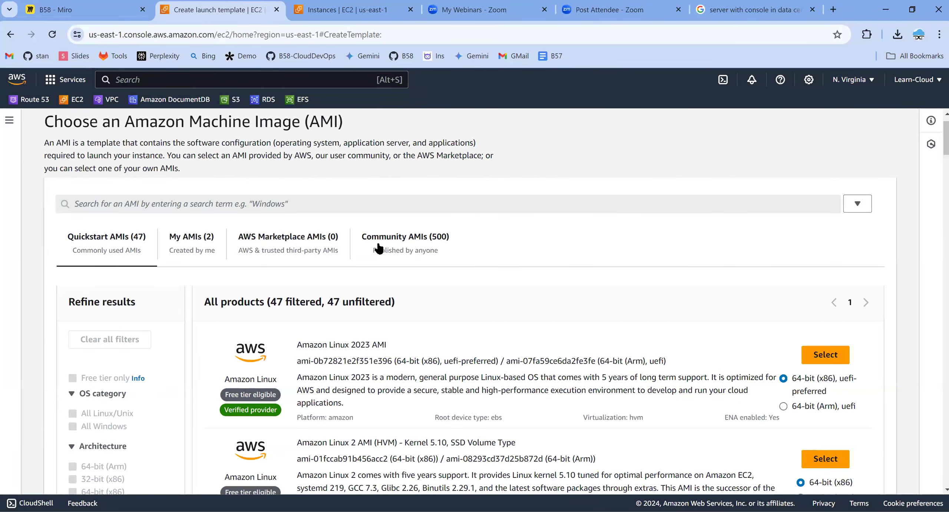
pyautogui.click(418, 245)
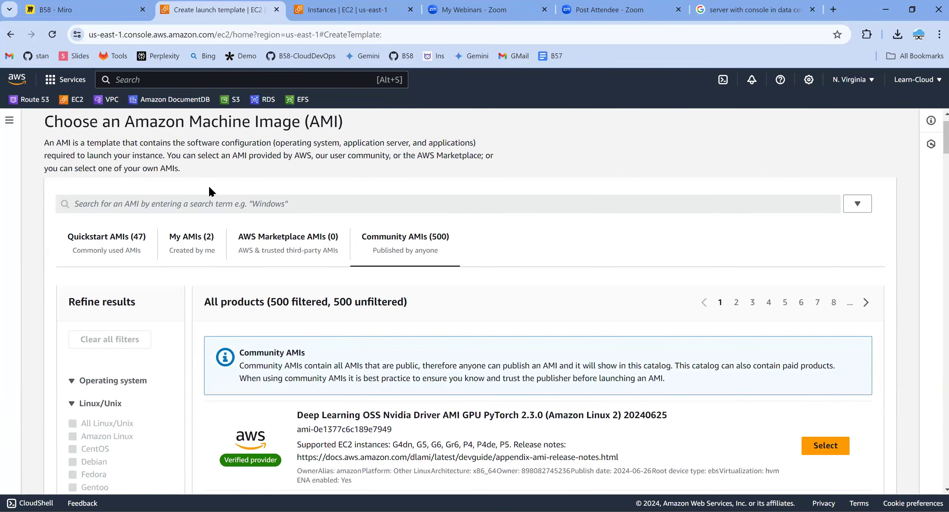
pyautogui.click(479, 204)
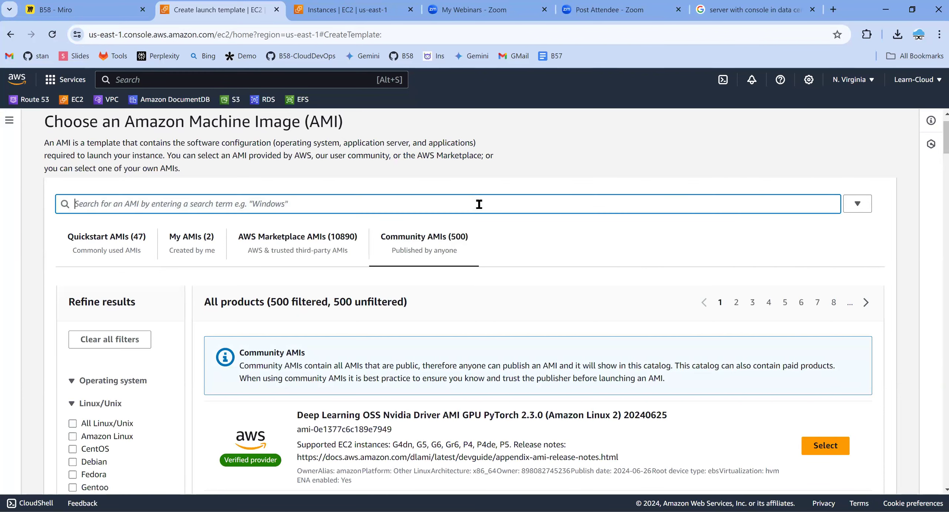
pyautogui.write('Rhel 9')
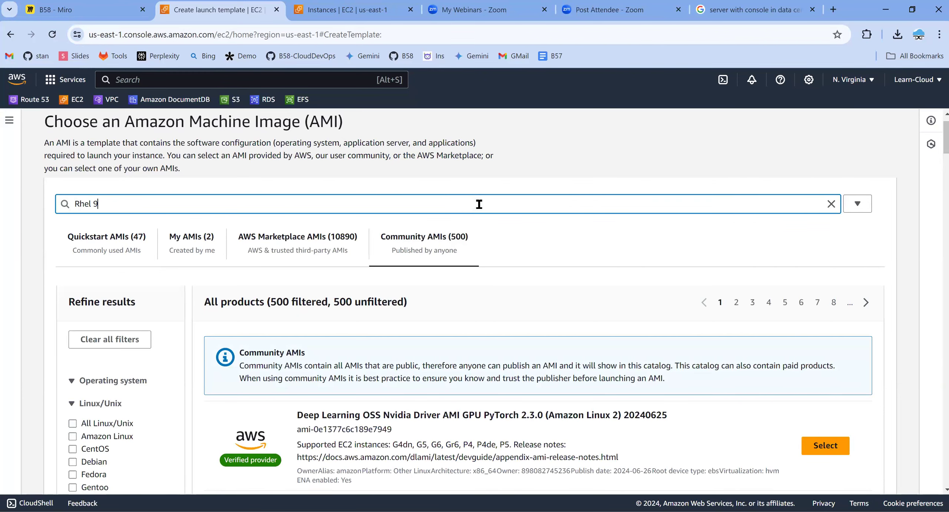
pyautogui.press('Return')
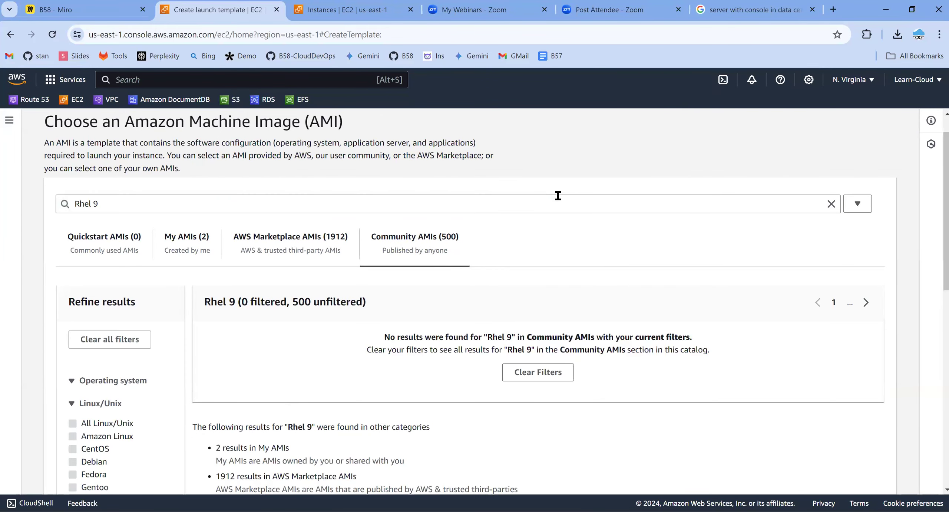
# Step: Choose the community AMI RHEL-9.4.0_HVM-20240605-arm64-82-Hourly2-GP3 for the launch template
pyautogui.scroll(-2, 557, 198)
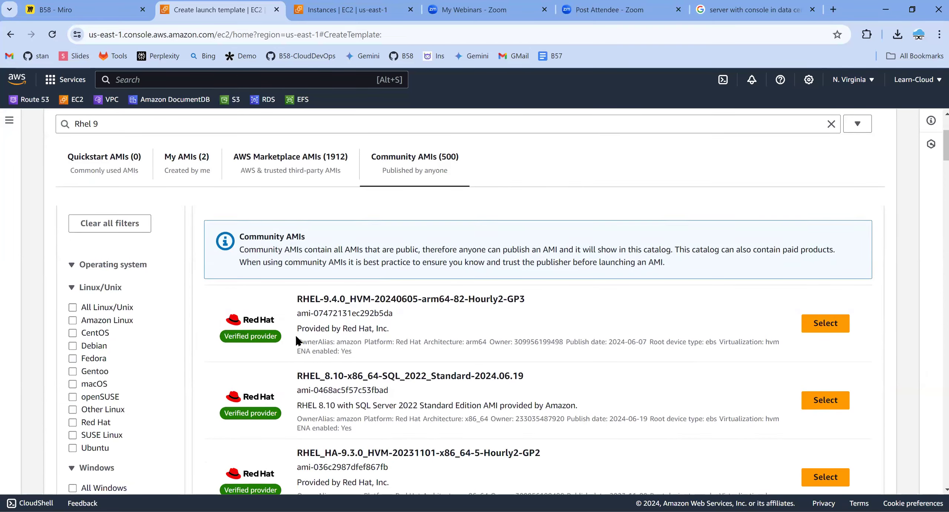
pyautogui.moveTo(303, 299); pyautogui.dragTo(529, 304)
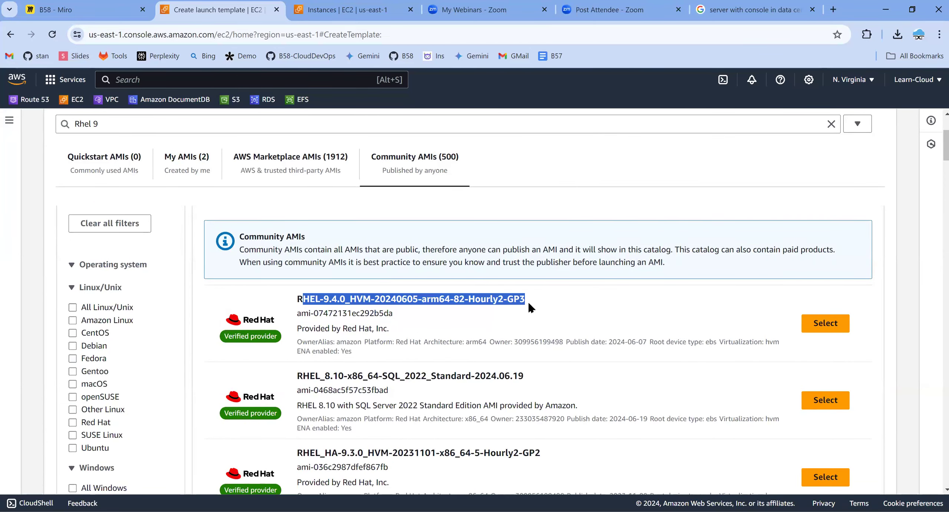
pyautogui.click(836, 328)
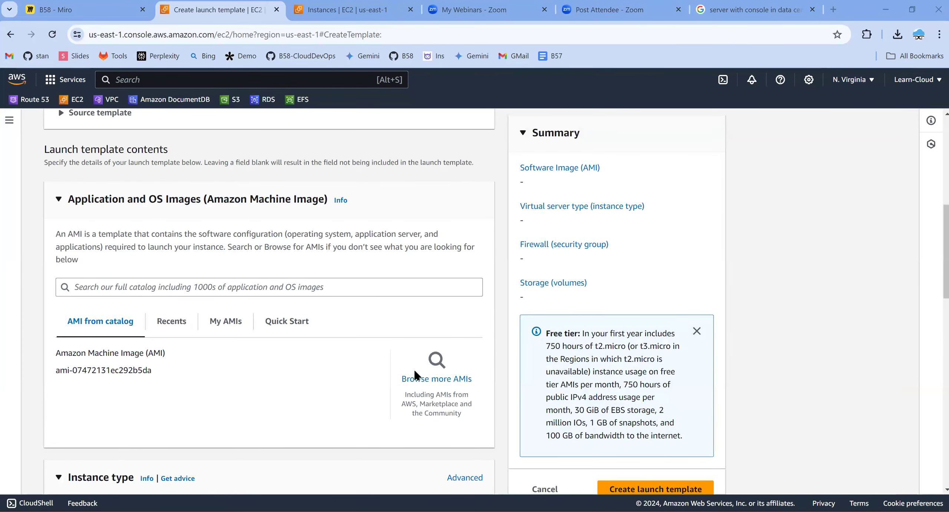
# Step: Try to set the launch template's instance type to t3.micro
pyautogui.scroll(-5, 394, 371)
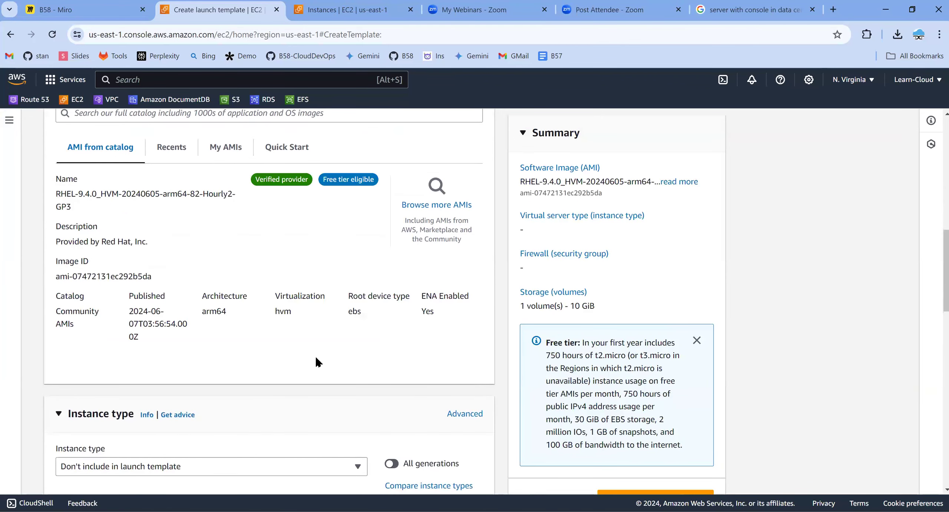
pyautogui.scroll(-3, 299, 345)
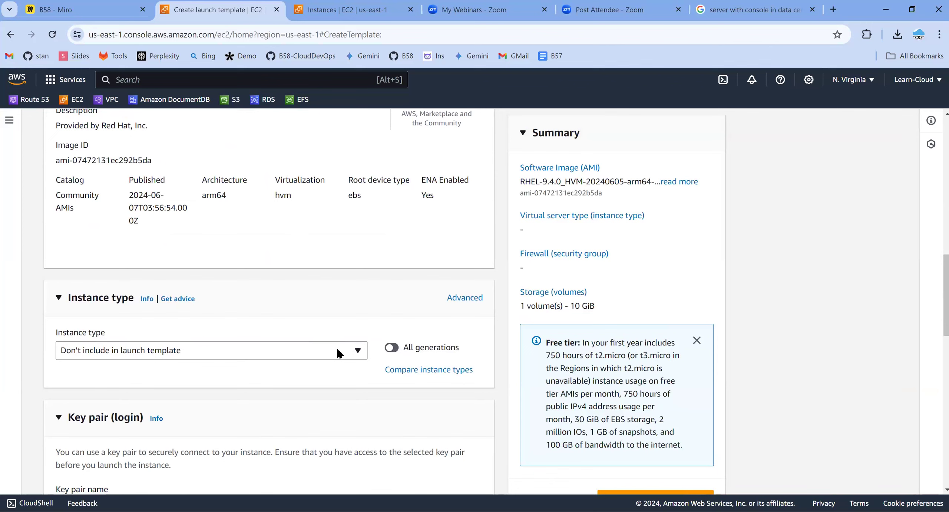
pyautogui.click(209, 355)
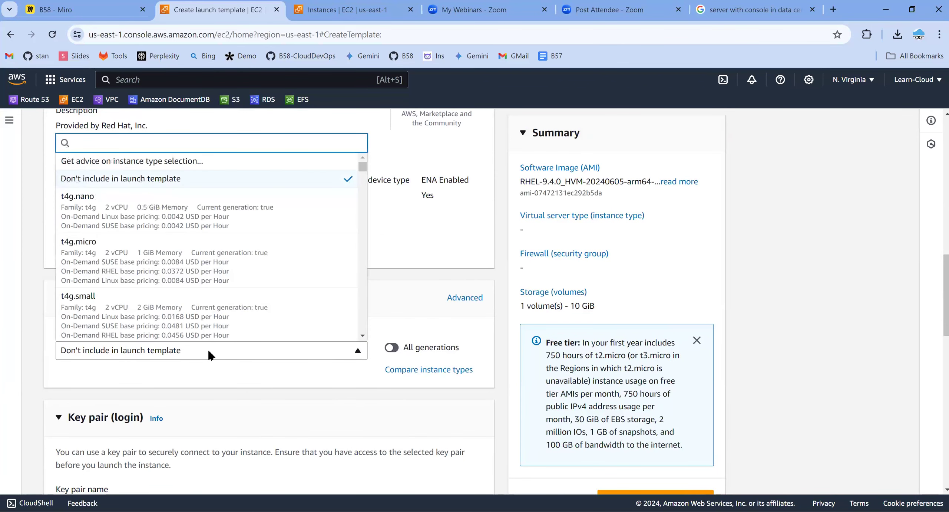
pyautogui.write('t3.mi')
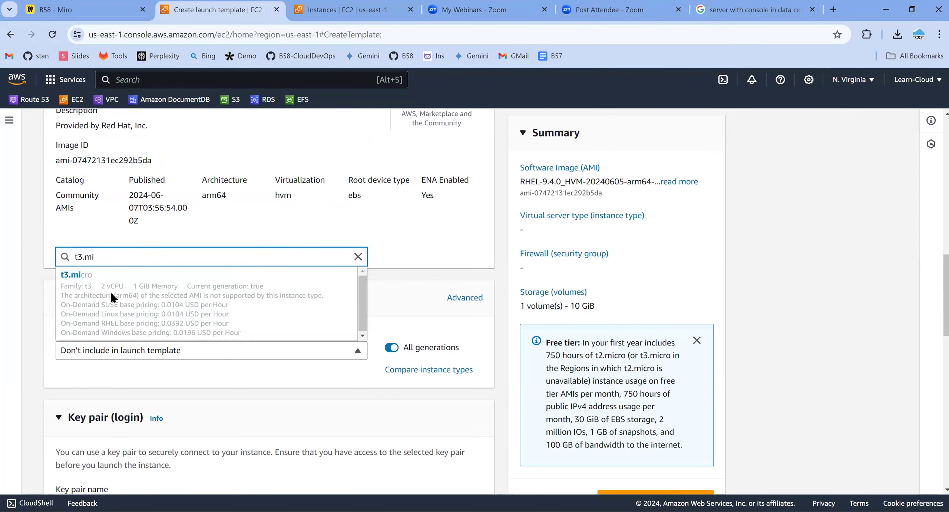
pyautogui.write('cro')
pyautogui.click(100, 372)
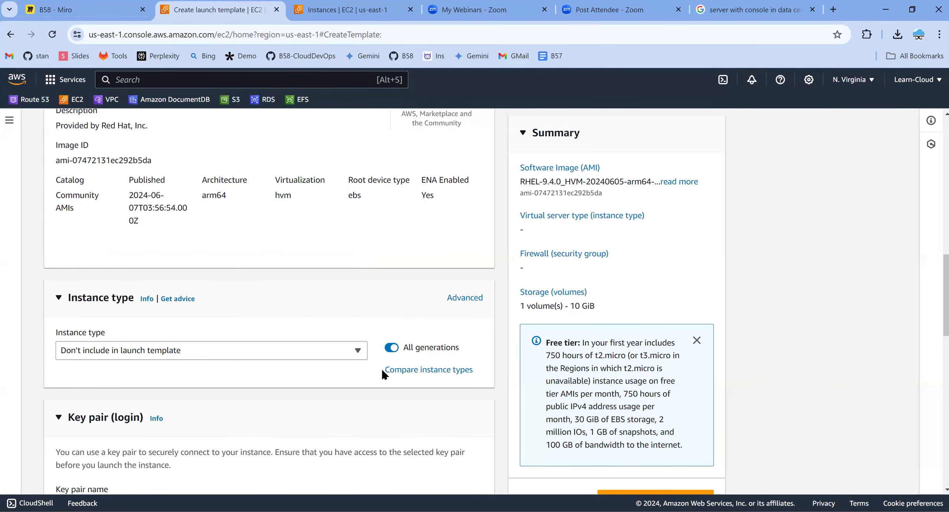
# Step: Check which instance types are offered and review the selected AMI's details, including its architecture
pyautogui.click(331, 354)
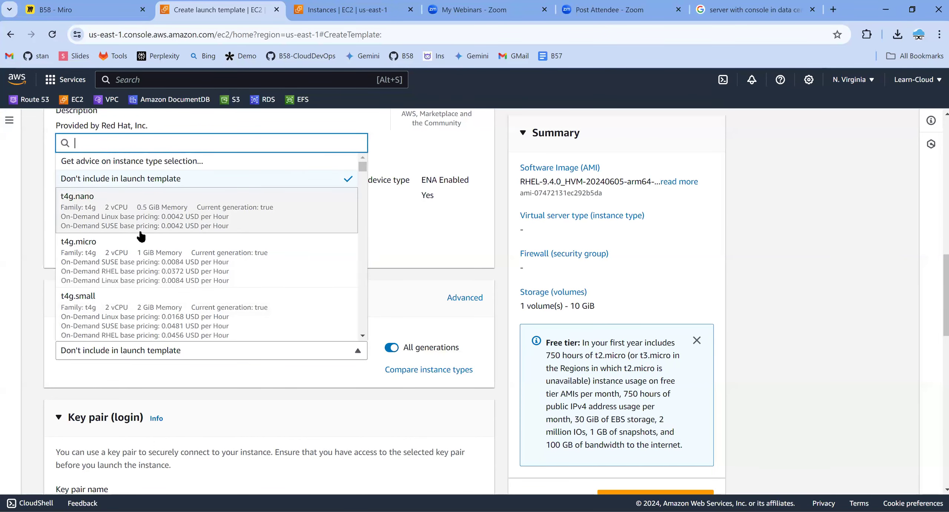
pyautogui.scroll(4, 141, 229)
pyautogui.scroll(-5, 141, 228)
pyautogui.click(248, 335)
pyautogui.scroll(5, 283, 323)
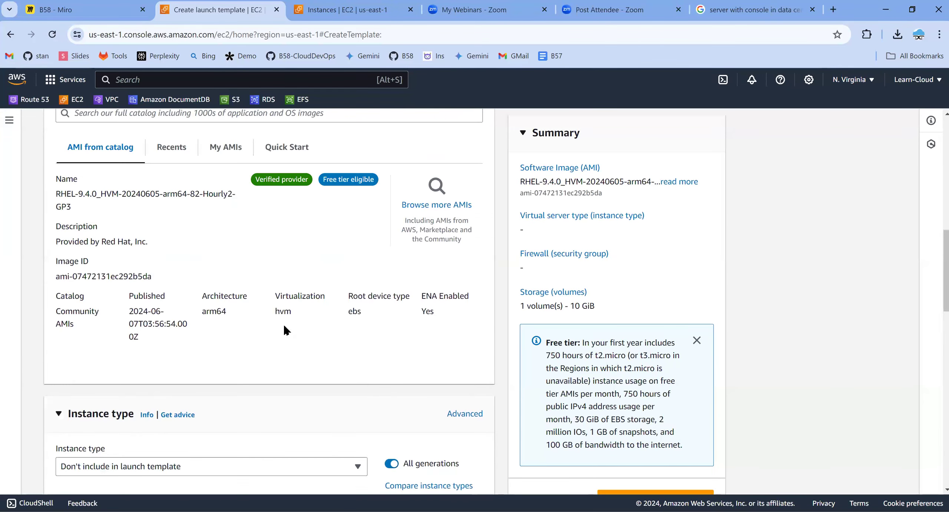
pyautogui.scroll(4, 213, 267)
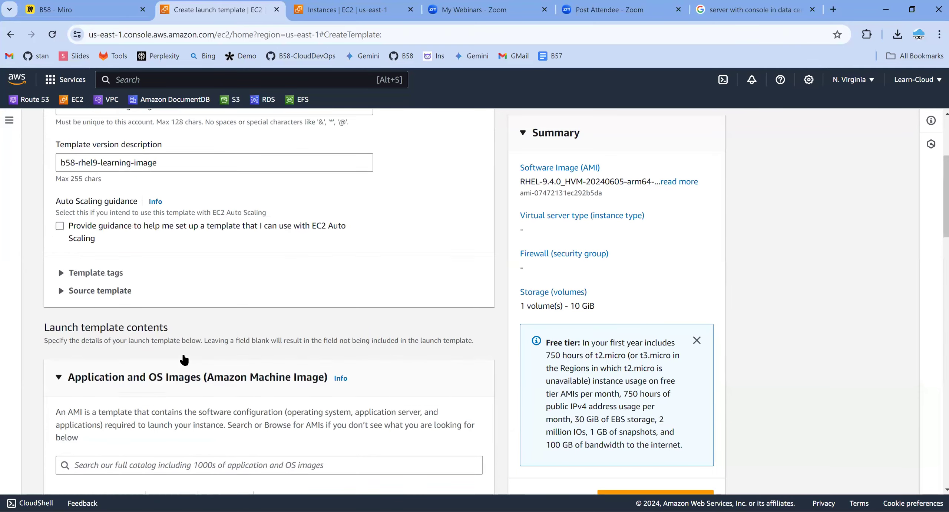
pyautogui.scroll(5, 185, 343)
pyautogui.scroll(-6, 186, 337)
pyautogui.scroll(-3, 186, 337)
pyautogui.scroll(1, 399, 390)
pyautogui.scroll(-3, 288, 278)
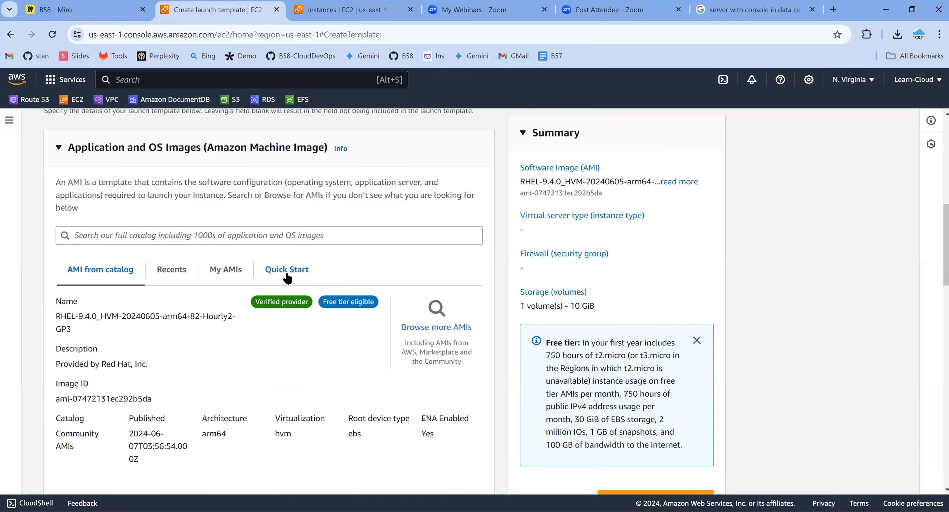
# Step: Reopen the community AMI results for Rhel 9, compare the images' versions and architectures, and return to the template form
pyautogui.click(448, 329)
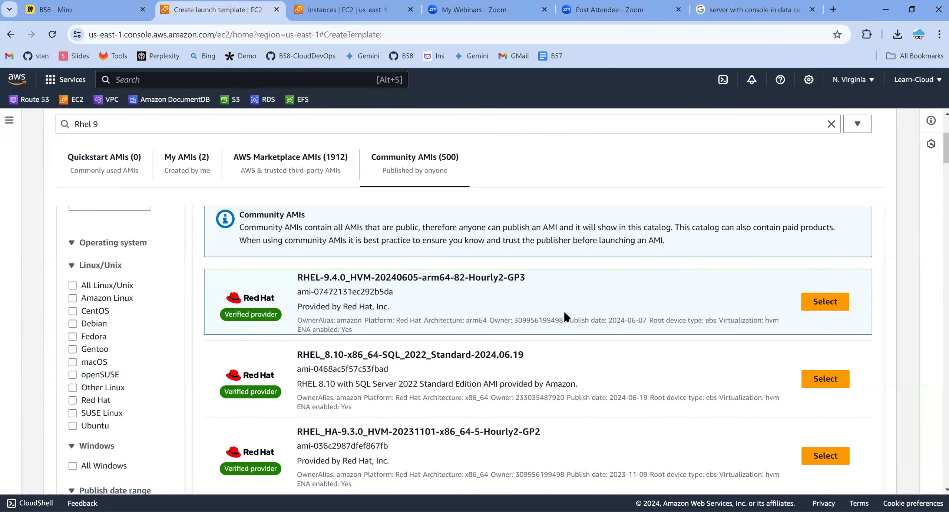
pyautogui.scroll(-1, 569, 310)
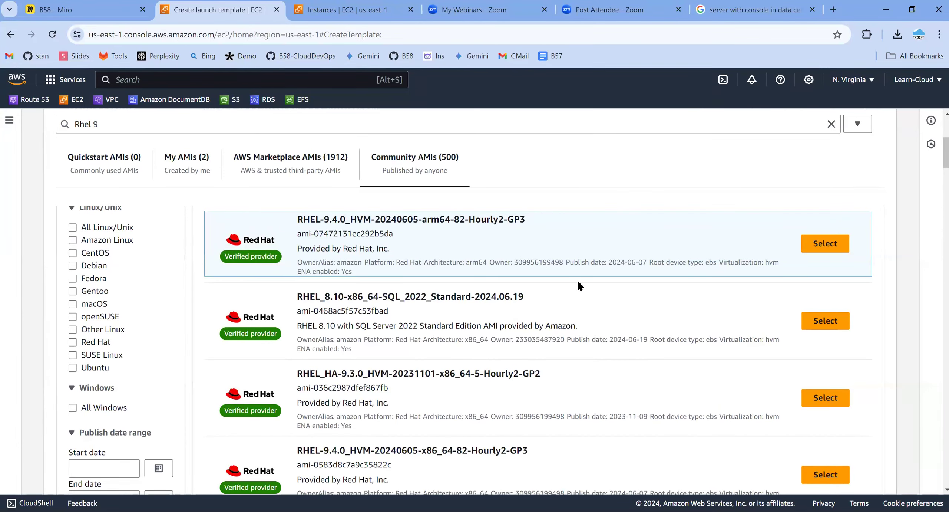
pyautogui.scroll(-2, 583, 283)
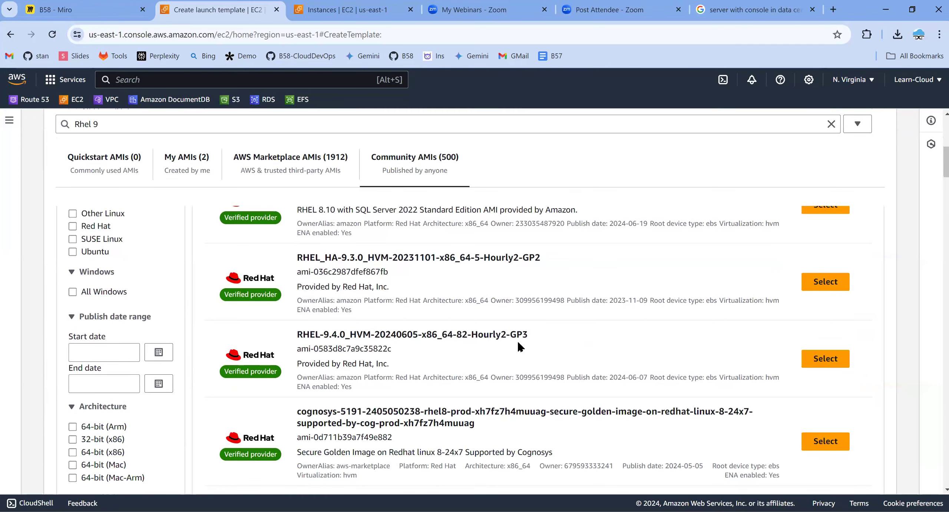
pyautogui.scroll(2, 532, 267)
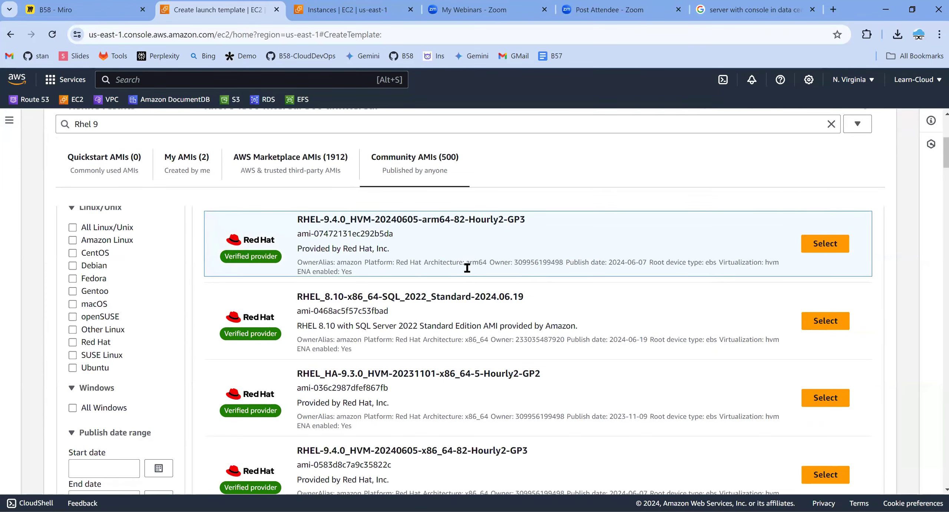
pyautogui.scroll(1, 467, 273)
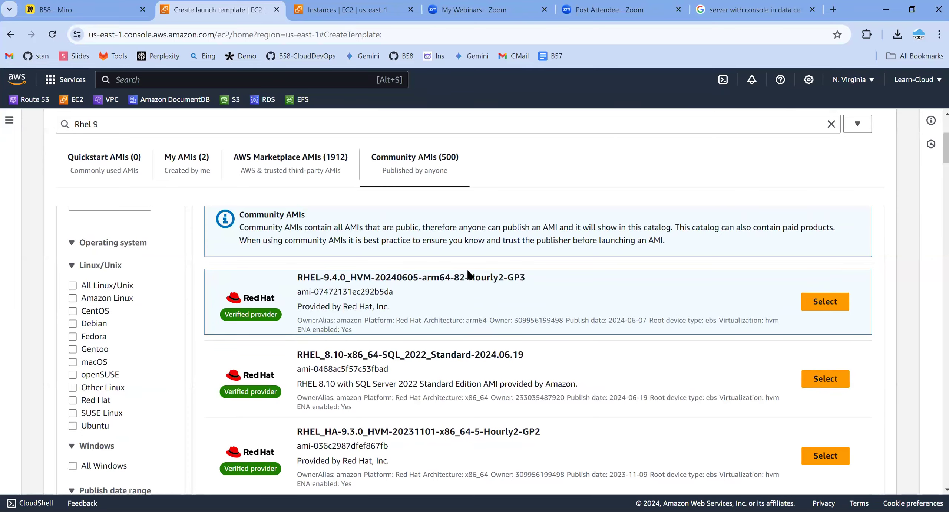
pyautogui.scroll(-10, 468, 273)
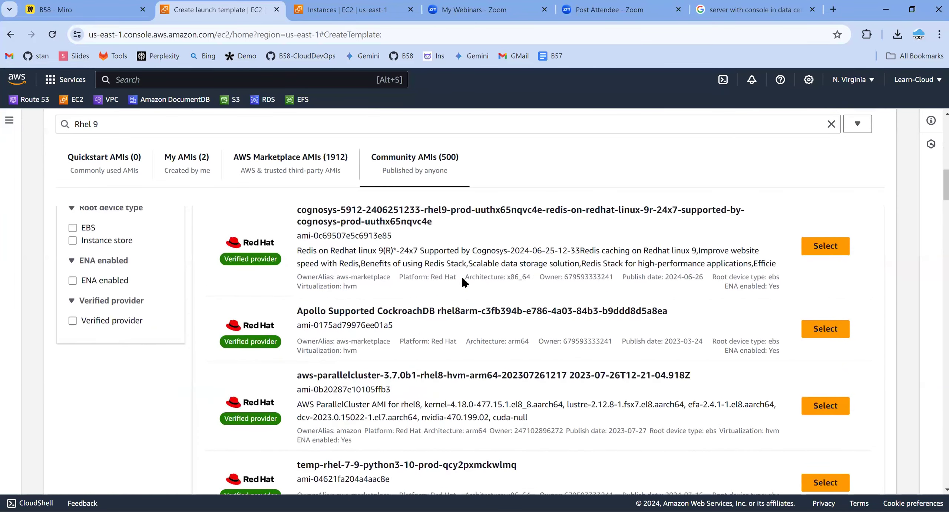
pyautogui.scroll(12, 460, 282)
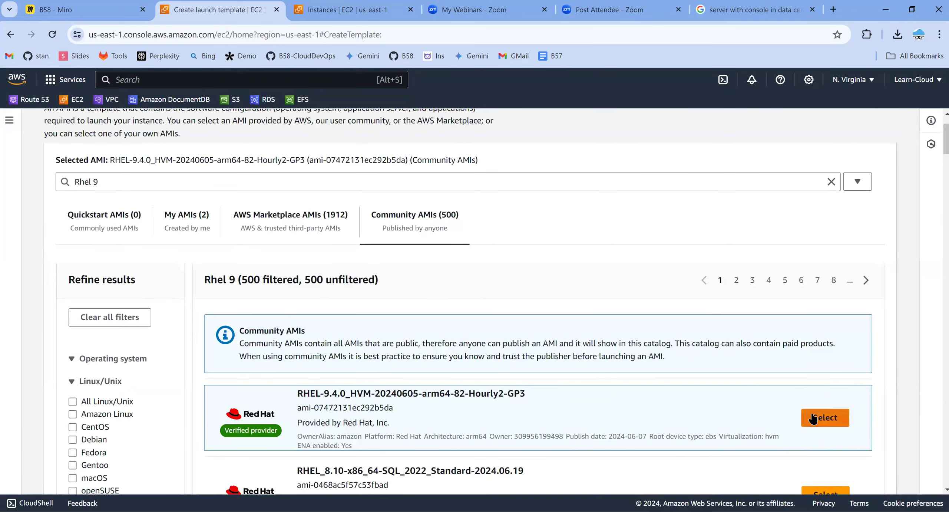
pyautogui.scroll(-1, 822, 369)
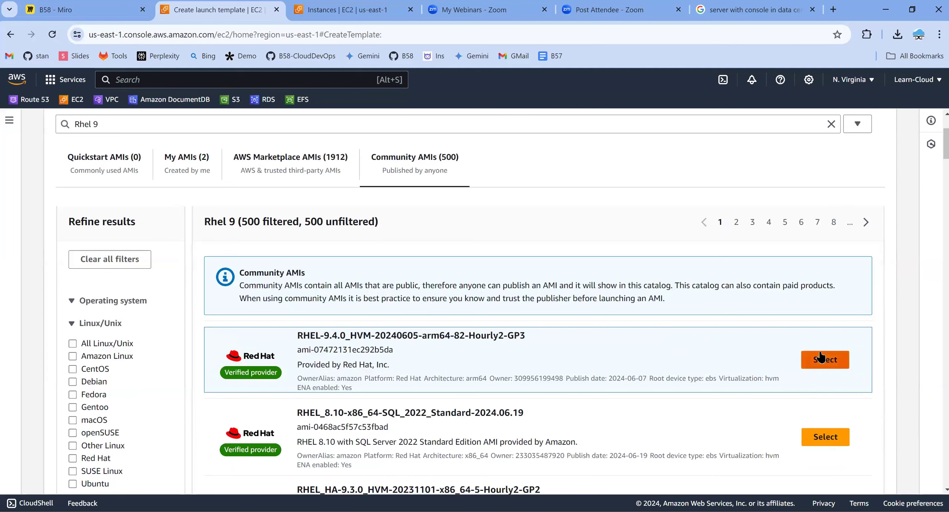
pyautogui.click(603, 429)
pyautogui.click(506, 126)
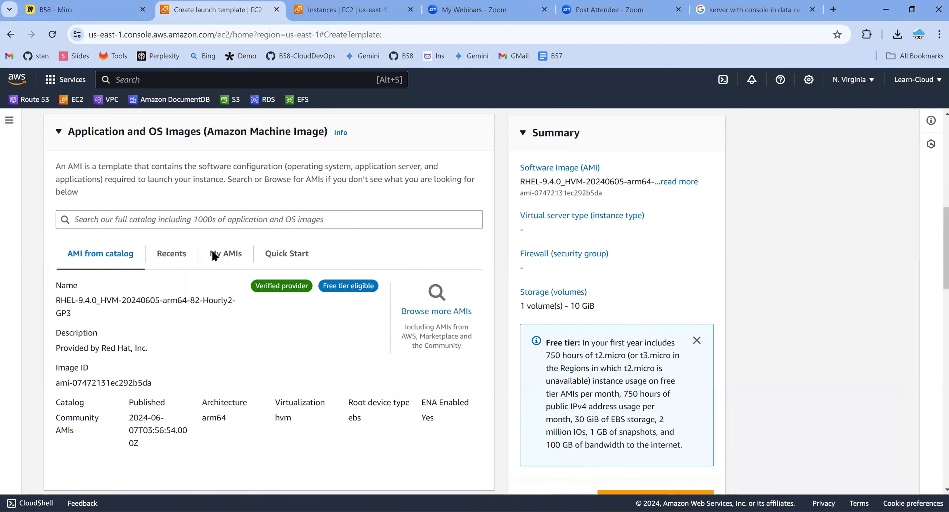
# Step: Set the launch template's instance type to t4g.micro
pyautogui.scroll(-7, 215, 256)
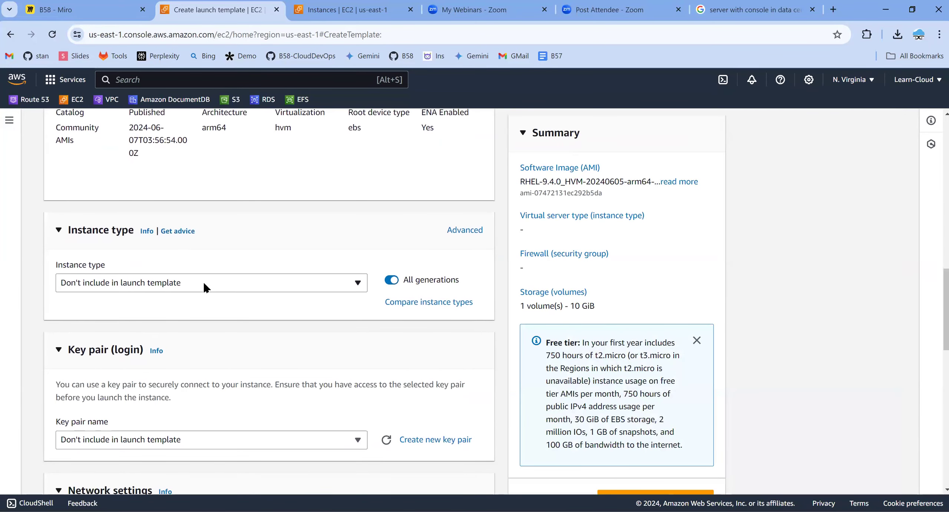
pyautogui.click(269, 253)
pyautogui.click(277, 293)
pyautogui.click(279, 283)
pyautogui.scroll(-5, 194, 365)
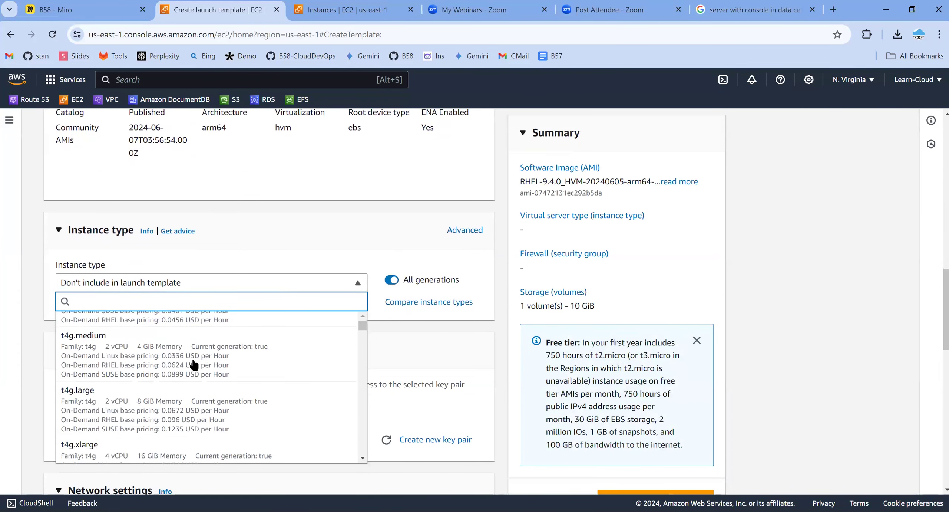
pyautogui.scroll(5, 194, 363)
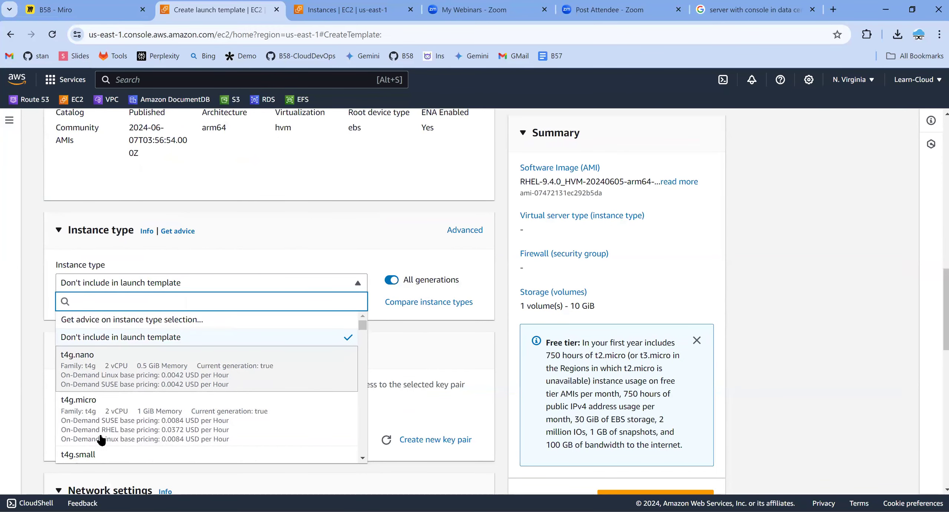
pyautogui.click(152, 421)
# Step: Assign the existing b58 key pair to the launch template for login
pyautogui.scroll(-3, 263, 307)
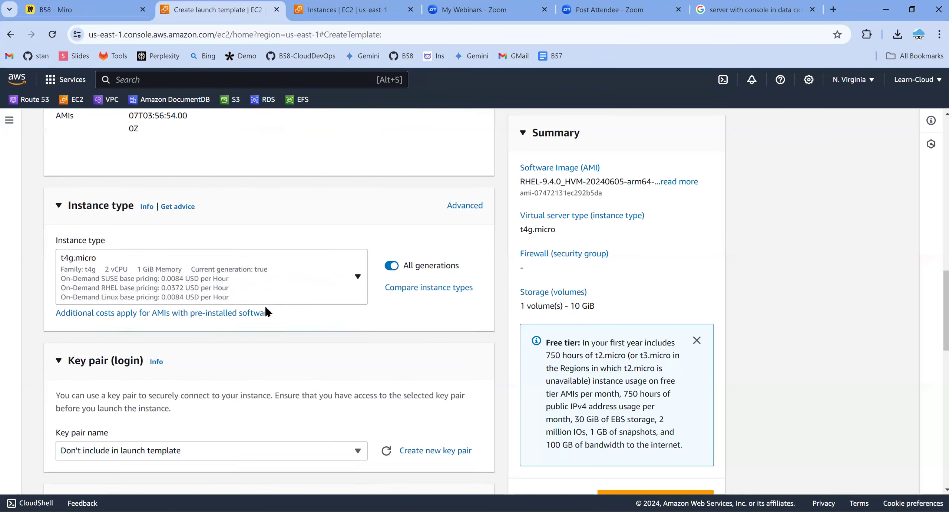
pyautogui.click(313, 366)
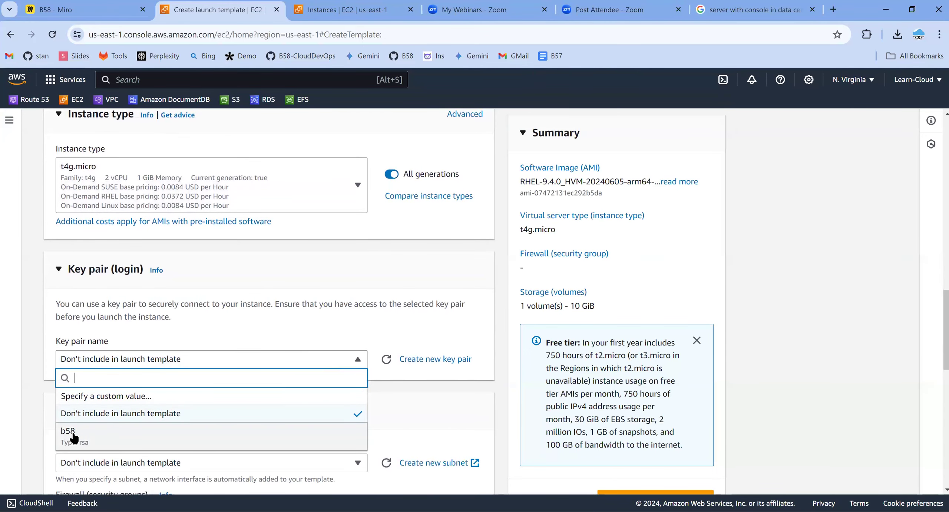
pyautogui.click(71, 433)
# Step: Expand the settings of Volume 1 (AMI Root) in the template's storage configuration
pyautogui.scroll(-6, 210, 368)
pyautogui.scroll(-8, 215, 369)
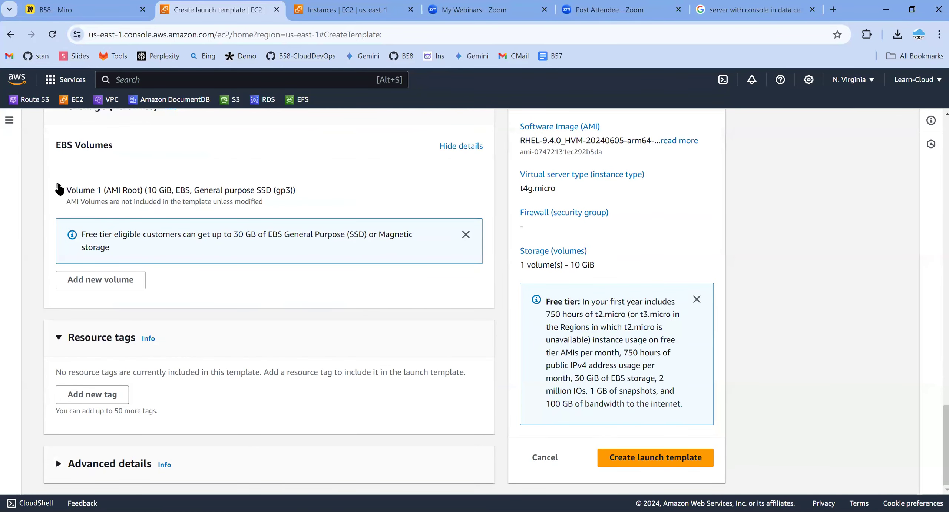
pyautogui.click(58, 186)
pyautogui.click(58, 185)
pyautogui.click(58, 187)
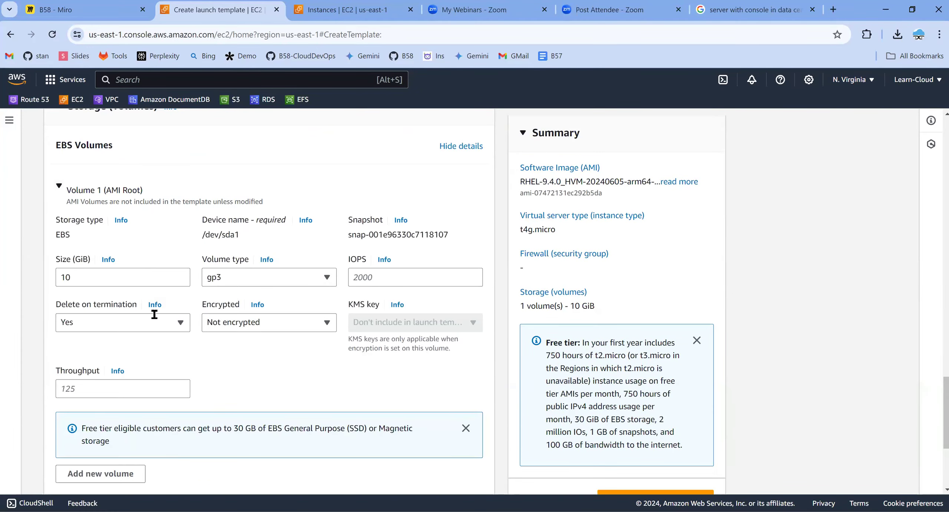
# Step: Review the root volume's storage settings and the resource tags, and create the launch template
pyautogui.scroll(-4, 507, 323)
pyautogui.scroll(-2, 509, 329)
pyautogui.scroll(5, 509, 329)
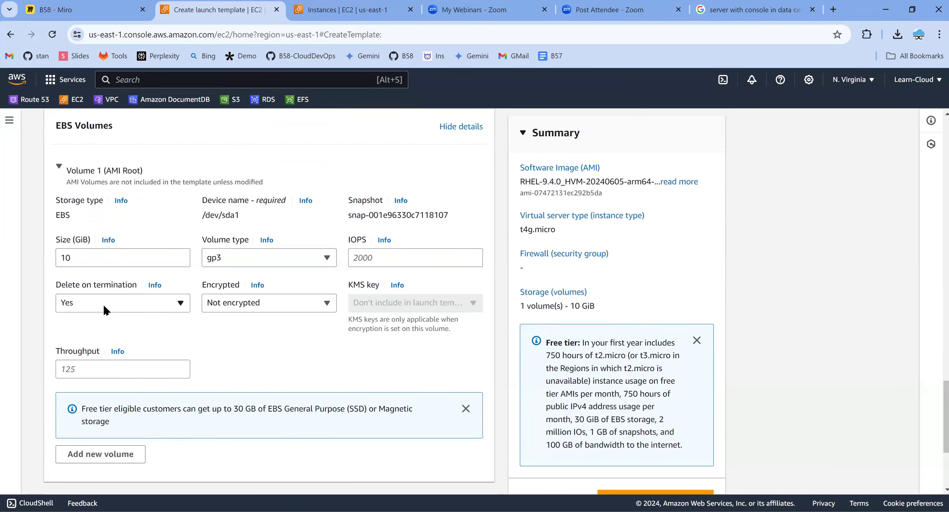
pyautogui.scroll(-5, 375, 344)
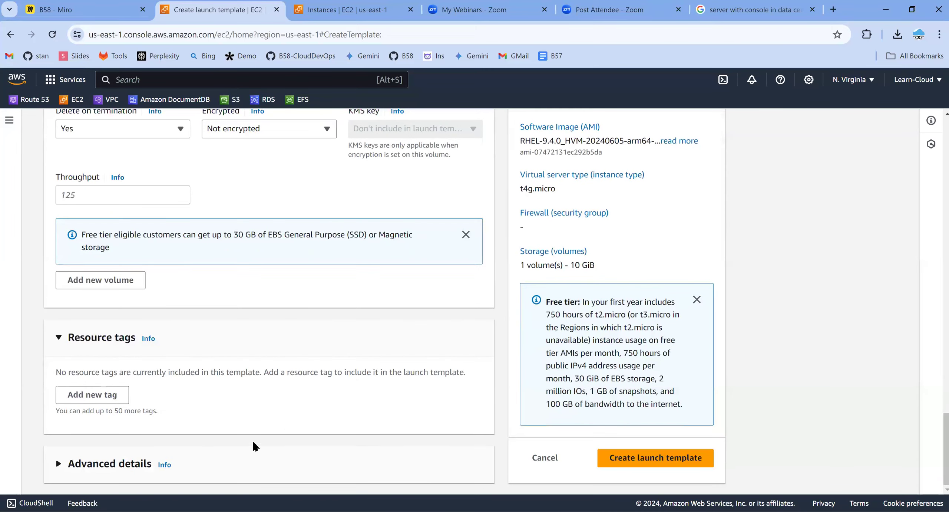
pyautogui.click(663, 457)
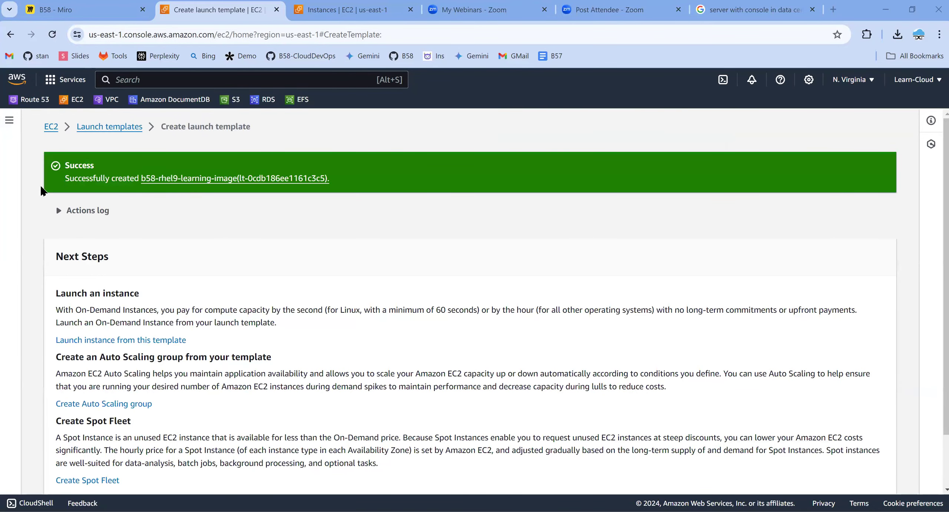
# Step: Open the launch templates list and start an instance launch from the b58-rhel9-learning-image template
pyautogui.click(54, 128)
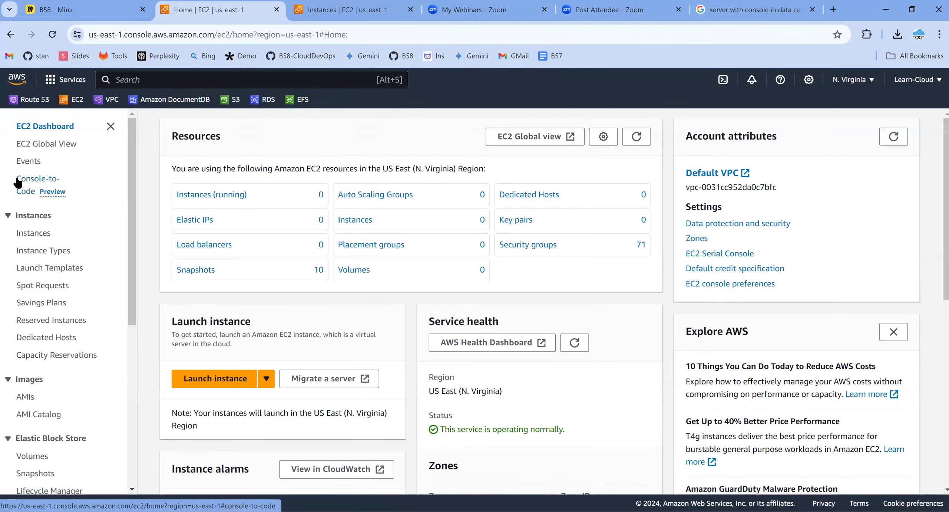
pyautogui.click(65, 268)
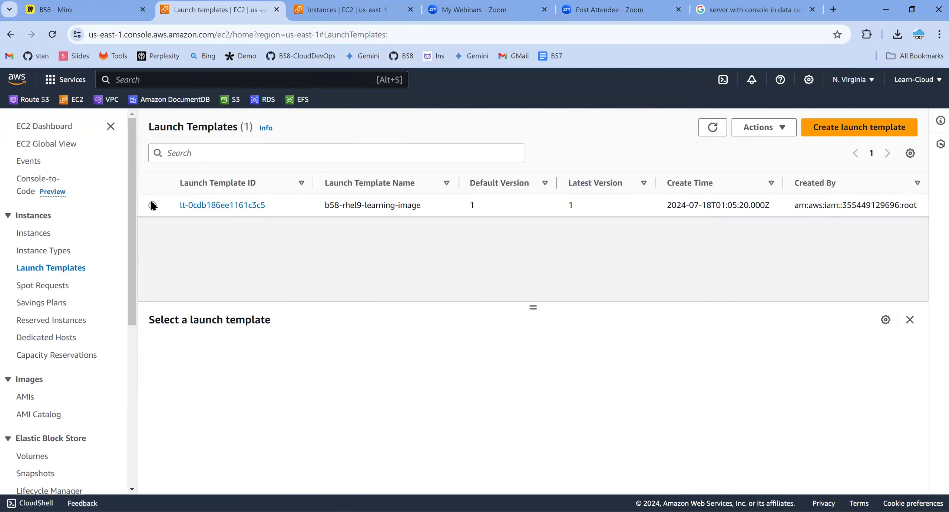
pyautogui.click(152, 205)
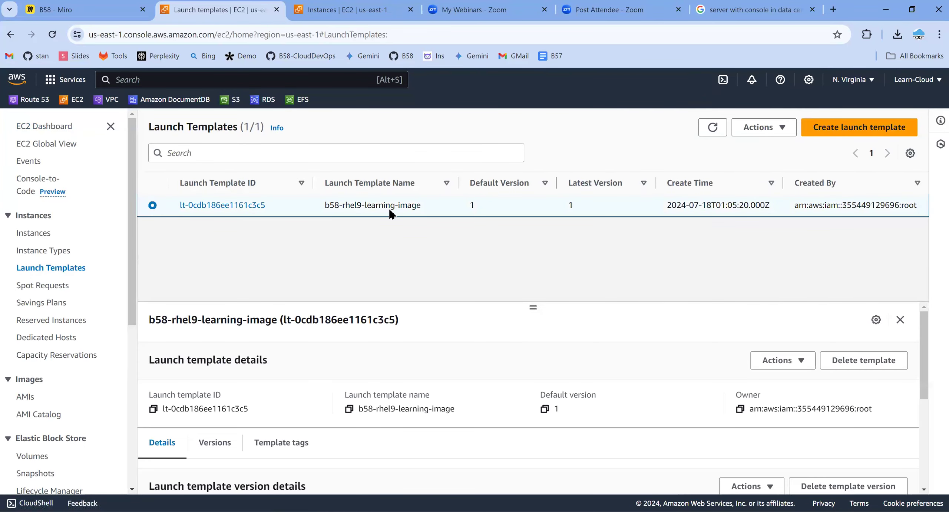
pyautogui.click(765, 129)
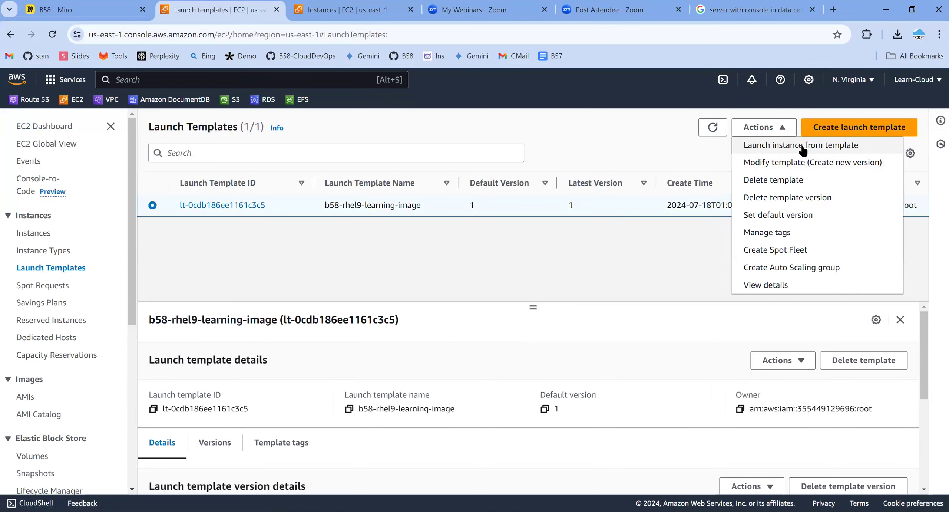
pyautogui.click(802, 147)
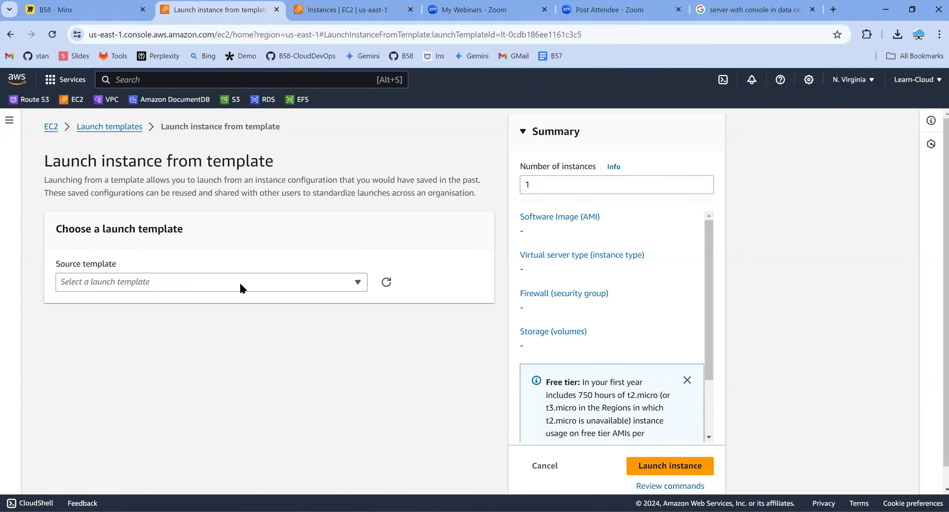
pyautogui.click(241, 282)
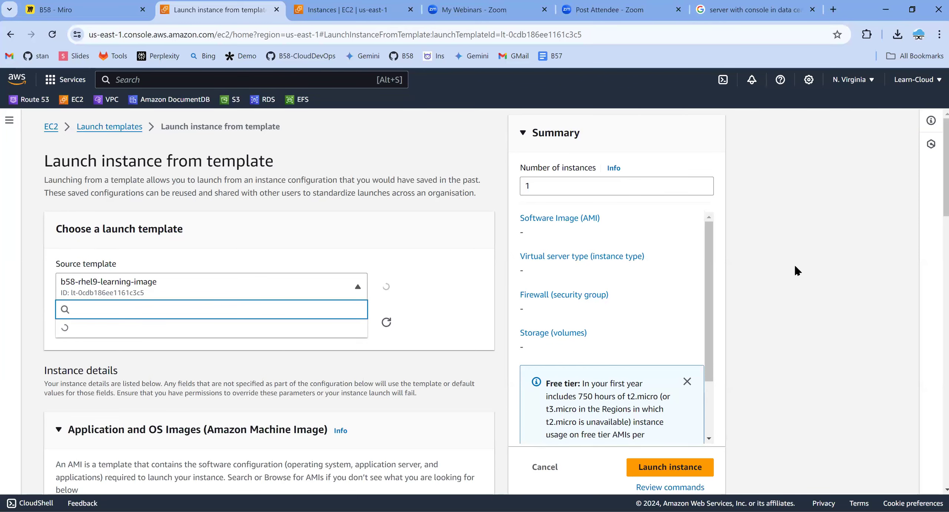
pyautogui.click(448, 277)
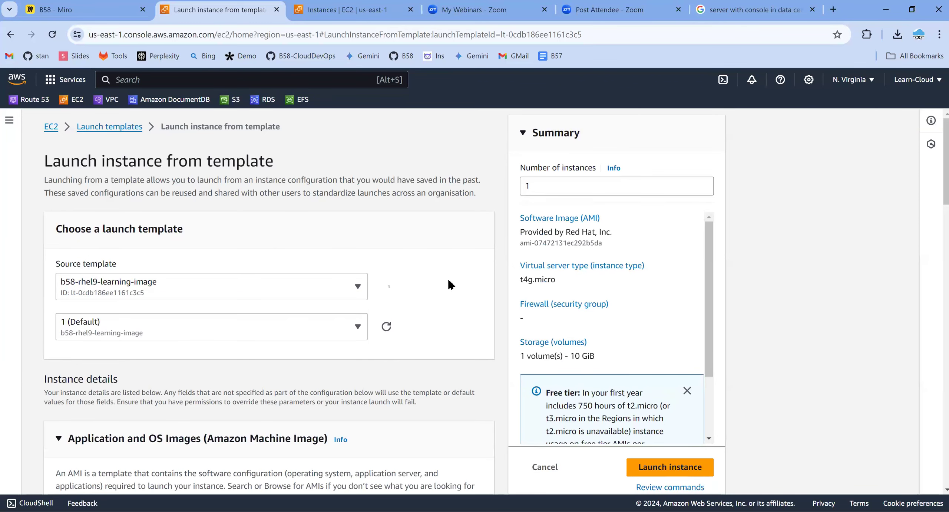
# Step: Review the image, instance type, key pair and storage taken from the template and launch one instance
pyautogui.scroll(-5, 448, 278)
pyautogui.click(521, 184)
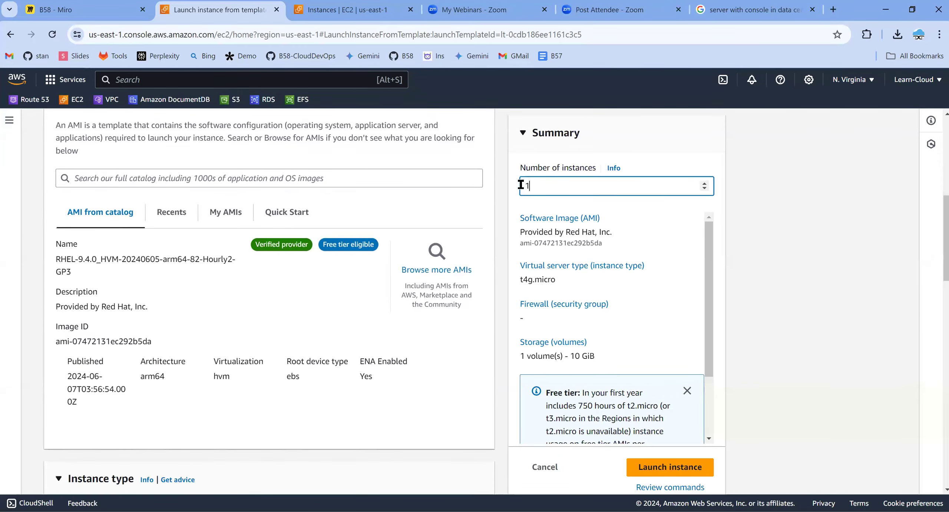
pyautogui.click(832, 252)
pyautogui.scroll(-8, 237, 318)
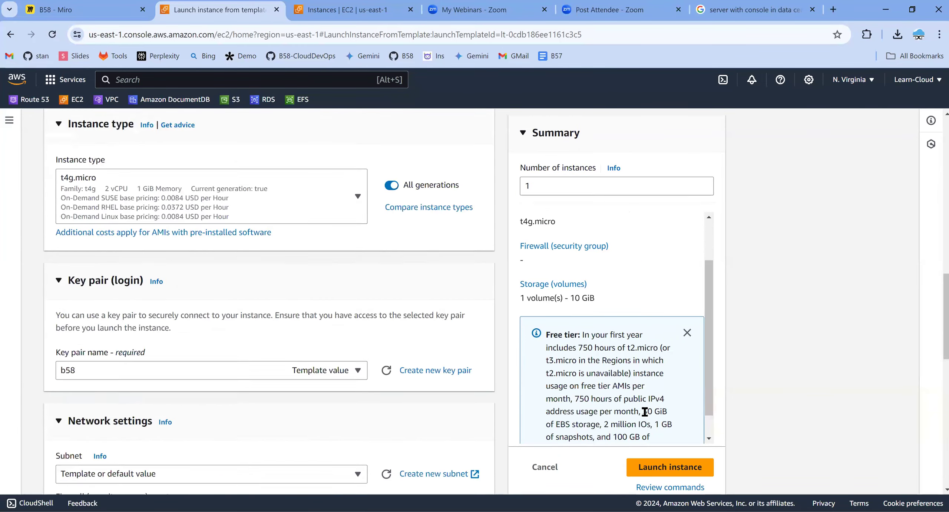
pyautogui.scroll(-4, 645, 412)
pyautogui.scroll(-6, 680, 430)
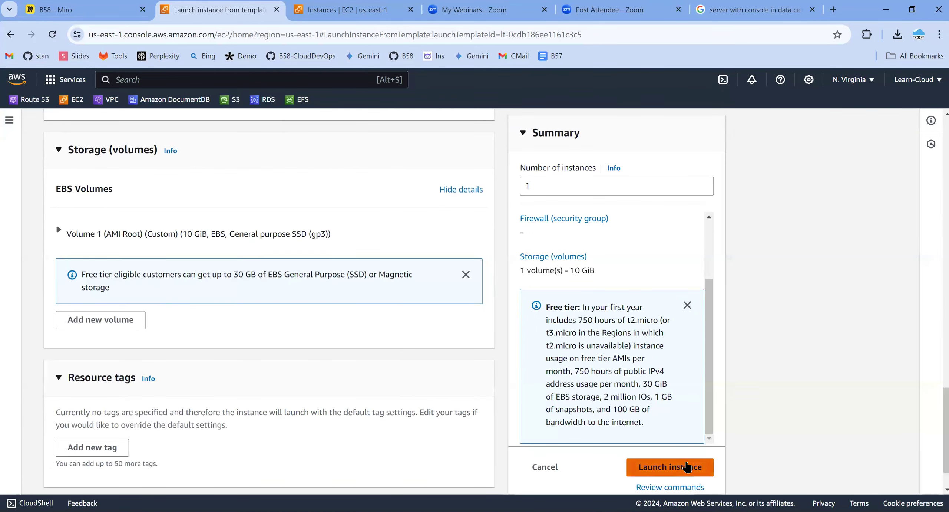
pyautogui.click(687, 466)
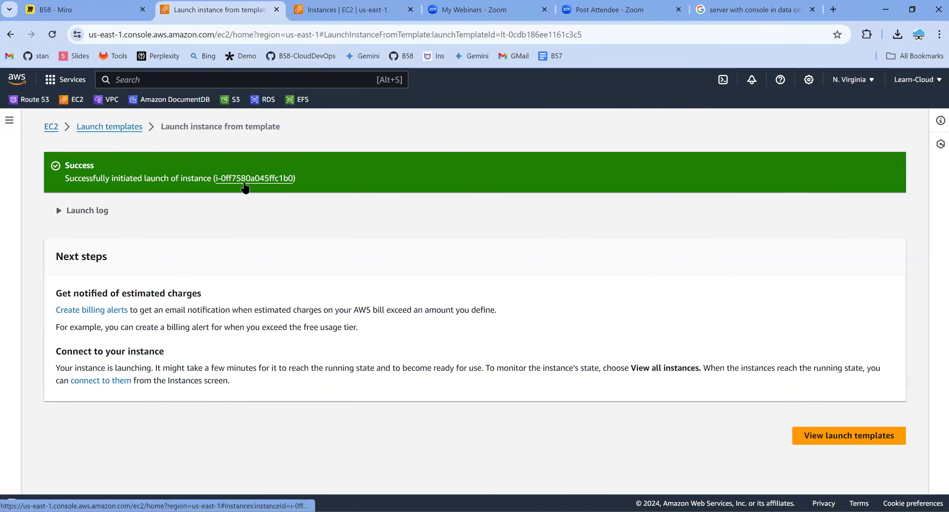
# Step: Open the newly launched instance in the instances list and name it b58-learning-redhat9
pyautogui.click(246, 180)
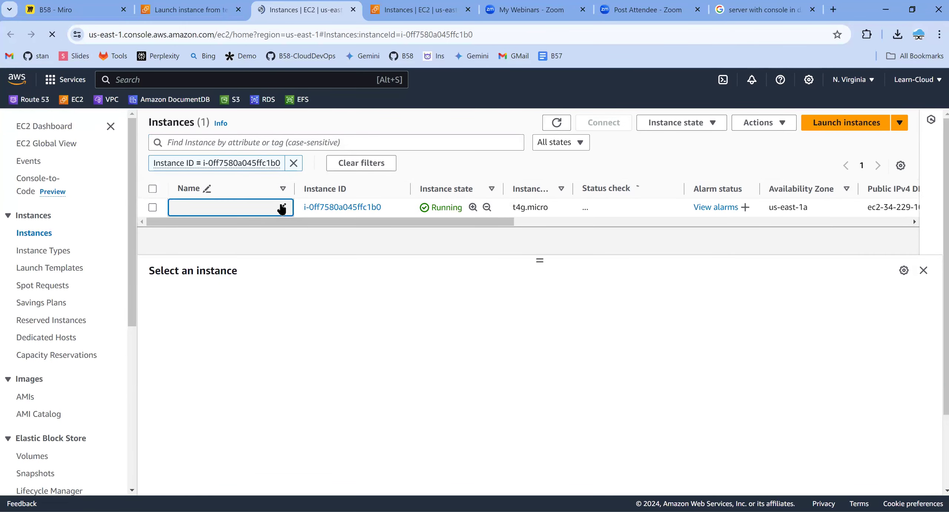
pyautogui.click(235, 210)
pyautogui.write('b58-learni')
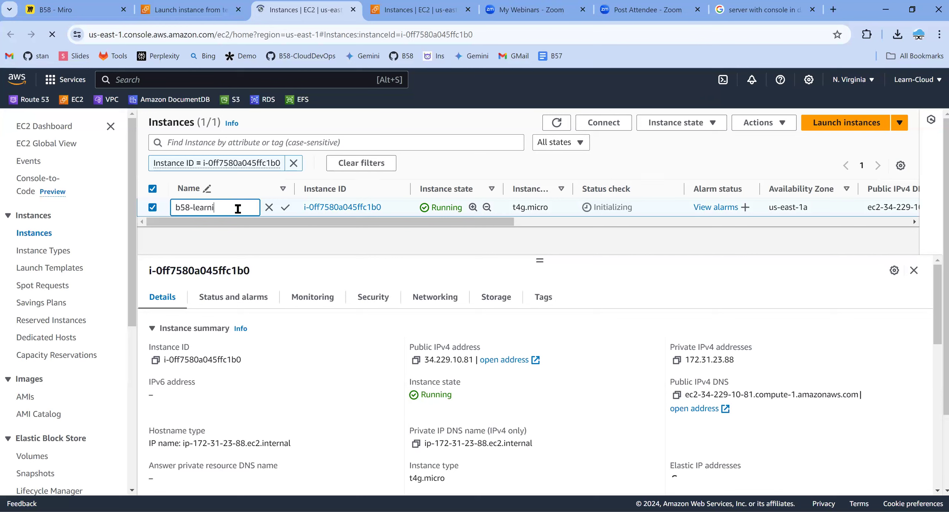
pyautogui.write('ng-reah')
pyautogui.write('at9')
pyautogui.press('Return')
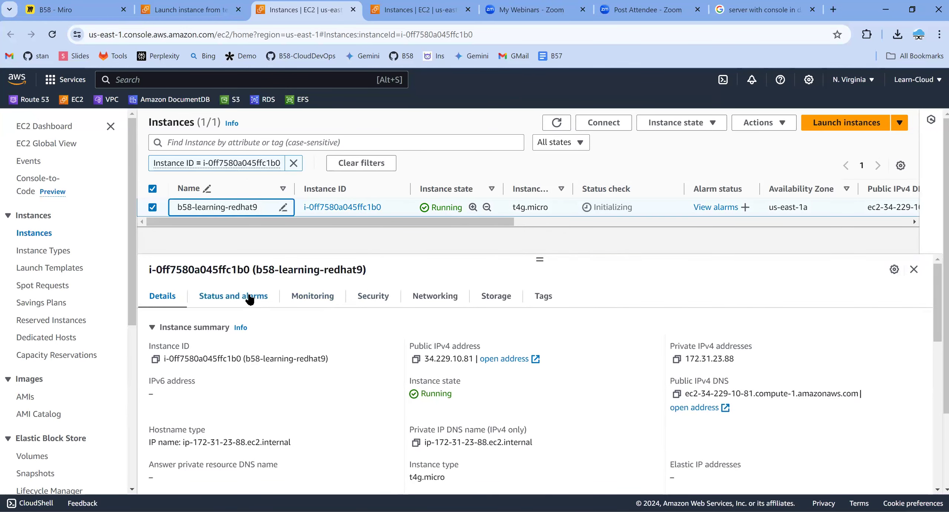
# Step: View the status checks of b58-learning-redhat9 and request an instance screenshot
pyautogui.click(250, 298)
pyautogui.moveTo(168, 373); pyautogui.dragTo(207, 373)
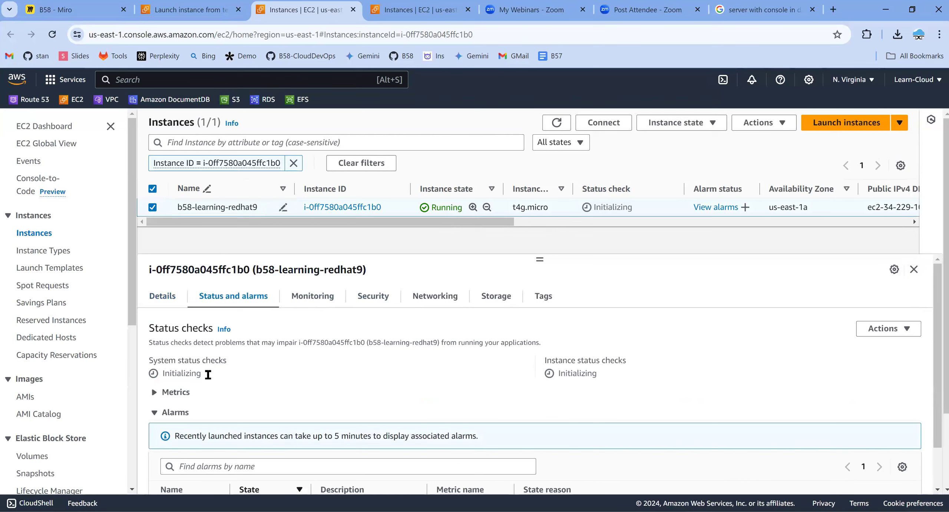
pyautogui.click(764, 128)
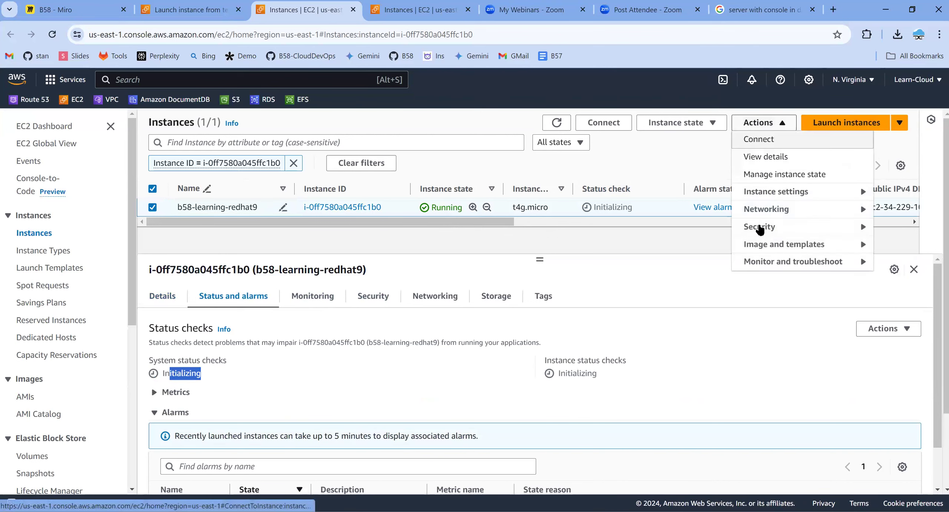
pyautogui.moveTo(816, 259)
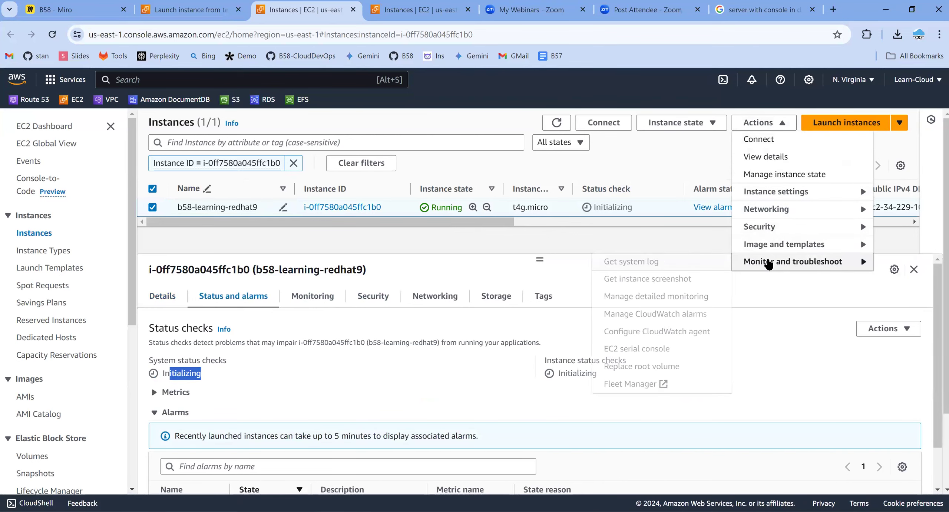
pyautogui.click(649, 278)
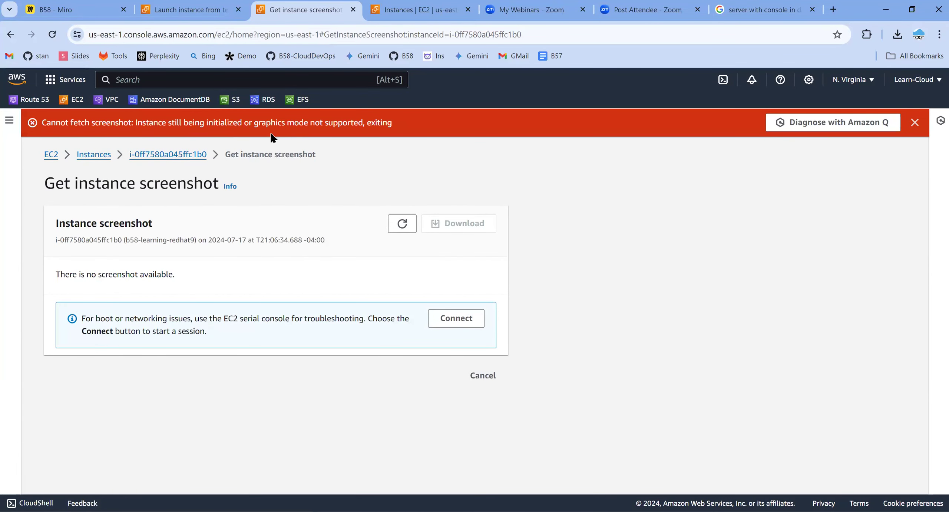
pyautogui.click(914, 123)
# Step: Return to the instance's details page and retrieve its system log to examine the boot output
pyautogui.click(178, 128)
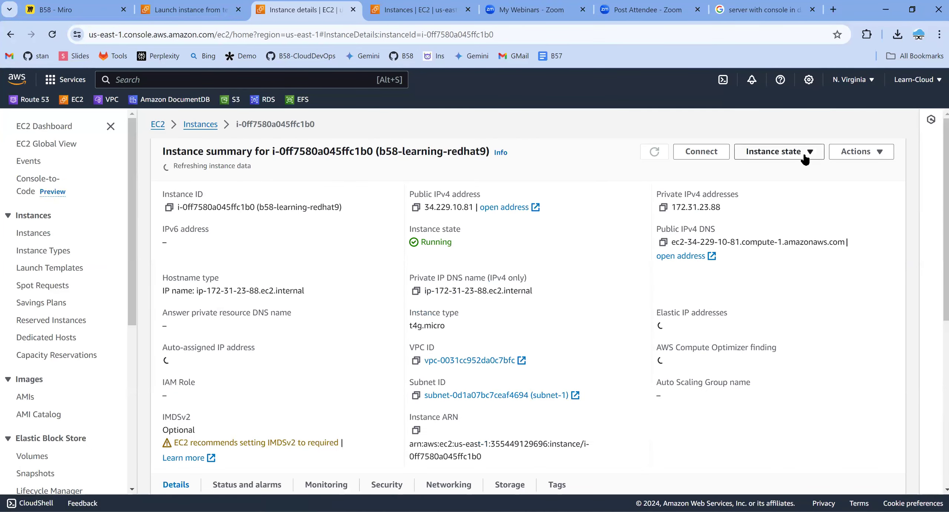
pyautogui.click(804, 159)
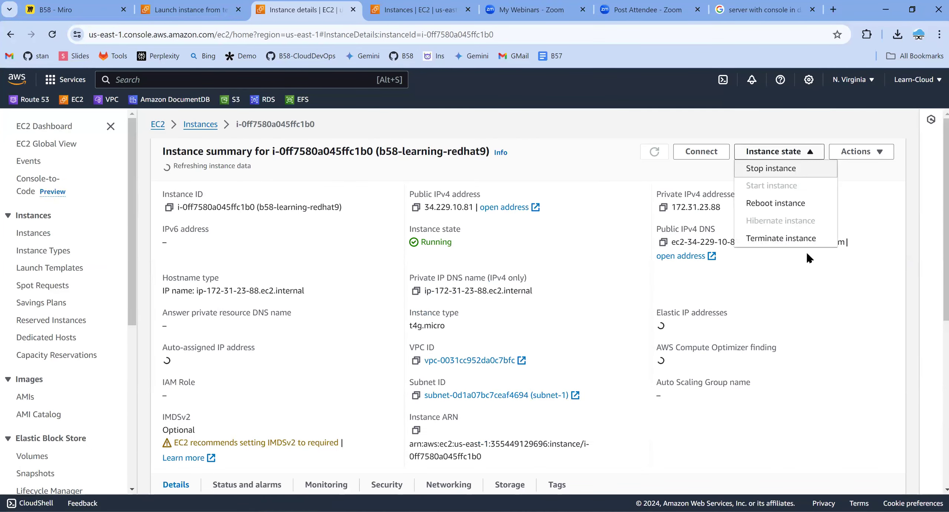
pyautogui.click(881, 152)
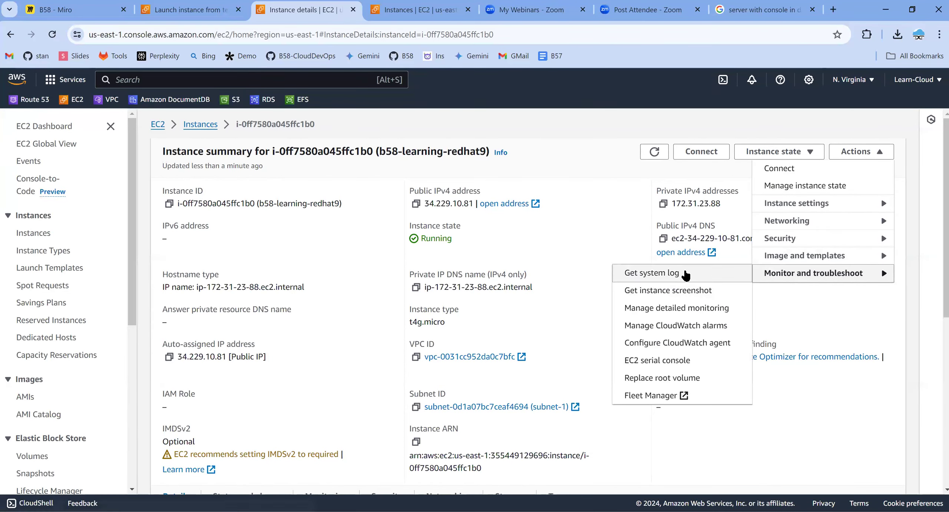
pyautogui.click(686, 212)
pyautogui.scroll(-3, 560, 251)
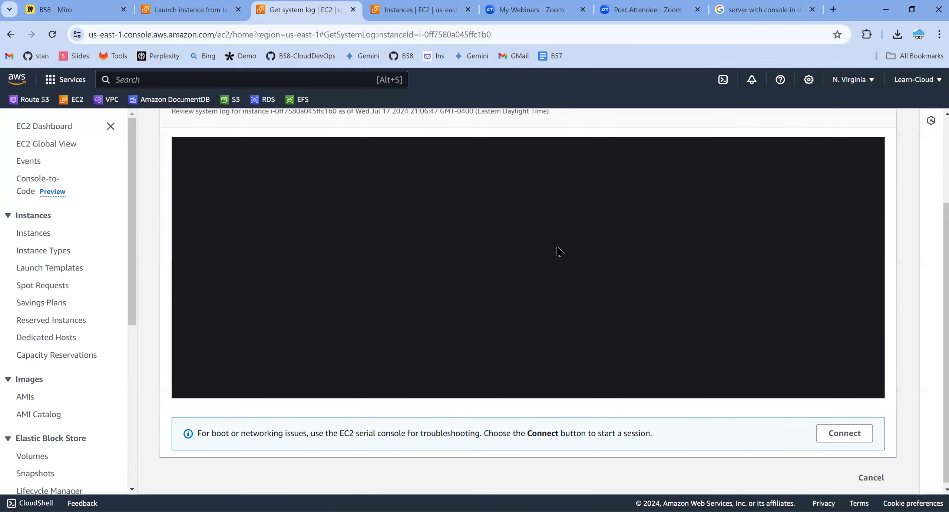
pyautogui.scroll(2, 265, 205)
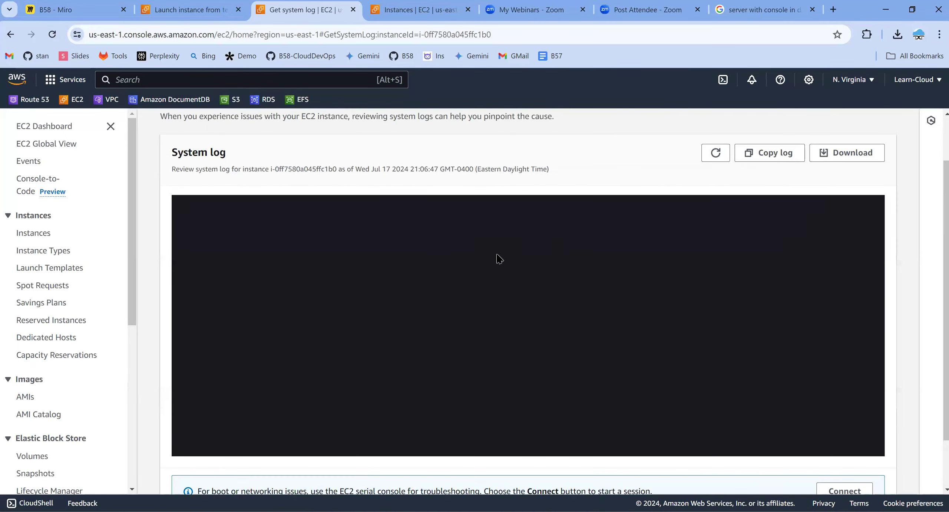
pyautogui.scroll(-2, 463, 302)
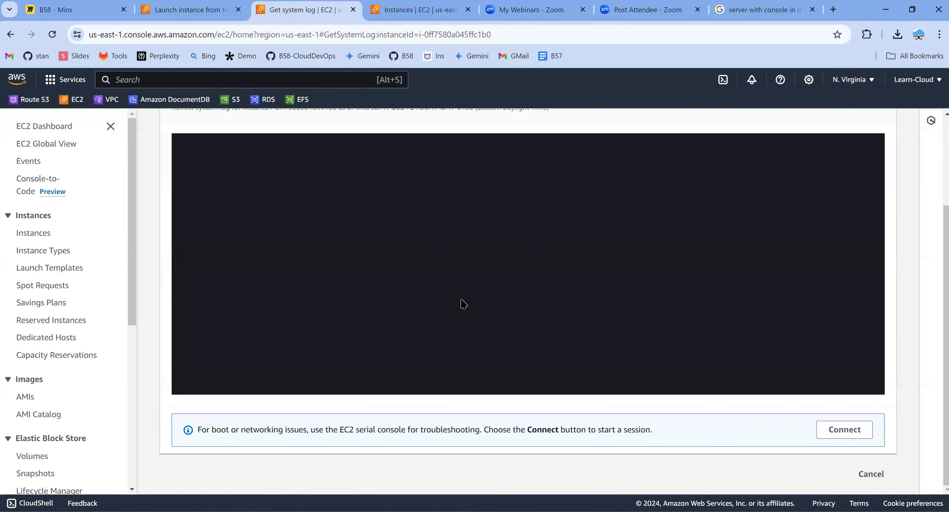
pyautogui.scroll(4, 538, 289)
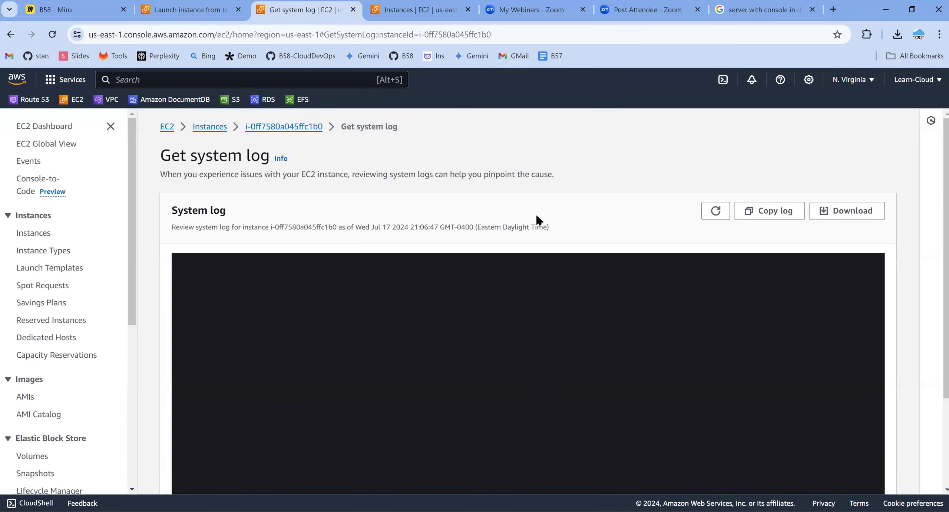
# Step: Go back to the full instances list and examine b58-learning-redhat9's status check and instance summary
pyautogui.click(299, 127)
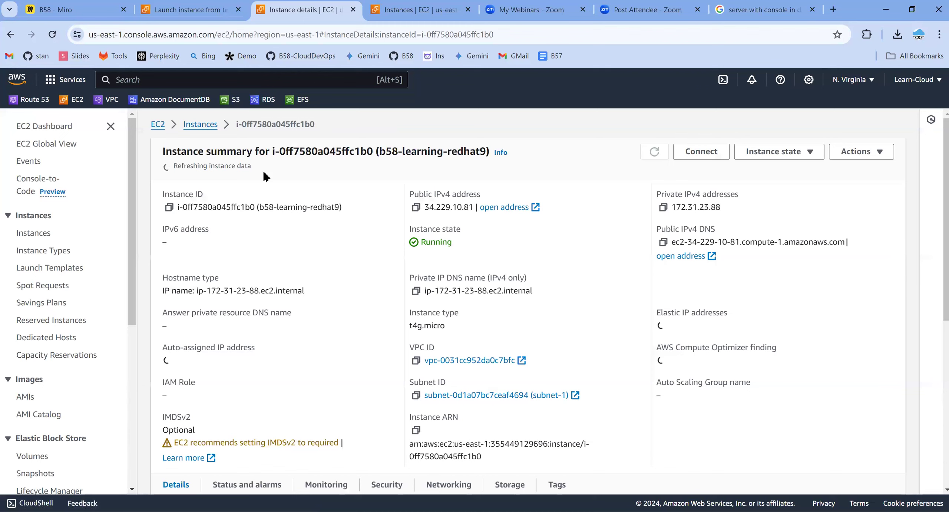
pyautogui.click(200, 128)
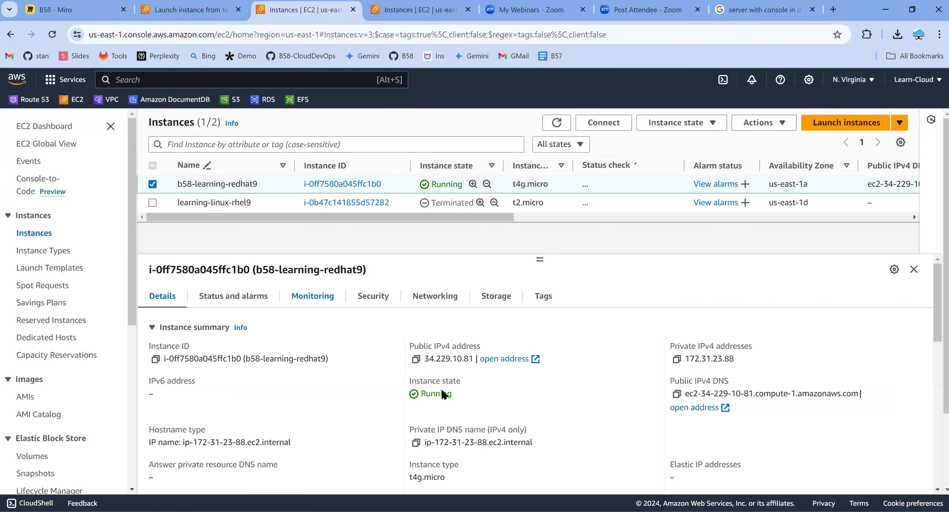
pyautogui.click(766, 132)
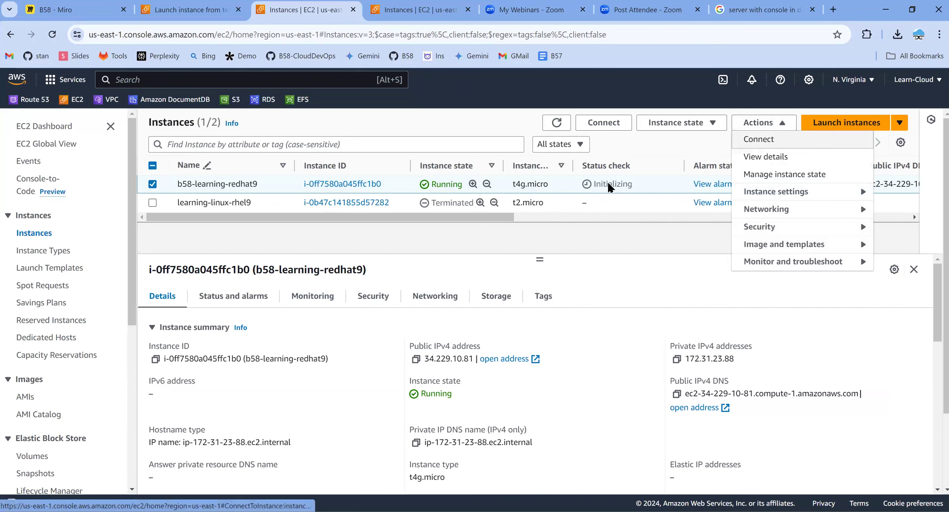
pyautogui.doubleClick(608, 185)
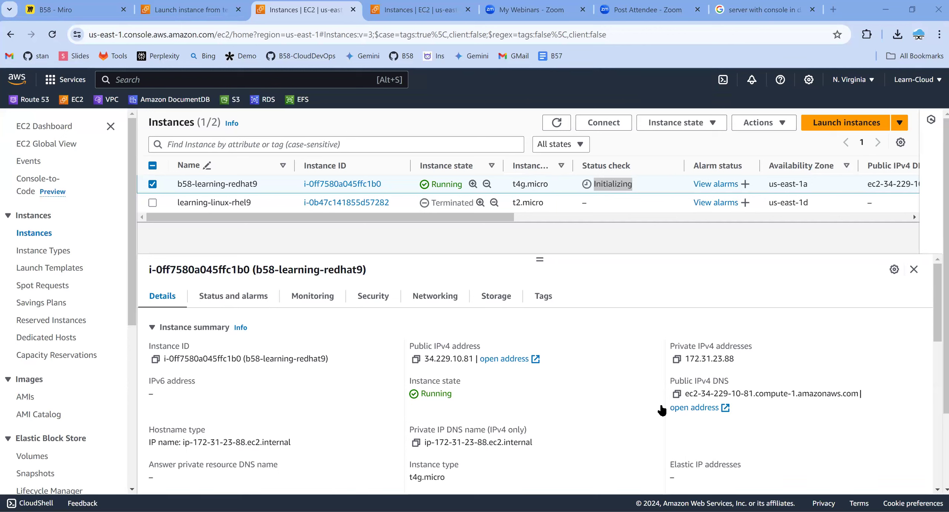
pyautogui.click(611, 238)
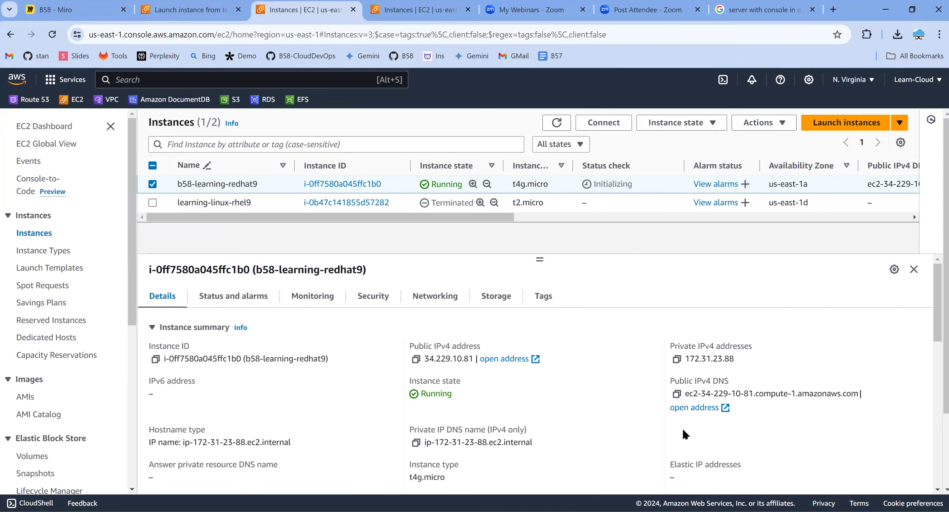
pyautogui.scroll(-2, 682, 427)
pyautogui.scroll(-2, 453, 389)
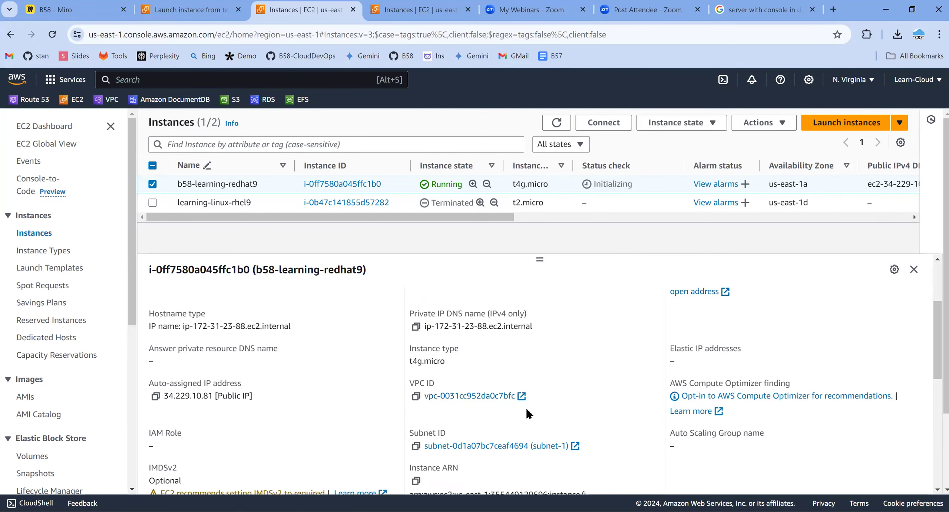
pyautogui.scroll(-2, 537, 408)
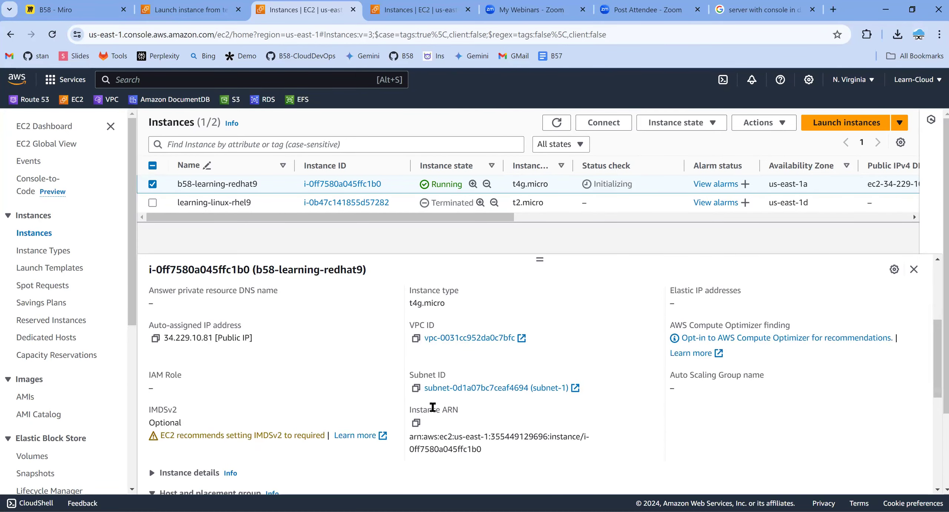
# Step: Examine the details of b58-learning-redhat9 and its security information, including the inbound rules
pyautogui.scroll(-6, 433, 407)
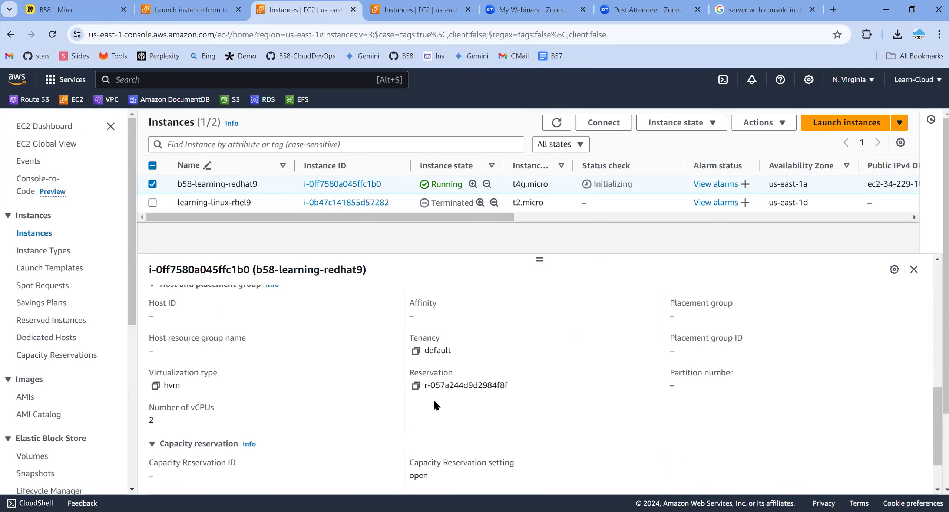
pyautogui.scroll(12, 433, 399)
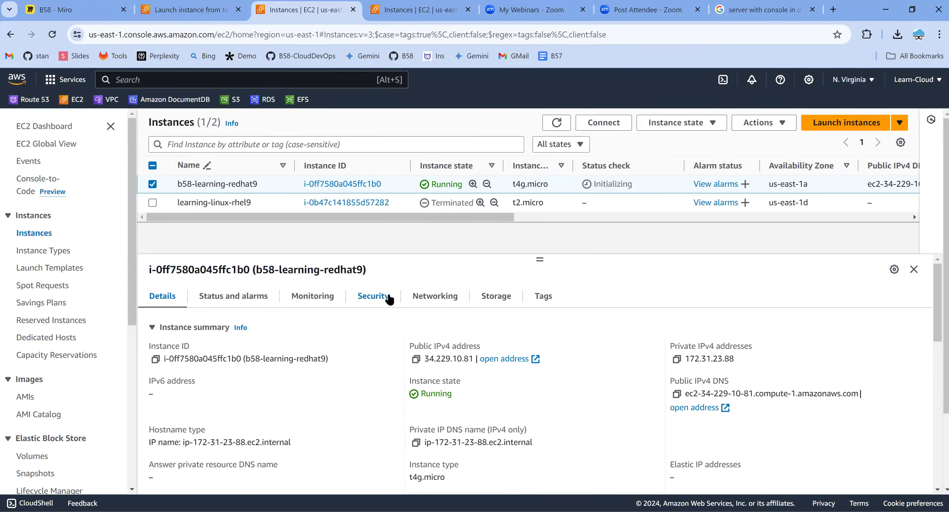
pyautogui.click(370, 305)
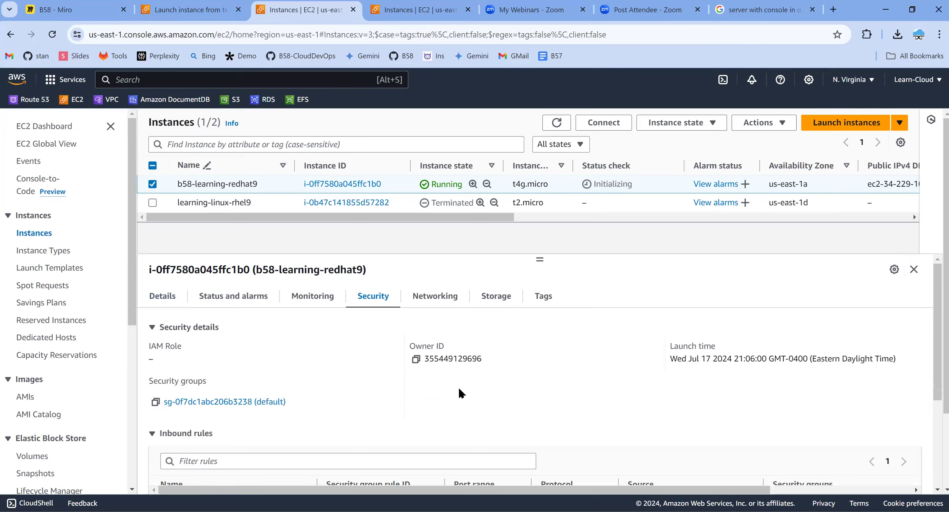
pyautogui.scroll(-5, 488, 382)
pyautogui.scroll(5, 488, 382)
# Step: Return to the details of b58-learning-redhat9 and search the page for "key" to locate its key pair name
pyautogui.click(185, 302)
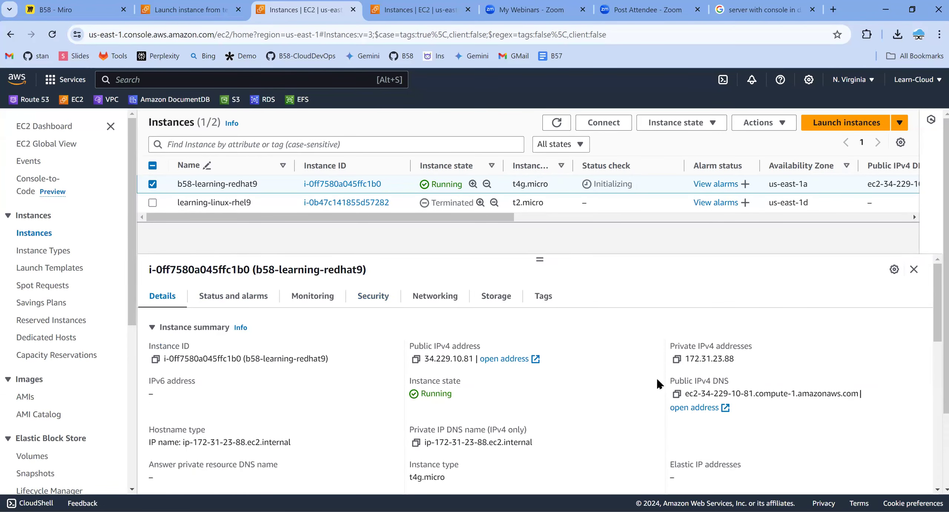
pyautogui.scroll(-5, 656, 377)
pyautogui.scroll(-3, 656, 376)
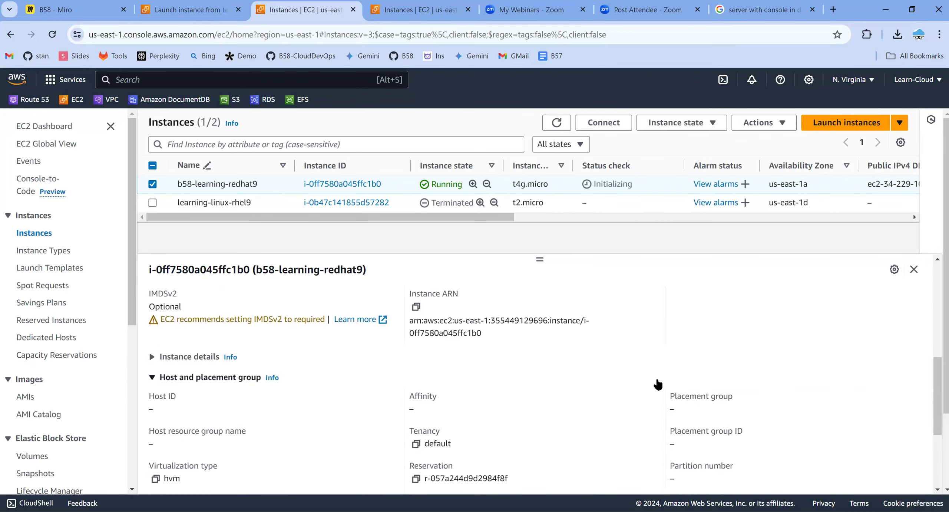
pyautogui.hotkey('ctrl', 'f')
pyautogui.write('key')
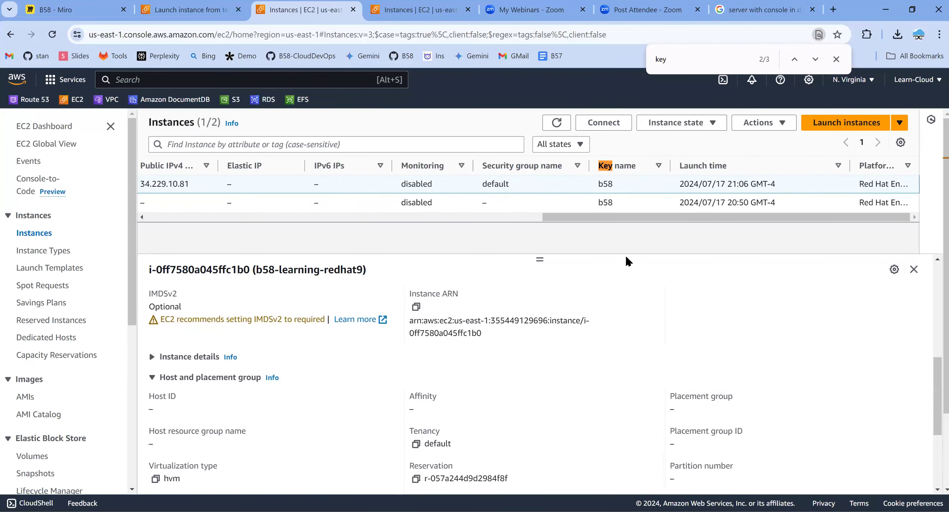
# Step: Select learning-linux-rhel9 and narrow the Instance ID and Name columns of the instances list
pyautogui.moveTo(599, 203); pyautogui.dragTo(157, 211)
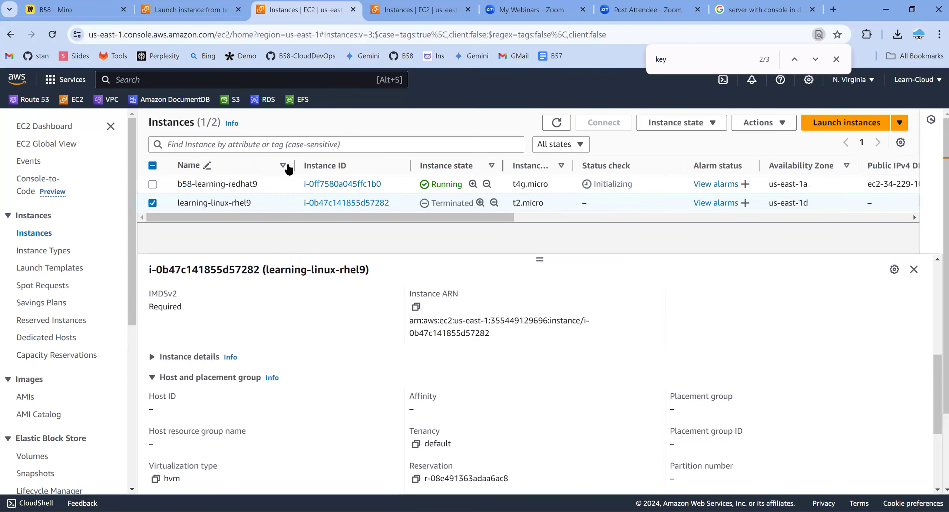
pyautogui.moveTo(395, 168); pyautogui.dragTo(386, 167)
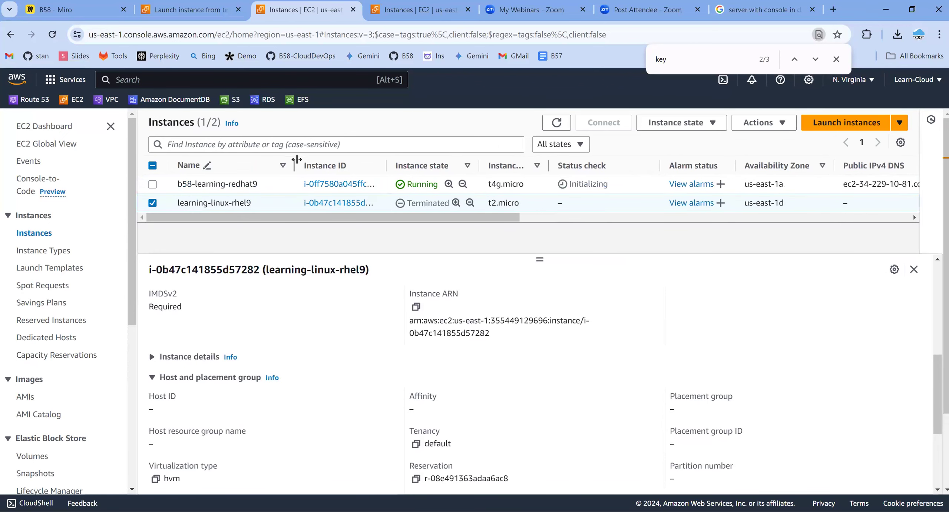
pyautogui.moveTo(295, 160); pyautogui.dragTo(279, 162)
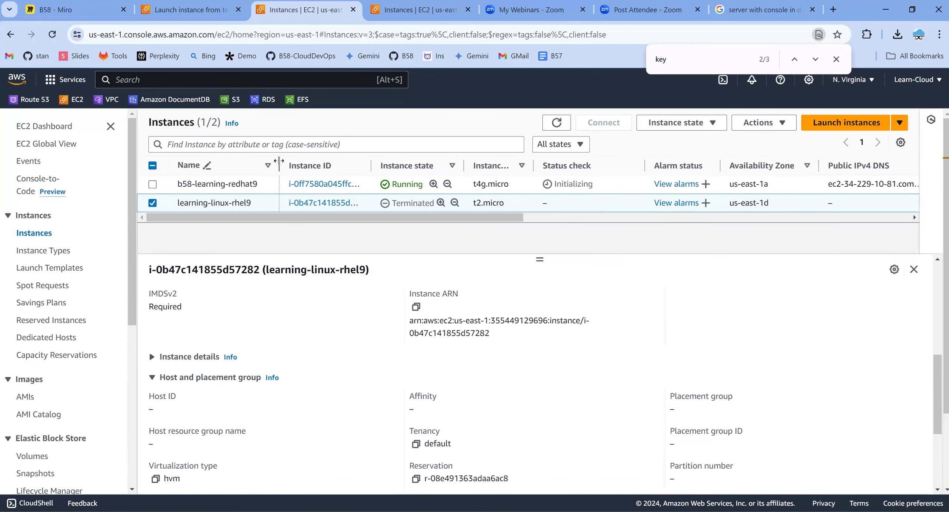
# Step: Hide the Monitoring, Security group name, IPv6 IPs, Elastic IP and Alarm status columns in the instances list preferences
pyautogui.click(900, 142)
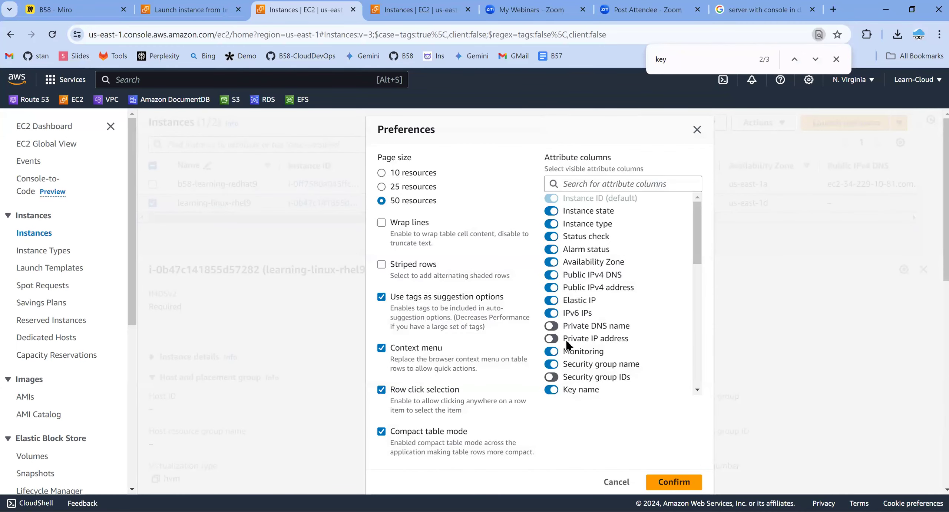
pyautogui.click(549, 352)
pyautogui.click(550, 365)
pyautogui.click(551, 312)
pyautogui.click(550, 302)
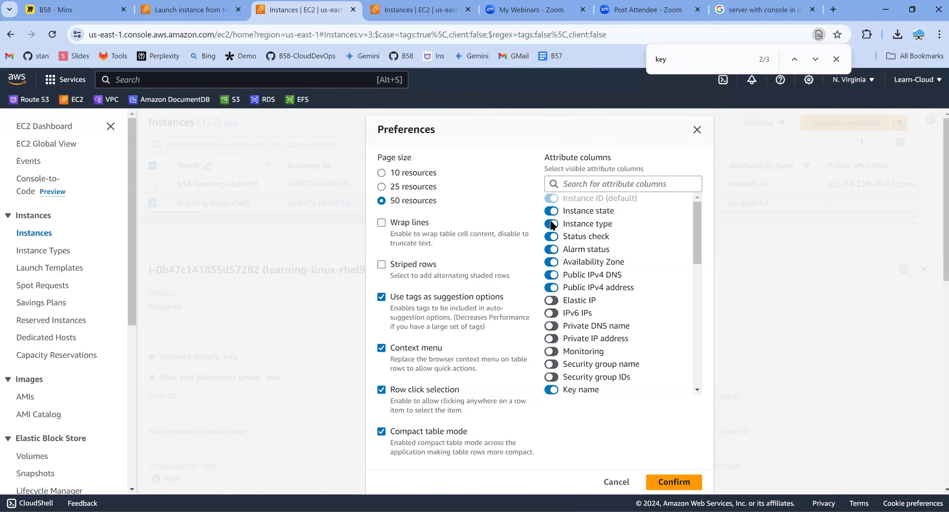
pyautogui.click(551, 249)
pyautogui.scroll(-2, 630, 222)
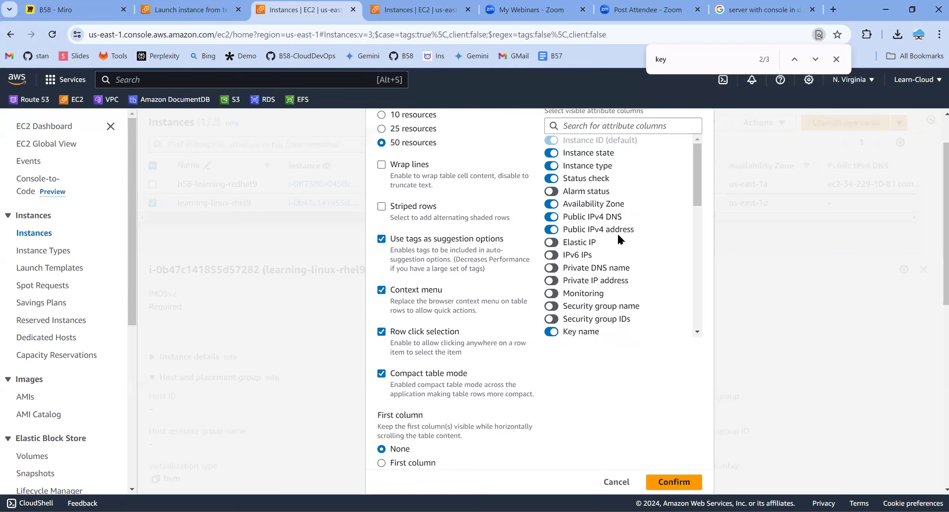
pyautogui.click(682, 481)
# Step: Narrow the Status check column and refresh the instances list
pyautogui.moveTo(538, 216); pyautogui.dragTo(319, 203)
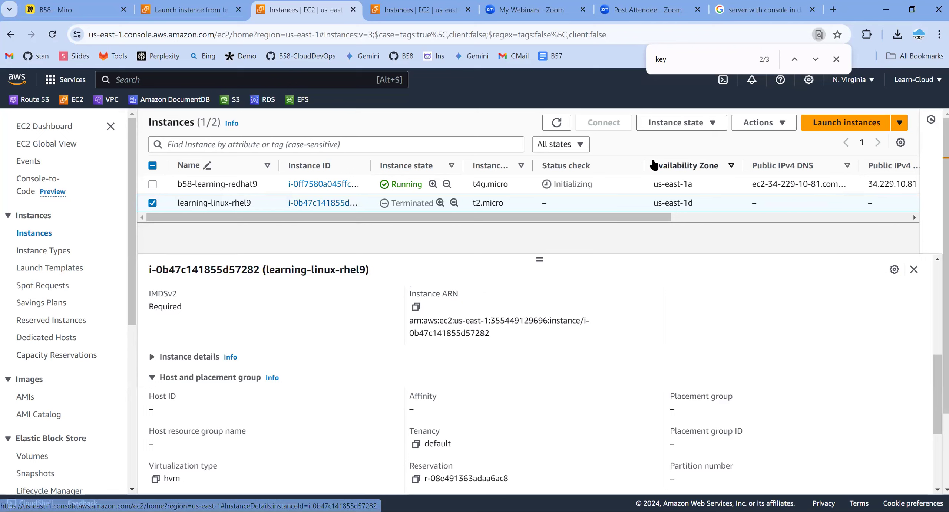
pyautogui.moveTo(644, 166); pyautogui.dragTo(605, 166)
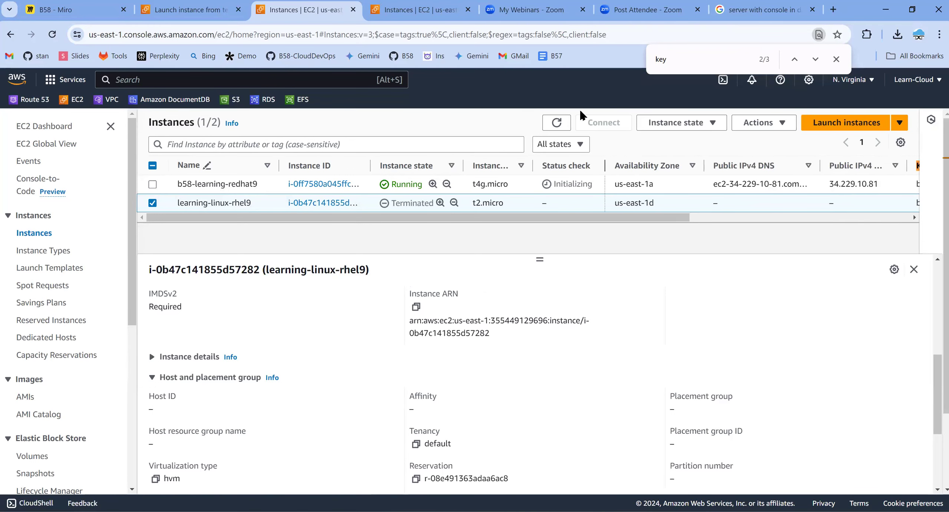
pyautogui.click(559, 123)
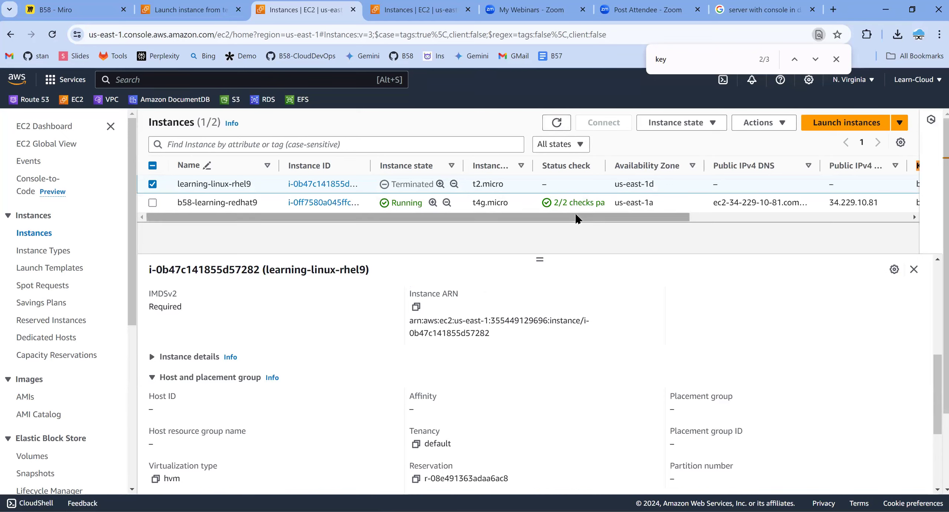
# Step: Sort the instances list by launch time in ascending order
pyautogui.moveTo(576, 217); pyautogui.dragTo(774, 246)
pyautogui.moveTo(701, 167); pyautogui.dragTo(740, 175)
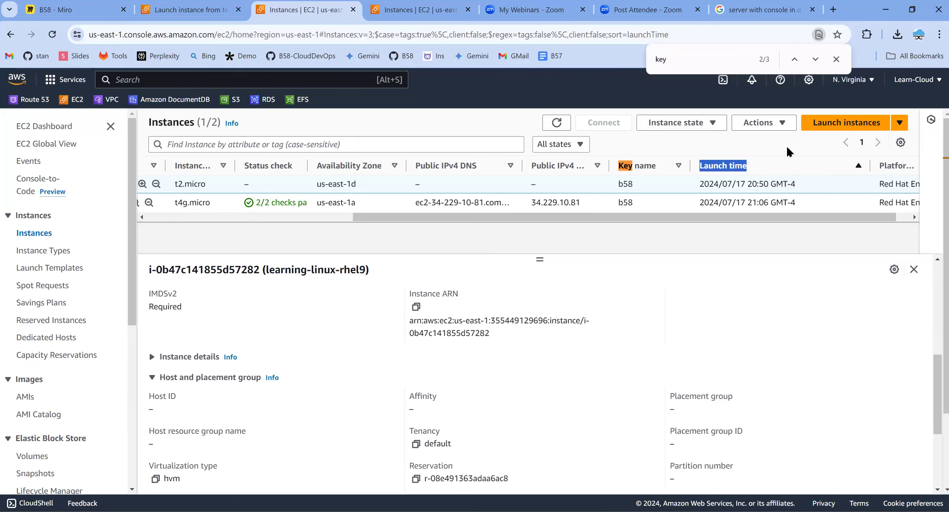
pyautogui.click(766, 154)
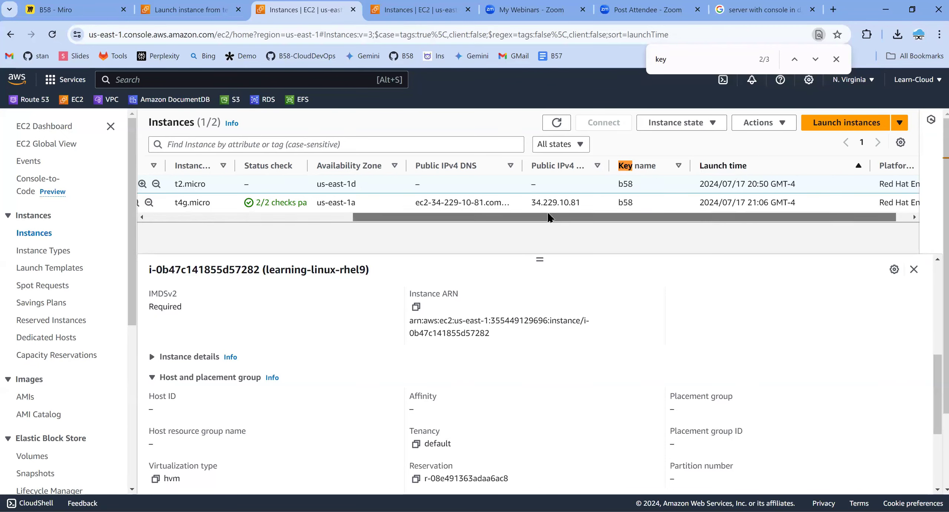
pyautogui.hscroll(-5, 549, 217)
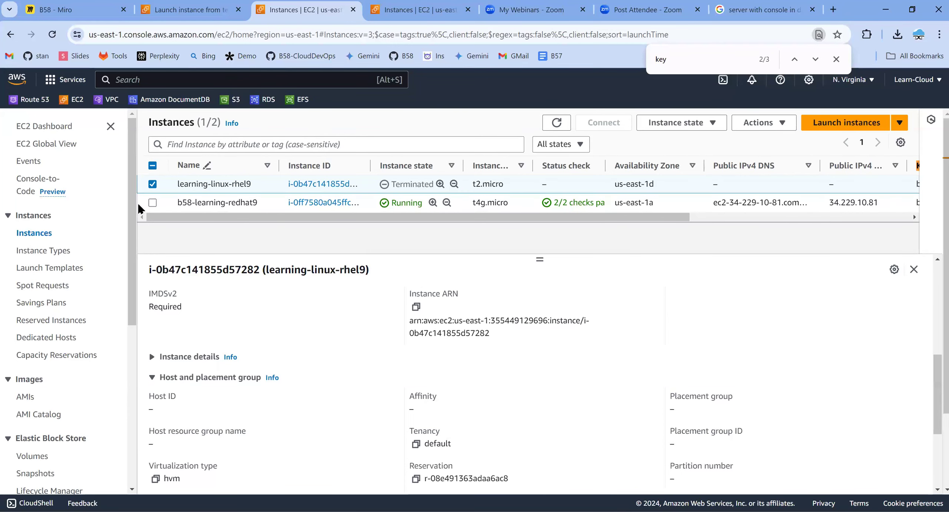
# Step: Select only b58-learning-redhat9, copy its public IPv4 address and close the page search
pyautogui.click(153, 183)
pyautogui.click(152, 203)
pyautogui.click(152, 204)
pyautogui.click(152, 204)
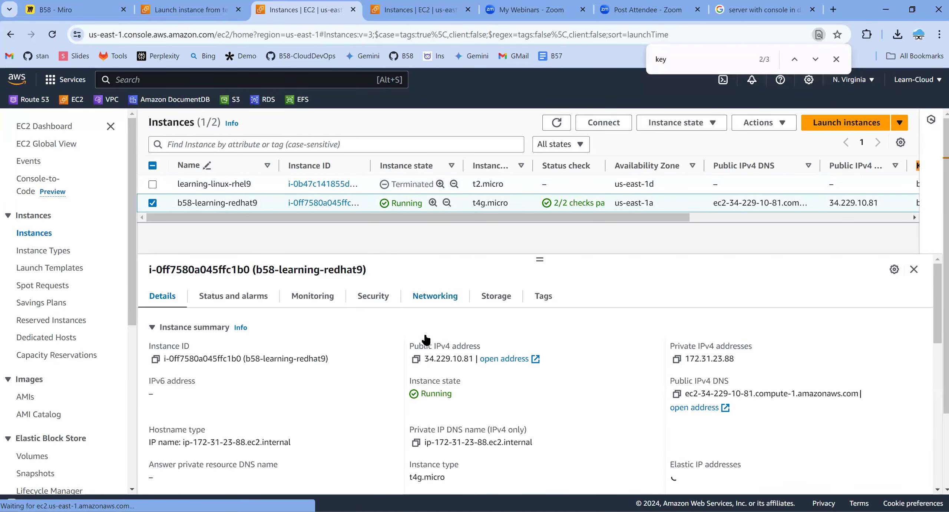
pyautogui.click(416, 359)
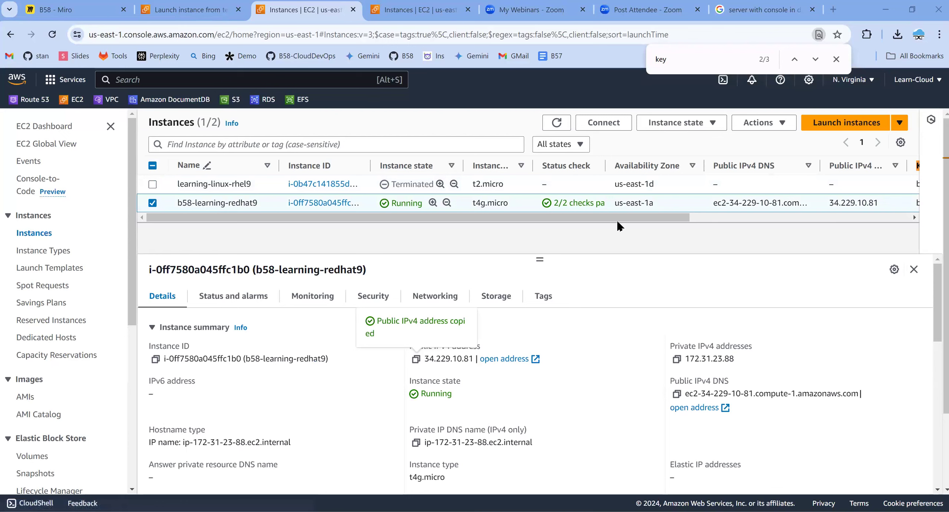
pyautogui.press('Escape')
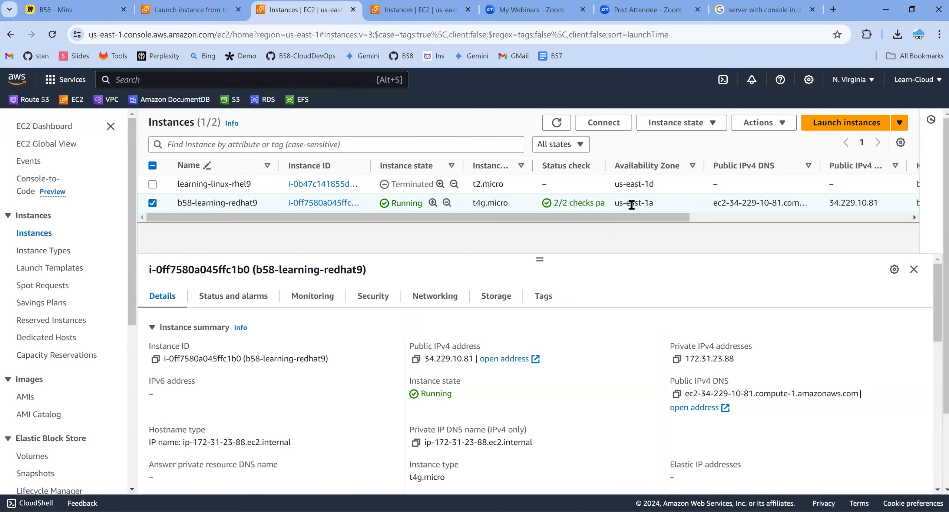
# Step: Terminate the b58-learning-redhat9 instance and confirm the termination
pyautogui.click(713, 122)
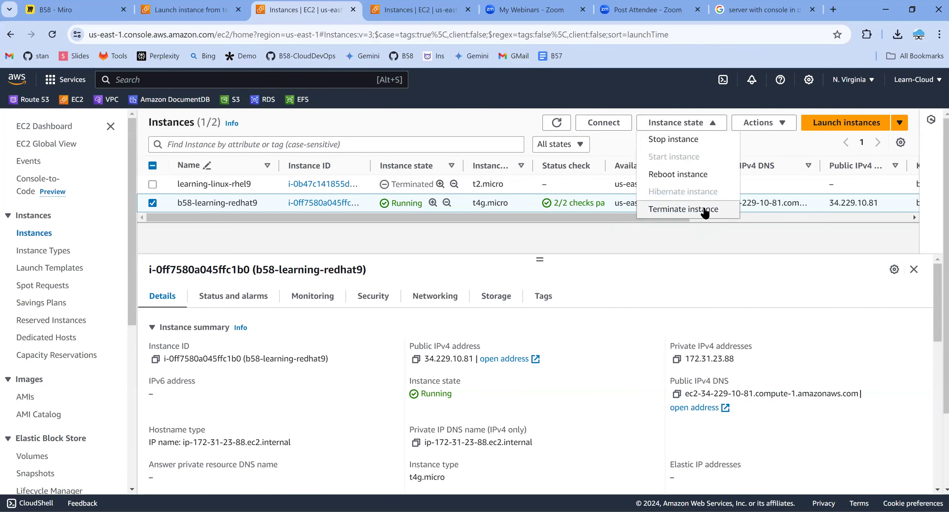
pyautogui.click(705, 209)
pyautogui.click(744, 392)
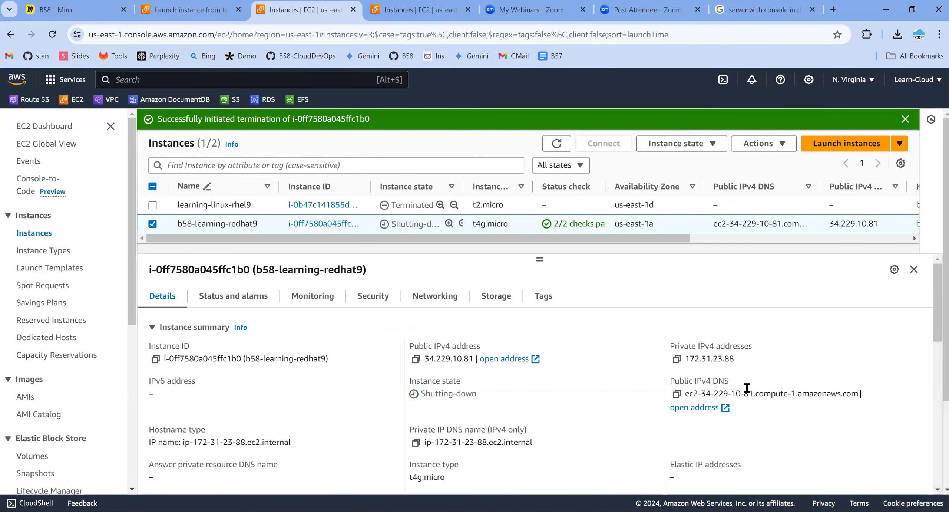
# Step: Clear the instance selection and refresh the instances list, dismissing the termination notice
pyautogui.click(153, 224)
pyautogui.click(152, 205)
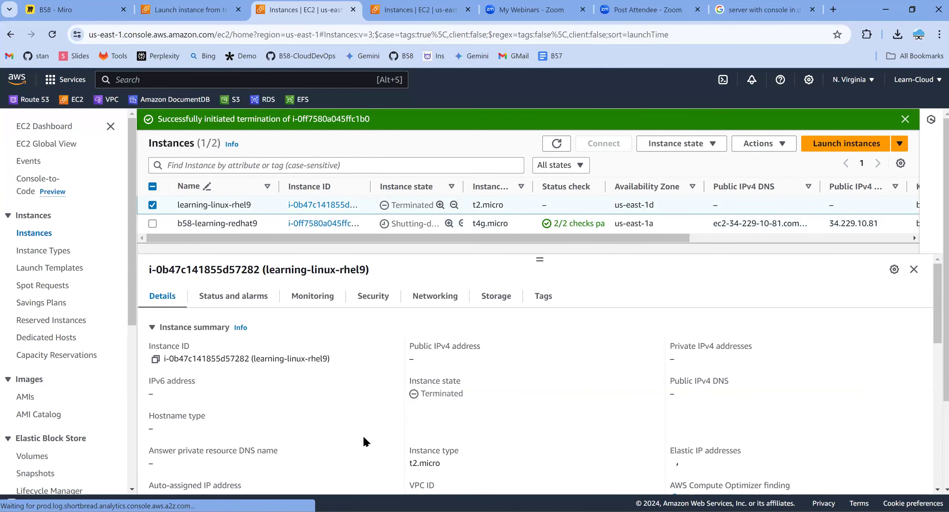
pyautogui.click(152, 205)
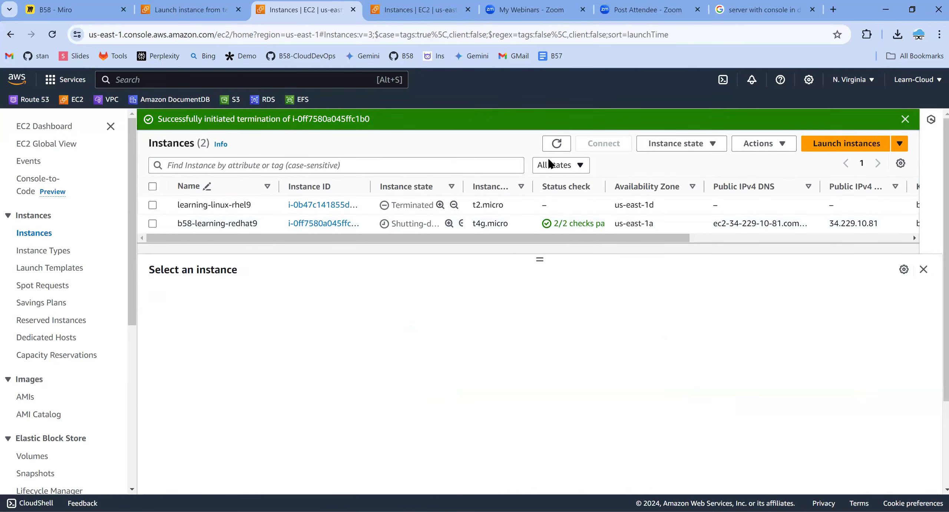
pyautogui.click(556, 143)
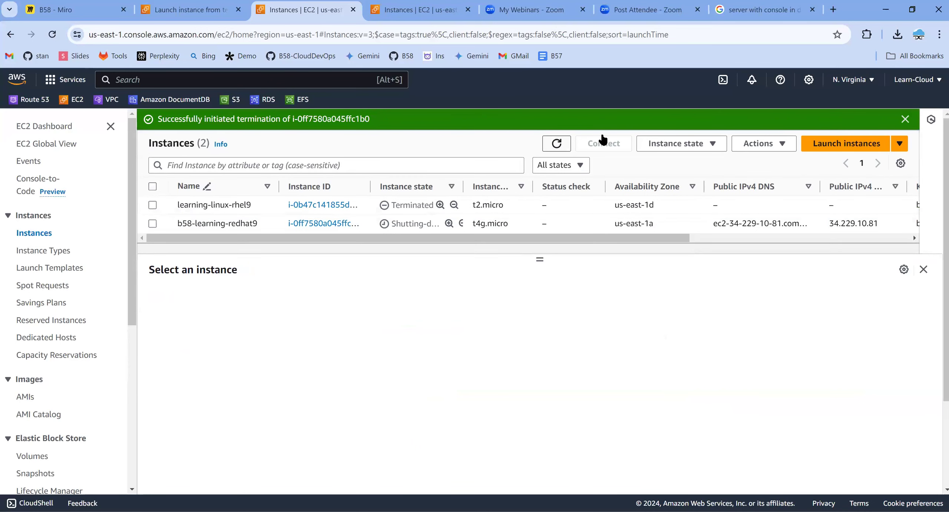
pyautogui.click(905, 119)
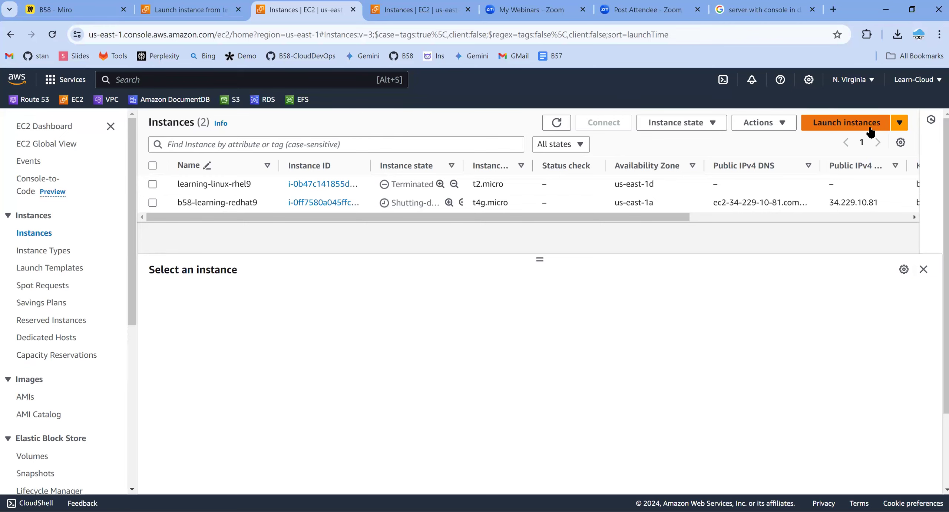
# Step: Switch to the B58 Miro board, dismiss the template picker and add the text "Technical Account Manager" below the server questions
pyautogui.click(55, 21)
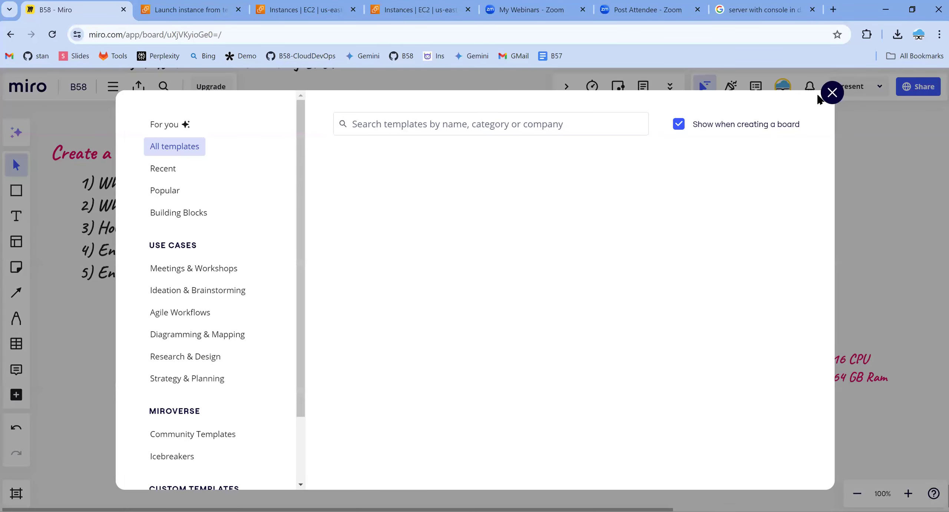
pyautogui.click(831, 93)
pyautogui.press('t')
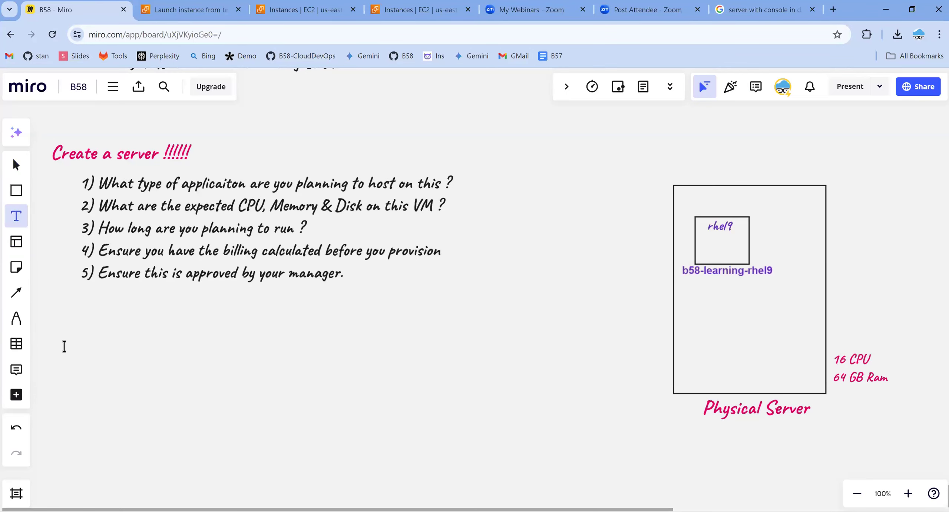
pyautogui.click(64, 344)
pyautogui.write('Techni')
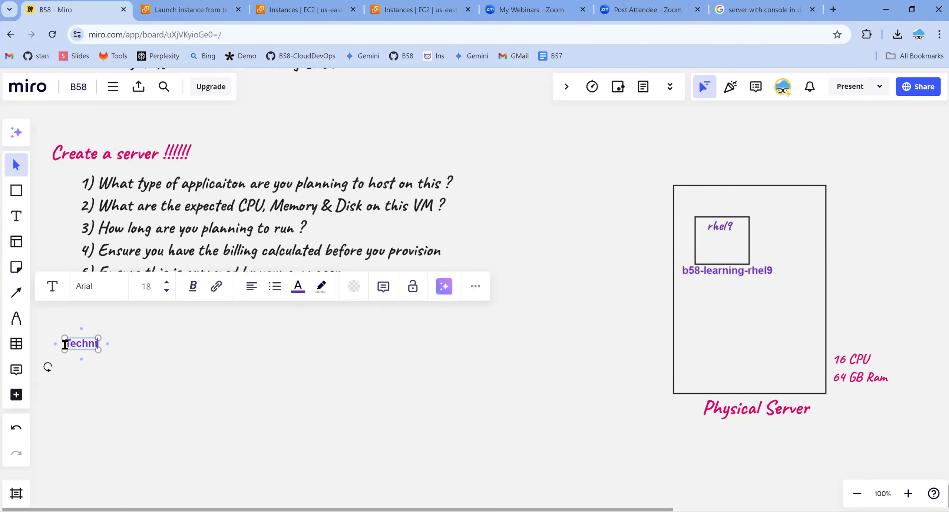
pyautogui.write('cal Account ')
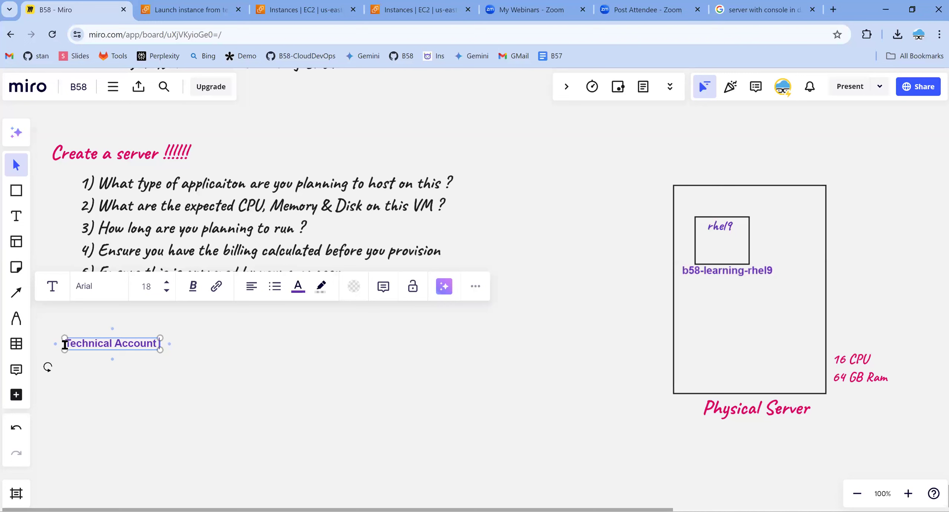
pyautogui.write('Manager')
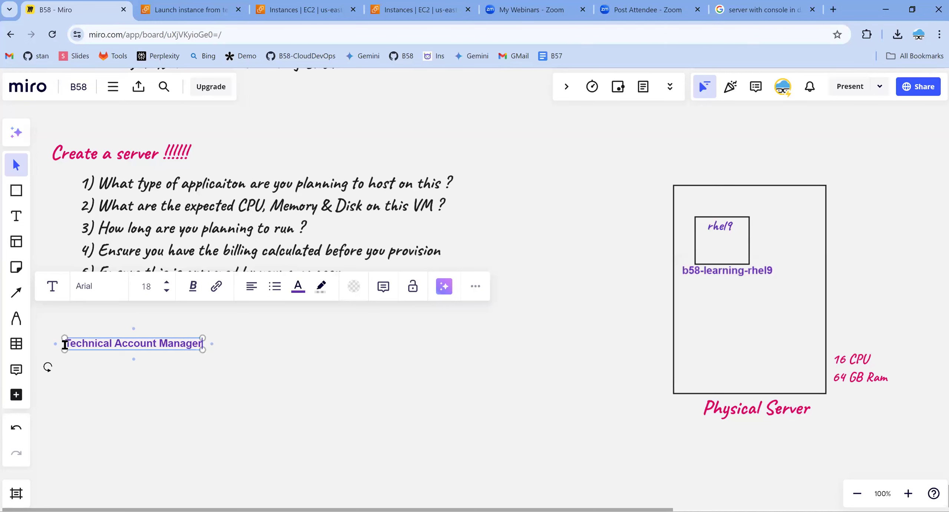
# Step: Format the "Technical Account Manager" text in the Caveat font at size 24
pyautogui.doubleClick(110, 344)
pyautogui.click(110, 344)
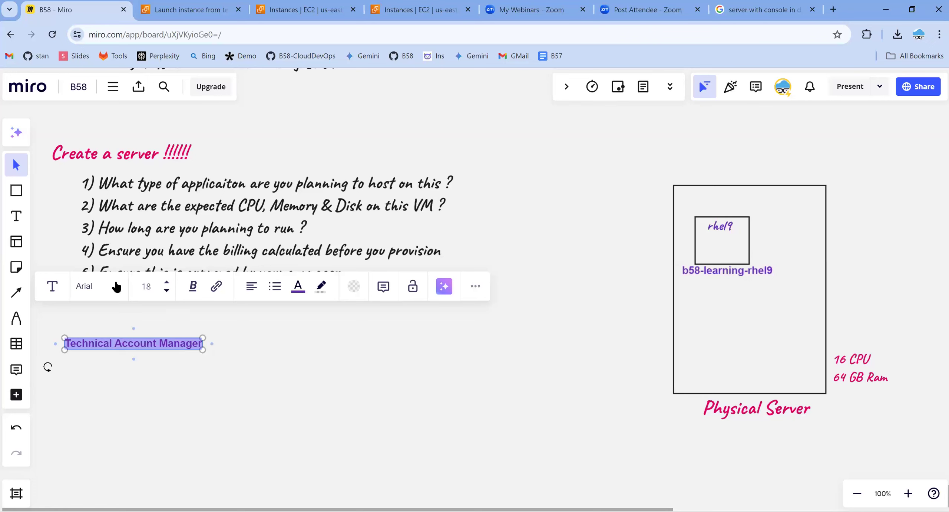
pyautogui.click(90, 290)
pyautogui.click(102, 345)
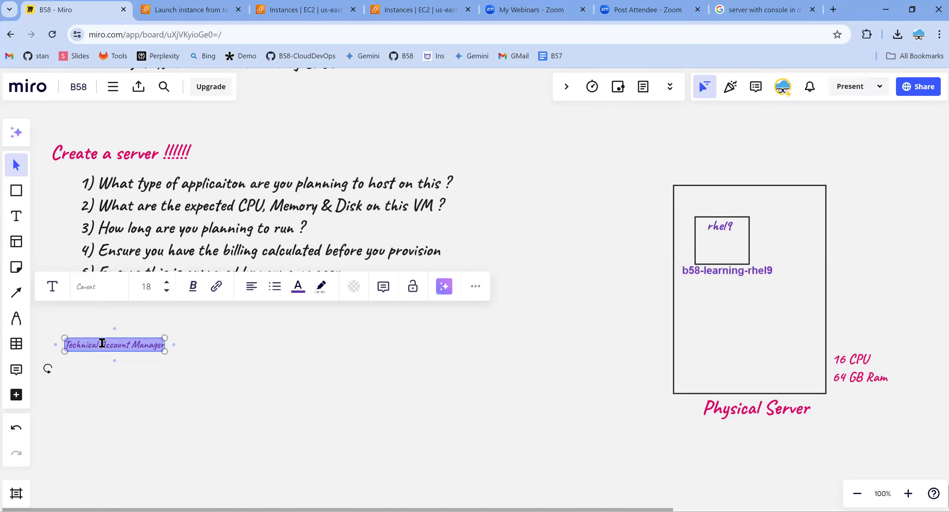
pyautogui.click(166, 281)
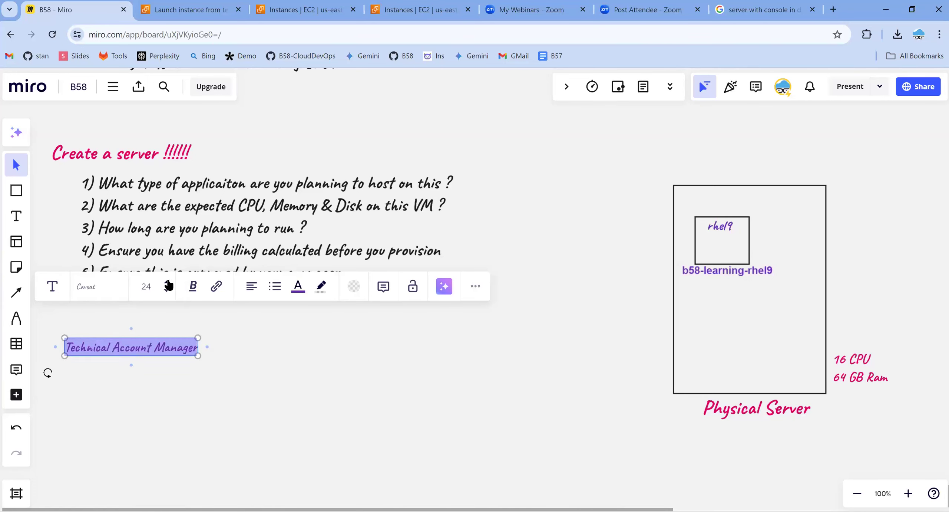
# Step: Set the "Technical Account Manager" text to size 36 and align it with the "Create a server" heading below the questions
pyautogui.click(166, 281)
pyautogui.click(186, 335)
pyautogui.moveTo(198, 355); pyautogui.dragTo(186, 322)
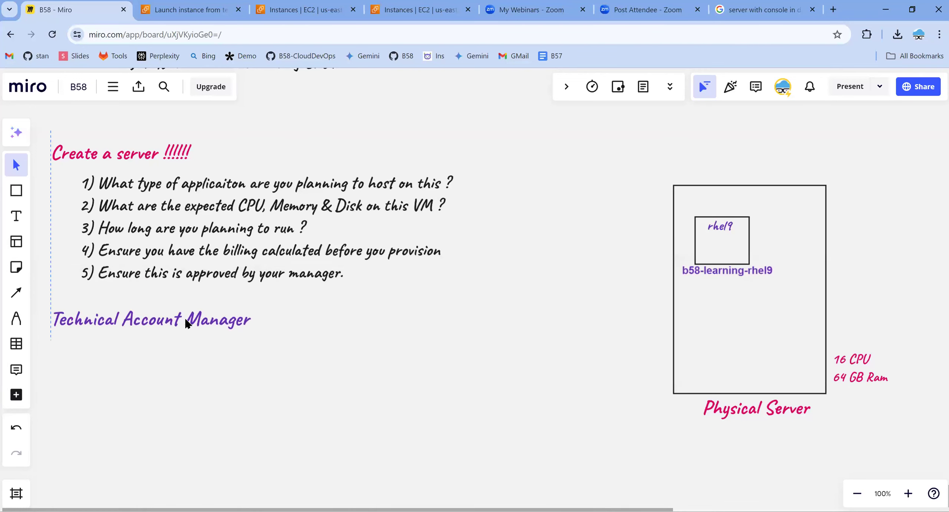
pyautogui.moveTo(44, 130); pyautogui.dragTo(477, 346)
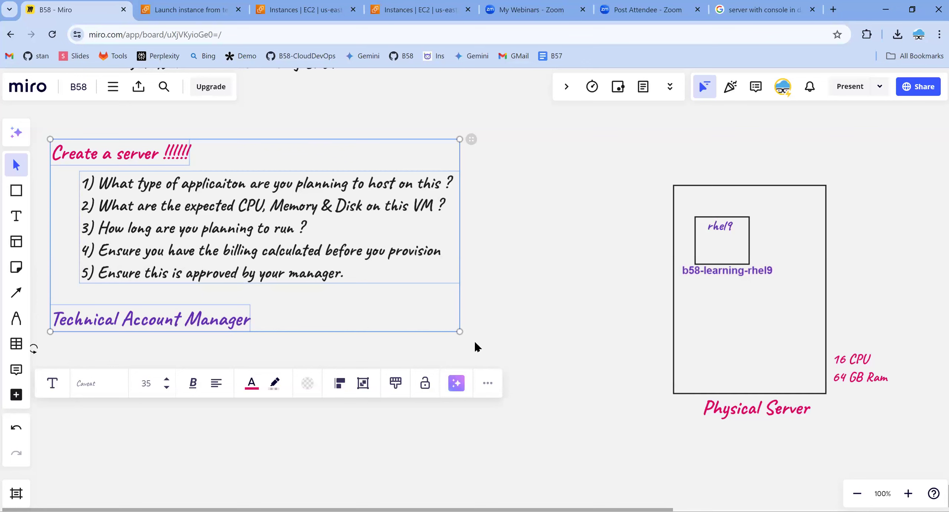
pyautogui.click(469, 345)
pyautogui.moveTo(489, 349); pyautogui.dragTo(49, 139)
pyautogui.press('XF86AudioRaiseVolume')
pyautogui.press('XF86AudioRaiseVolume')
pyautogui.press('XF86AudioLowerVolume')
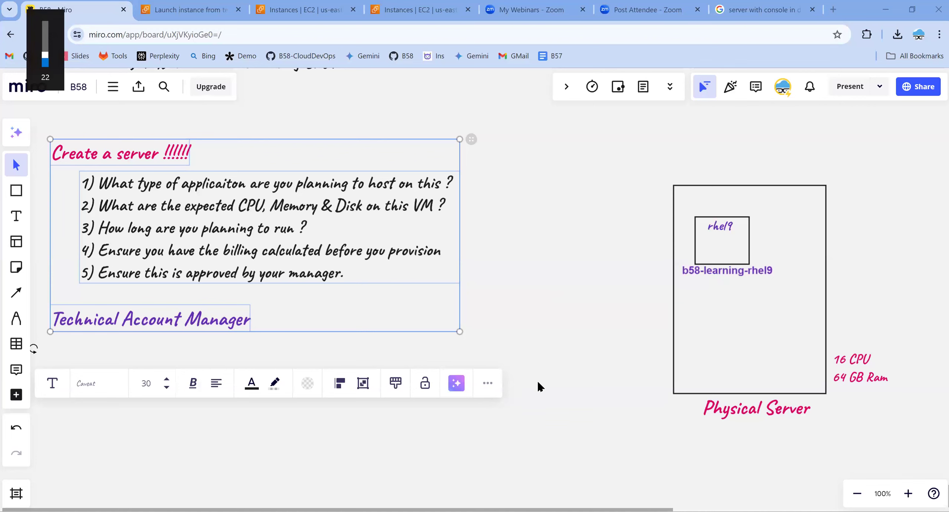
pyautogui.click(490, 358)
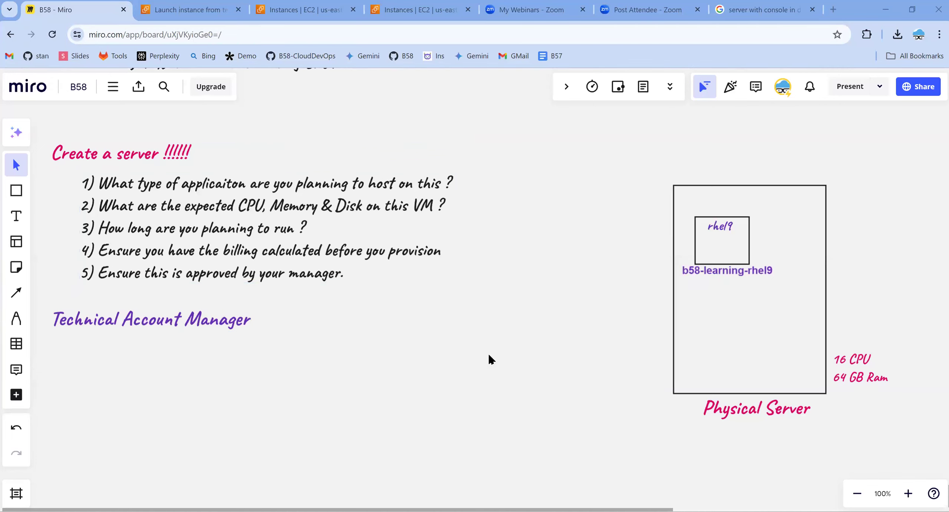
pyautogui.press('XF86AudioLowerVolume')
# Step: Switch to the AWS EC2 console, open the instances list and examine the listed instance's details, narrowing the Status check column
pyautogui.click(149, 15)
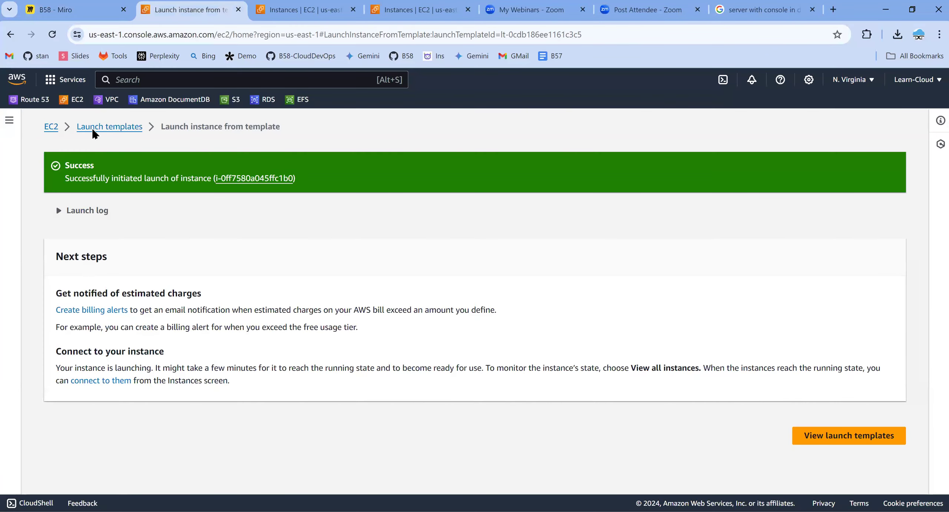
pyautogui.click(51, 127)
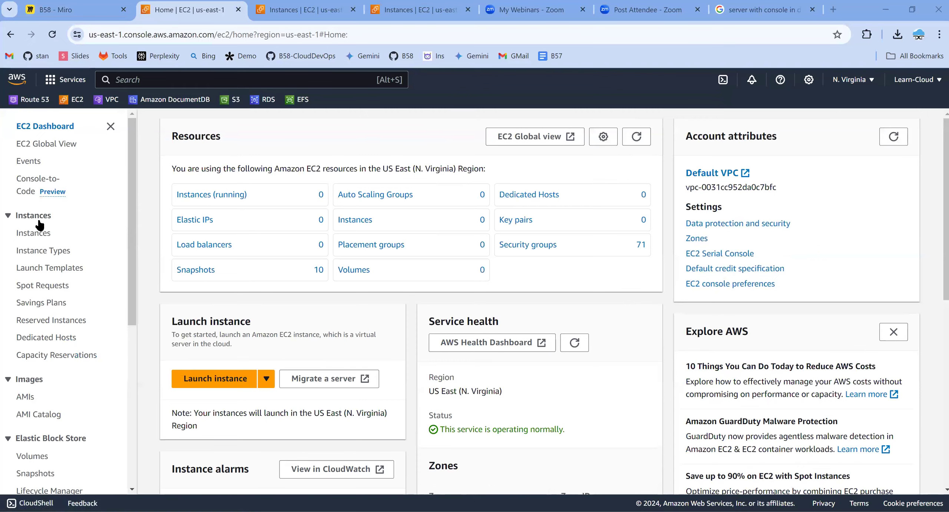
pyautogui.click(35, 237)
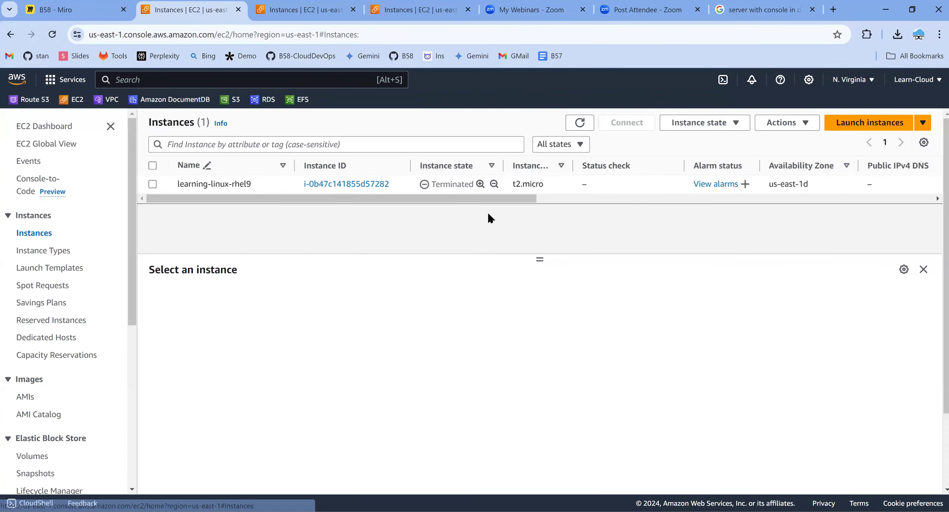
pyautogui.moveTo(510, 201); pyautogui.dragTo(859, 211)
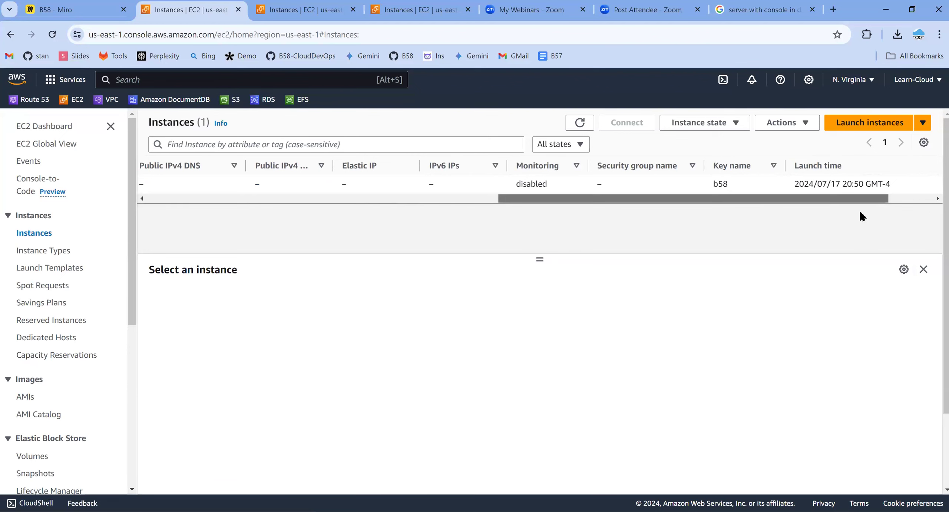
pyautogui.hscroll(-10, 443, 182)
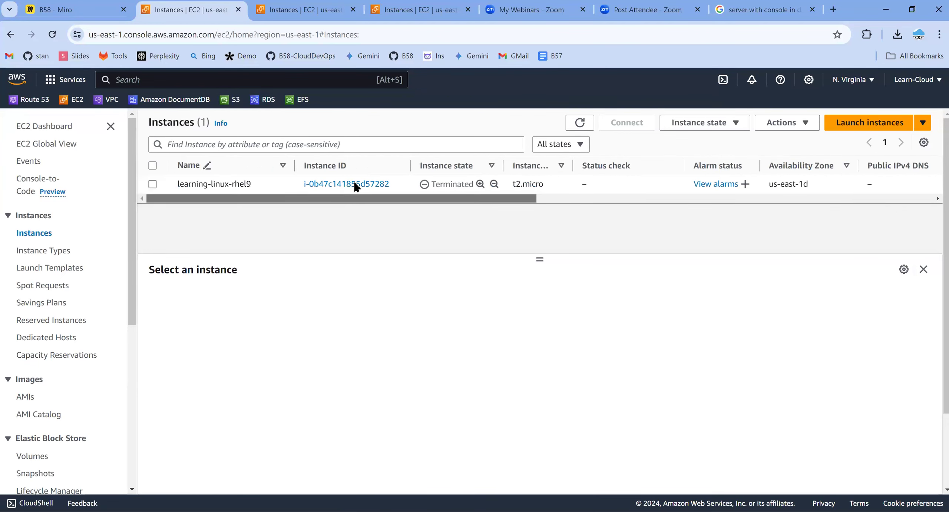
pyautogui.moveTo(684, 166); pyautogui.dragTo(611, 167)
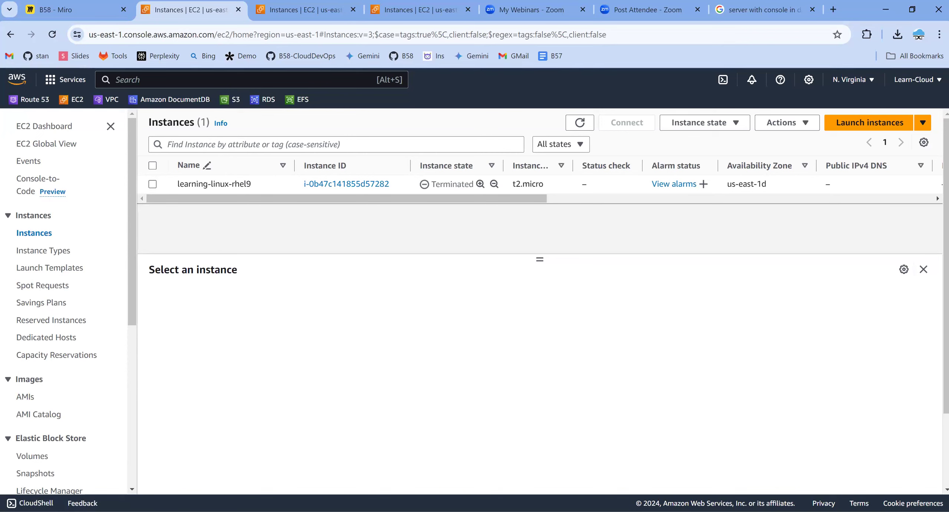
pyautogui.press('XF86AudioRaiseVolume')
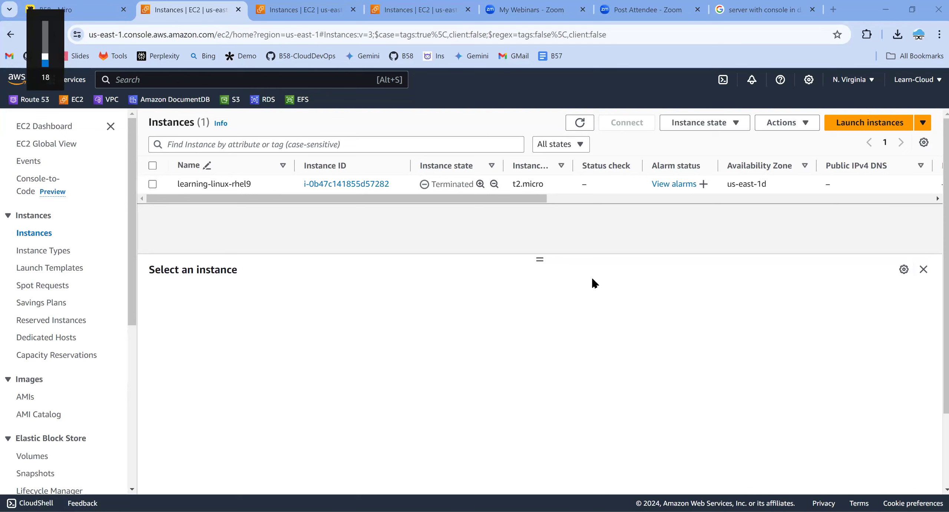
# Step: Switch back to the B58 Miro board and add the text "When to reach AWS Support ?" below "Technical Account Manager"
pyautogui.click(97, 14)
pyautogui.scroll(-3, 321, 387)
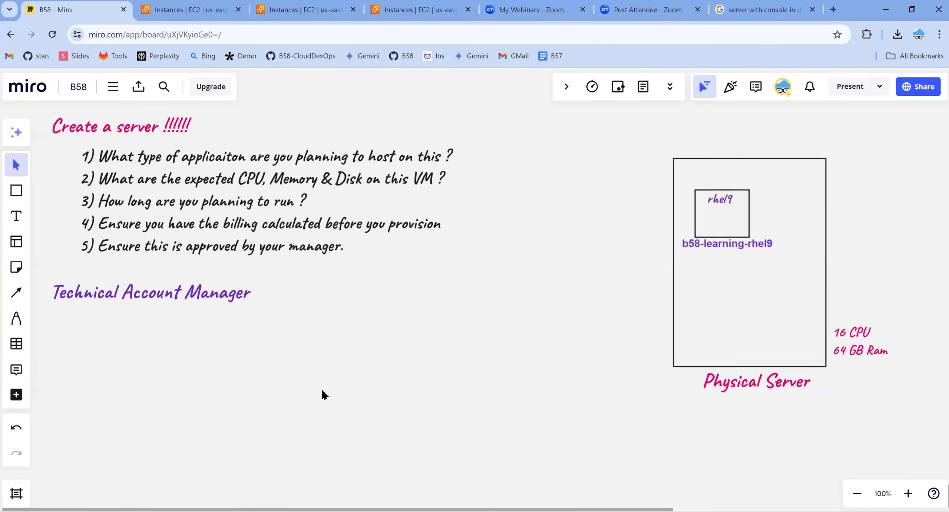
pyautogui.click(16, 215)
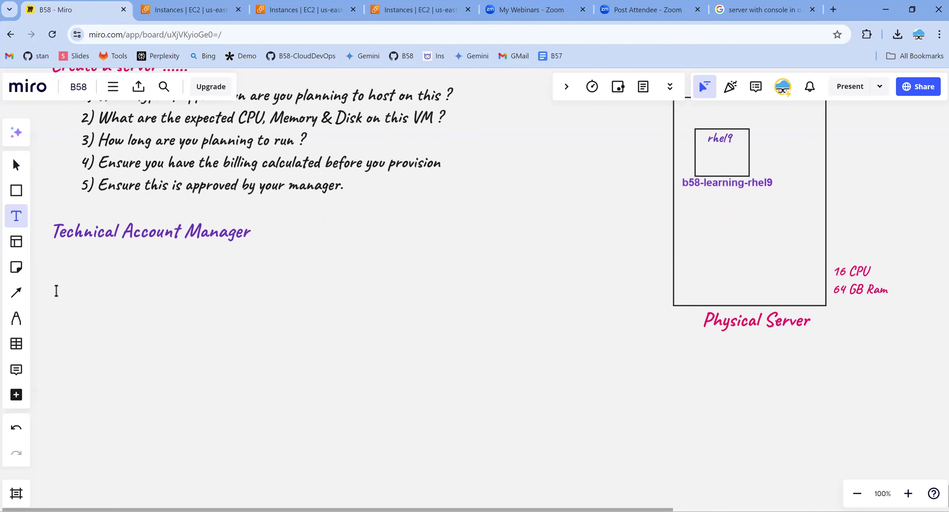
pyautogui.click(51, 282)
pyautogui.write('When tp')
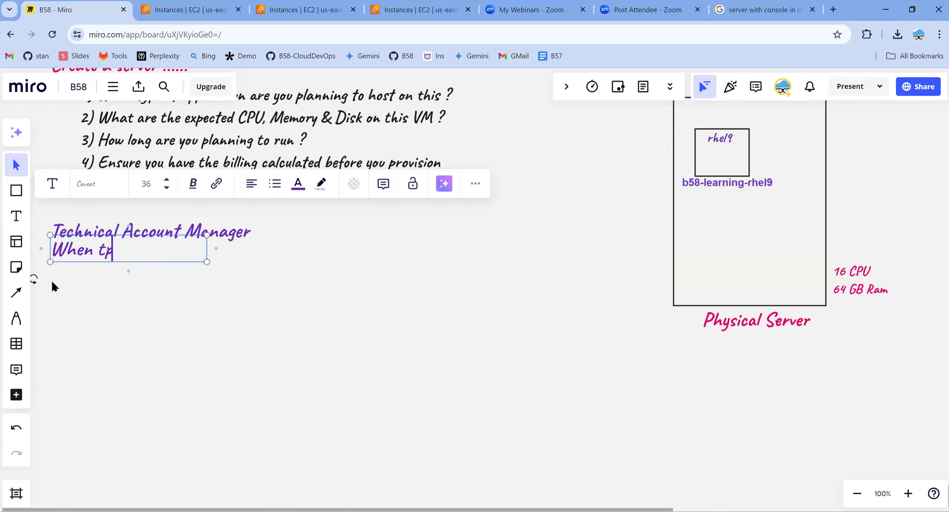
pyautogui.press('BackSpace')
pyautogui.write('o reach AWS')
pyautogui.press('Return')
pyautogui.write('Support')
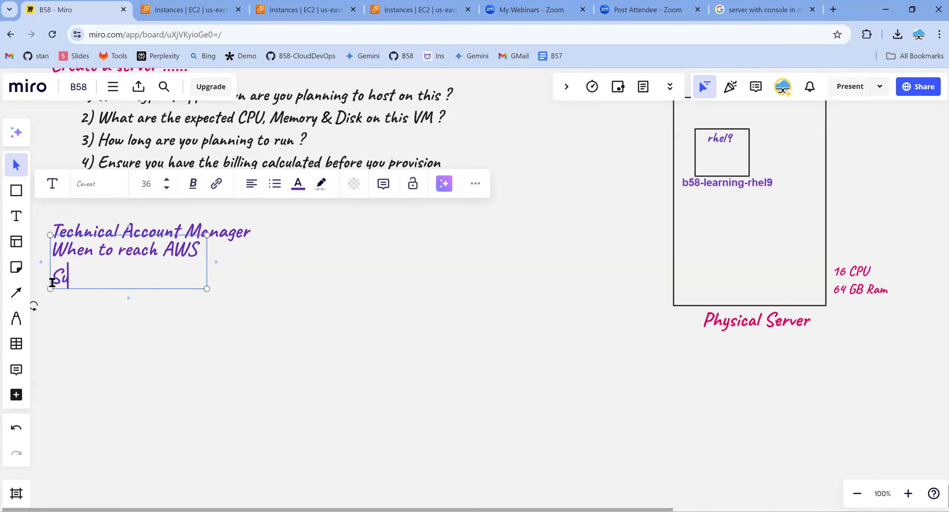
pyautogui.write(' ?')
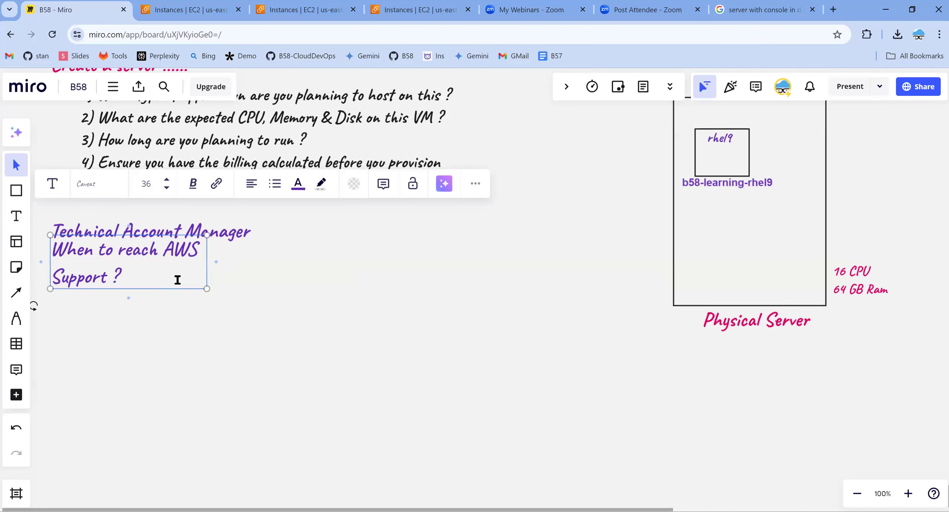
# Step: Widen the "When to reach AWS Support ?" text to fit one line and move it lower into the empty area
pyautogui.moveTo(207, 272); pyautogui.dragTo(276, 263)
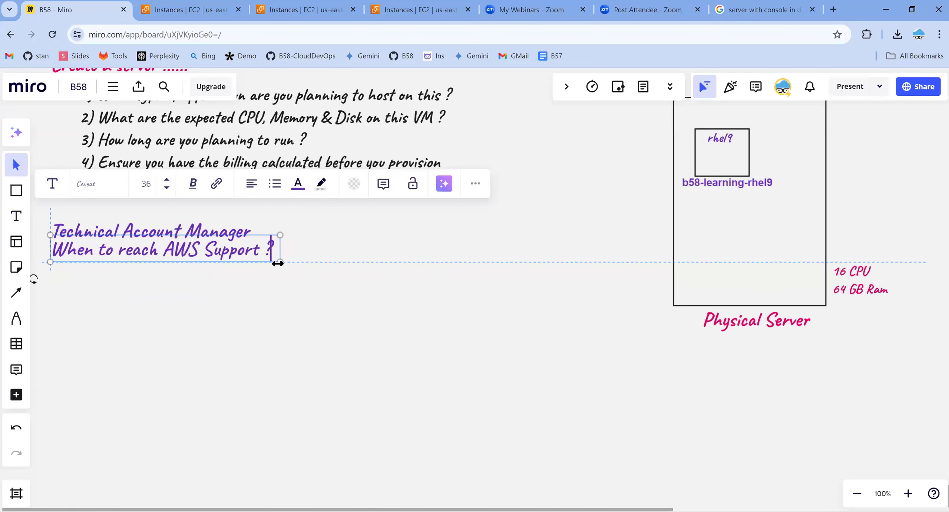
pyautogui.moveTo(184, 251); pyautogui.dragTo(180, 307)
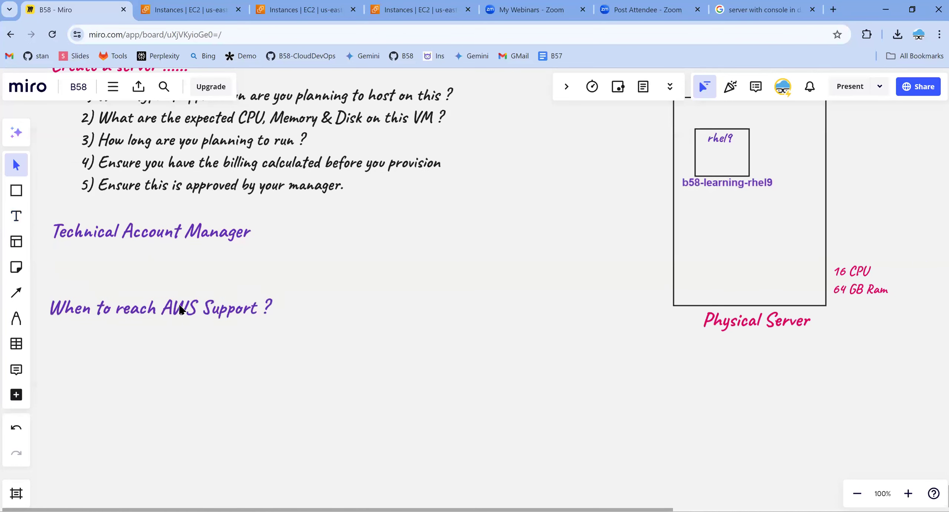
pyautogui.scroll(-5, 458, 357)
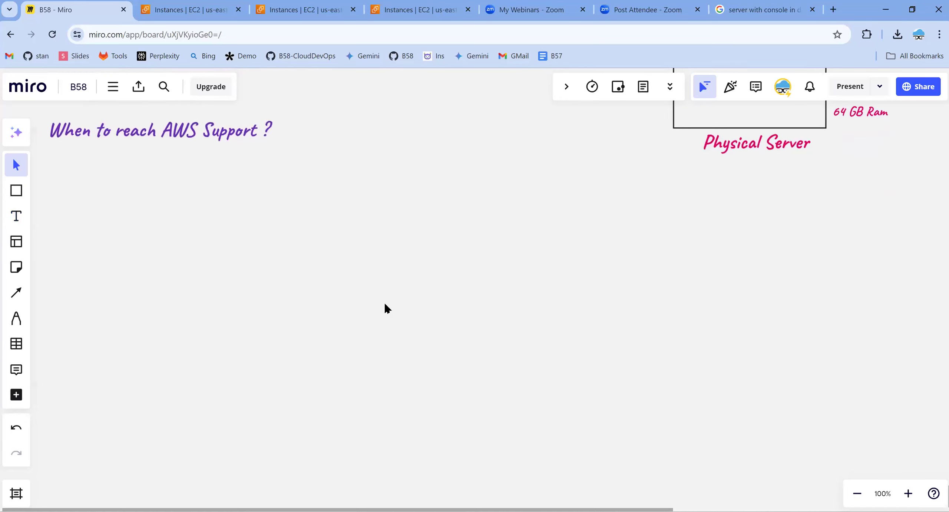
pyautogui.moveTo(220, 134); pyautogui.dragTo(294, 268)
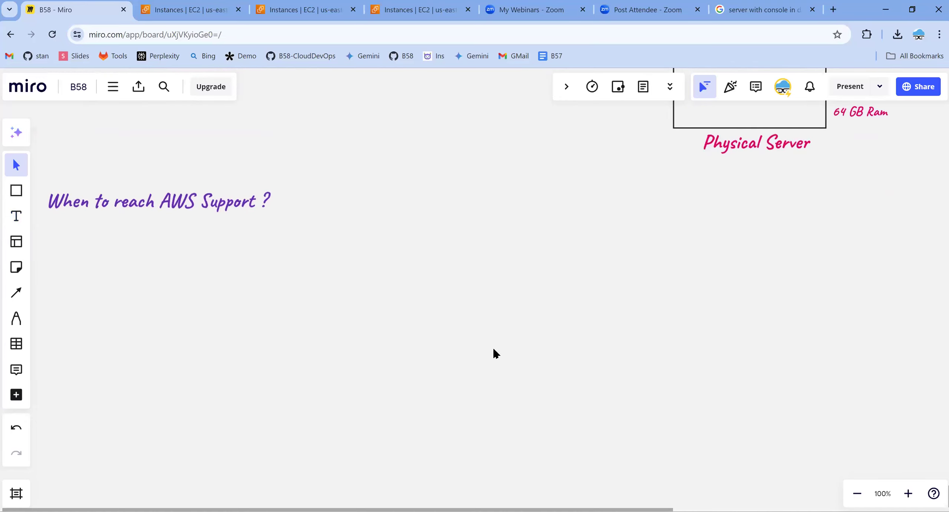
pyautogui.scroll(-2, 496, 353)
pyautogui.moveTo(185, 147); pyautogui.dragTo(196, 129)
# Step: Add a numbered list under the AWS Support heading: "1) For any technical questions" and "2) Billing or account re"
pyautogui.click(16, 215)
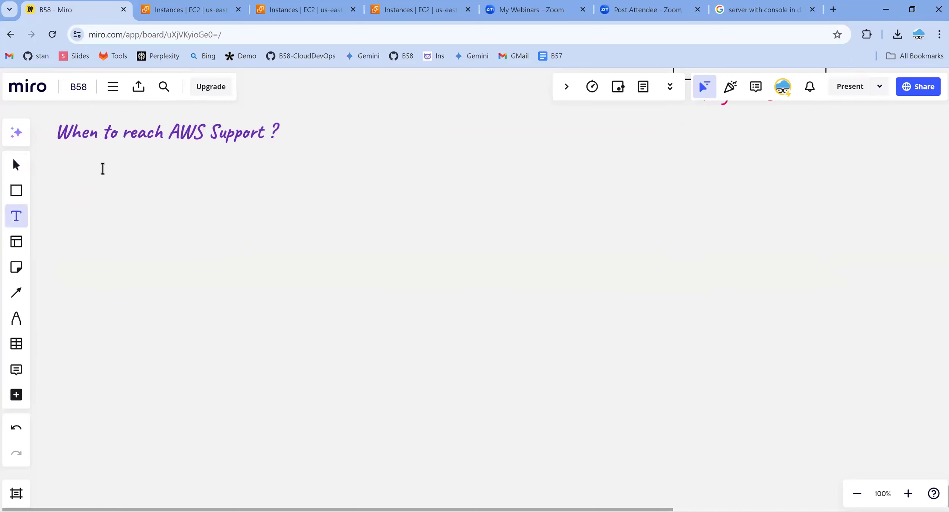
pyautogui.click(101, 169)
pyautogui.write('1) Fo')
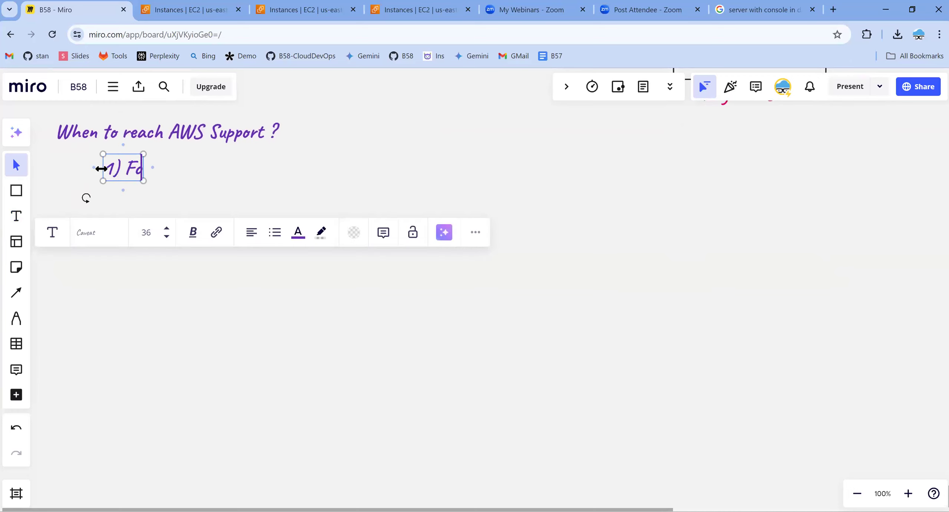
pyautogui.write('r dn')
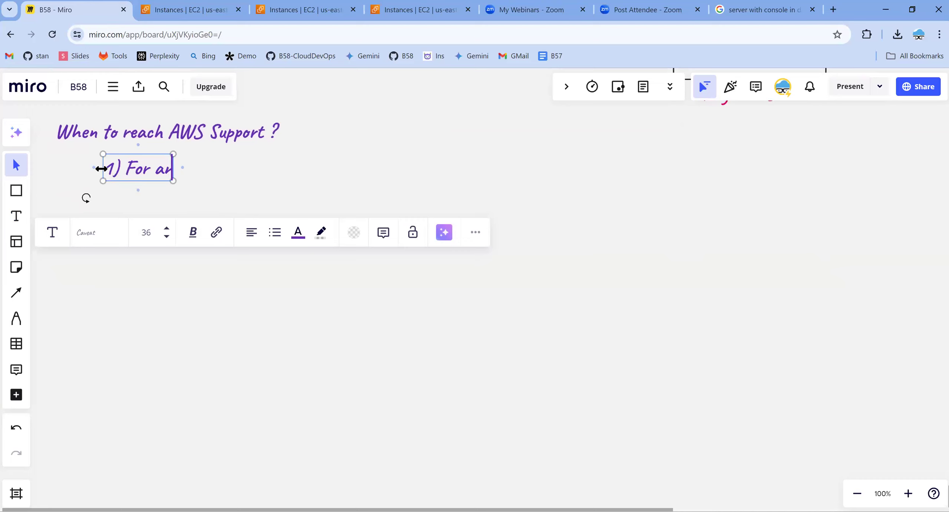
pyautogui.write('y technical questions')
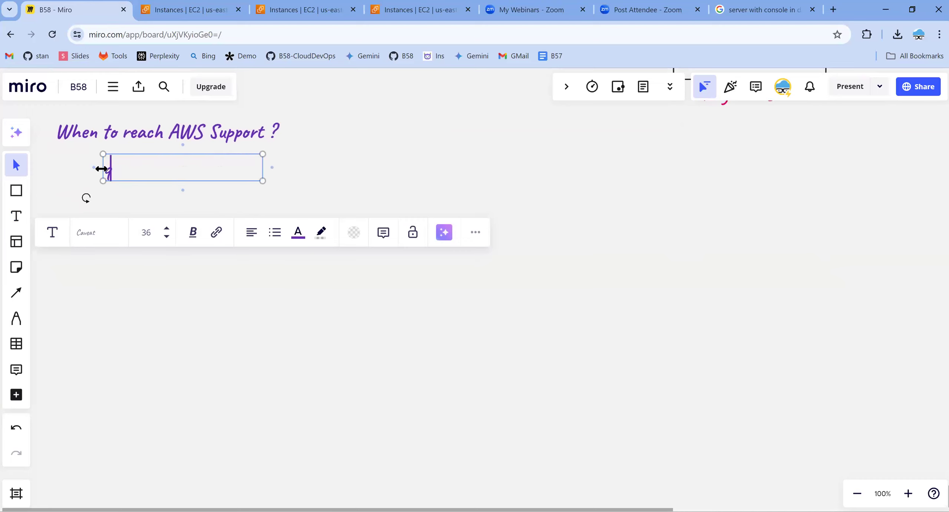
pyautogui.write(' or')
pyautogui.press('BackSpace')
pyautogui.press('BackSpace')
pyautogui.press('BackSpace')
pyautogui.press('Return')
pyautogui.write('2) Billing or')
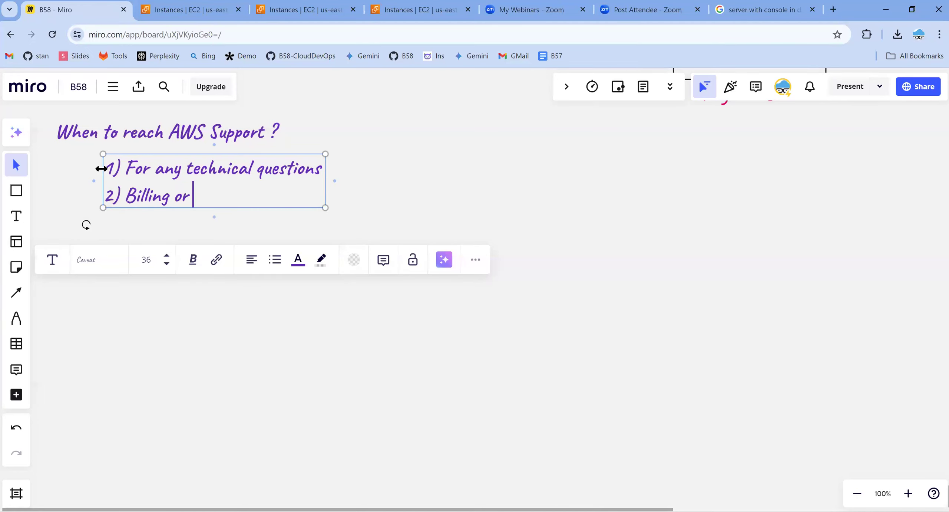
pyautogui.write(' account re')
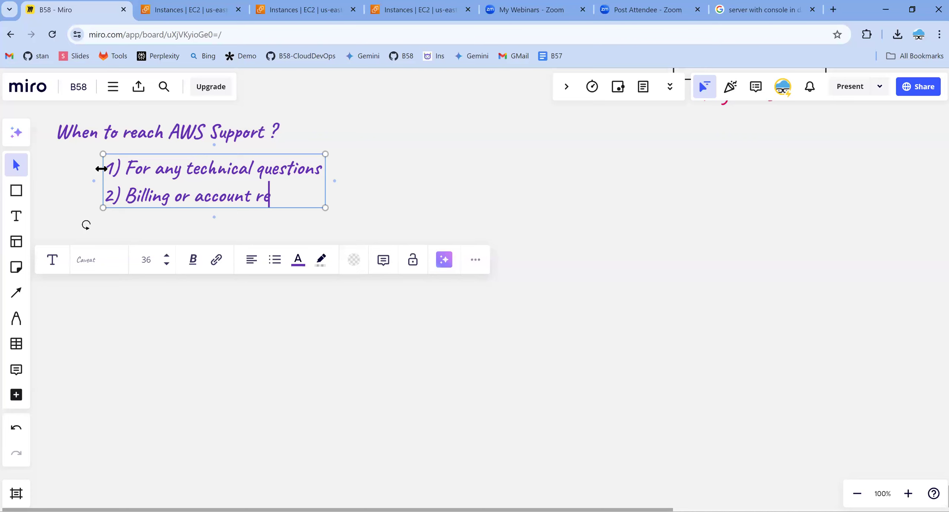
# Step: Complete the second list item as "2) Billing or account related issues", widen the text box to fit it on one line, and reposition the list
pyautogui.write('lated issues')
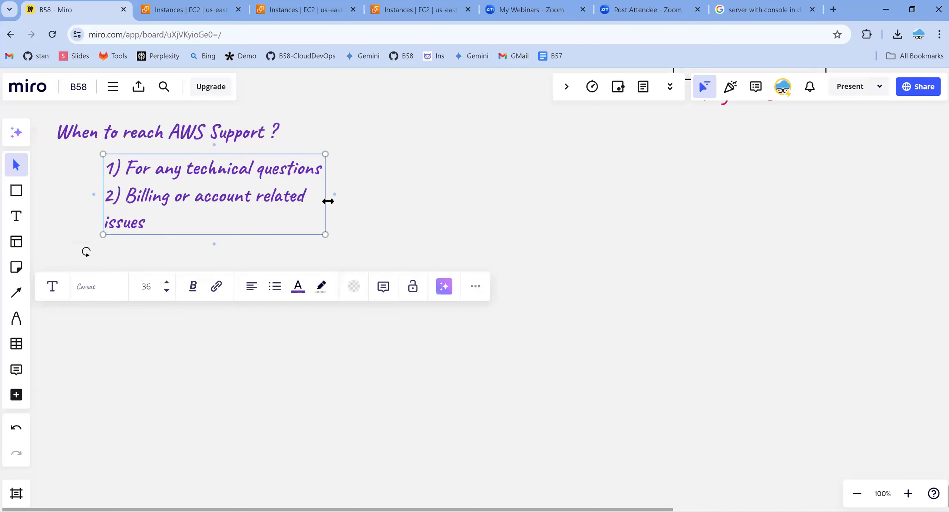
pyautogui.moveTo(328, 202); pyautogui.dragTo(437, 210)
pyautogui.click(671, 271)
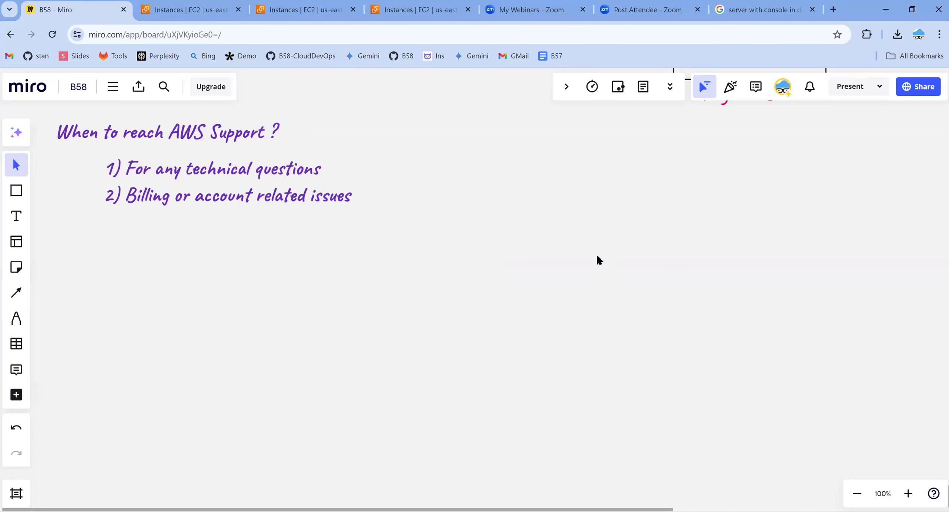
pyautogui.moveTo(265, 189); pyautogui.dragTo(252, 191)
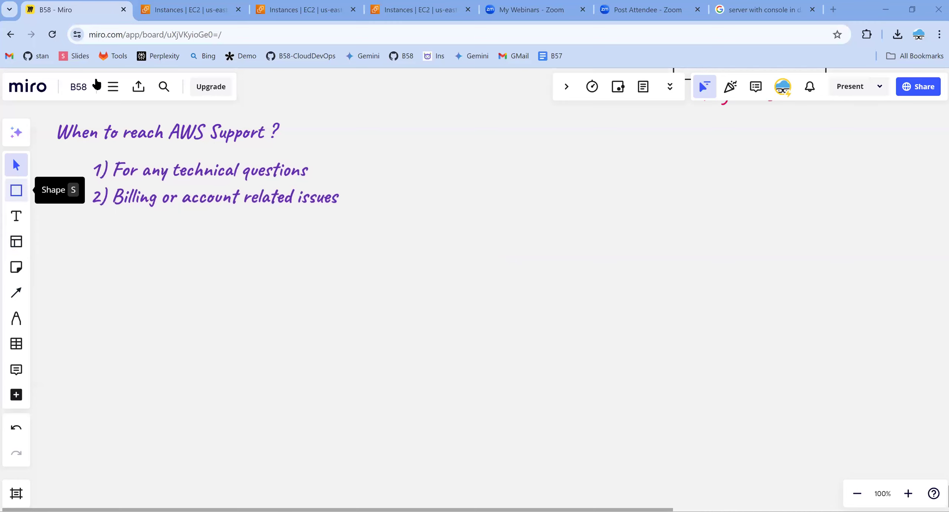
# Step: Switch to the AWS console with the EC2 instances and open the Support Center
pyautogui.click(176, 15)
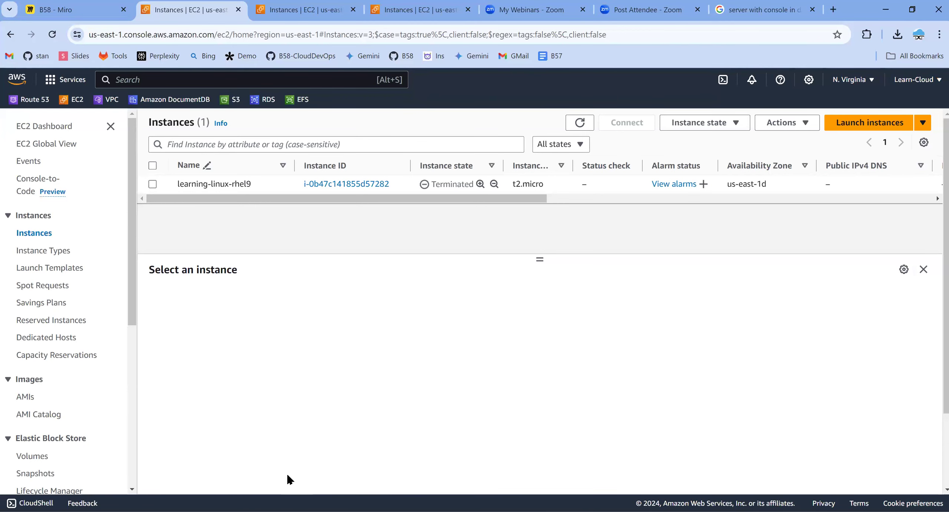
pyautogui.press('XF86AudioLowerVolume')
pyautogui.click(781, 80)
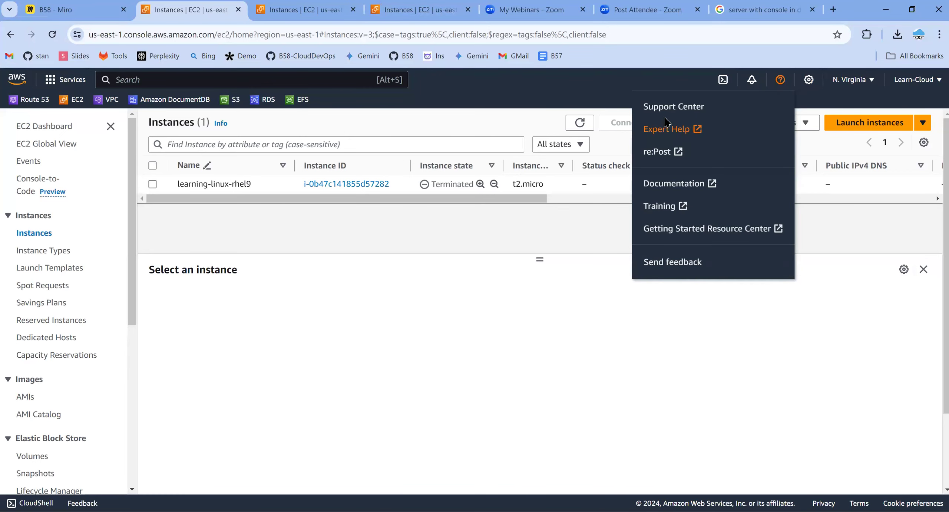
pyautogui.click(687, 109)
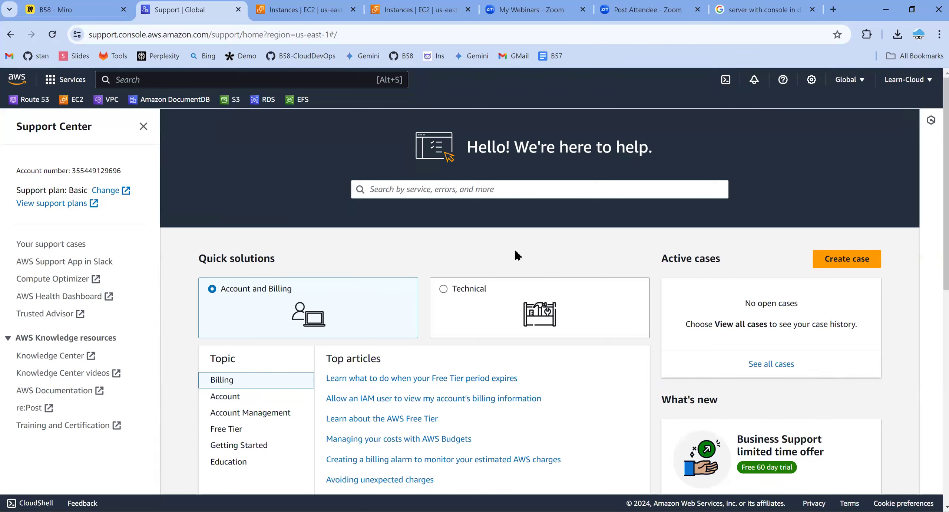
# Step: Look at the Account and Billing quick solutions in the Support Center, and show the Technical topics instead
pyautogui.scroll(-3, 523, 315)
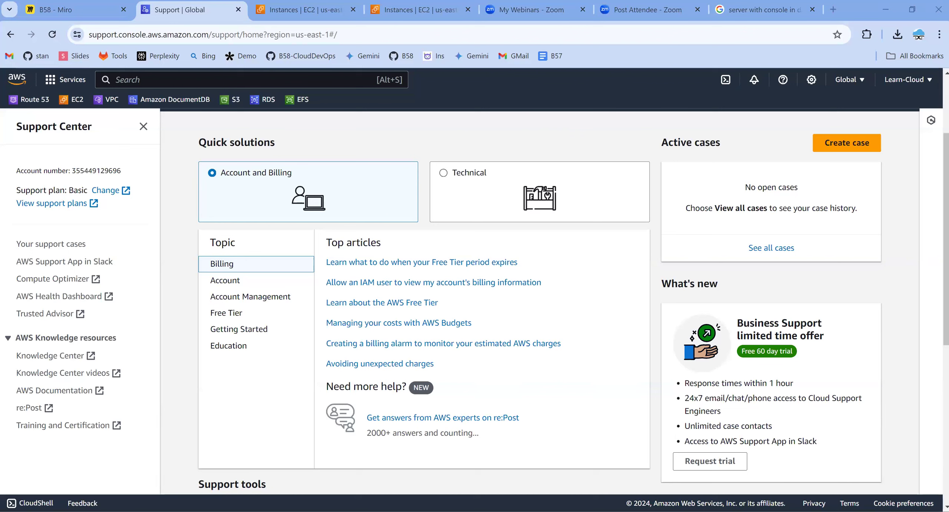
pyautogui.press('XF86AudioMicMute')
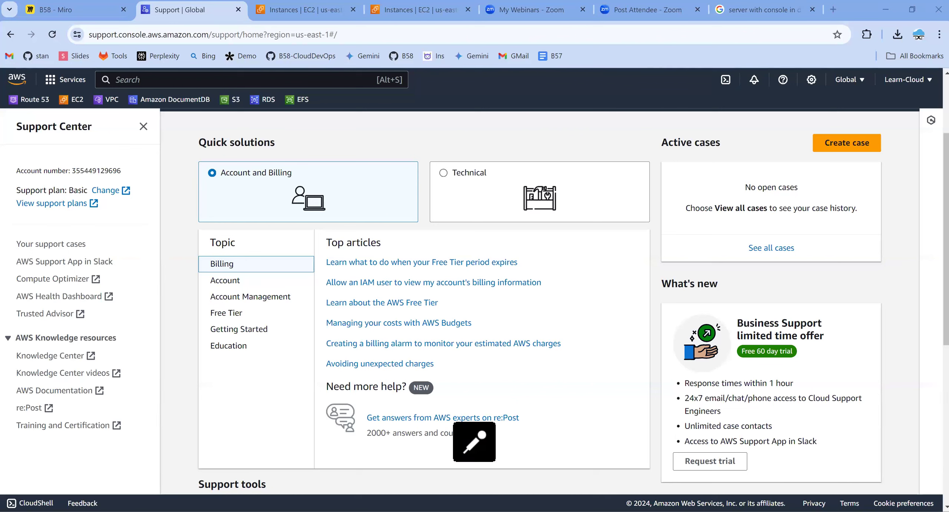
pyautogui.moveTo(218, 177); pyautogui.dragTo(299, 173)
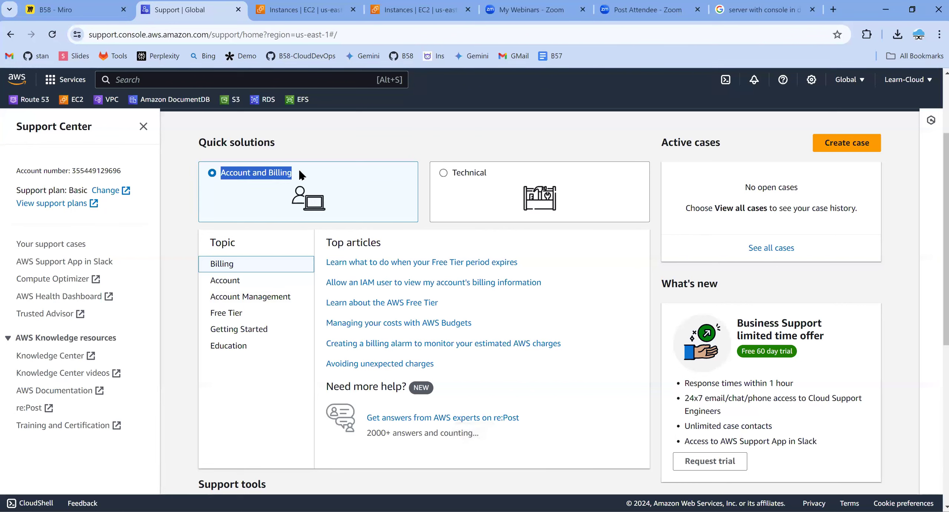
pyautogui.click(378, 127)
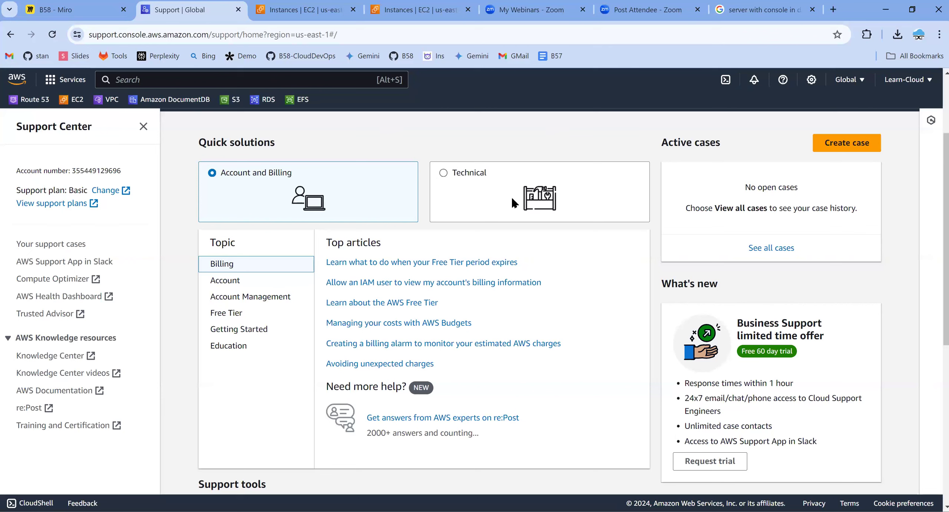
pyautogui.click(444, 173)
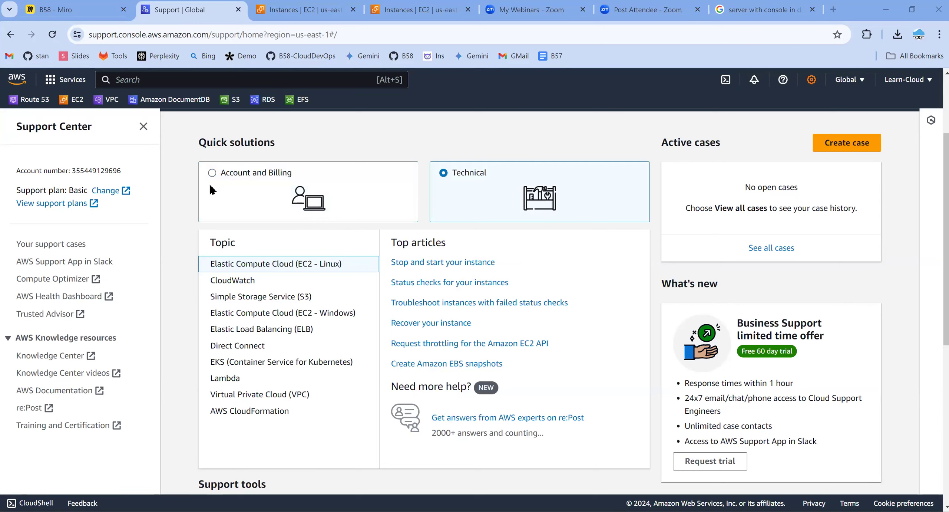
# Step: Close the Zoom, Google search and extra EC2 Instances browser tabs, keeping the Miro board and the Support Center
pyautogui.click(583, 10)
pyautogui.click(582, 10)
pyautogui.click(582, 10)
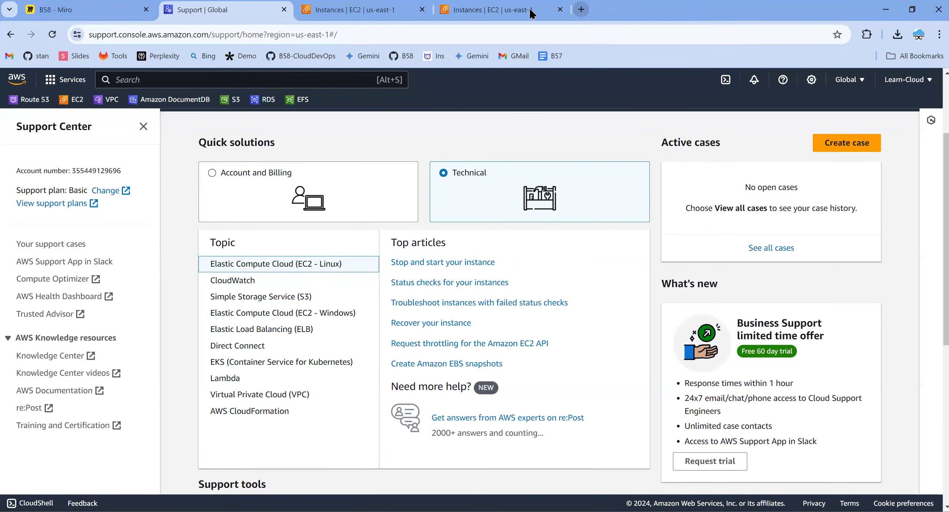
pyautogui.click(554, 9)
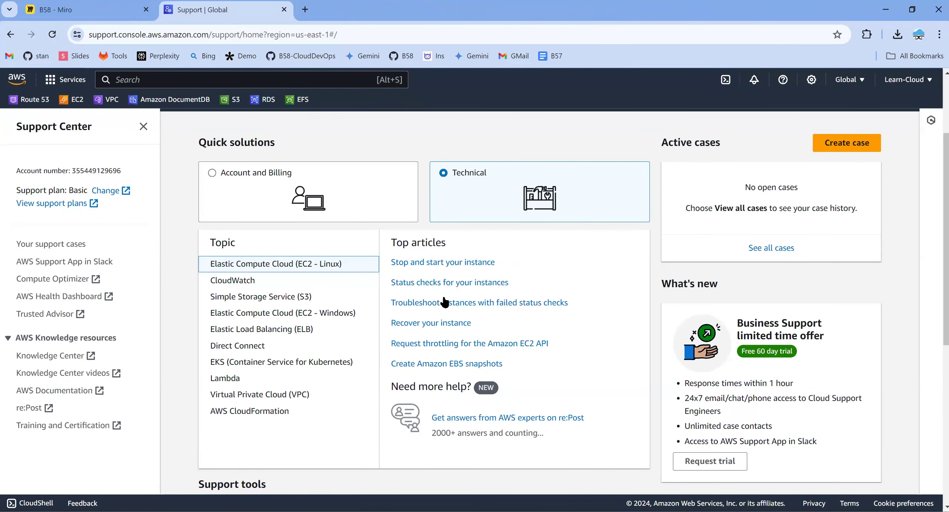
# Step: Start creating a new support case from the Support Center
pyautogui.scroll(-1, 483, 394)
pyautogui.scroll(-1, 483, 397)
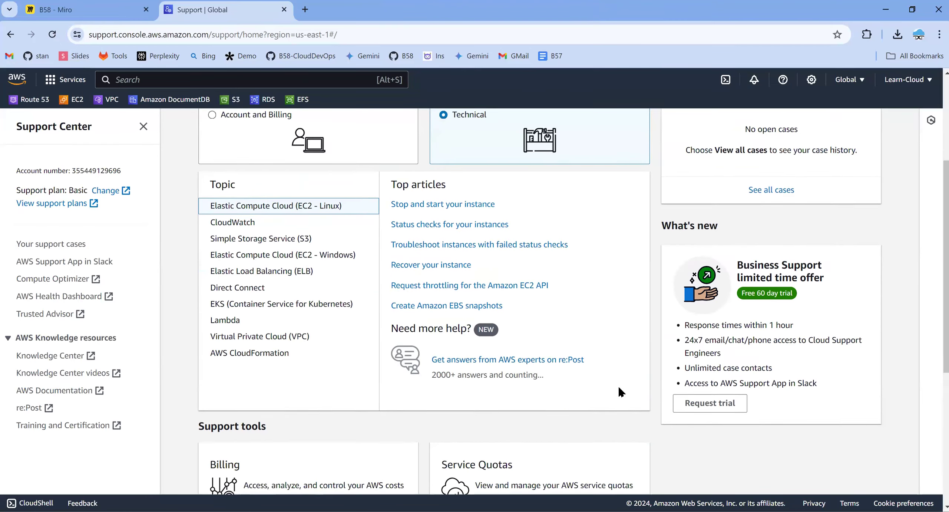
pyautogui.scroll(5, 618, 386)
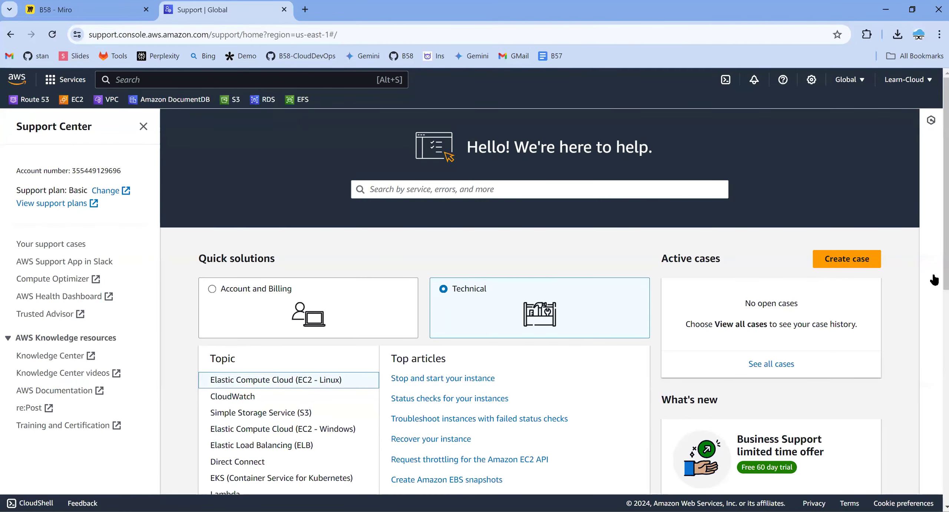
pyautogui.click(838, 264)
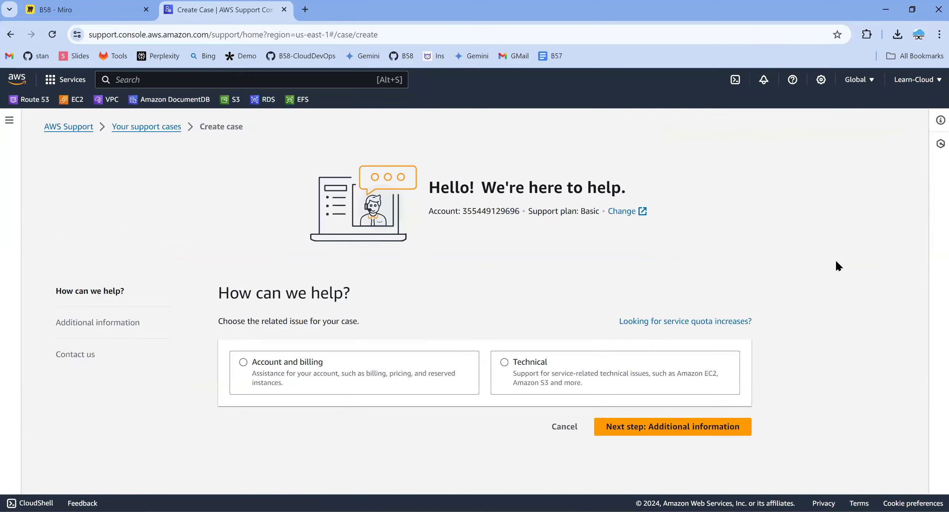
# Step: Choose Technical as the issue type and examine its description and the Business Support limited time offer
pyautogui.click(504, 363)
pyautogui.scroll(-5, 567, 356)
pyautogui.scroll(-1, 619, 418)
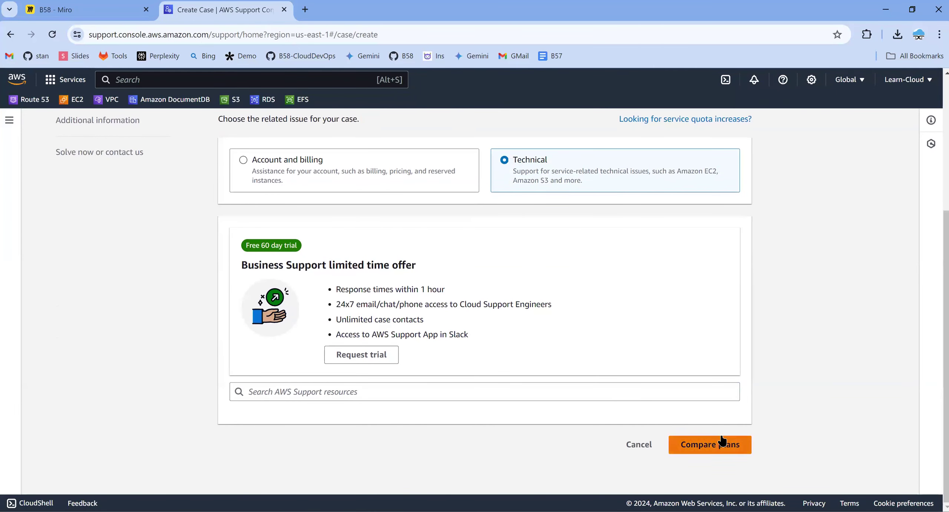
pyautogui.moveTo(513, 171); pyautogui.dragTo(602, 185)
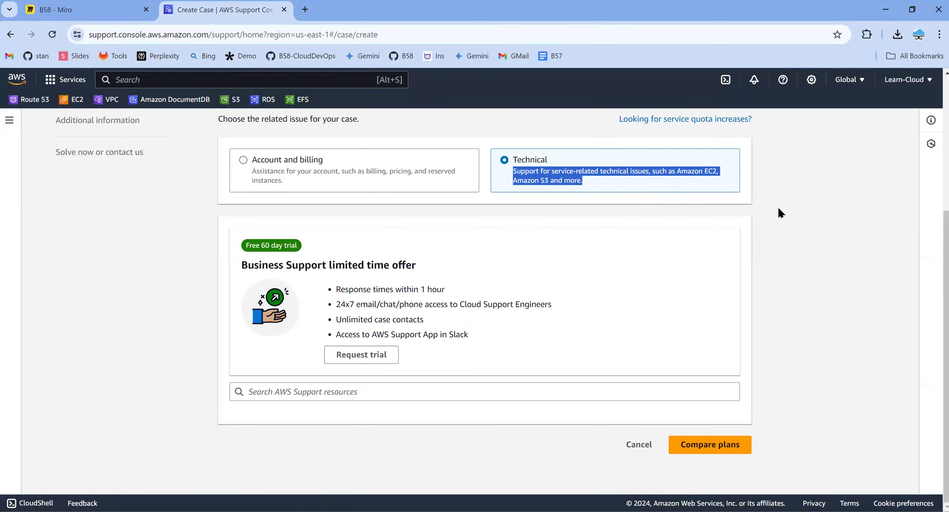
pyautogui.click(798, 206)
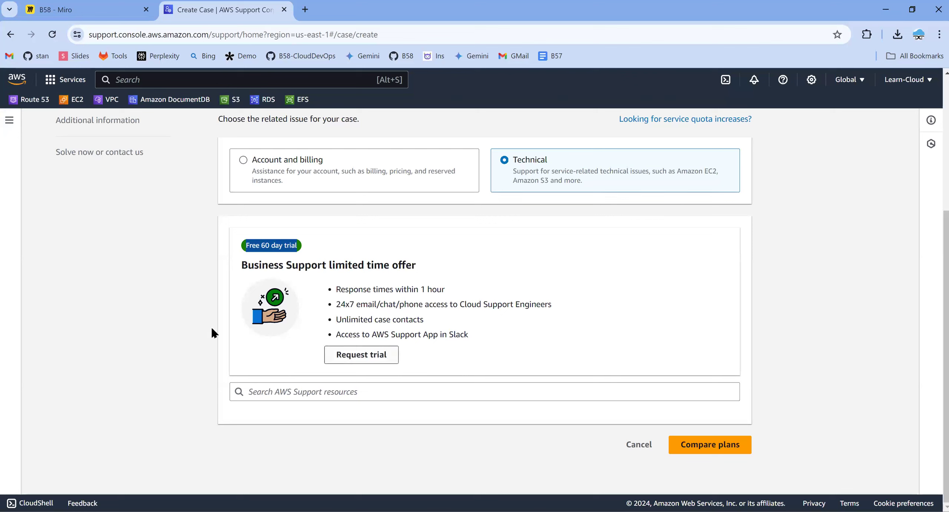
pyautogui.moveTo(238, 264); pyautogui.dragTo(460, 332)
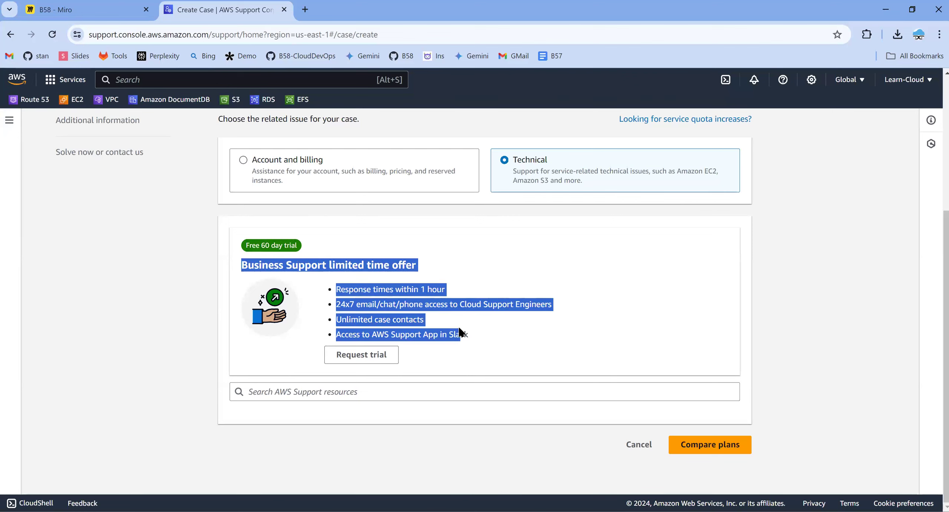
pyautogui.click(893, 396)
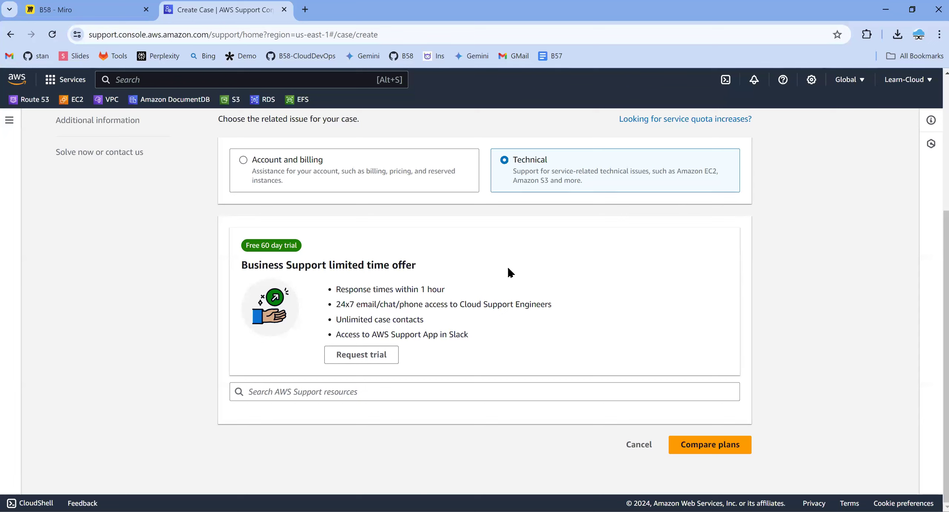
# Step: Set the case to Account and billing with service Account Activation and category Account Verification, and continue to the additional information
pyautogui.click(243, 159)
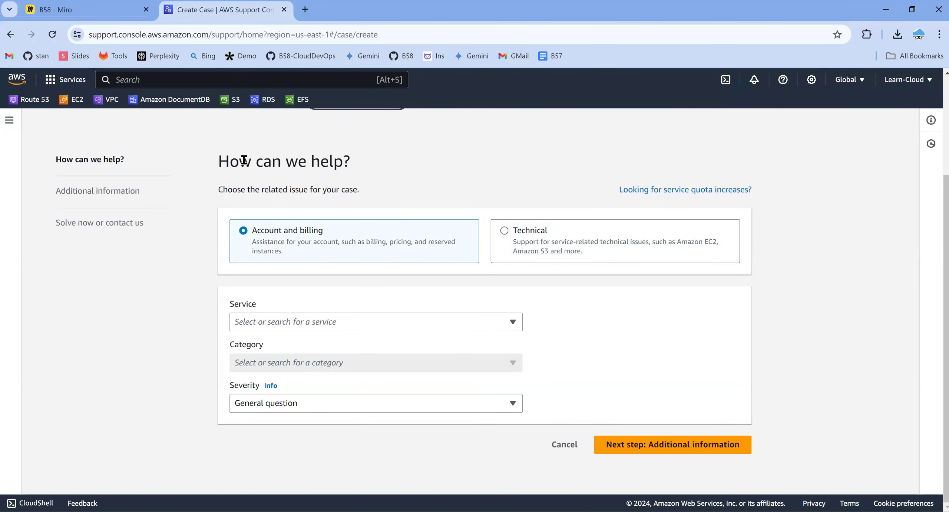
pyautogui.click(375, 321)
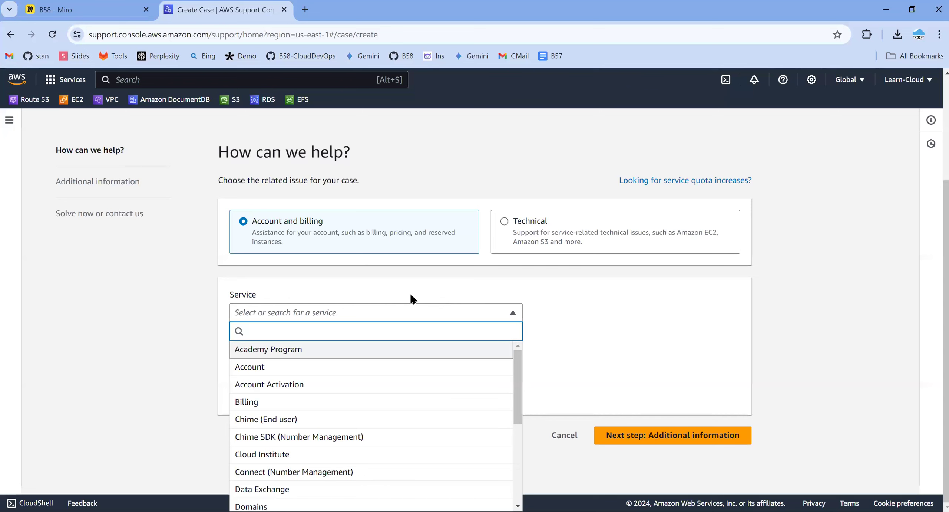
pyautogui.click(310, 388)
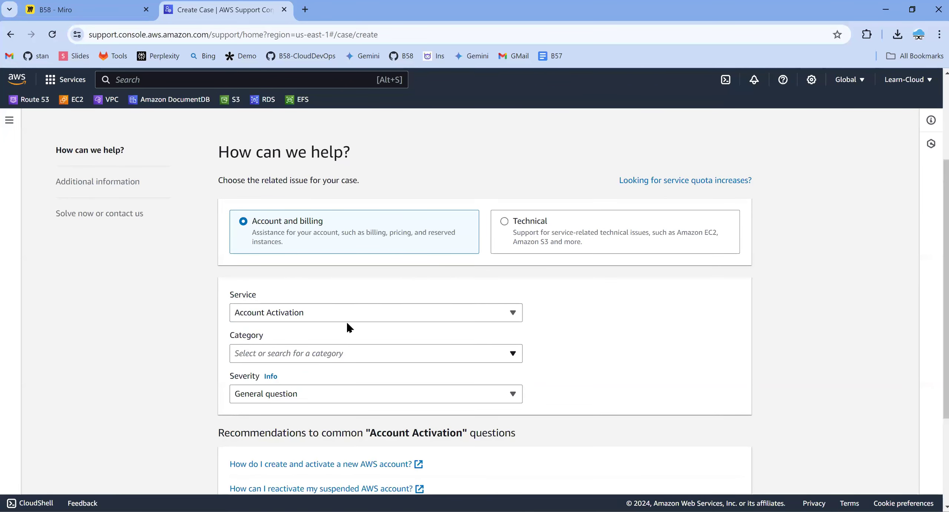
pyautogui.click(324, 356)
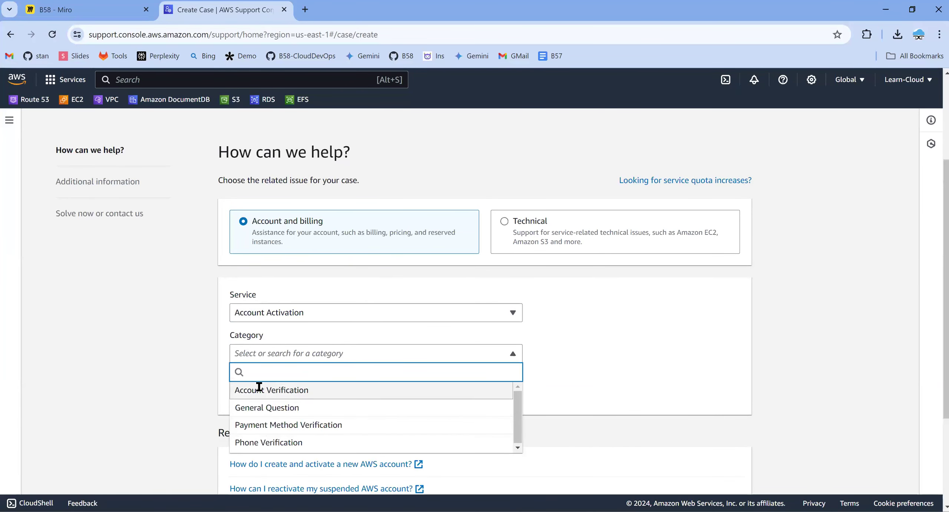
pyautogui.click(296, 391)
pyautogui.scroll(-2, 559, 407)
pyautogui.scroll(-3, 562, 414)
pyautogui.click(656, 444)
# Step: Enter "Account is not activeted" as the subject of the support case
pyautogui.scroll(-5, 572, 380)
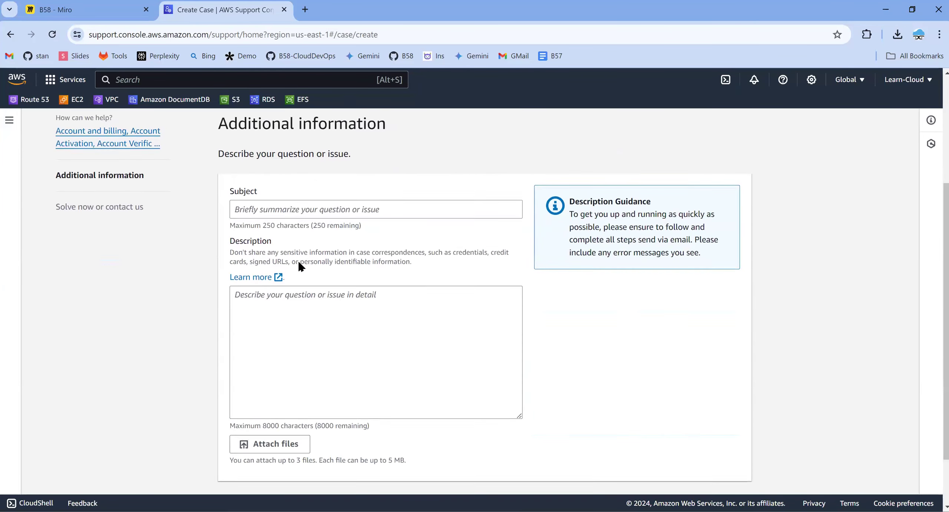
pyautogui.click(307, 203)
pyautogui.write('Acc')
pyautogui.write('t is')
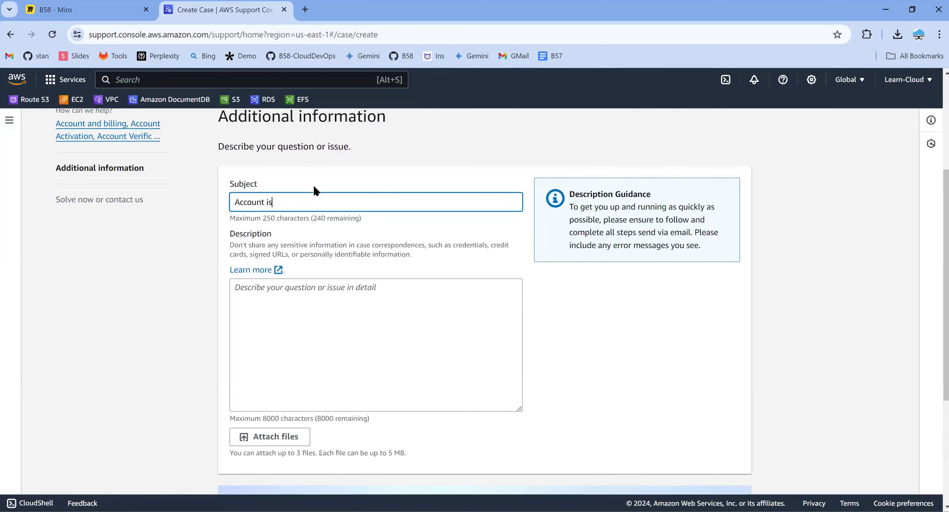
pyautogui.write(' not activeted and')
pyautogui.press('BackSpace')
pyautogui.press('BackSpace')
# Step: Begin the case description with "Hello Team" and, after a blank line, "We would see that my account is not activated completely."
pyautogui.click(365, 338)
pyautogui.write('Hello Team')
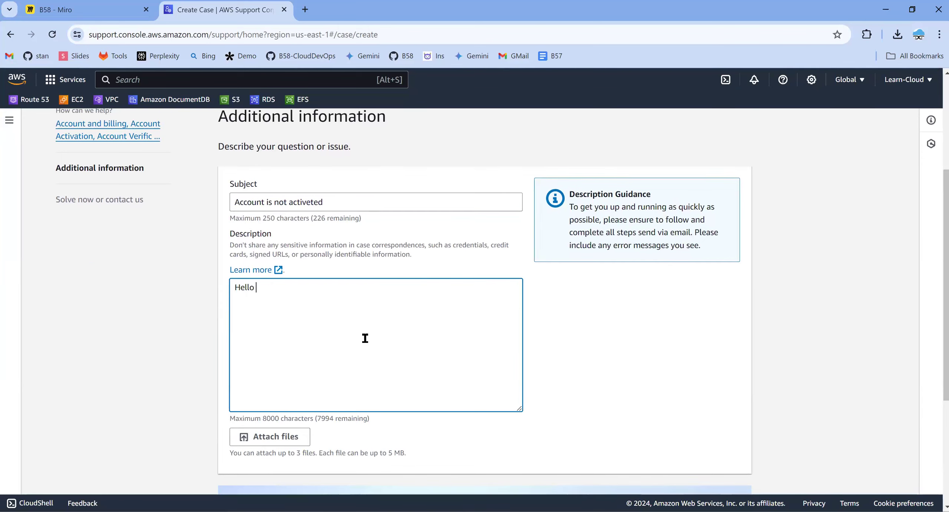
pyautogui.press('Return')
pyautogui.press('Return')
pyautogui.write('We woulc se')
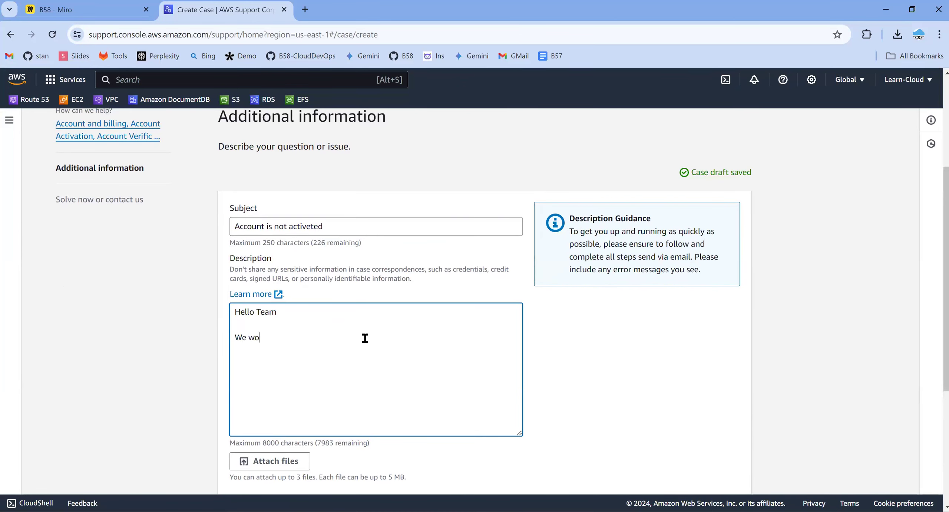
pyautogui.press('BackSpace')
pyautogui.press('BackSpace')
pyautogui.press('BackSpace')
pyautogui.press('BackSpace')
pyautogui.write('d see that tmy')
pyautogui.press('BackSpace')
pyautogui.press('BackSpace')
pyautogui.press('BackSpace')
pyautogui.write('my account is')
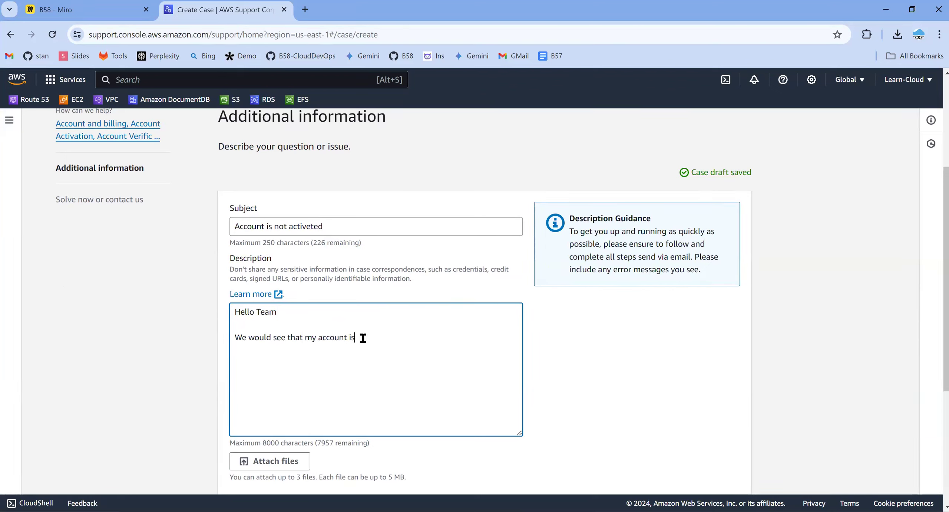
pyautogui.write(' not activated completely.')
# Step: Add "Is there anything that is needed from my end to expedite my account activate." to the description and close it with "Thanks"
pyautogui.press('Return')
pyautogui.write('Is there anything th')
pyautogui.write('at is needed fro')
pyautogui.write('m my end to e')
pyautogui.write('xep')
pyautogui.press('BackSpace')
pyautogui.press('BackSpace')
pyautogui.write('p')
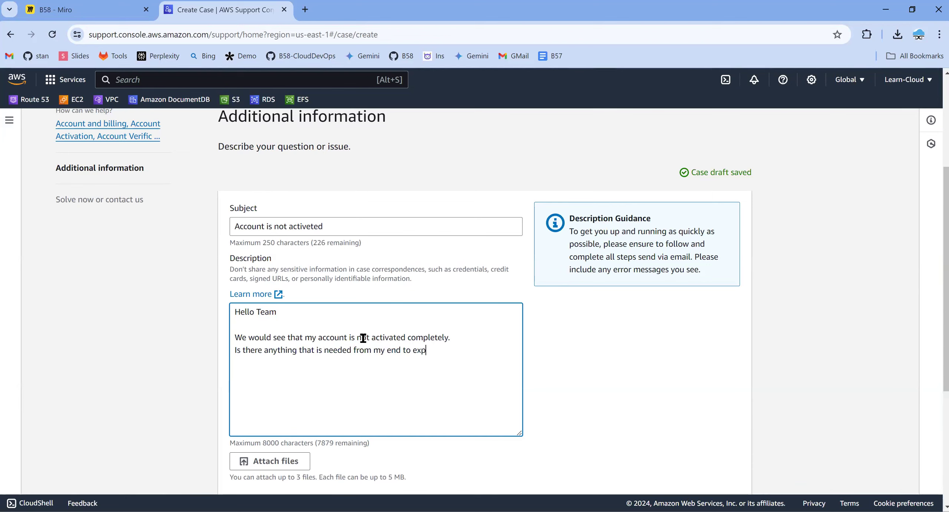
pyautogui.write('edite my accoun')
pyautogui.press('BackSpace')
pyautogui.press('BackSpace')
pyautogui.press('BackSpace')
pyautogui.press('BackSpace')
pyautogui.write('co')
pyautogui.write('unt a')
pyautogui.write('ctivate.')
pyautogui.write('Thaks')
pyautogui.write('nk')
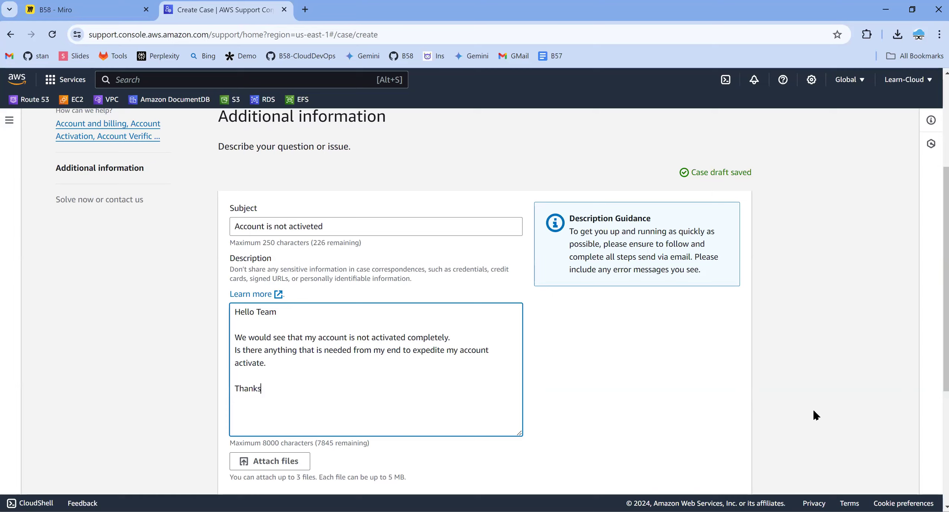
# Step: Finish the additional information and continue the case to the "Solve now or contact us" stage
pyautogui.scroll(-3, 593, 339)
pyautogui.scroll(-3, 510, 354)
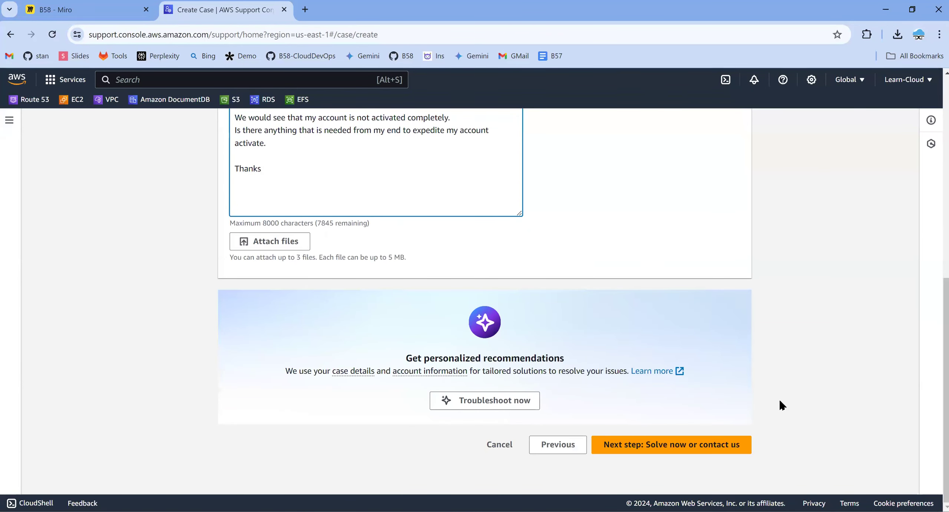
pyautogui.click(501, 323)
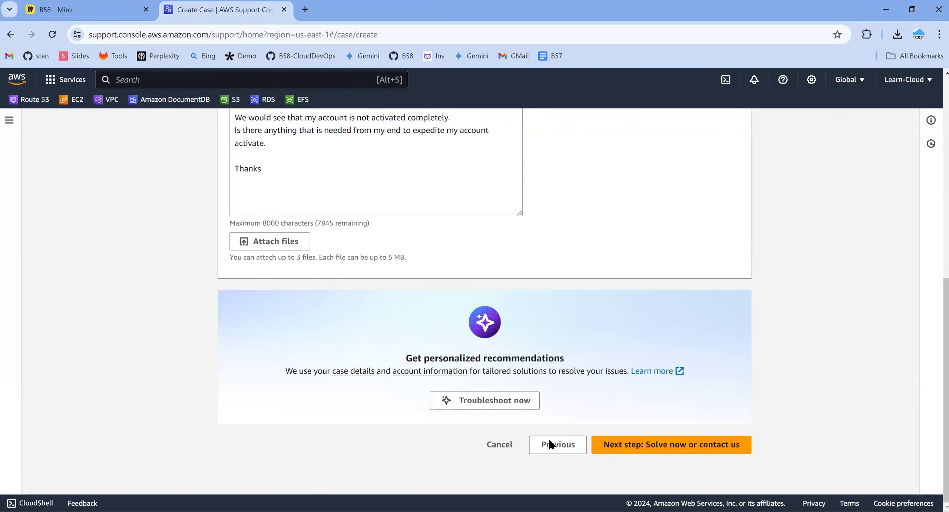
pyautogui.click(719, 452)
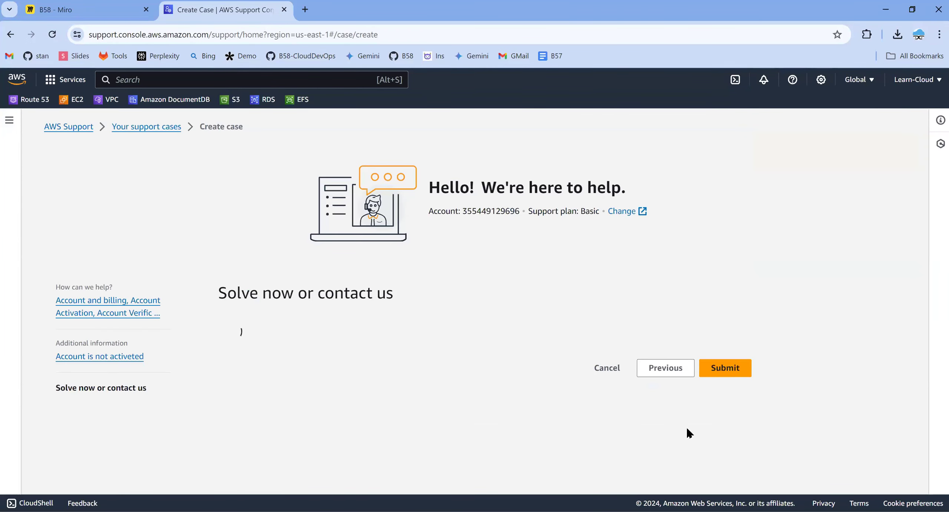
# Step: Skip the recommendations, submit the case with web contact in English, and review the submitted case's details and correspondence
pyautogui.scroll(-4, 617, 326)
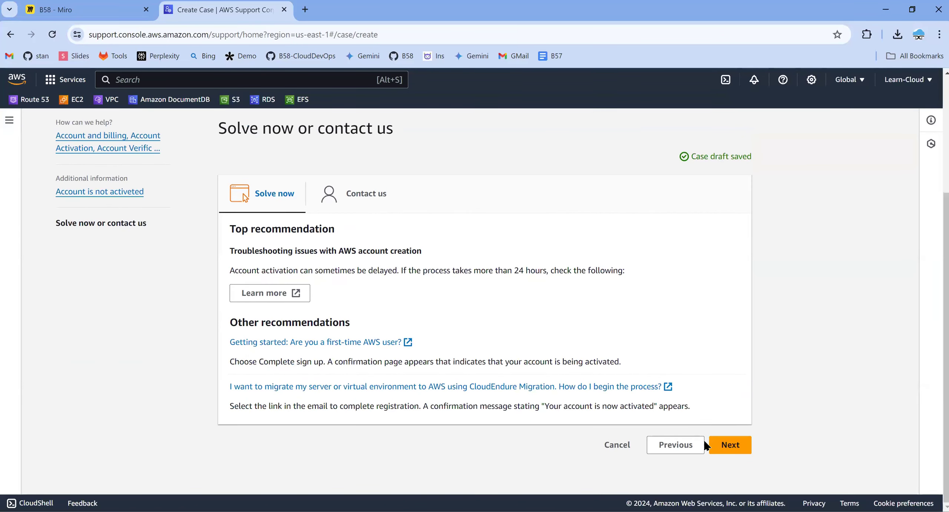
pyautogui.click(715, 446)
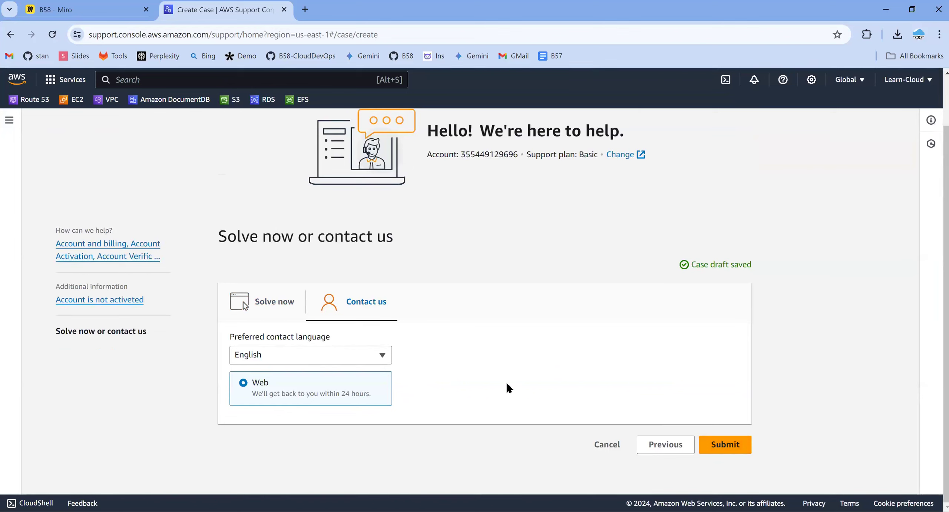
pyautogui.click(736, 448)
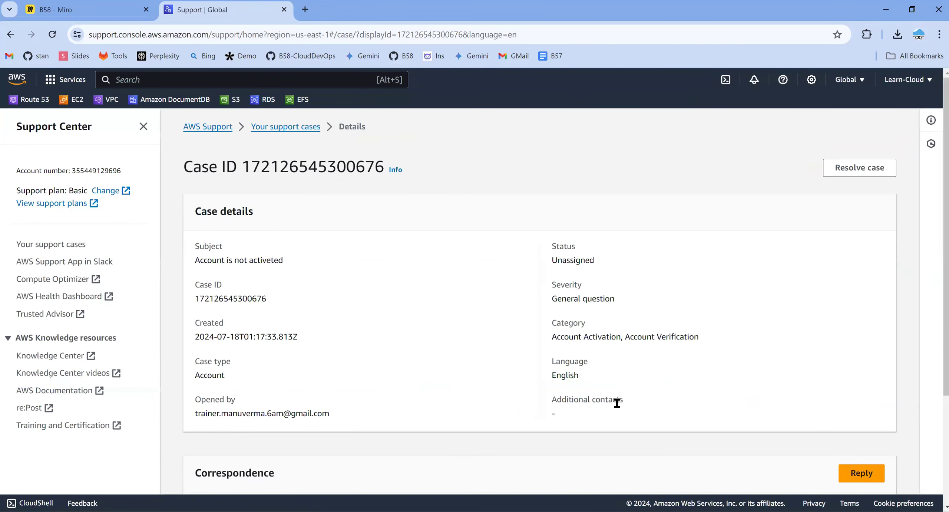
pyautogui.scroll(-4, 383, 332)
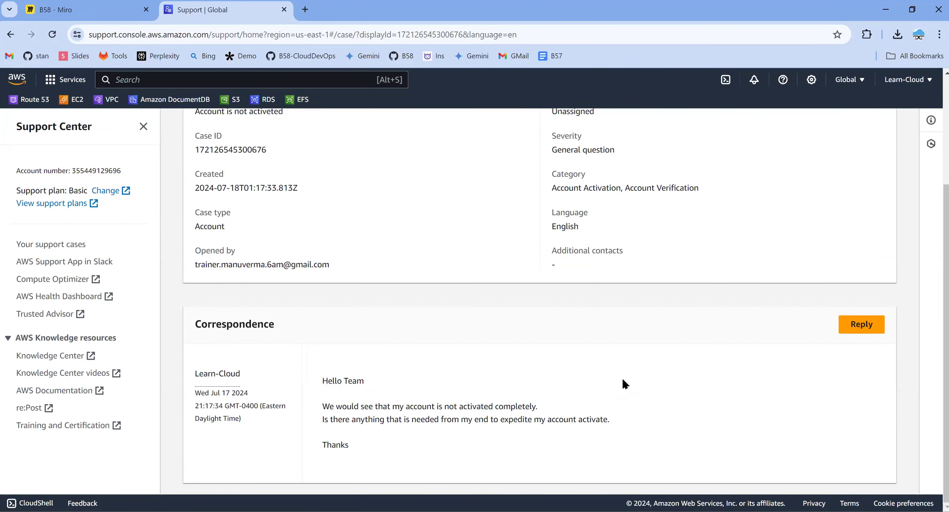
pyautogui.scroll(4, 623, 378)
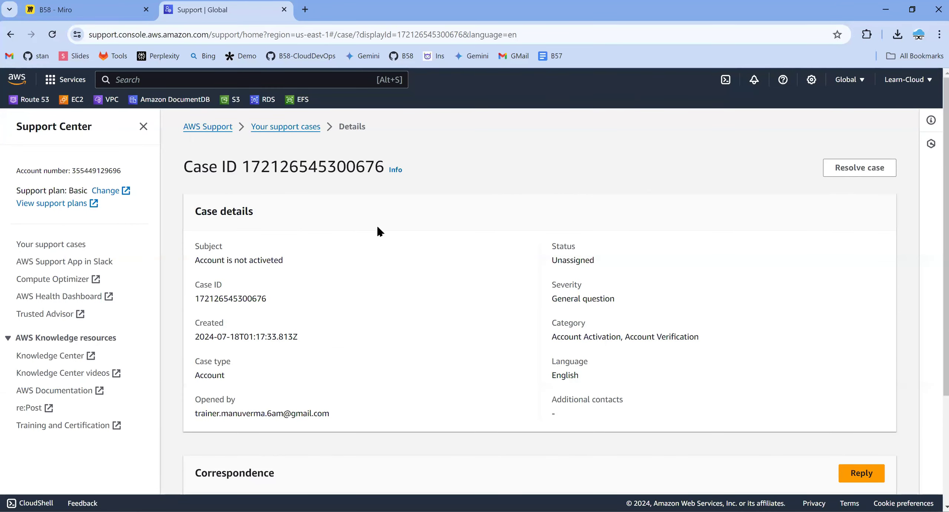
# Step: Open the case history and widen the Subject column to read the full subjects of the previous support cases
pyautogui.click(284, 128)
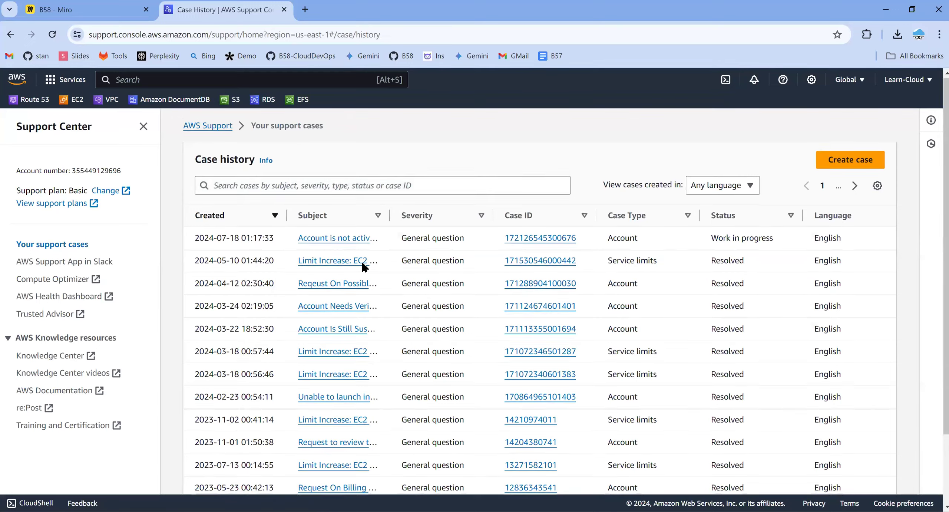
pyautogui.scroll(-2, 387, 166)
pyautogui.moveTo(388, 165); pyautogui.dragTo(524, 160)
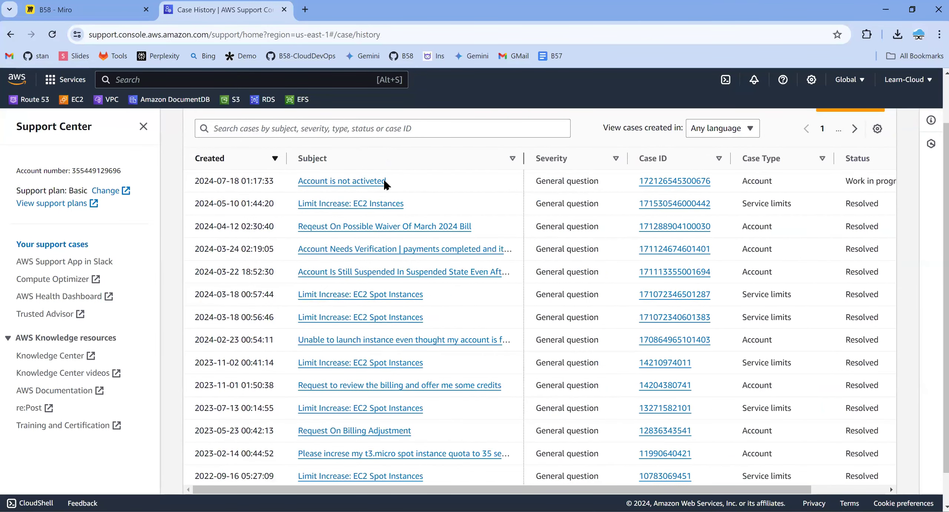
pyautogui.moveTo(296, 206); pyautogui.dragTo(417, 209)
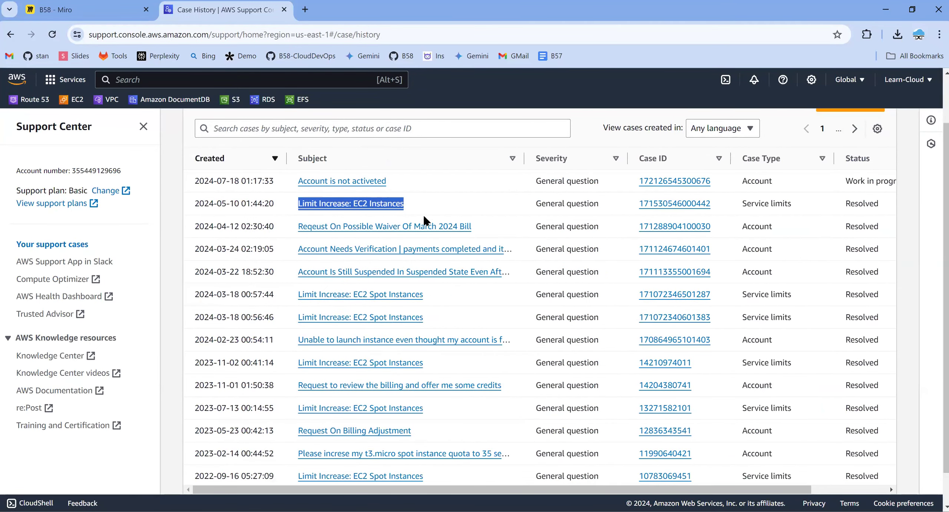
pyautogui.scroll(2, 313, 165)
pyautogui.moveTo(287, 219)
pyautogui.mouseDown()
pyautogui.moveTo(267, 223)
pyautogui.moveTo(277, 222)
pyautogui.mouseUp()
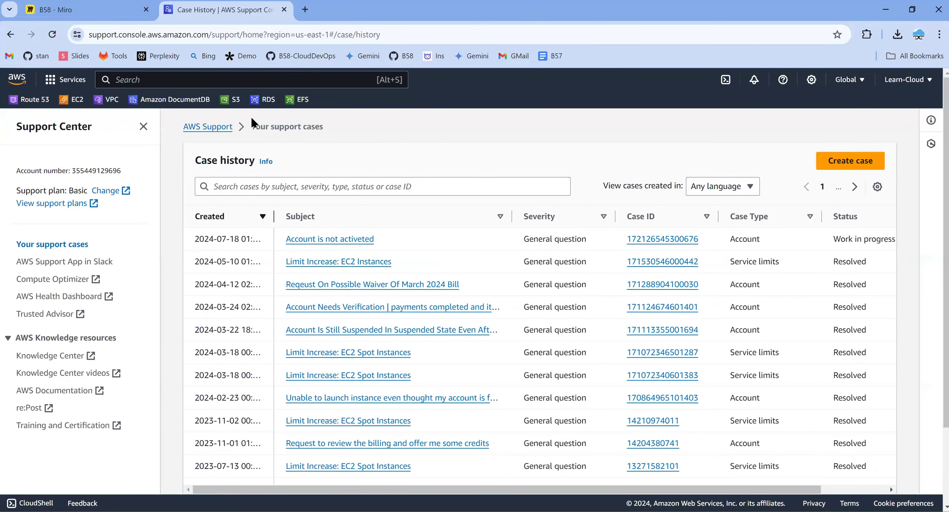
# Step: Start a new "Account and billing" support case from the AWS Support home page and set its service to Billing
pyautogui.click(209, 127)
pyautogui.click(845, 411)
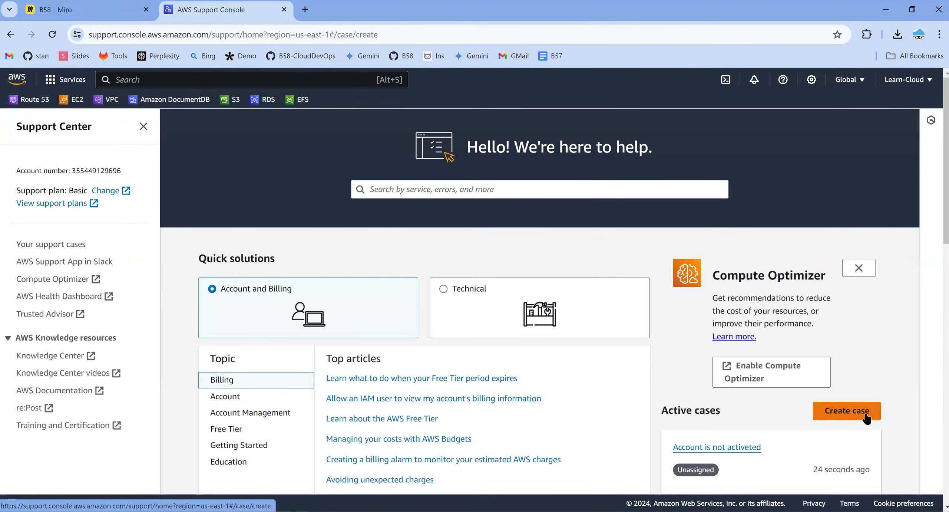
pyautogui.click(243, 363)
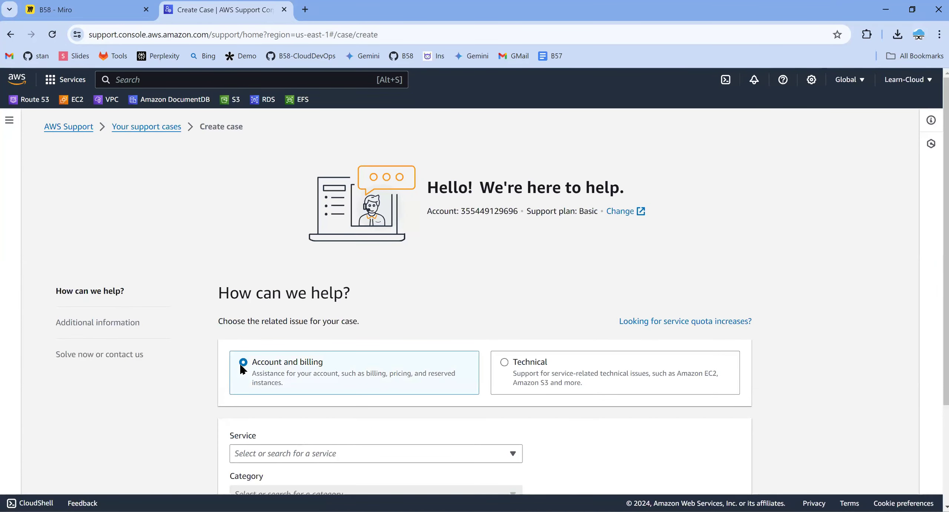
pyautogui.scroll(-3, 435, 390)
pyautogui.click(359, 334)
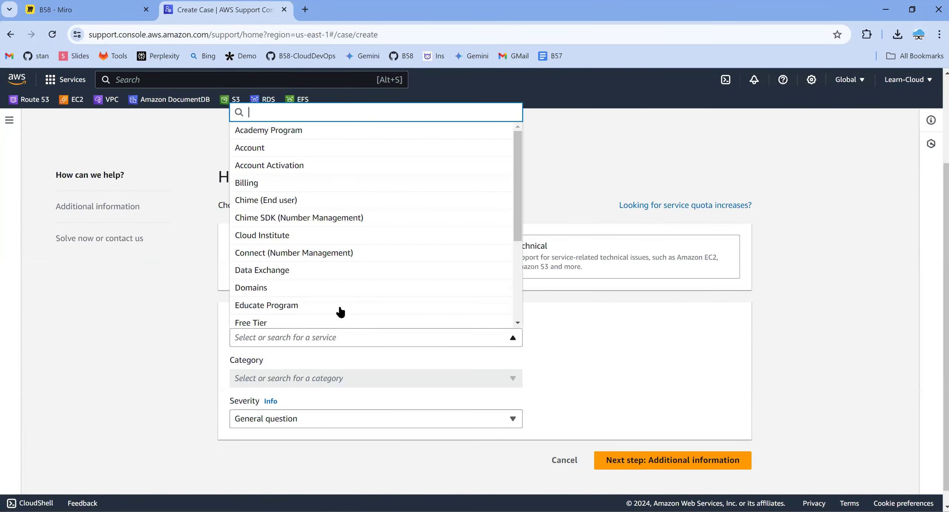
pyautogui.click(336, 185)
# Step: Set the case category to "Other Billing Questions" and continue to the additional information stage
pyautogui.scroll(-4, 722, 393)
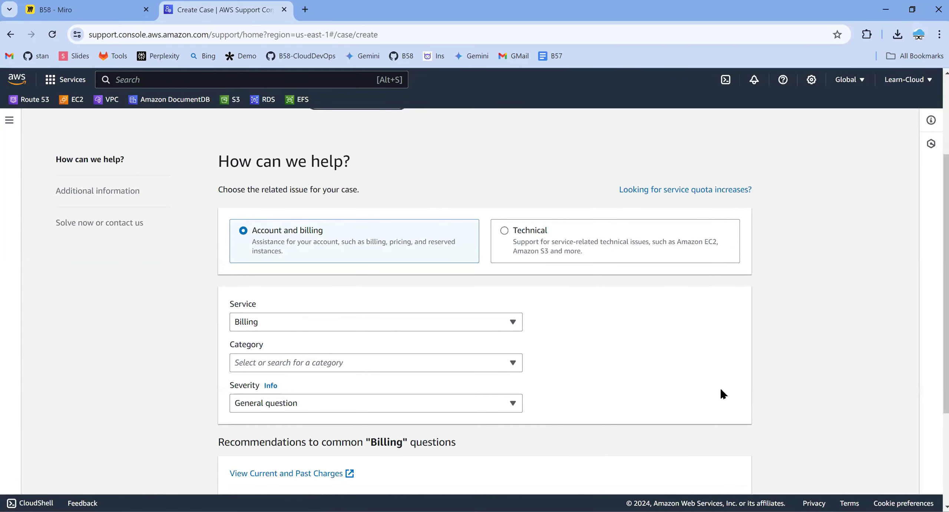
pyautogui.click(737, 445)
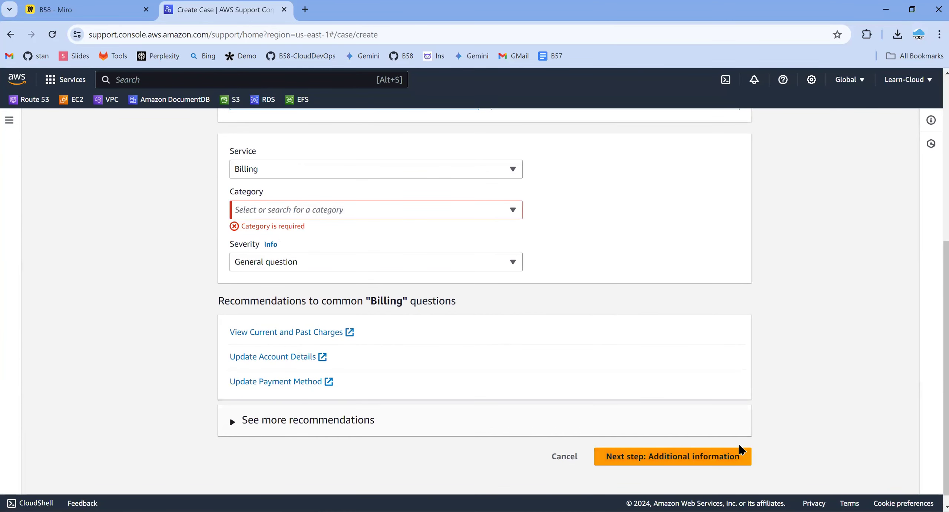
pyautogui.click(408, 211)
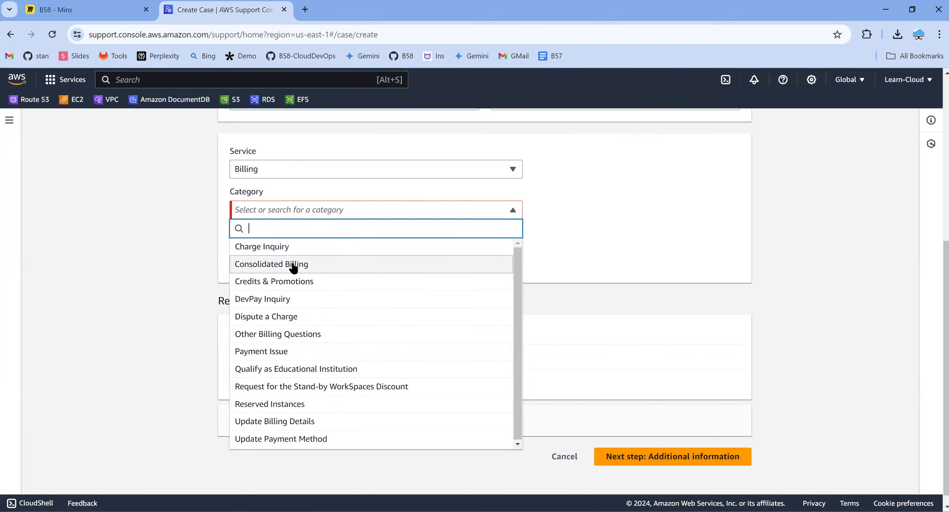
pyautogui.click(291, 334)
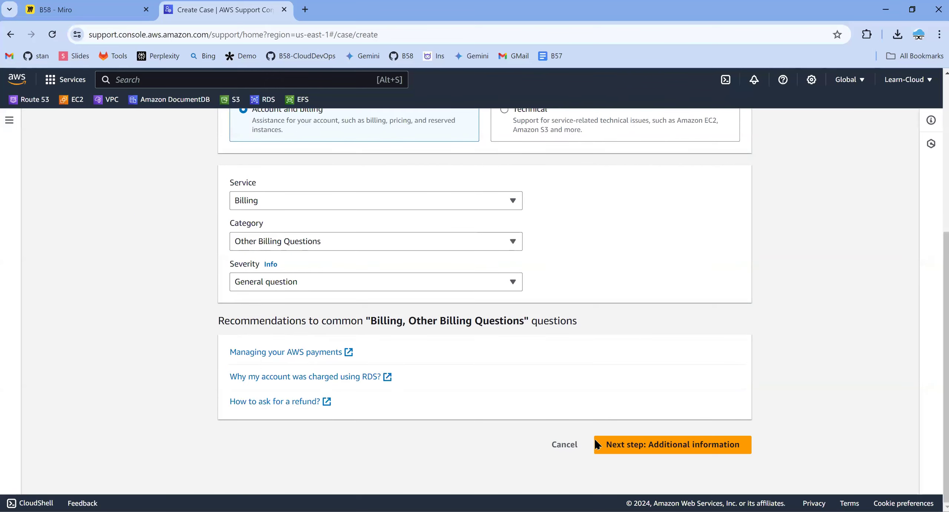
pyautogui.click(730, 445)
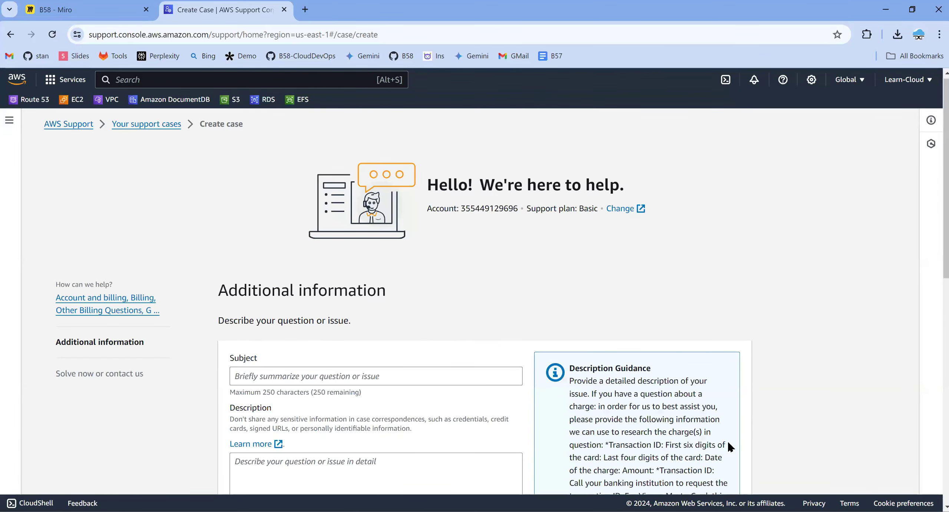
# Step: Enter "Request On Billing Adjustment" as the subject of the billing case
pyautogui.scroll(-3, 538, 334)
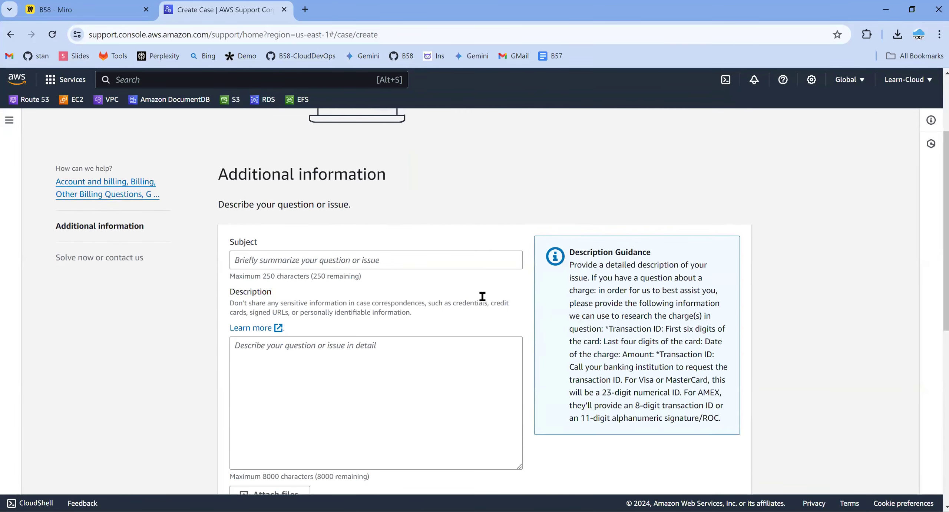
pyautogui.click(350, 264)
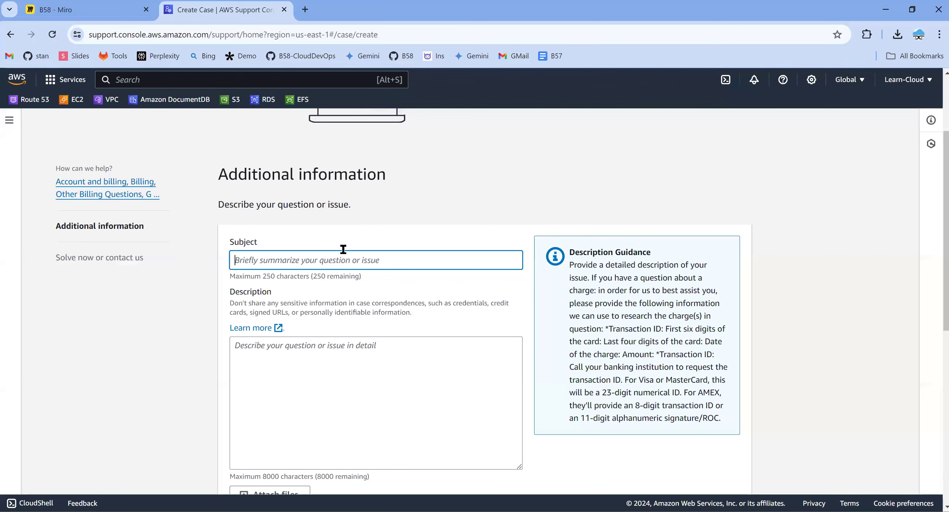
pyautogui.write('Re')
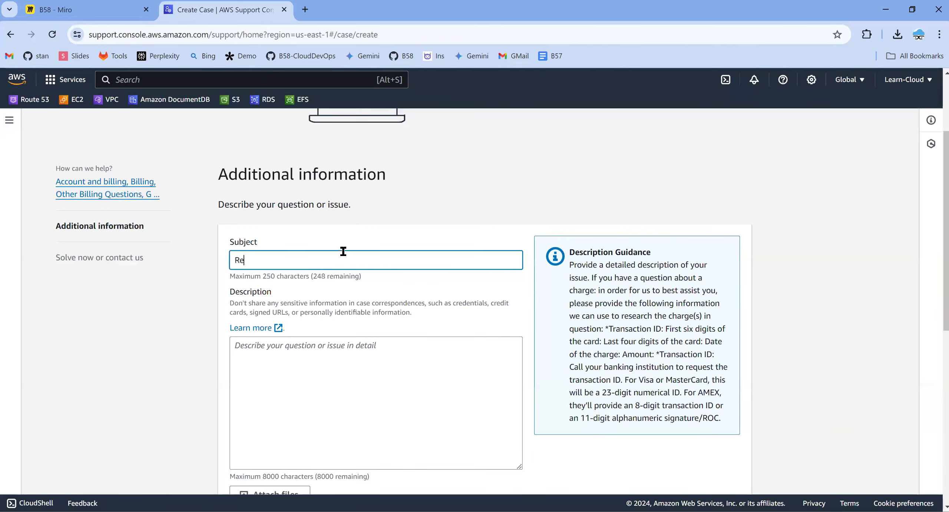
pyautogui.write('quest On Billing Adjustment')
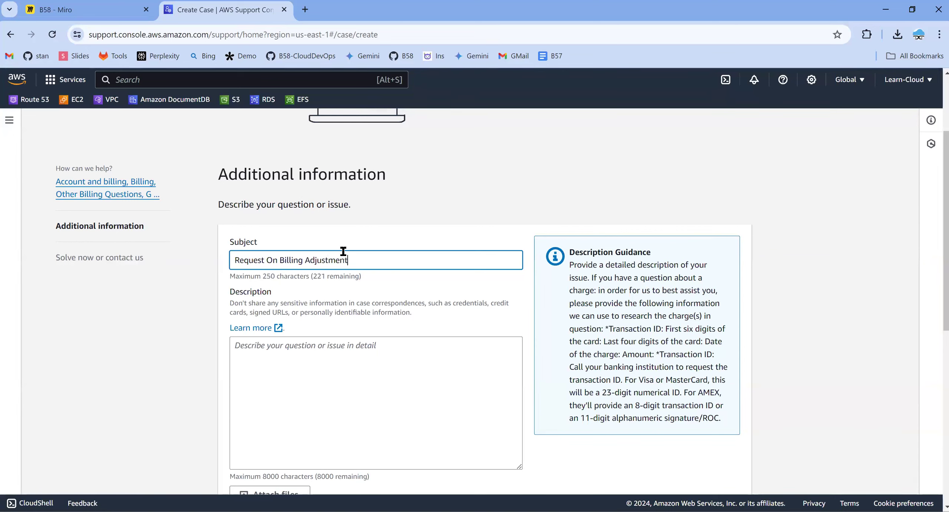
# Step: Begin the description with "Team" and "I am in the process of learning AWS and in the in-term I realised that few of the services are"
pyautogui.press('Tab')
pyautogui.press('Tab')
pyautogui.write('Team')
pyautogui.press('Return')
pyautogui.write('I am in the process of ')
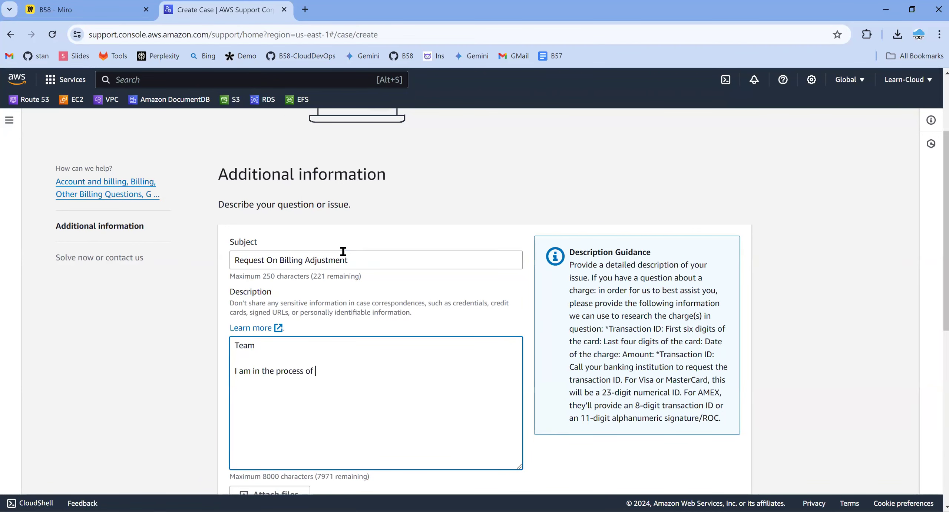
pyautogui.write('learning AWS and in the in-term I real')
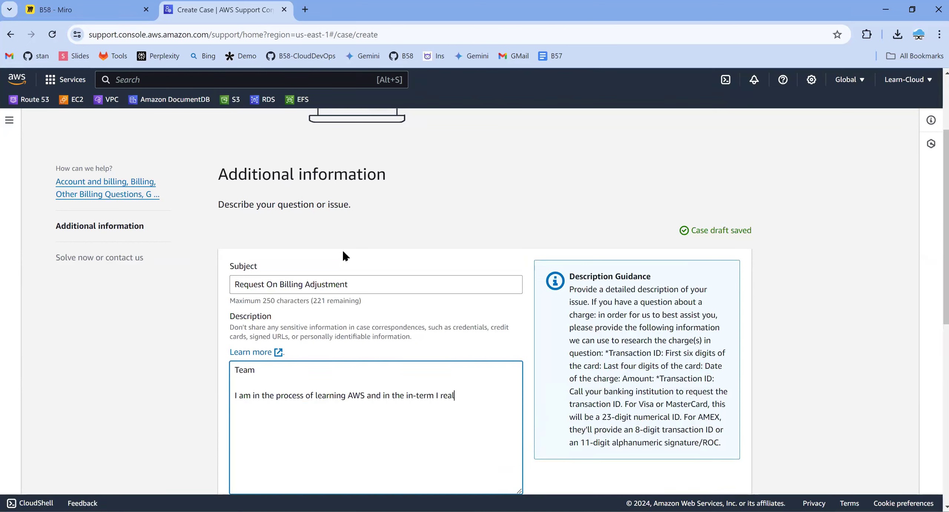
pyautogui.write('ised that few of the services are ')
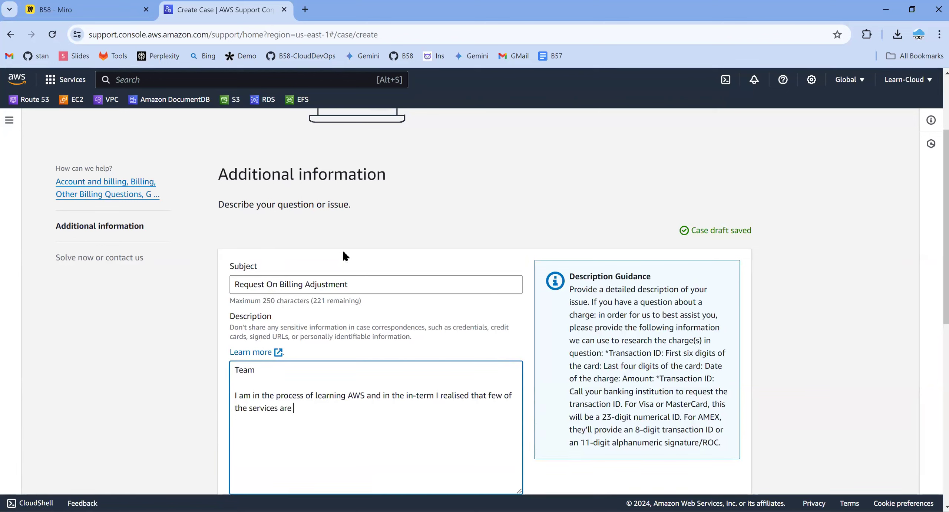
# Step: Continue the sentence with "quite interesting and jaw-dropping and I eventually consumed them and had a great experience in using them"
pyautogui.write('quite interesting and jaw-dro')
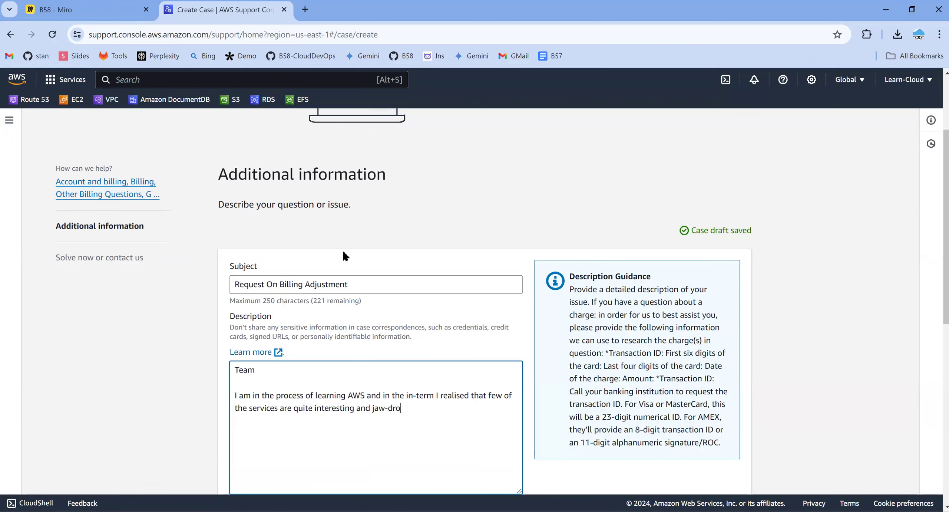
pyautogui.write('pping and I eventually c')
pyautogui.write('os')
pyautogui.write('nsumed')
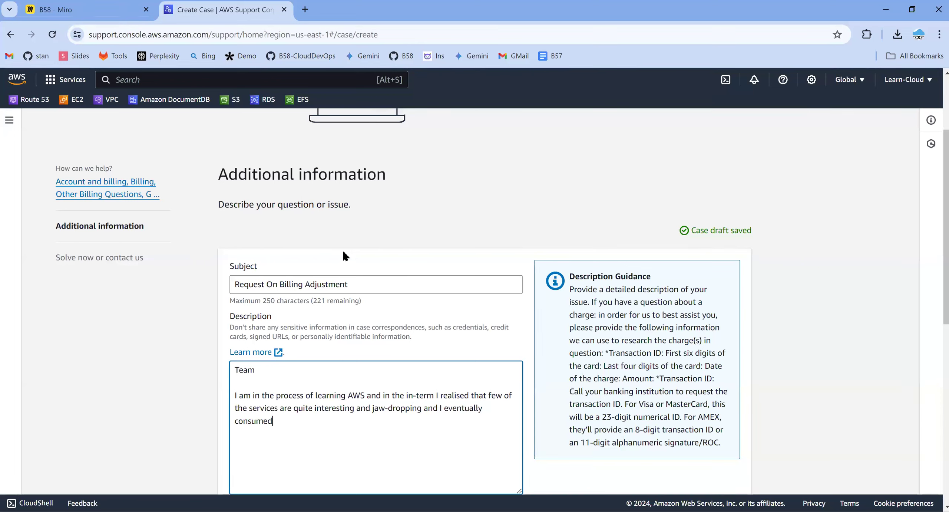
pyautogui.write(' them and had a great exp')
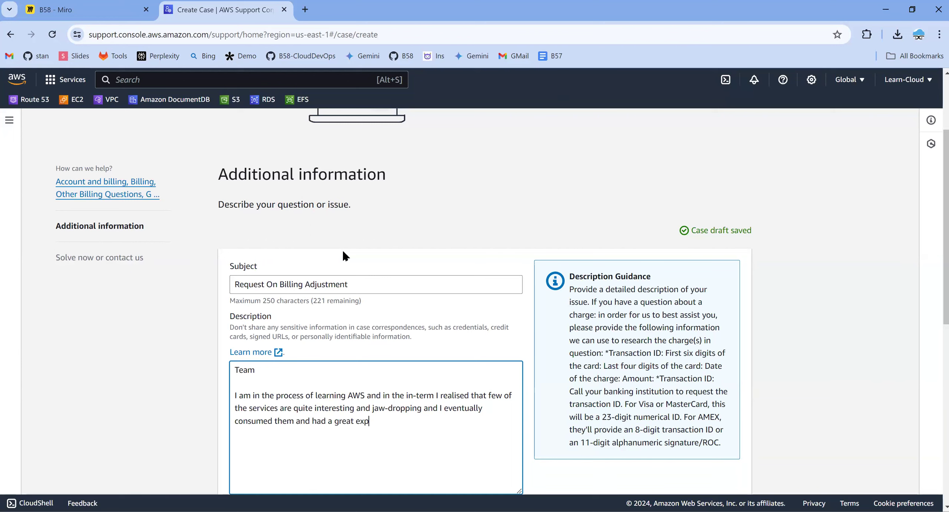
pyautogui.write('erience in using them')
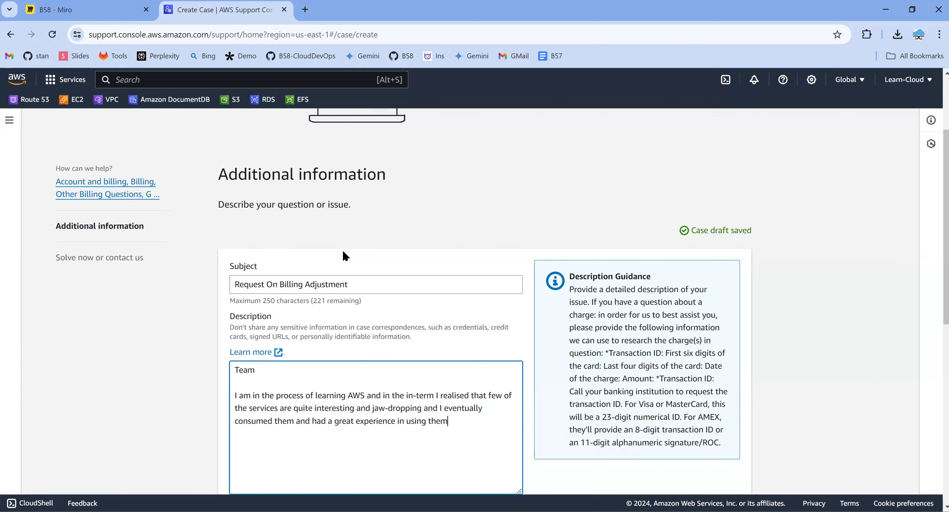
# Step: Add a new paragraph to the description reading "But I got a bill of 30$ which is high to me been a learner."
pyautogui.write('But I got a bill of 30$ which is')
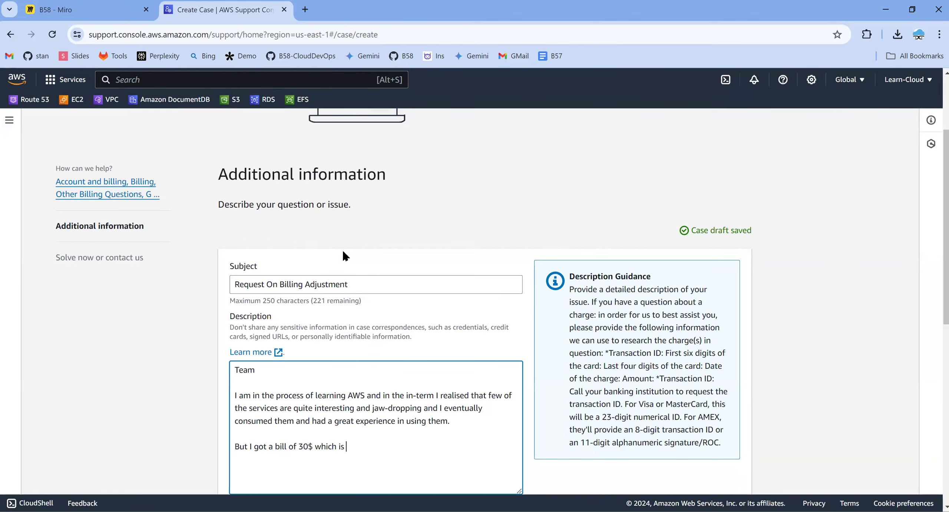
pyautogui.scroll(-7, 343, 252)
pyautogui.scroll(6, 343, 252)
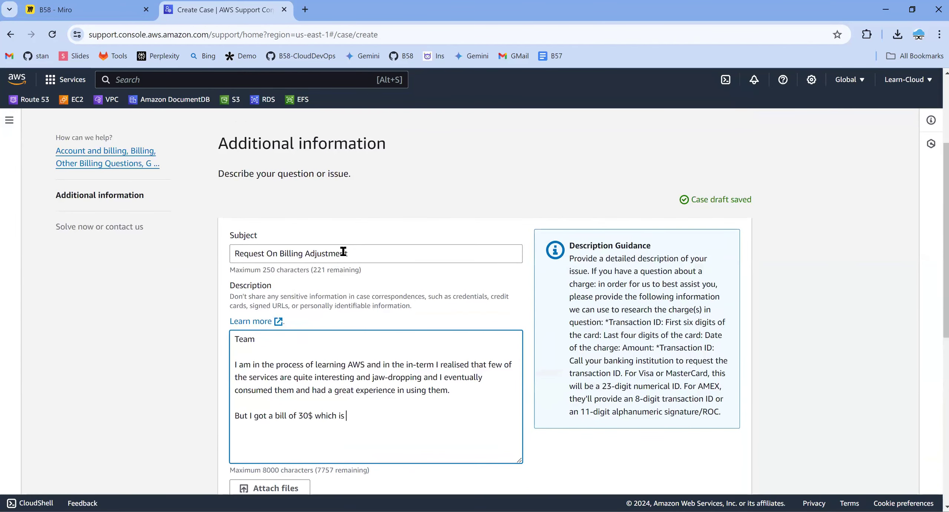
pyautogui.write('is high to me been a learnerWou')
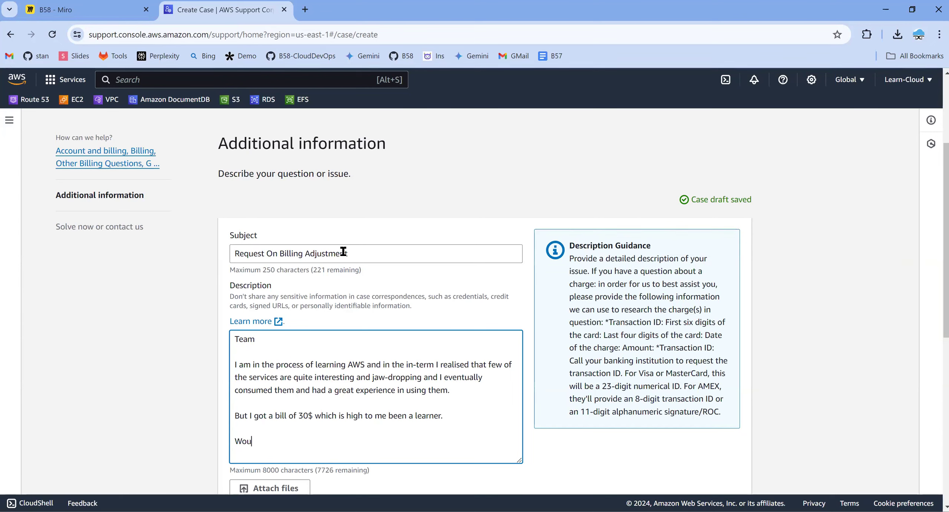
# Step: Finish the description with the question "Would there be any chance of waiver." and close it with "Thanks"
pyautogui.write('ld there be any chance of wiav')
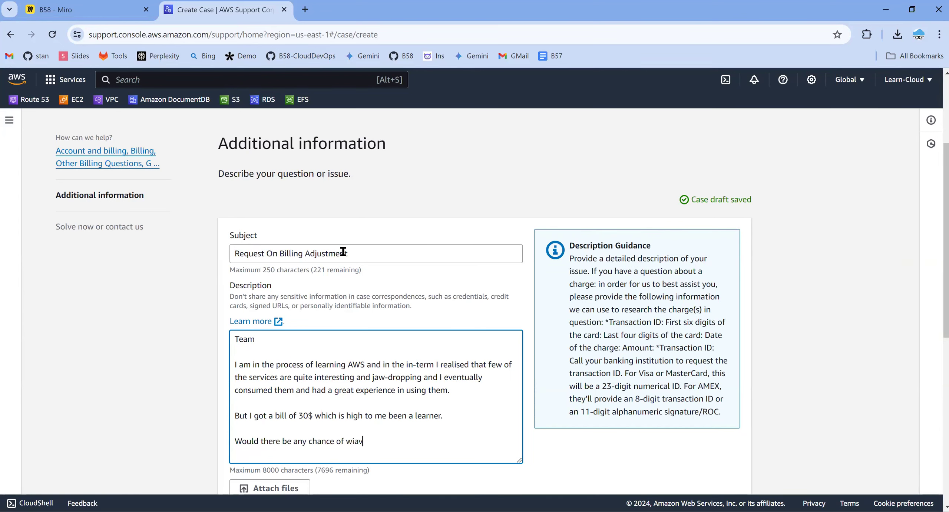
pyautogui.write('er.aiver.')
pyautogui.press('Return')
pyautogui.write('Thaknsaks')
pyautogui.press('BackSpace')
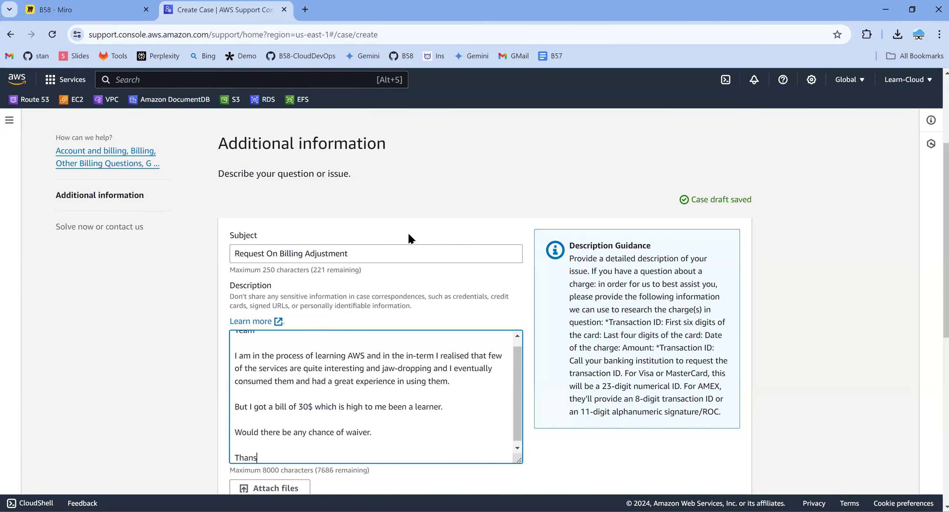
pyautogui.scroll(-5, 408, 237)
pyautogui.press('BackSpace')
pyautogui.write('nks')
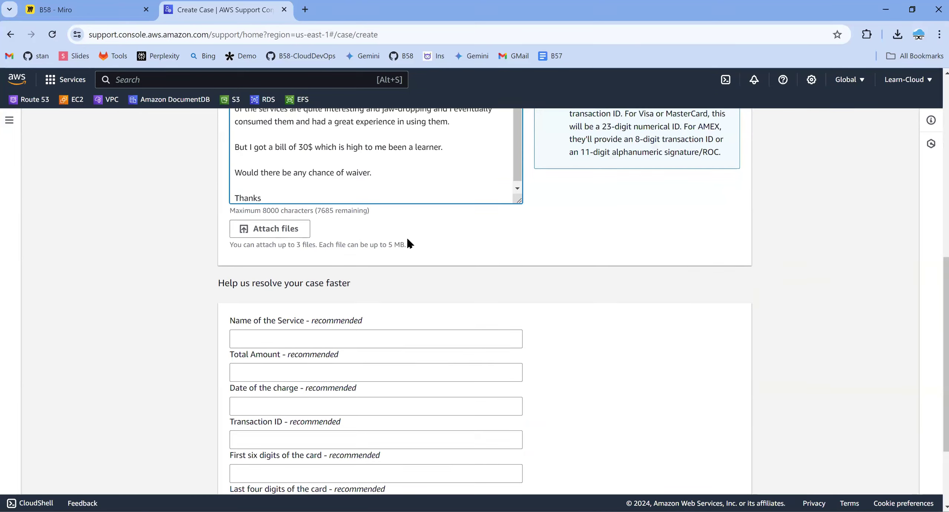
pyautogui.scroll(3, 407, 235)
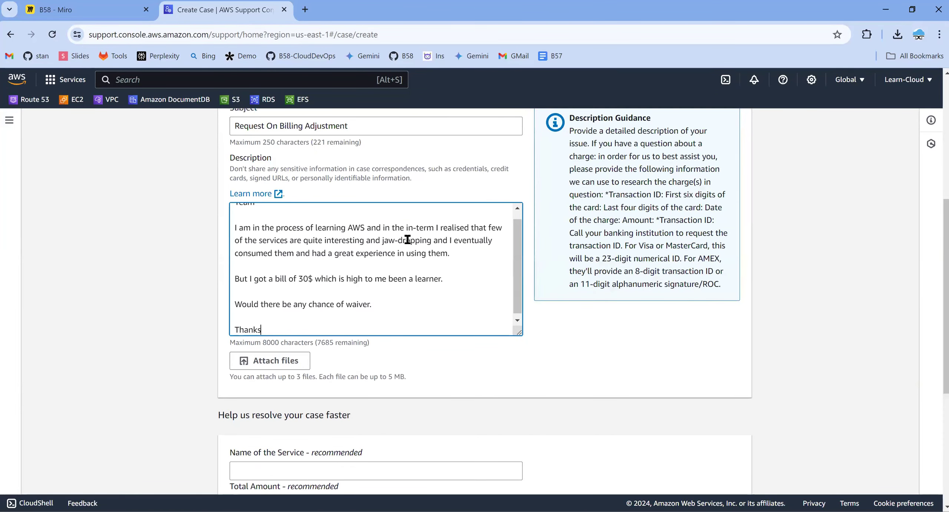
# Step: Review the billing adjustment case draft, then cancel it and clear the case form
pyautogui.scroll(1, 407, 239)
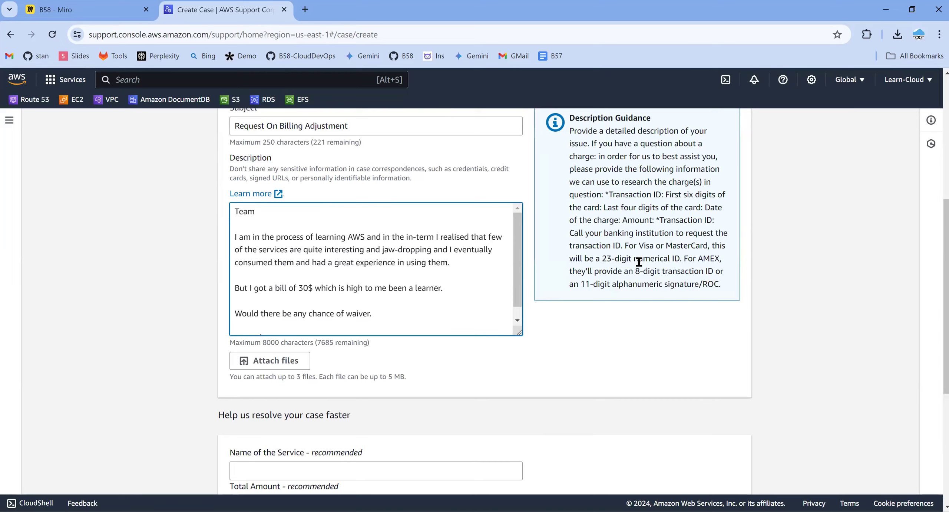
pyautogui.scroll(5, 638, 262)
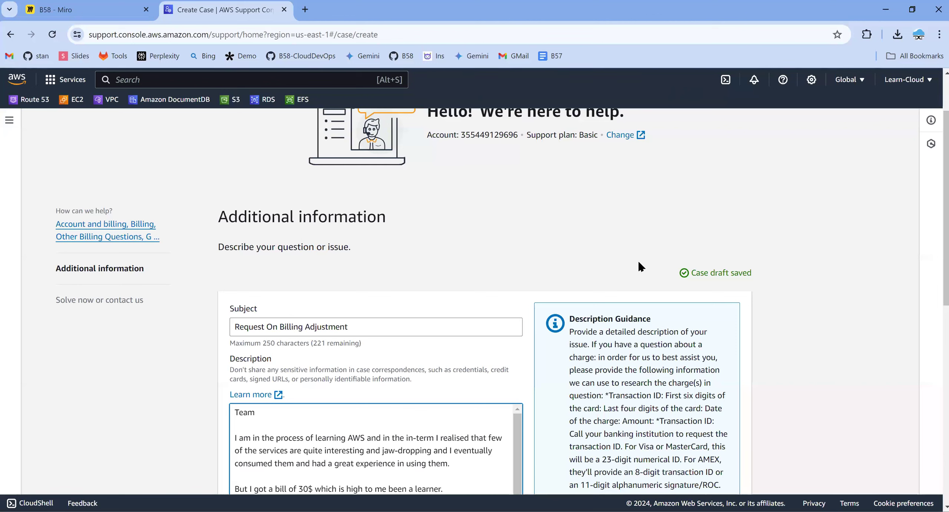
pyautogui.scroll(-10, 617, 328)
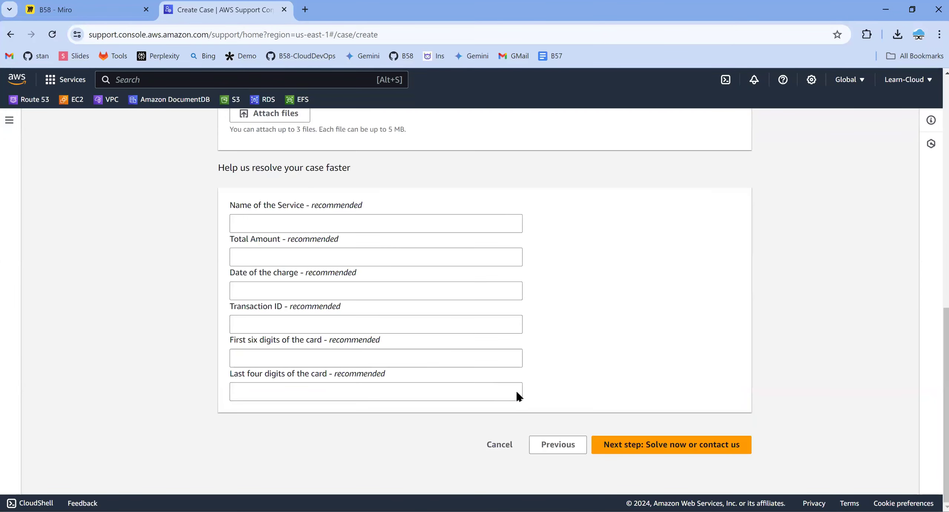
pyautogui.click(514, 444)
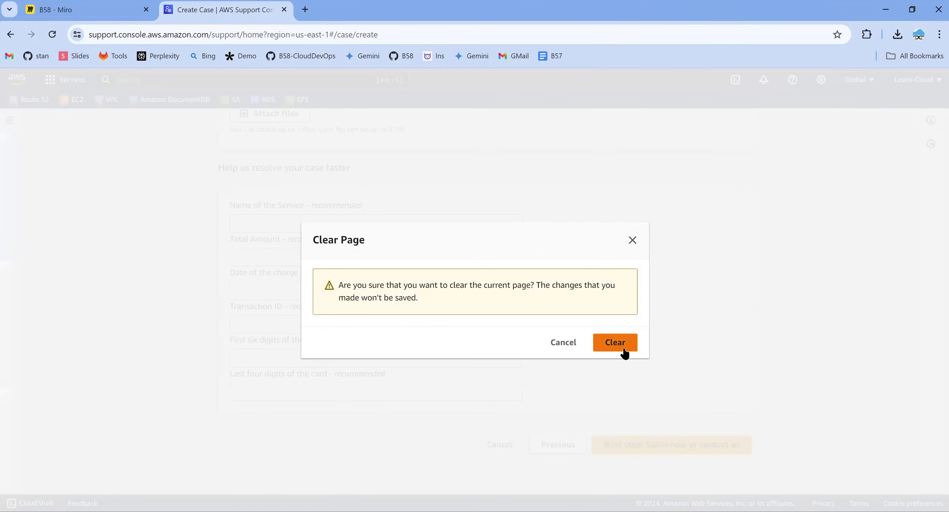
pyautogui.click(620, 347)
pyautogui.click(564, 427)
pyautogui.click(608, 345)
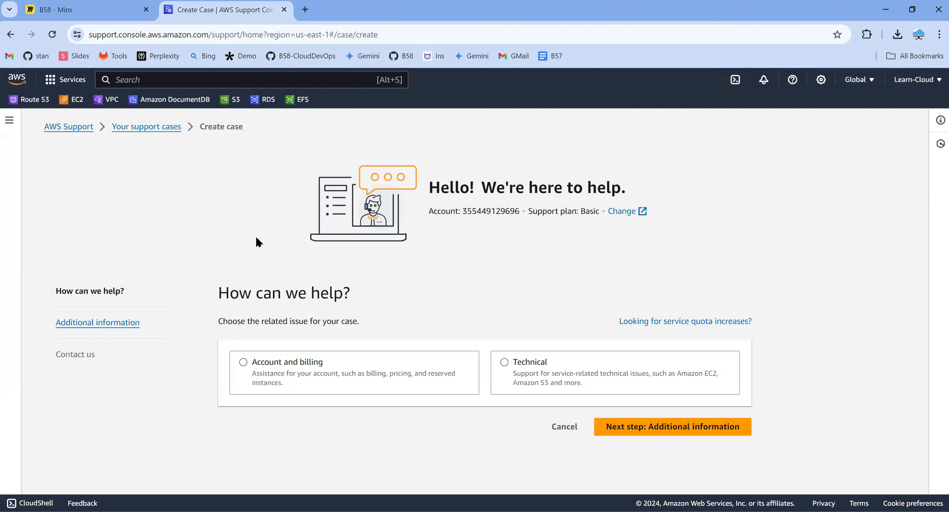
# Step: Open the EC2 dashboard and examine the Auto Scaling Groups entry among the resources
pyautogui.click(75, 99)
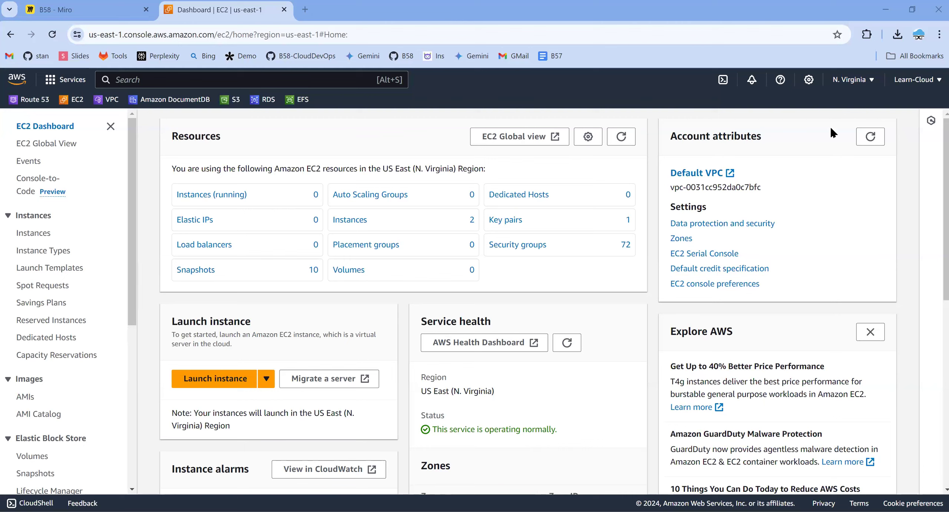
pyautogui.press('XF86AudioRaiseVolume')
pyautogui.press('XF86AudioLowerVolume')
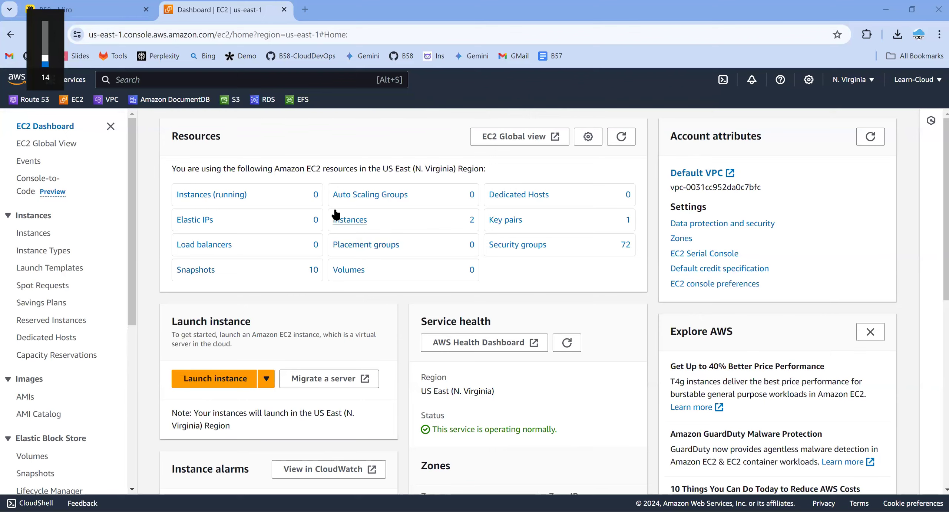
pyautogui.moveTo(332, 194); pyautogui.dragTo(417, 199)
pyautogui.click(424, 133)
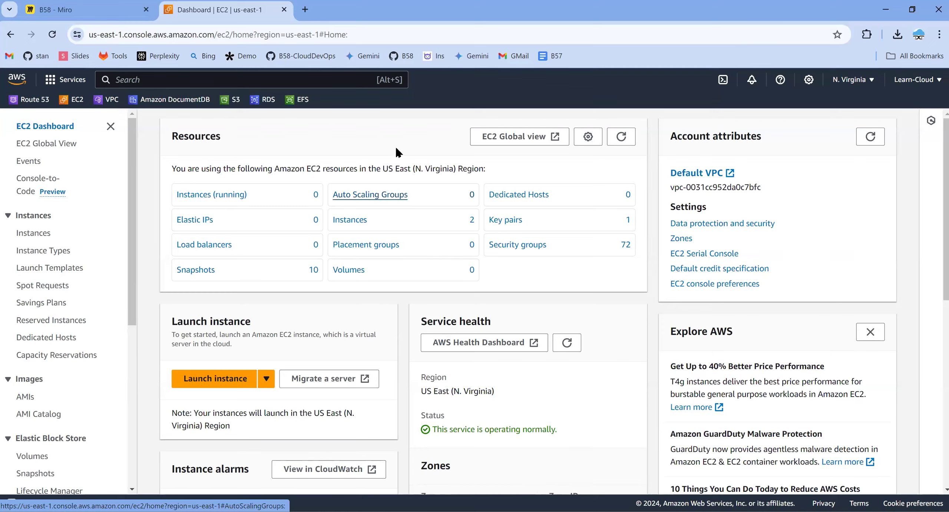
pyautogui.moveTo(403, 196)
pyautogui.mouseDown()
pyautogui.moveTo(393, 197)
pyautogui.moveTo(404, 196)
pyautogui.mouseUp()
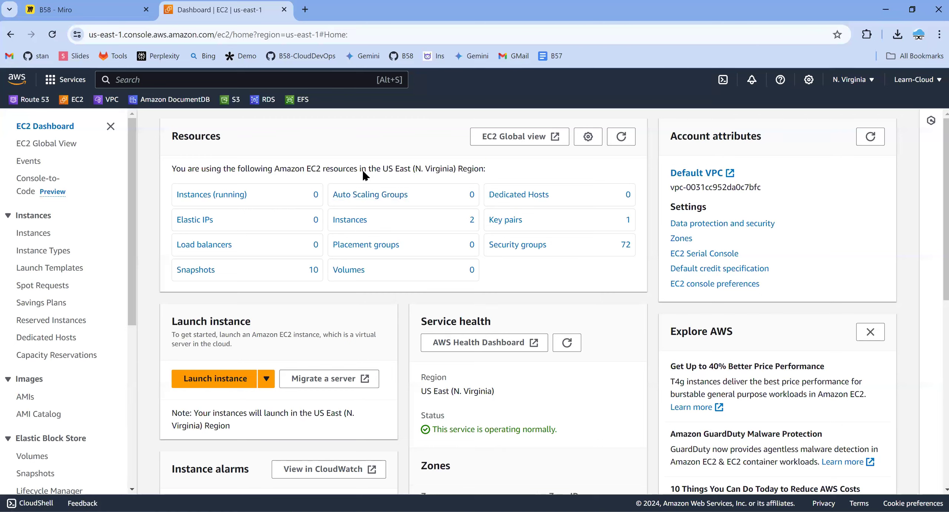
pyautogui.moveTo(327, 200); pyautogui.dragTo(413, 199)
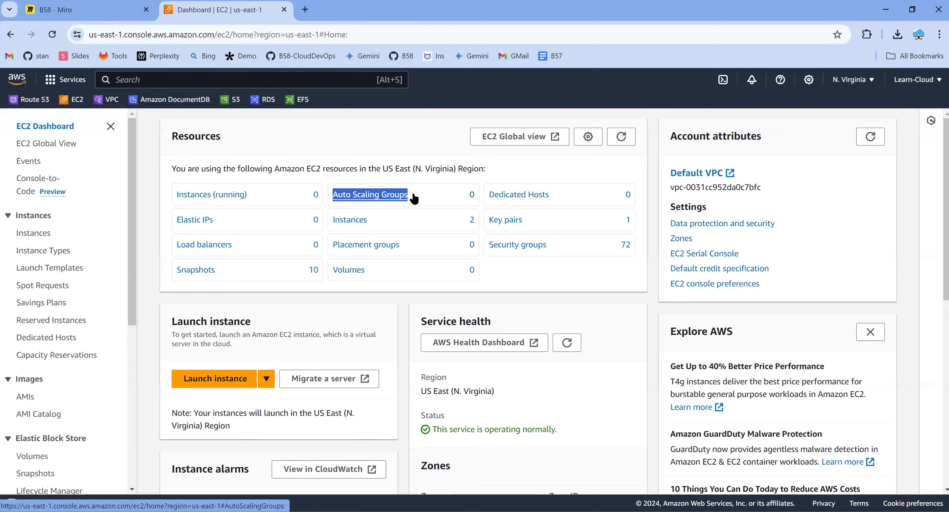
pyautogui.click(437, 136)
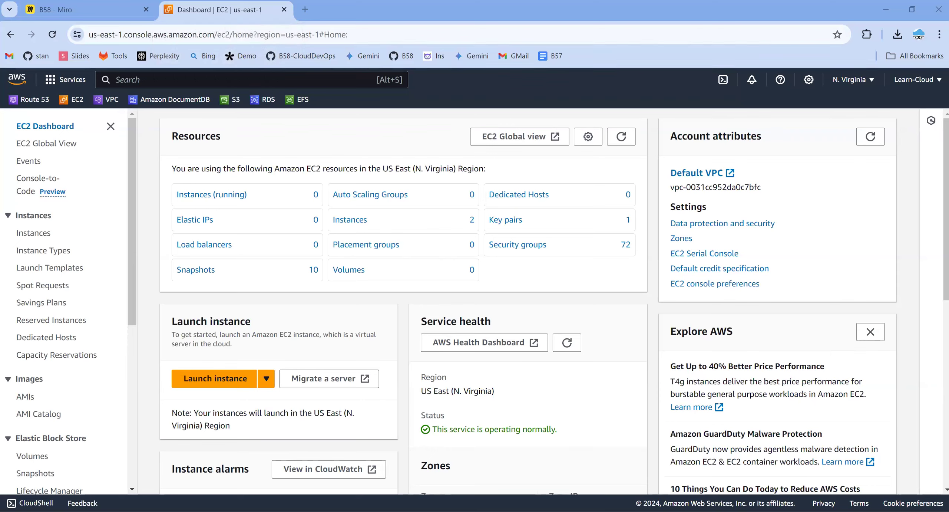
# Step: Open Billing and Cost Management for the account and look over the cost summary and cost breakdown
pyautogui.press('XF86AudioRaiseVolume')
pyautogui.click(879, 142)
pyautogui.click(910, 80)
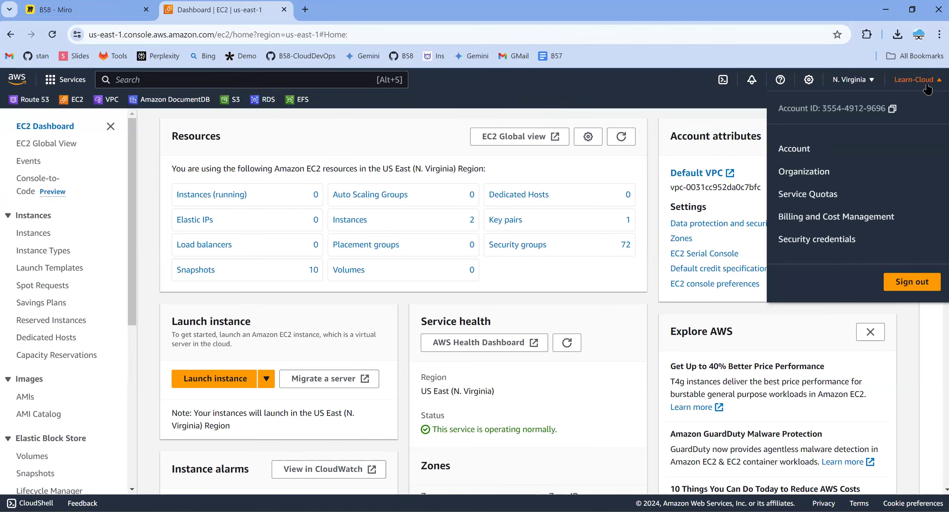
pyautogui.click(872, 218)
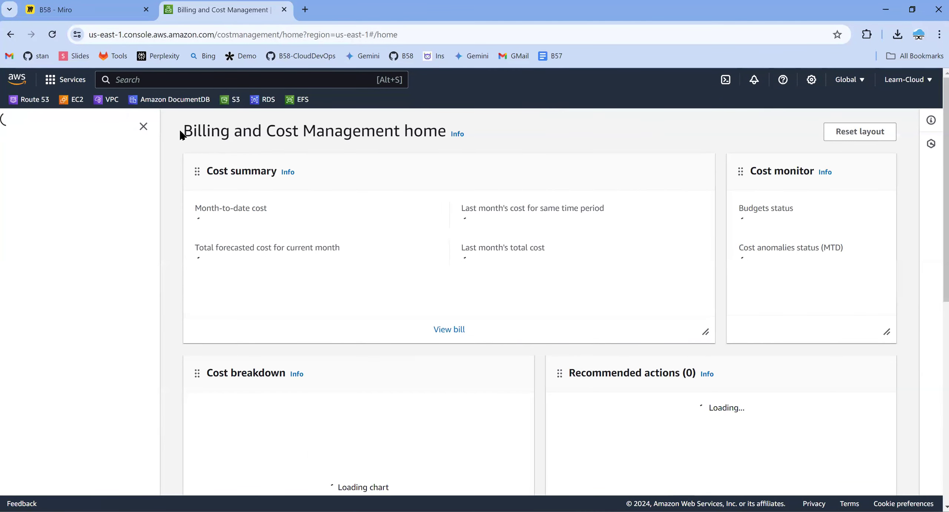
pyautogui.moveTo(184, 132); pyautogui.dragTo(439, 133)
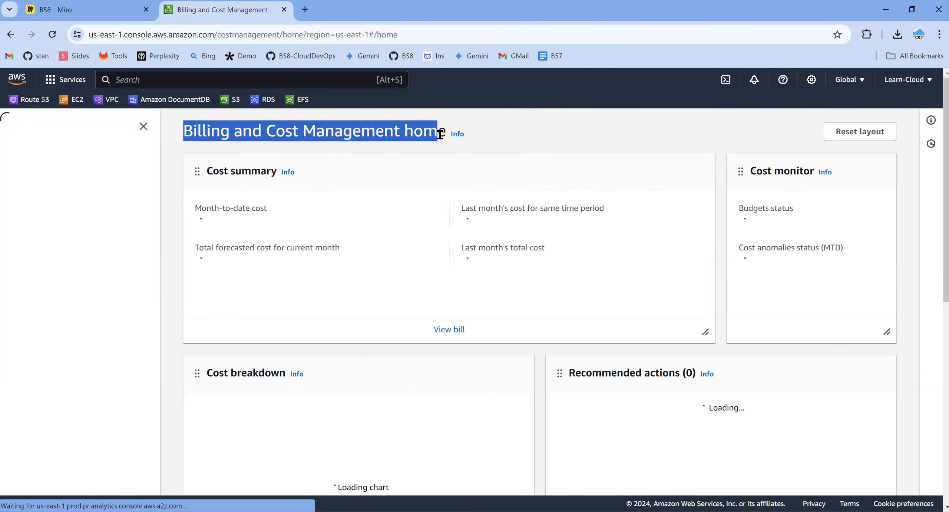
pyautogui.click(599, 136)
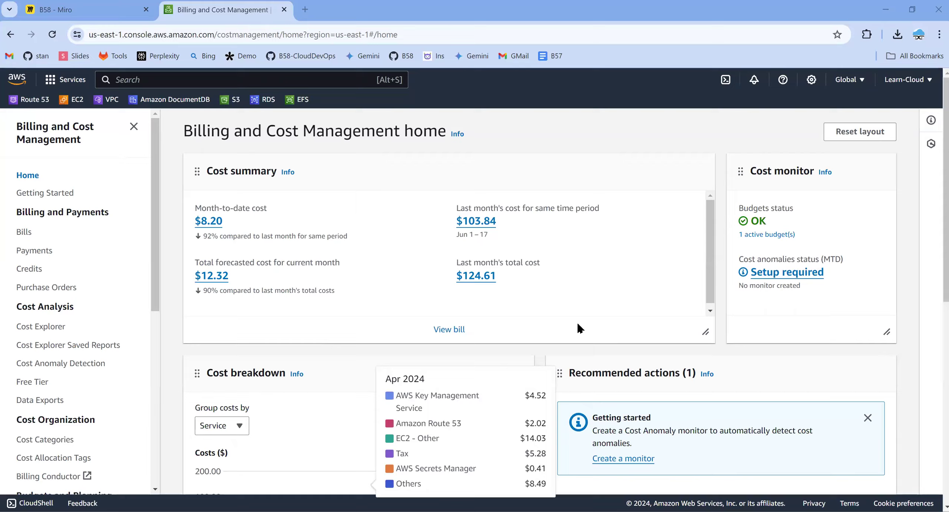
pyautogui.scroll(-5, 685, 337)
pyautogui.scroll(2, 656, 364)
pyautogui.scroll(3, 654, 365)
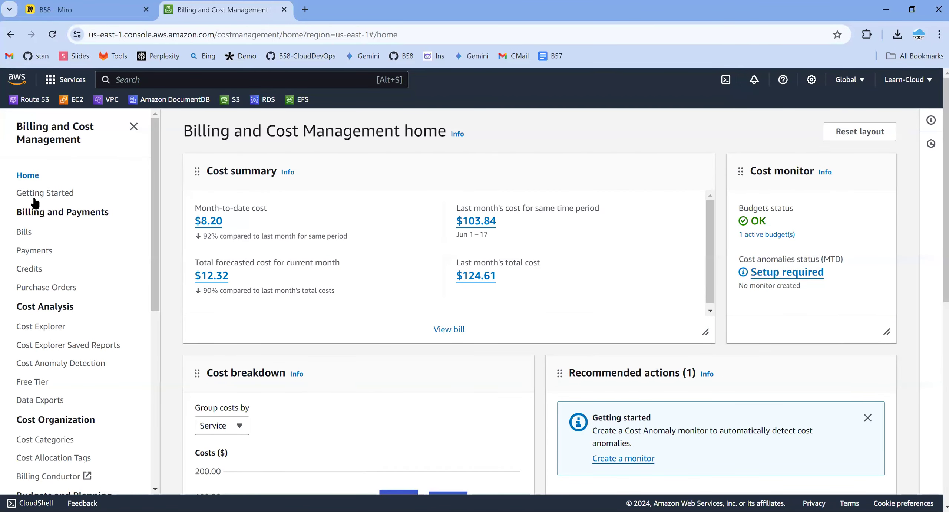
# Step: Open the bills for the June 2024 billing period and check the grand total and issue date
pyautogui.click(28, 233)
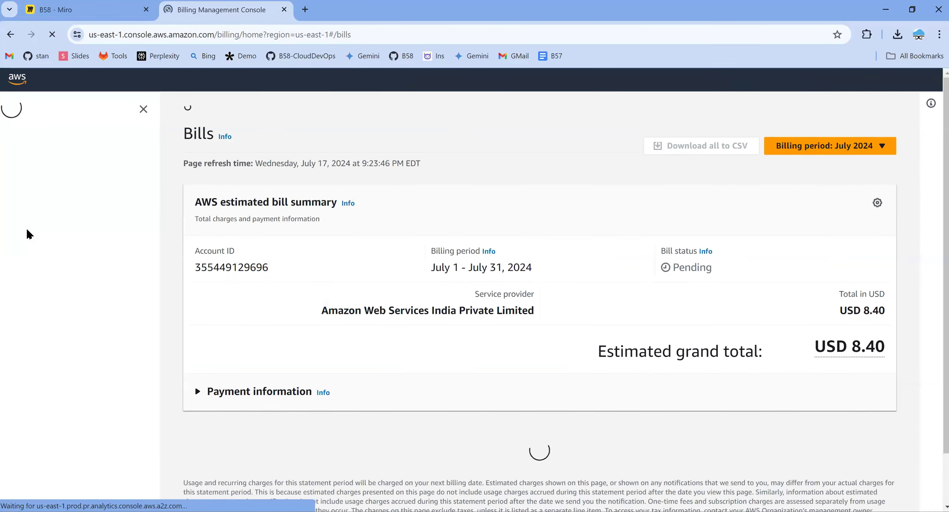
pyautogui.click(849, 156)
pyautogui.click(762, 185)
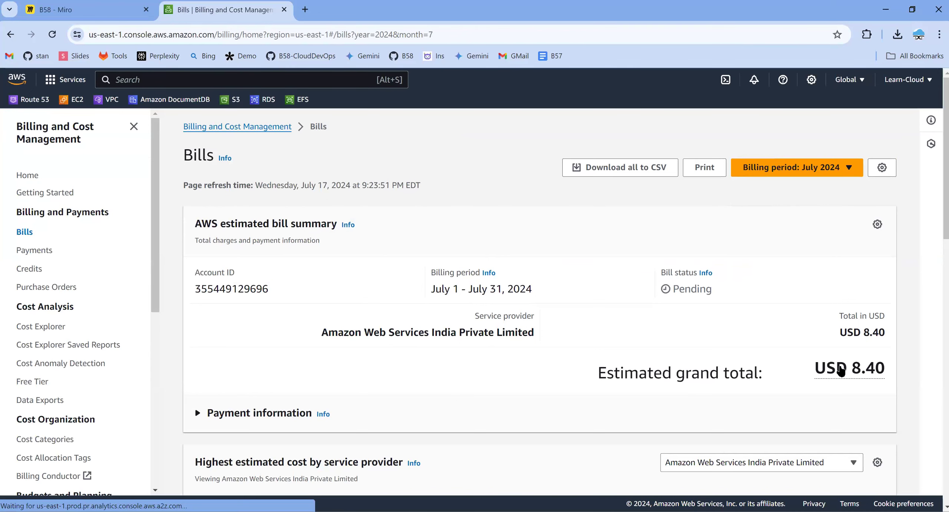
pyautogui.click(815, 166)
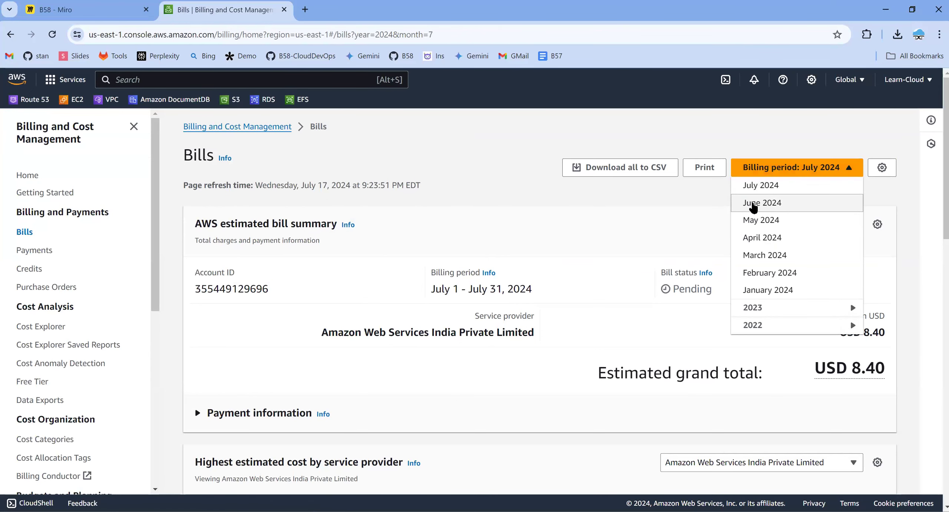
pyautogui.click(753, 204)
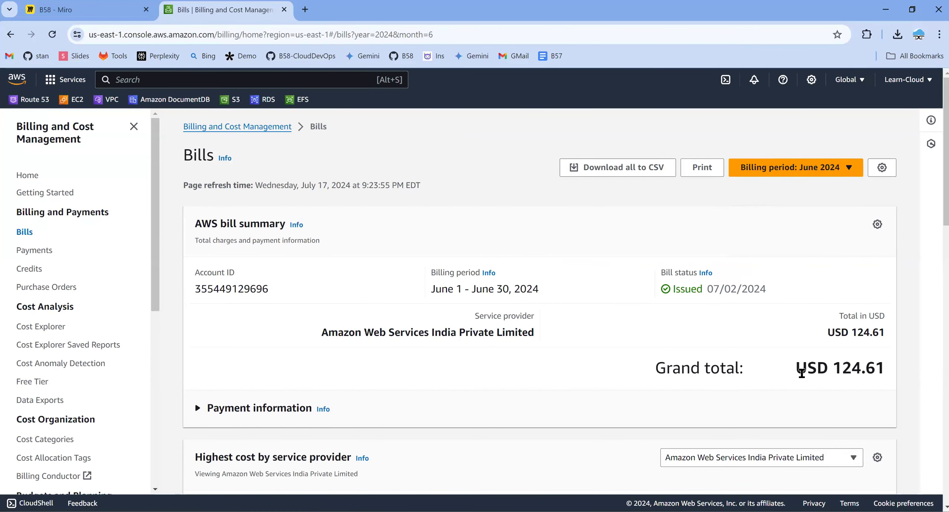
pyautogui.moveTo(795, 368); pyautogui.dragTo(878, 369)
pyautogui.moveTo(767, 291); pyautogui.dragTo(709, 288)
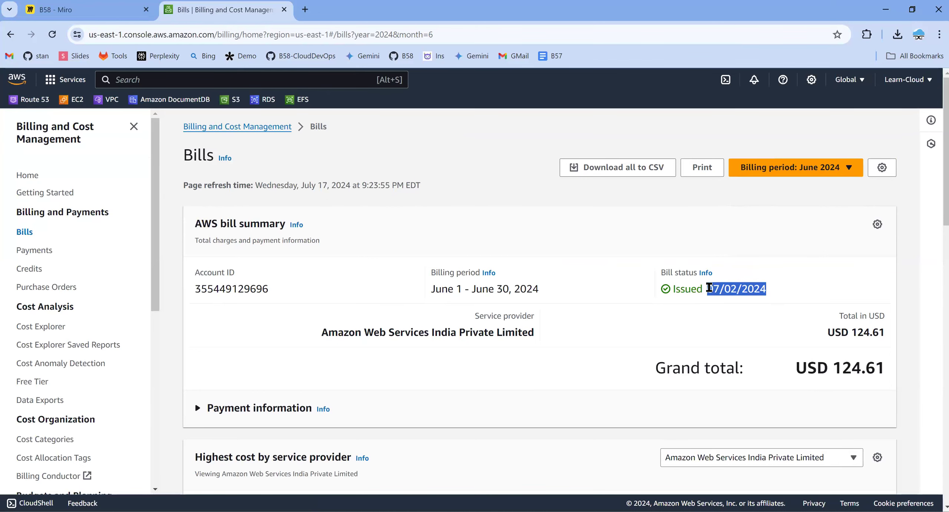
# Step: Expand the Elastic Load Balancing charges for US East (N. Virginia) in the June bill's charges by service
pyautogui.scroll(-5, 722, 360)
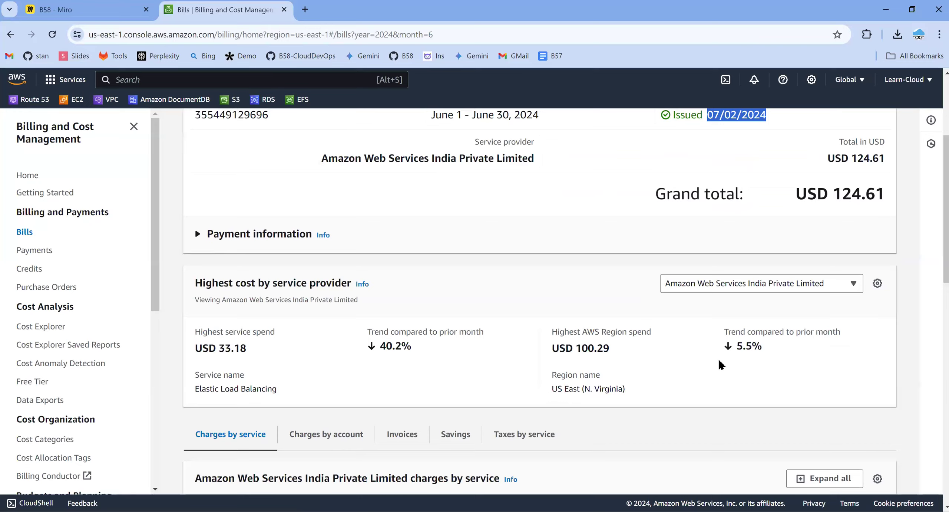
pyautogui.scroll(-4, 719, 362)
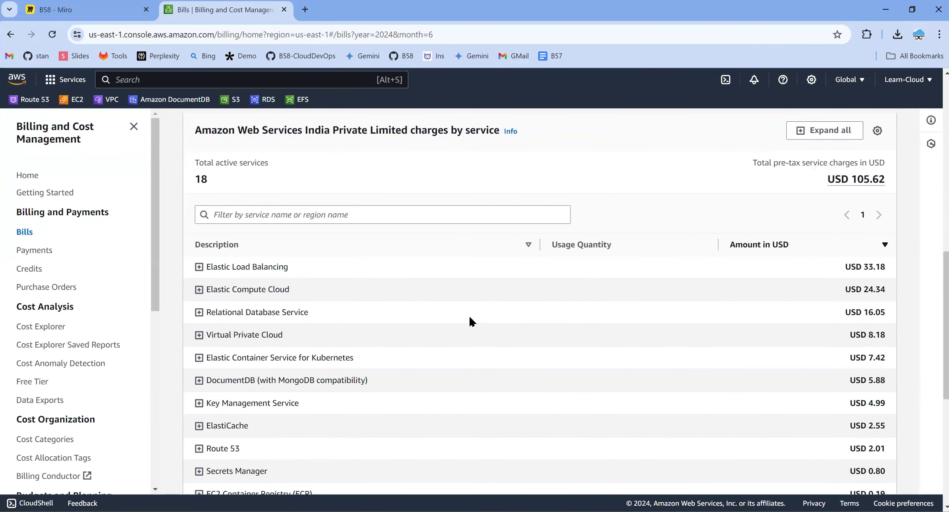
pyautogui.moveTo(208, 266); pyautogui.dragTo(393, 274)
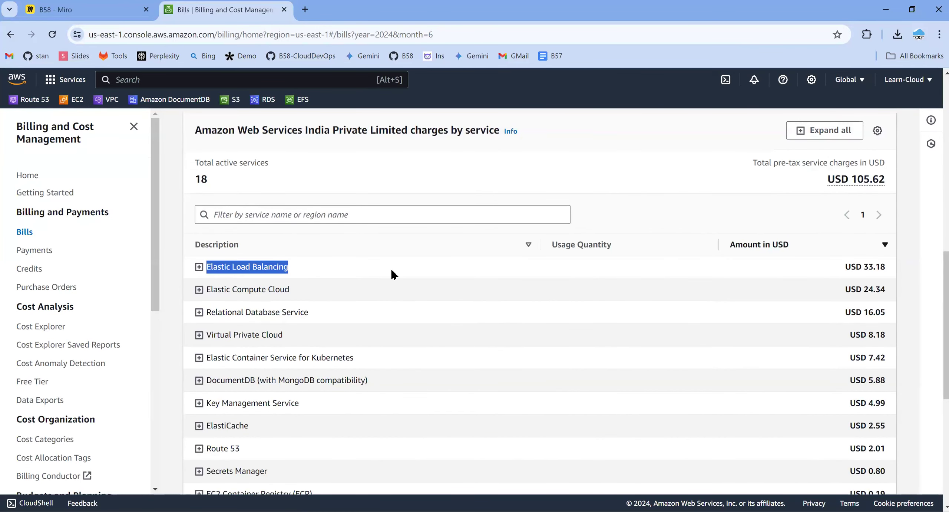
pyautogui.click(838, 274)
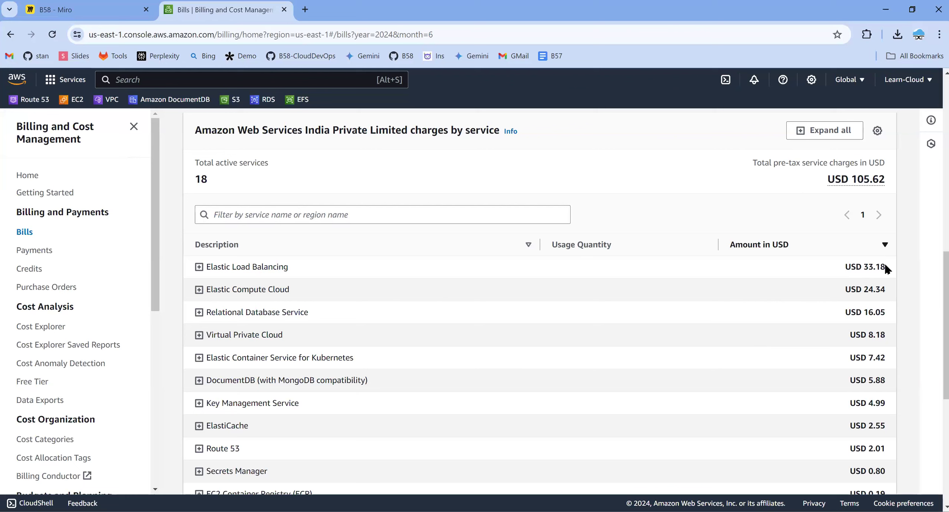
pyautogui.click(199, 267)
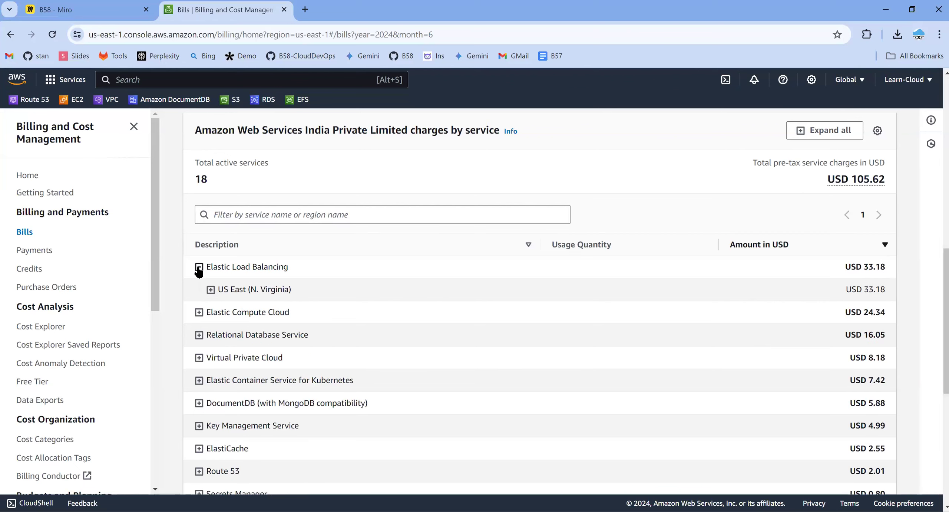
pyautogui.click(211, 289)
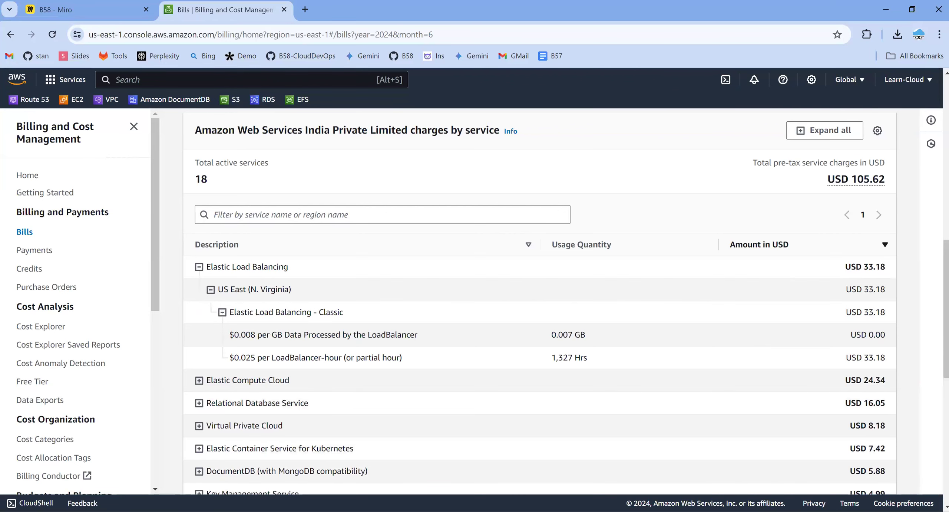
# Step: Examine the Elastic Load Balancing - Classic amount and its data-processing charge
pyautogui.moveTo(843, 314); pyautogui.dragTo(887, 314)
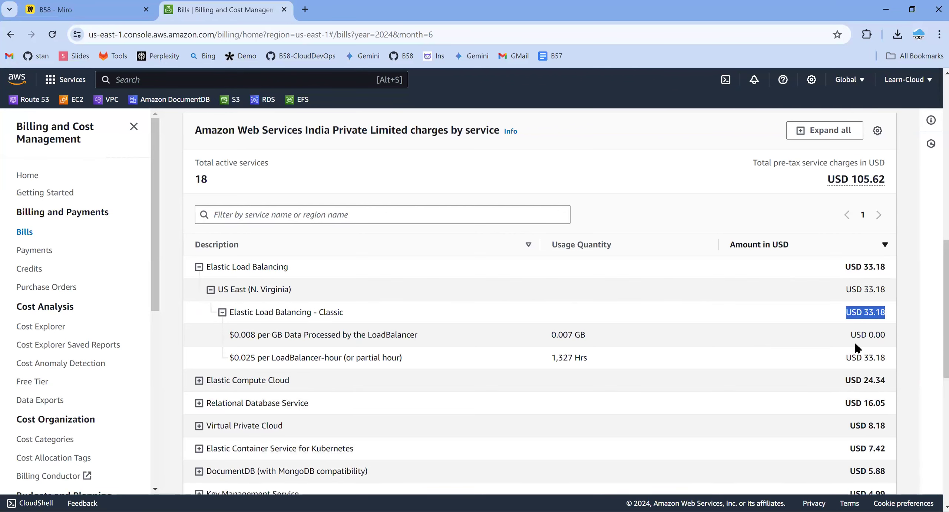
pyautogui.doubleClick(858, 333)
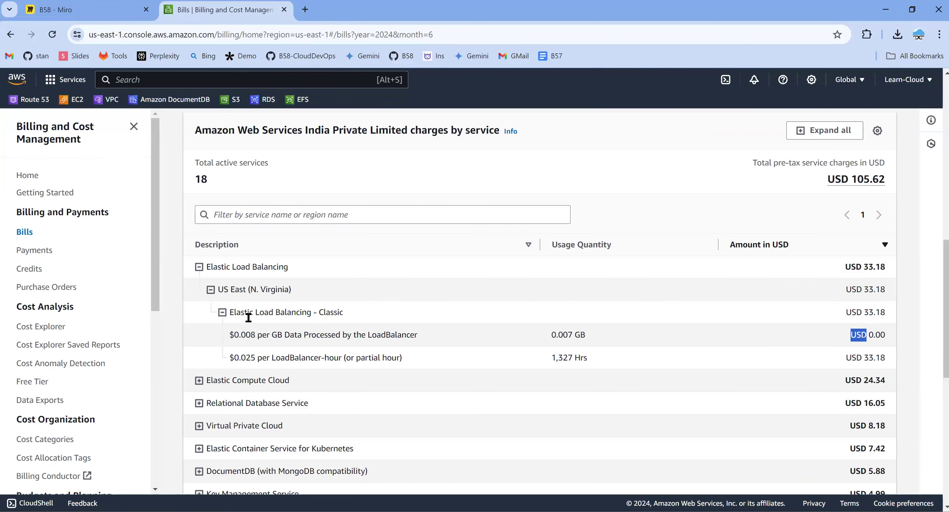
pyautogui.moveTo(235, 312); pyautogui.dragTo(414, 324)
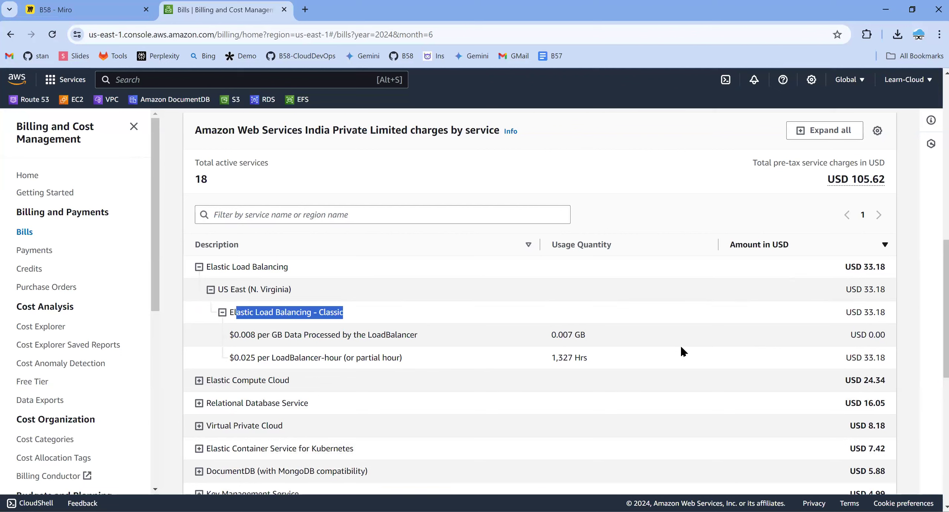
pyautogui.click(847, 310)
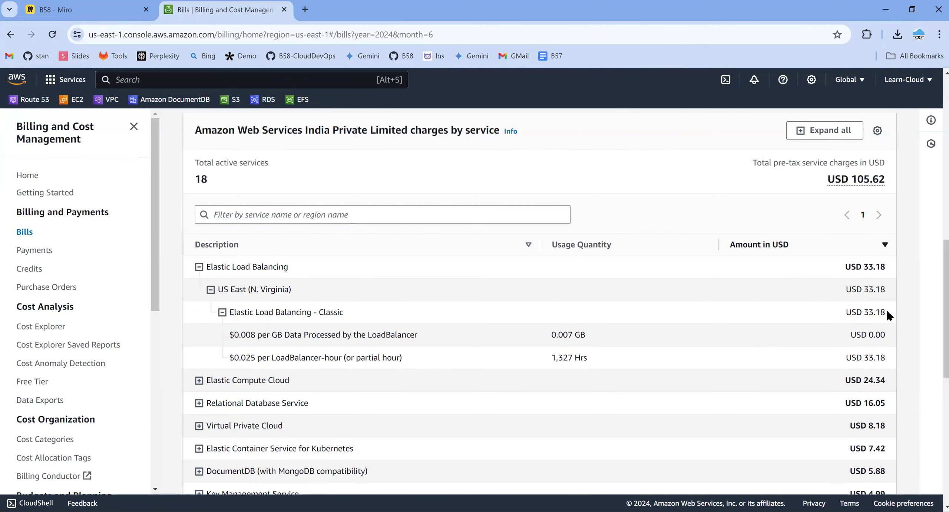
pyautogui.tripleClick(883, 310)
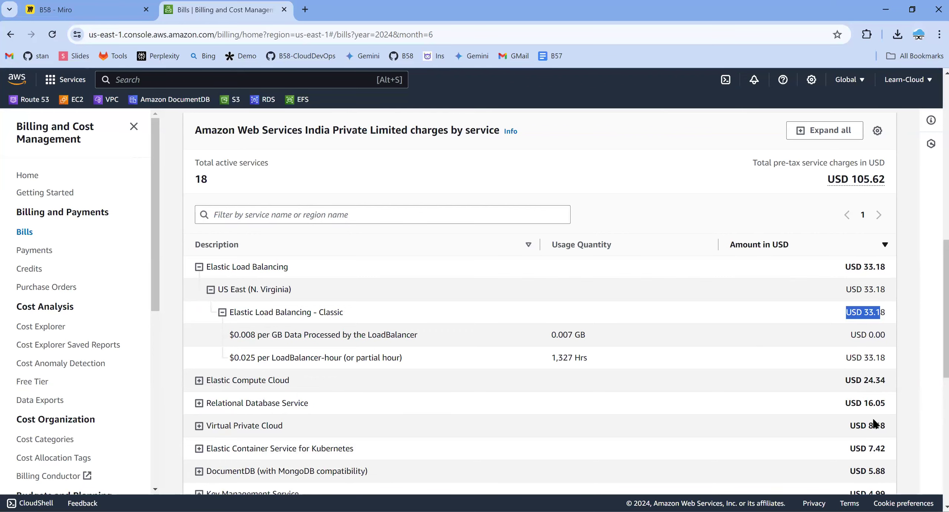
# Step: Expand the Elastic Compute Cloud charges down to the EBS items for EU (Ireland)
pyautogui.scroll(-2, 803, 396)
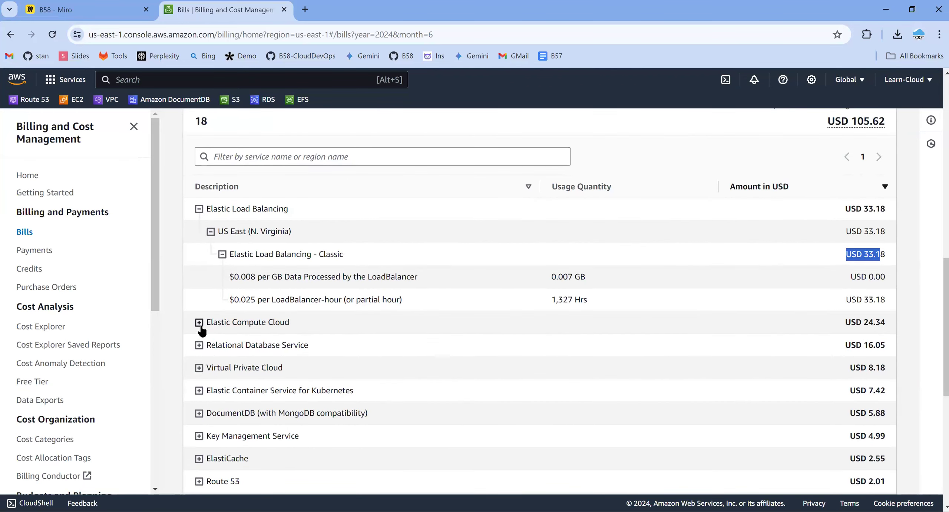
pyautogui.click(199, 322)
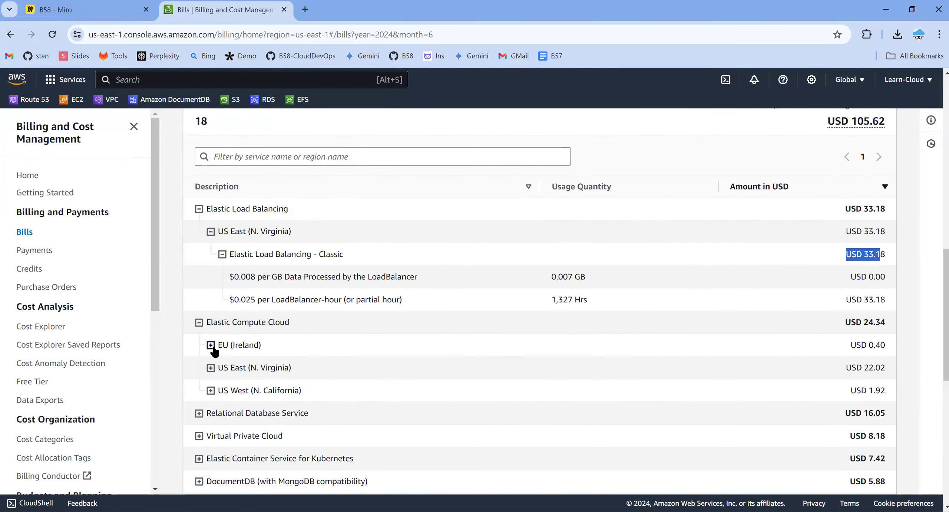
pyautogui.click(210, 345)
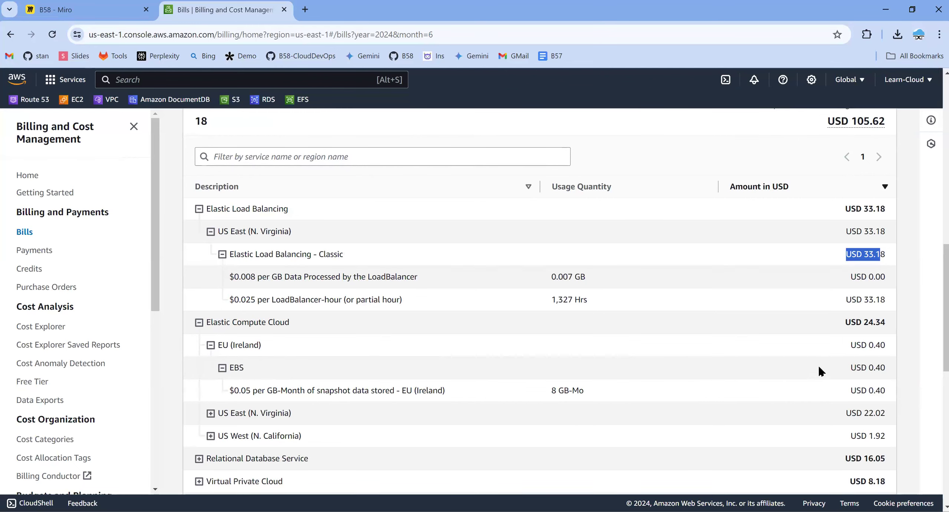
# Step: Examine the Elastic Compute Cloud total and the EU (Ireland) amount in the June bill's charges by service
pyautogui.moveTo(846, 326); pyautogui.dragTo(886, 325)
pyautogui.click(886, 326)
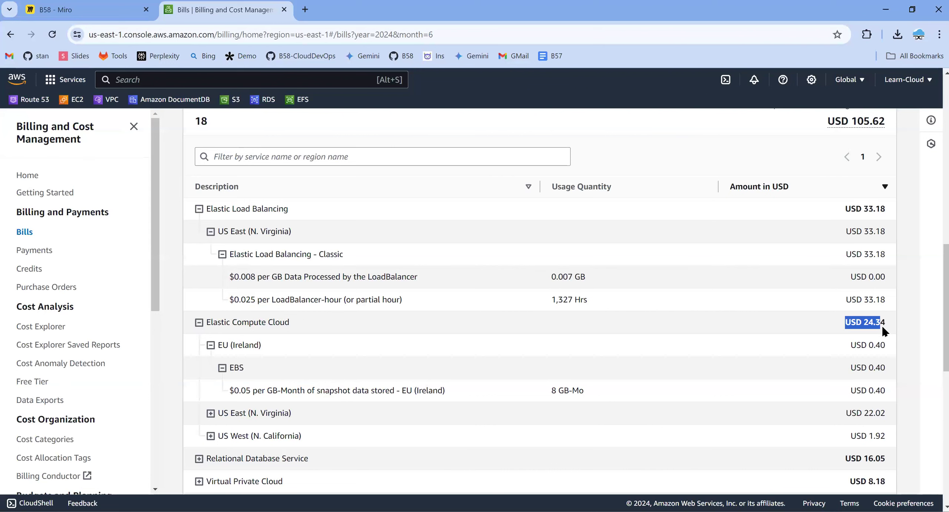
pyautogui.moveTo(883, 327); pyautogui.dragTo(888, 327)
pyautogui.moveTo(233, 345); pyautogui.dragTo(346, 325)
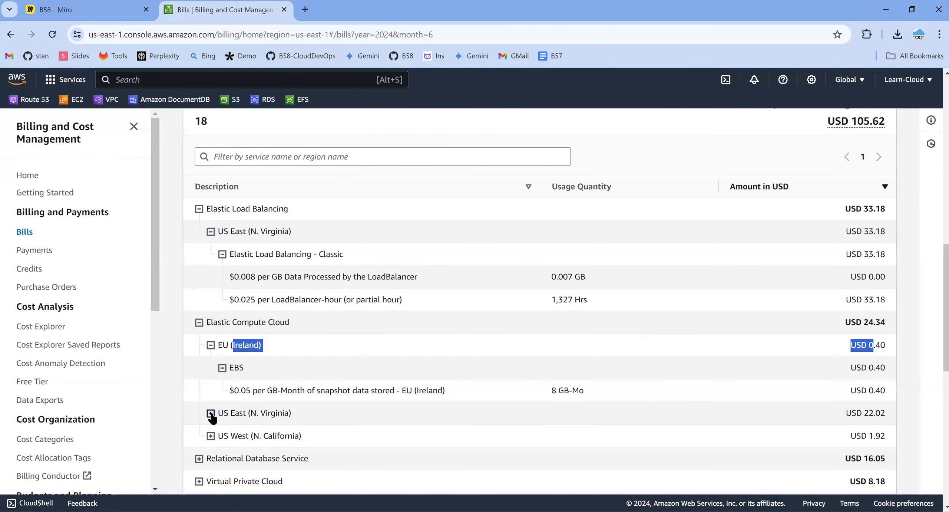
pyautogui.click(249, 359)
pyautogui.moveTo(222, 344); pyautogui.dragTo(883, 345)
# Step: Check the region list on the bills page, duplicate the browser tab and open the EC2 console in the copy
pyautogui.click(912, 81)
pyautogui.click(849, 80)
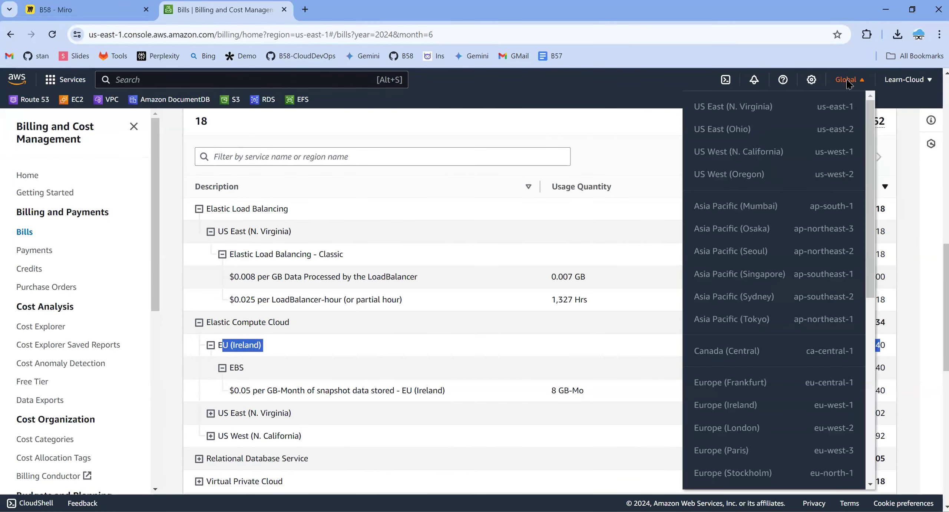
pyautogui.rightClick(234, 12)
pyautogui.click(283, 117)
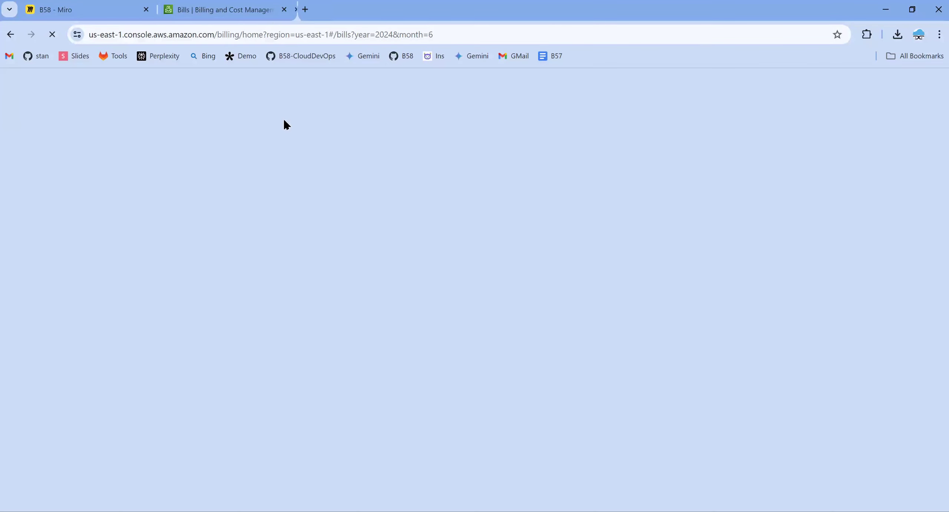
pyautogui.click(258, 15)
pyautogui.click(311, 12)
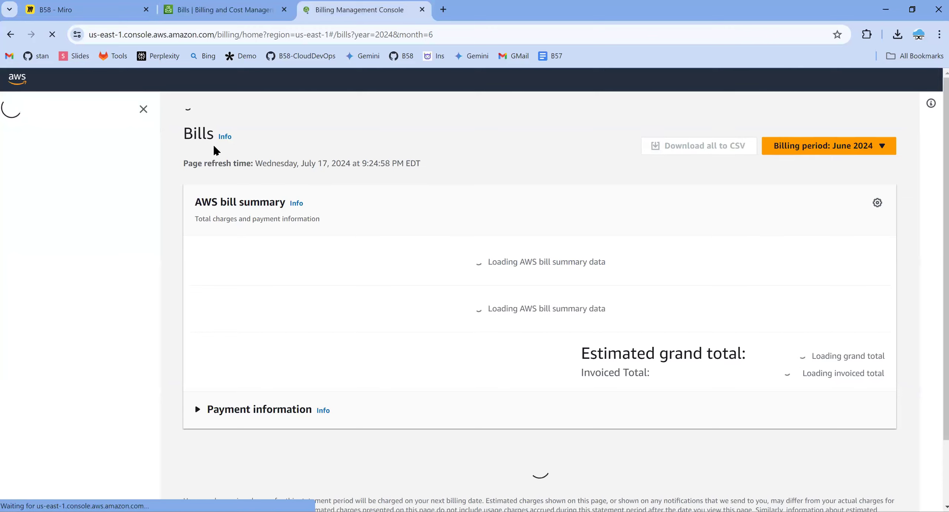
pyautogui.scroll(-2, 219, 165)
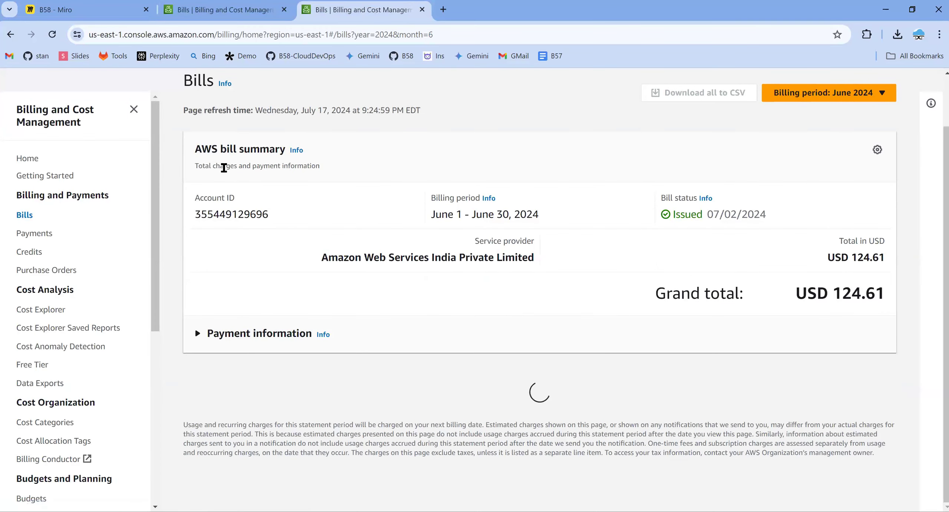
pyautogui.scroll(2, 326, 126)
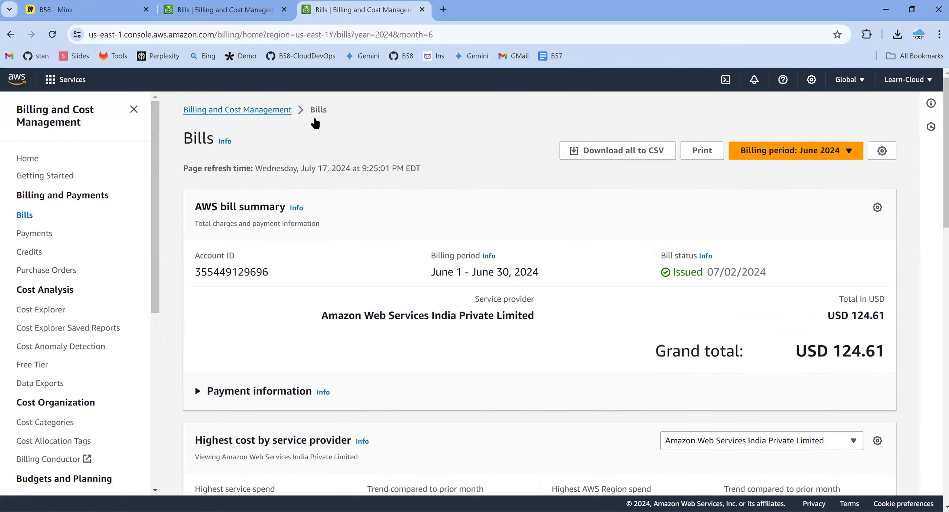
pyautogui.click(76, 80)
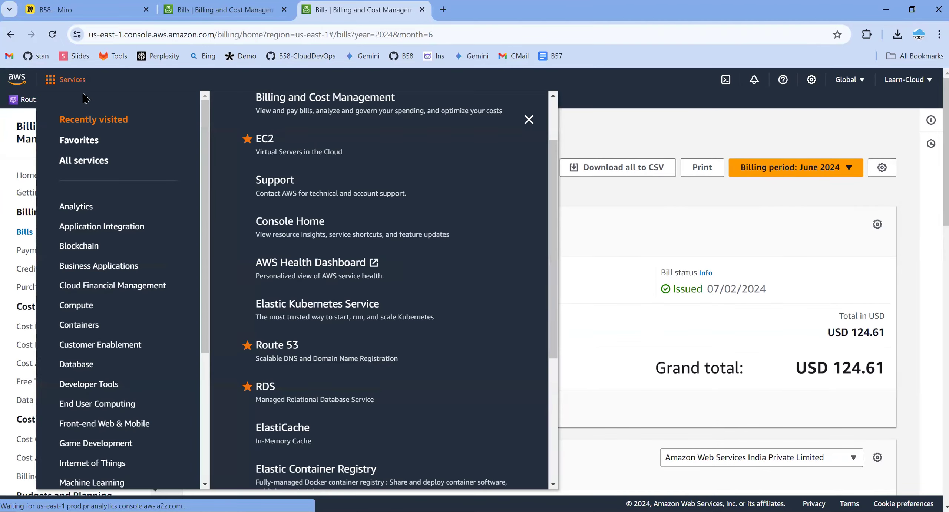
pyautogui.click(268, 142)
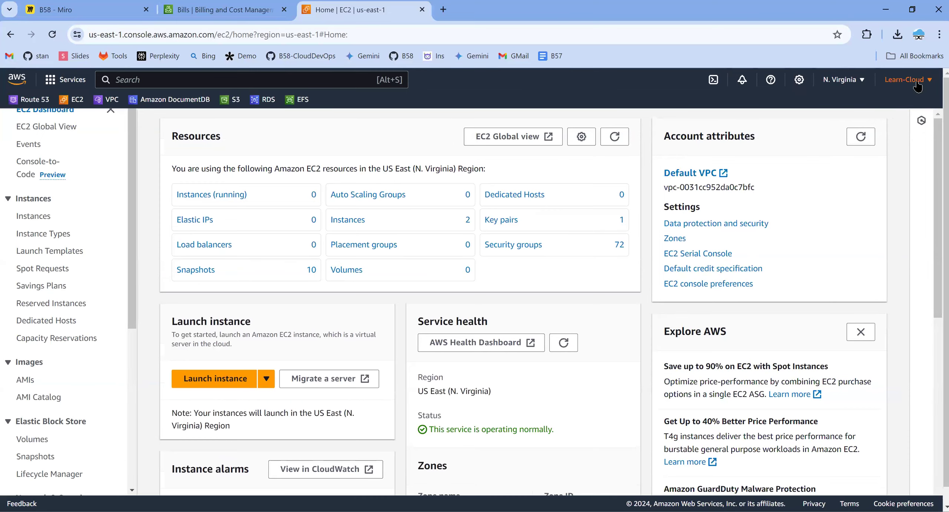
# Step: View the Billing and Cost Management home and return to the EC2 dashboard
pyautogui.click(916, 80)
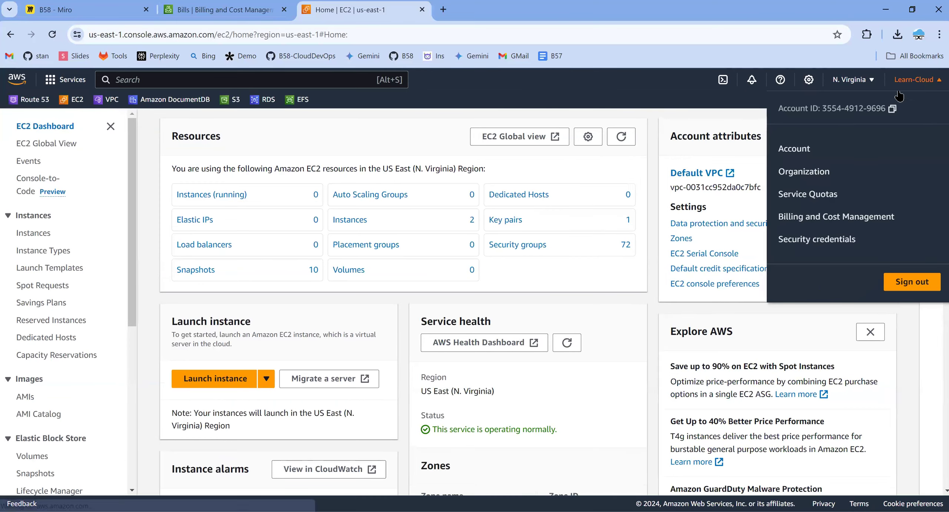
pyautogui.click(806, 222)
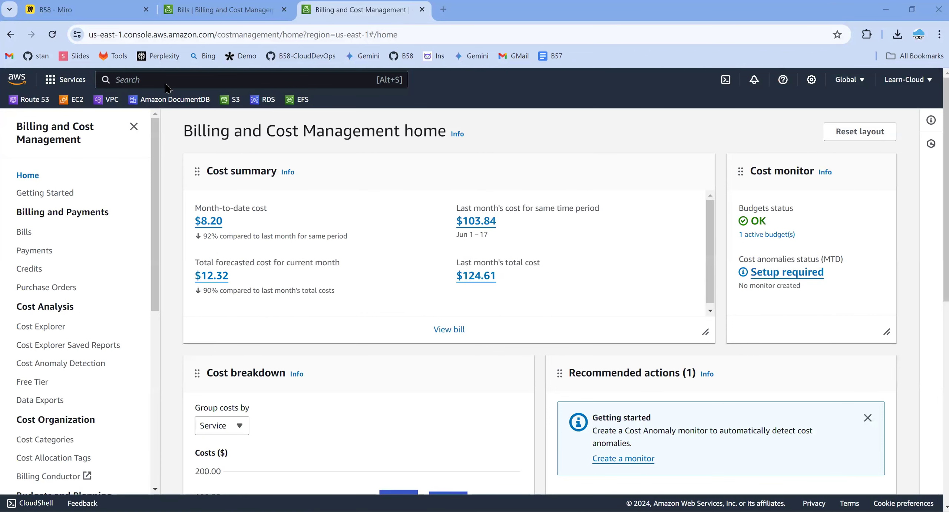
pyautogui.click(72, 99)
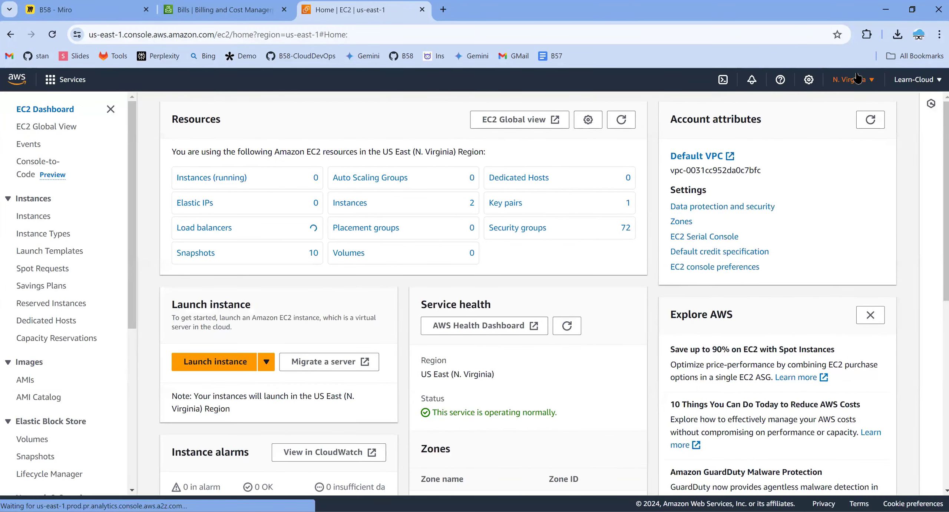
# Step: Switch the EC2 console to the Europe (Ireland) region and list its EBS snapshots
pyautogui.click(857, 79)
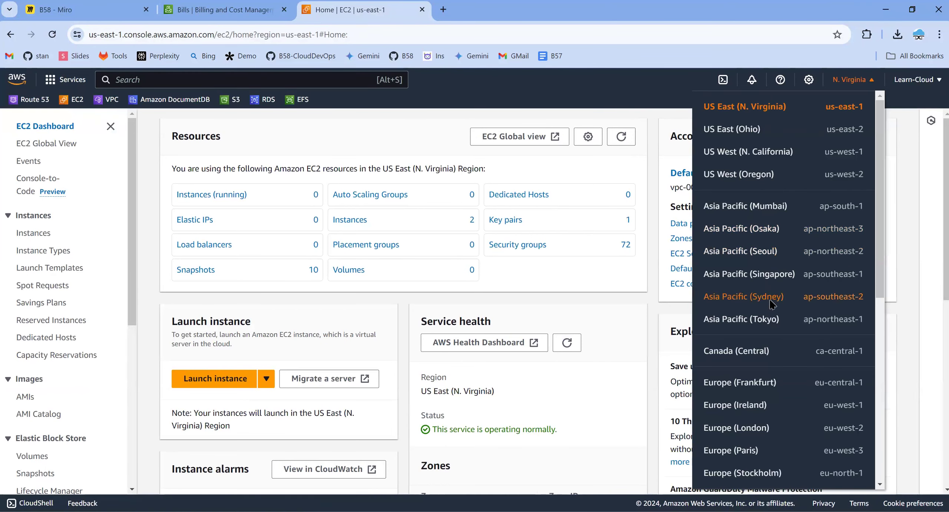
pyautogui.click(756, 408)
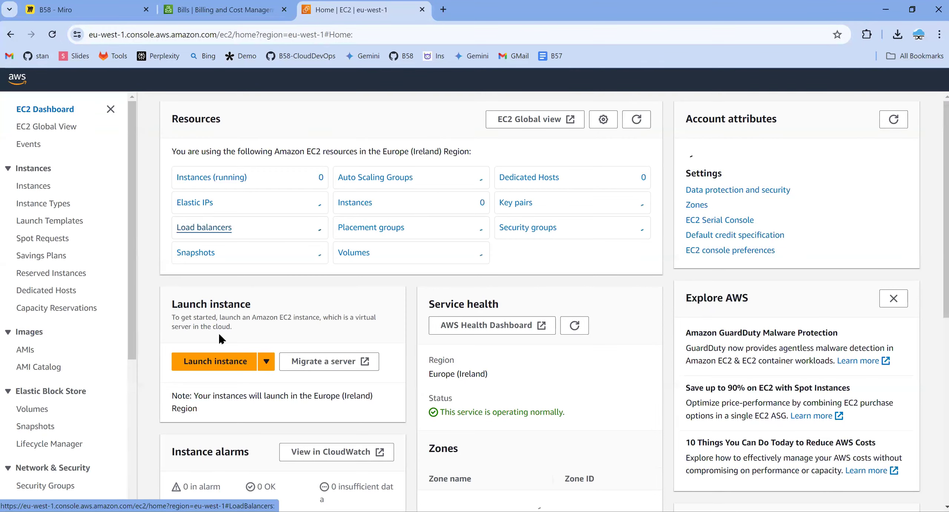
pyautogui.click(197, 253)
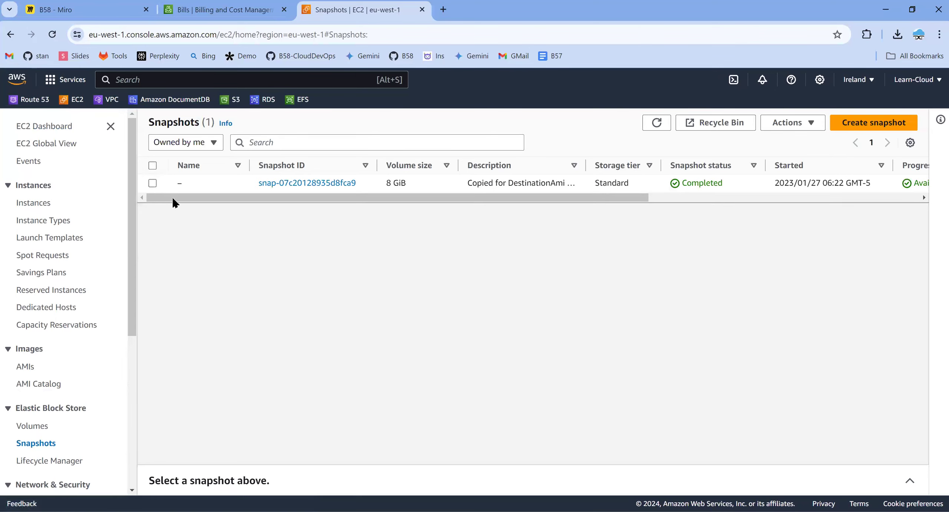
# Step: Try to delete the 8 GiB snapshot snap-07c20128935d8fca9 in Europe (Ireland), confirming with "delete"
pyautogui.click(153, 183)
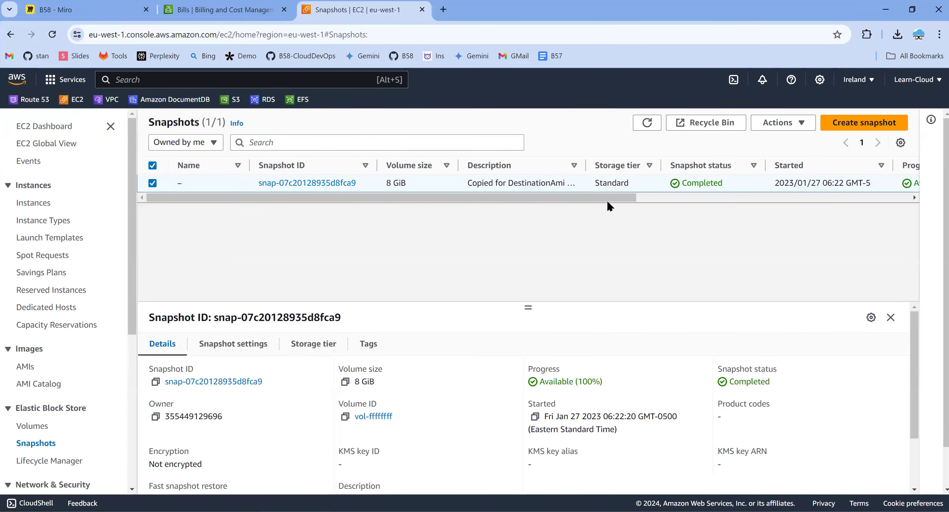
pyautogui.click(793, 123)
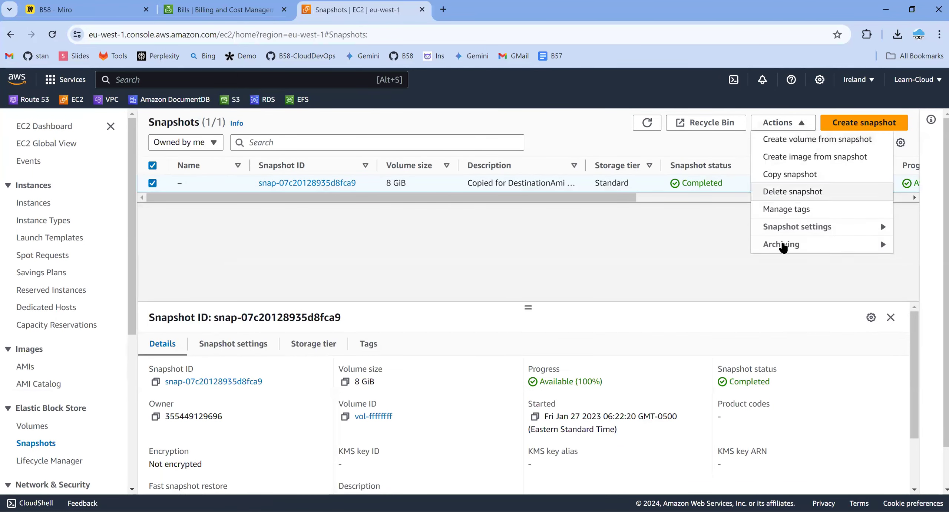
pyautogui.click(794, 191)
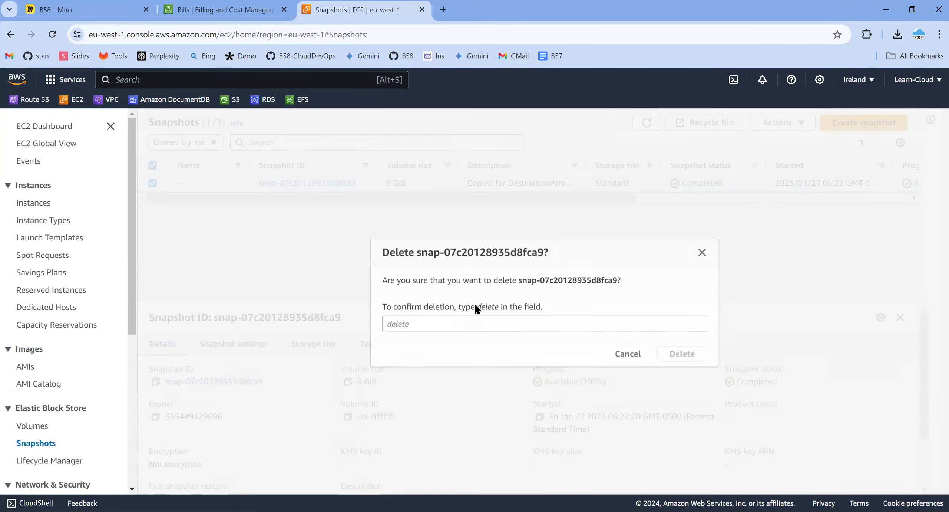
pyautogui.click(465, 318)
pyautogui.write('delete')
pyautogui.press('Return')
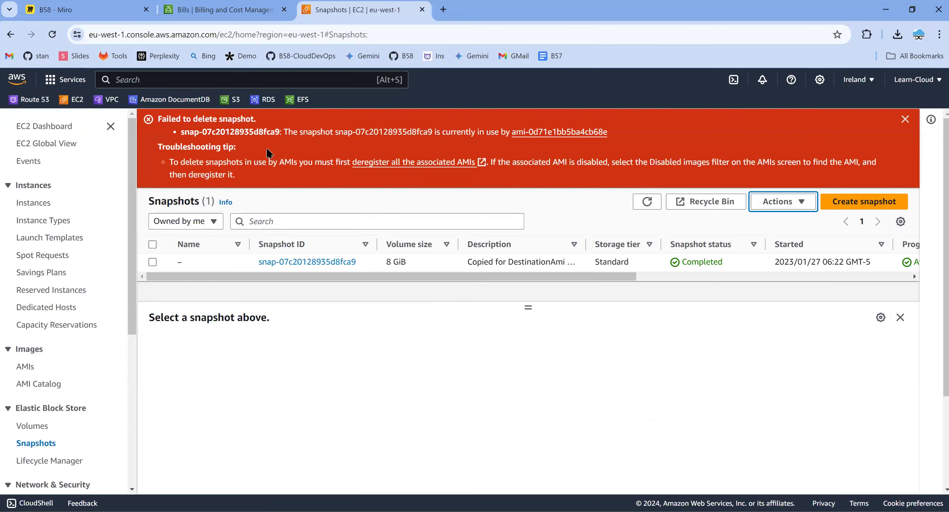
# Step: Deregister the AMI b52-ansible-dev-20Jan2023 that uses the snapshot in Europe (Ireland)
pyautogui.click(544, 132)
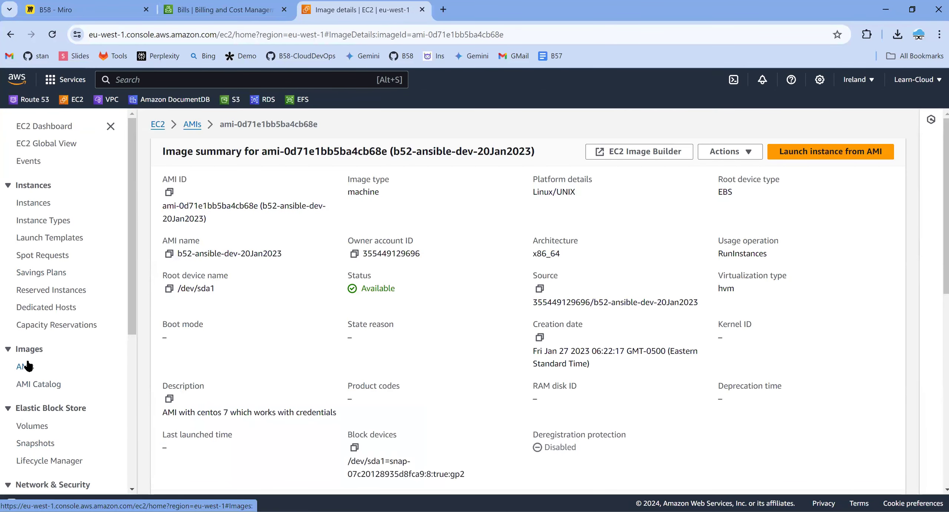
pyautogui.click(25, 366)
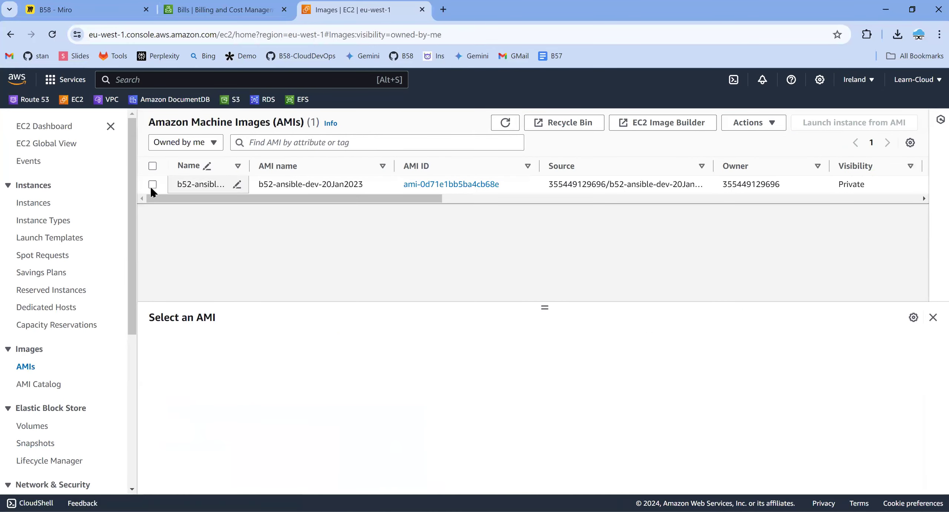
pyautogui.click(152, 184)
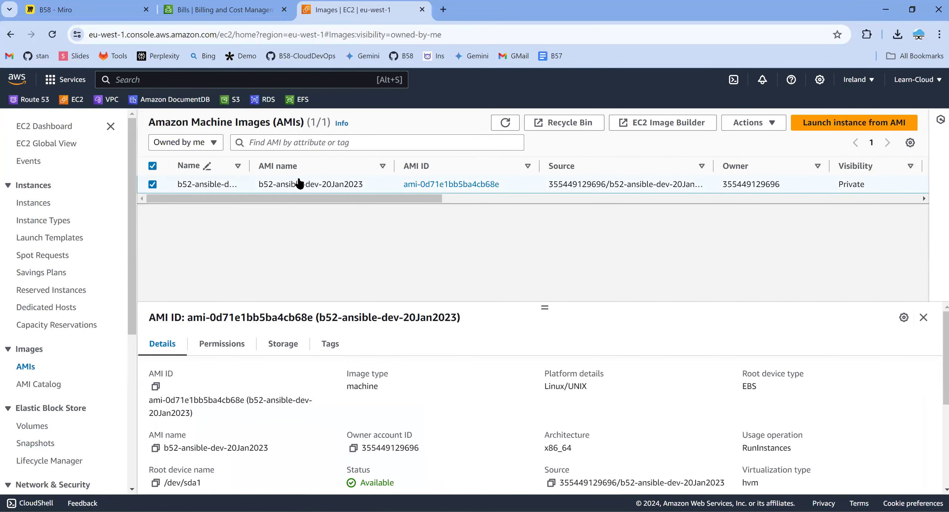
pyautogui.click(749, 124)
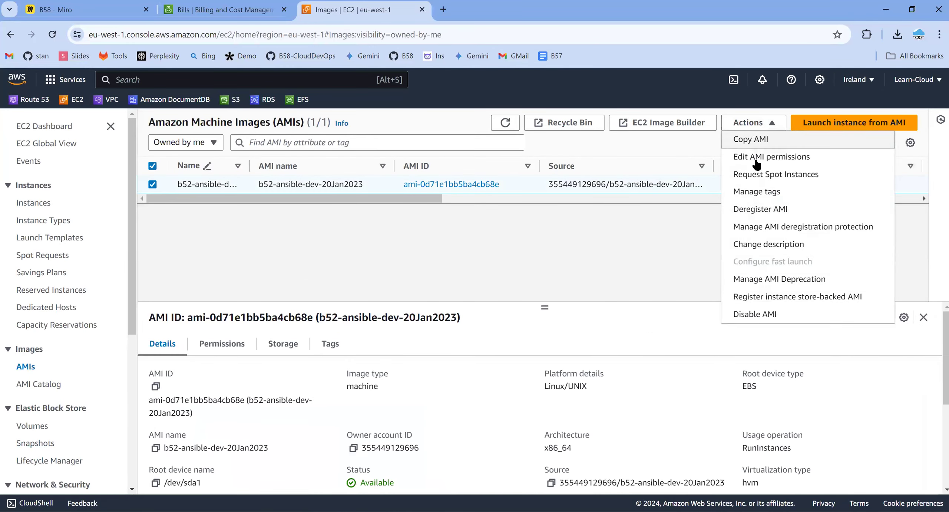
pyautogui.click(773, 208)
pyautogui.click(660, 362)
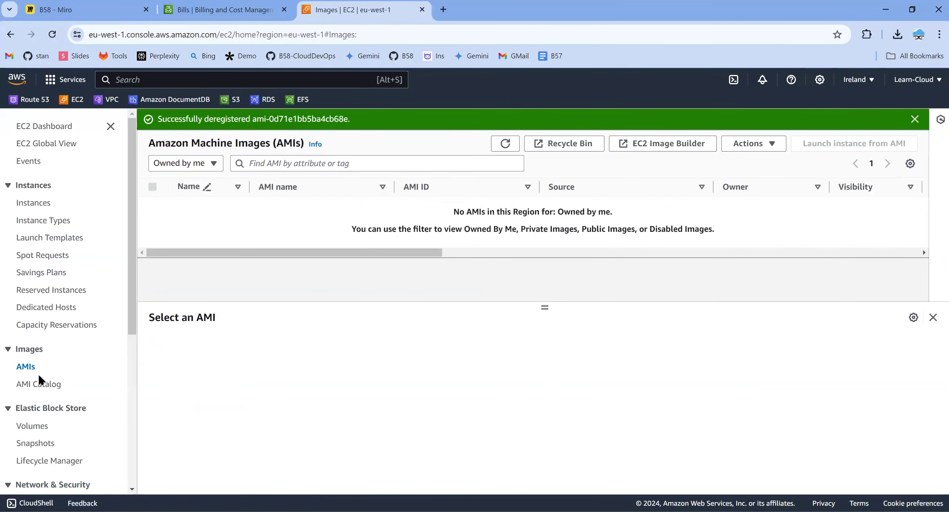
# Step: Delete the snapshot snap-07c20128935d8fca9 from the Europe (Ireland) snapshots, entering "delete" as confirmation
pyautogui.click(26, 443)
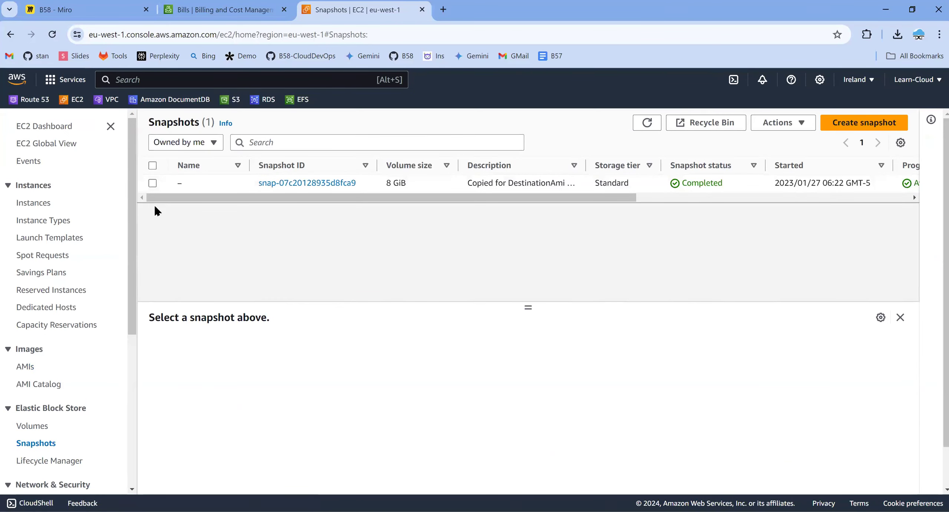
pyautogui.click(153, 182)
pyautogui.click(786, 124)
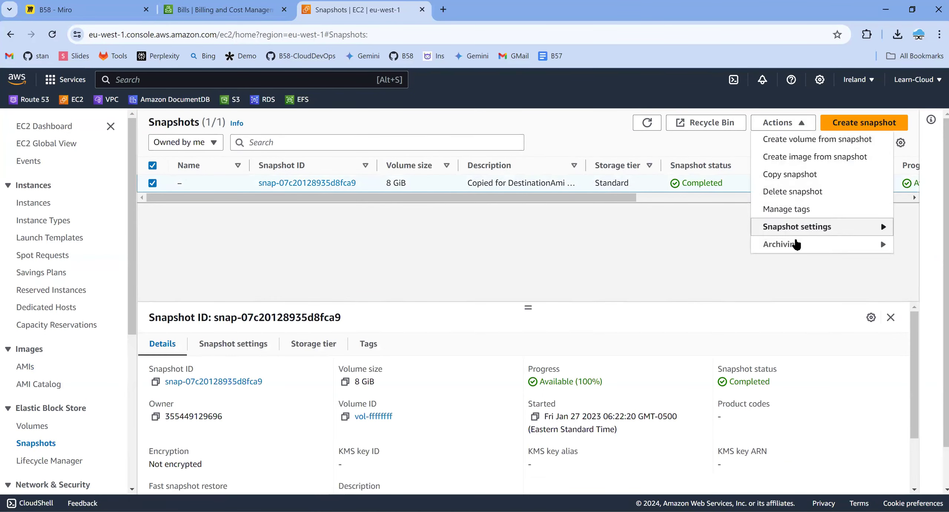
pyautogui.click(815, 191)
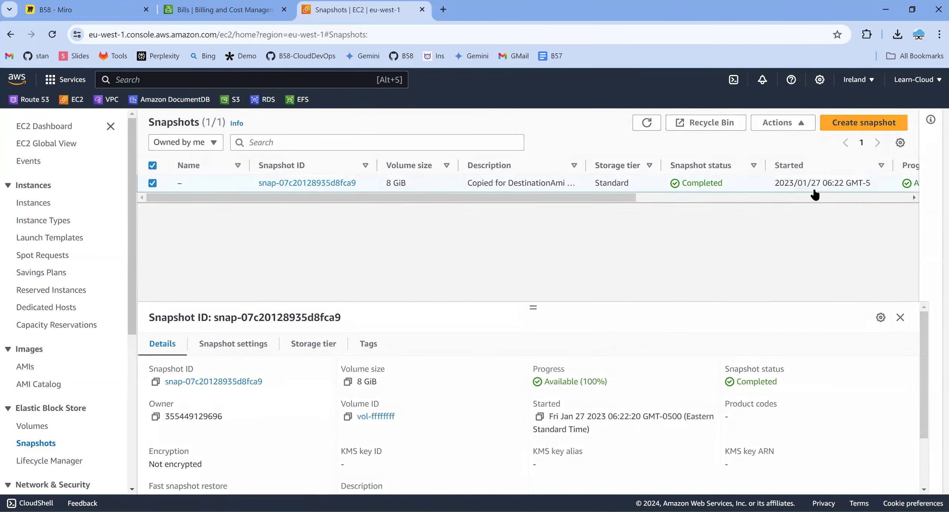
pyautogui.click(618, 323)
pyautogui.write('delete')
pyautogui.press('Return')
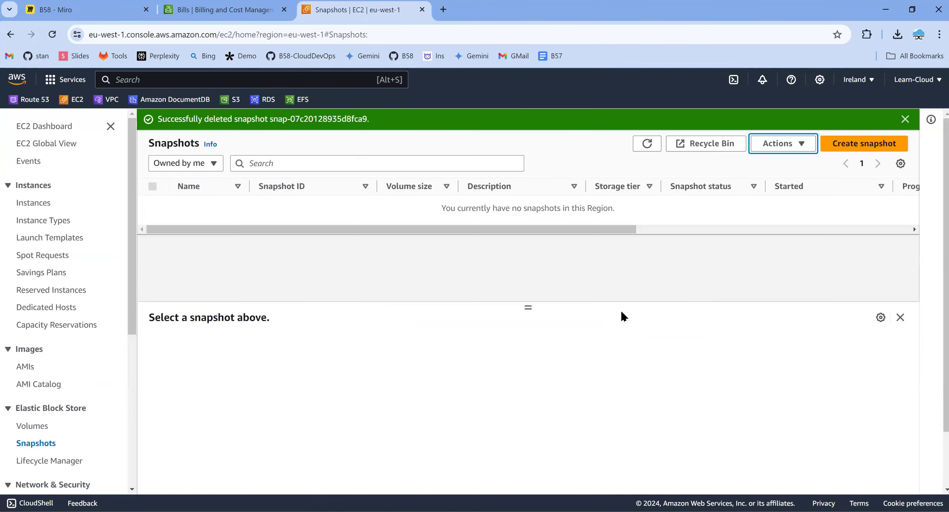
# Step: Return to the June bill and expand the Elastic Compute Cloud charges for US East (N. Virginia) to check the region's amount
pyautogui.click(222, 9)
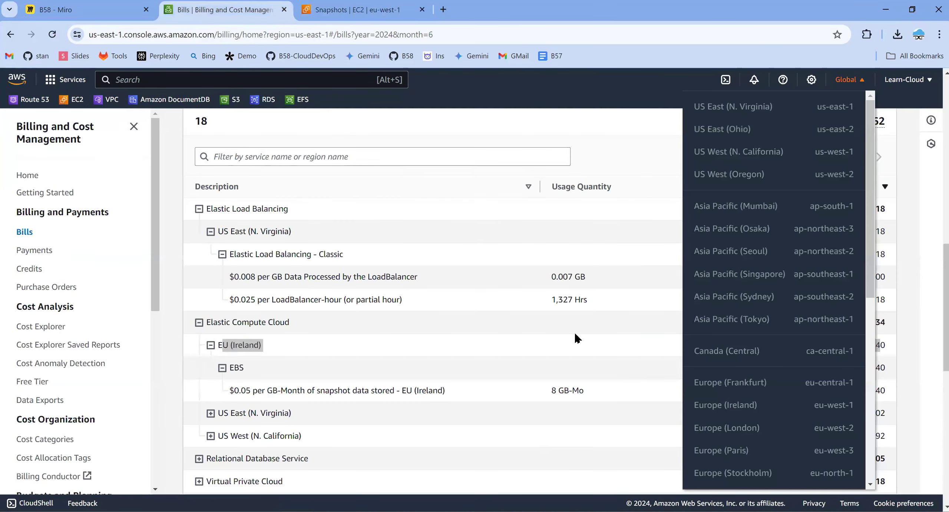
pyautogui.click(576, 134)
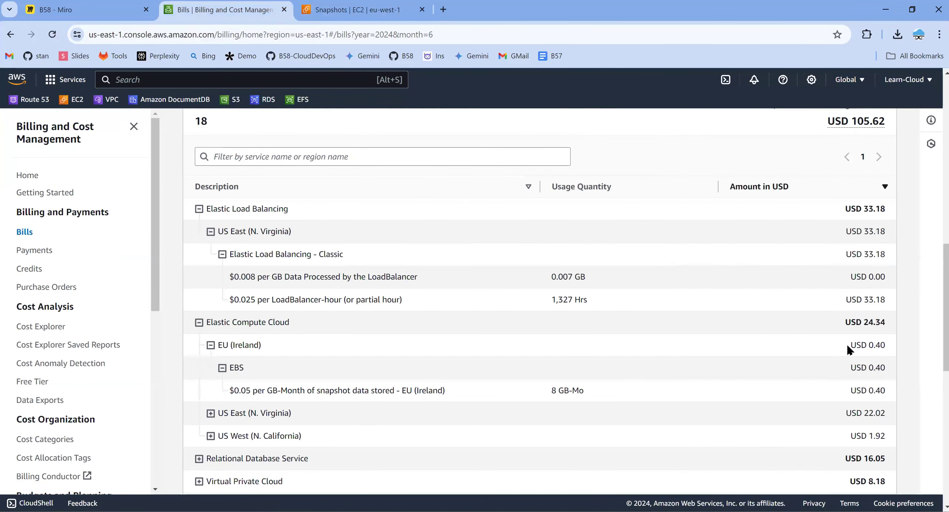
pyautogui.scroll(-2, 494, 416)
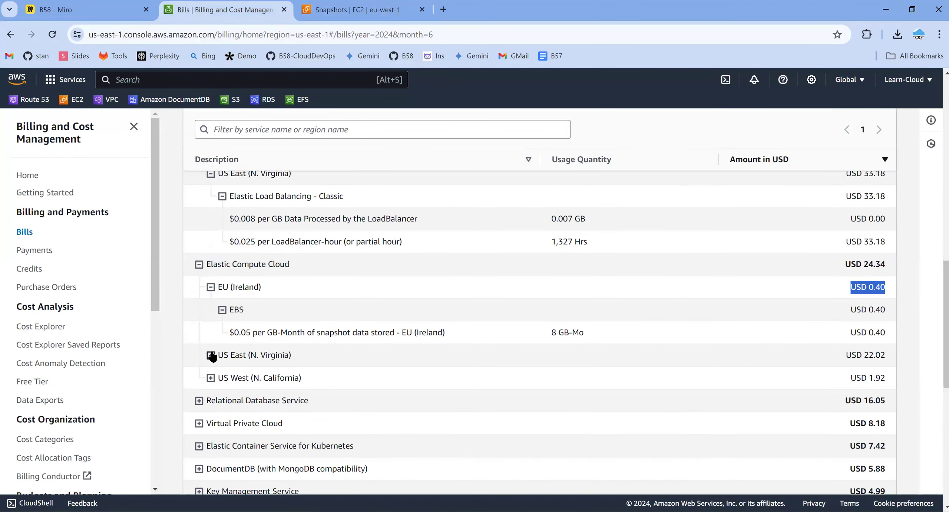
pyautogui.click(857, 361)
pyautogui.moveTo(899, 361); pyautogui.dragTo(884, 355)
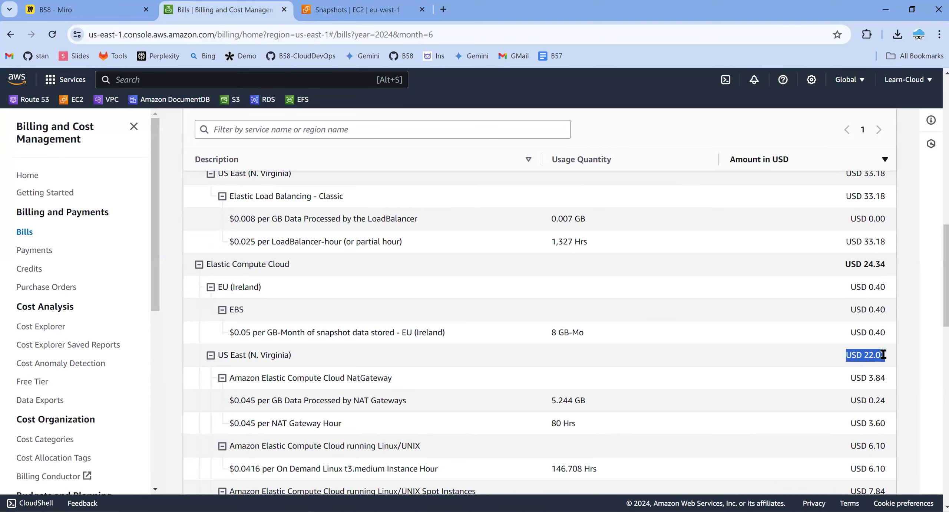
pyautogui.click(846, 356)
# Step: Examine the NAT gateway data-processing and hourly charges under US East (N. Virginia)
pyautogui.scroll(-2, 243, 324)
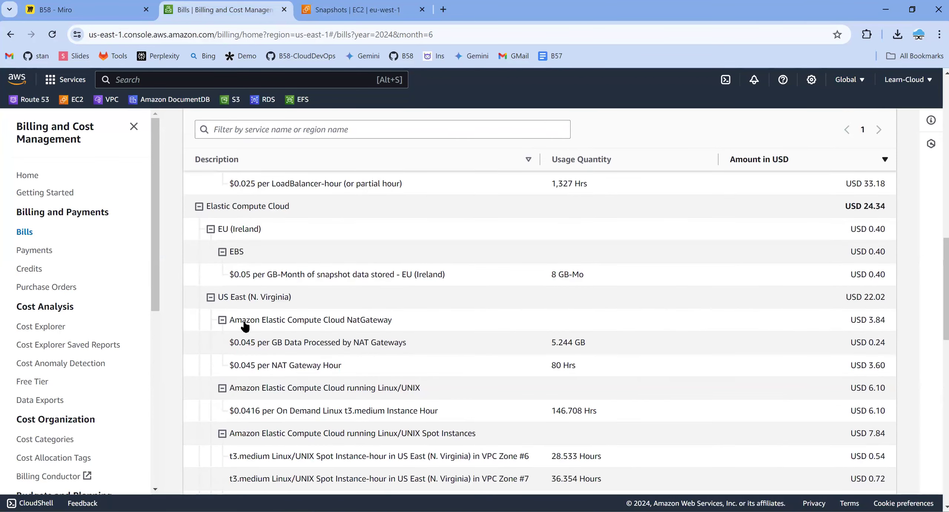
pyautogui.moveTo(230, 344); pyautogui.dragTo(881, 344)
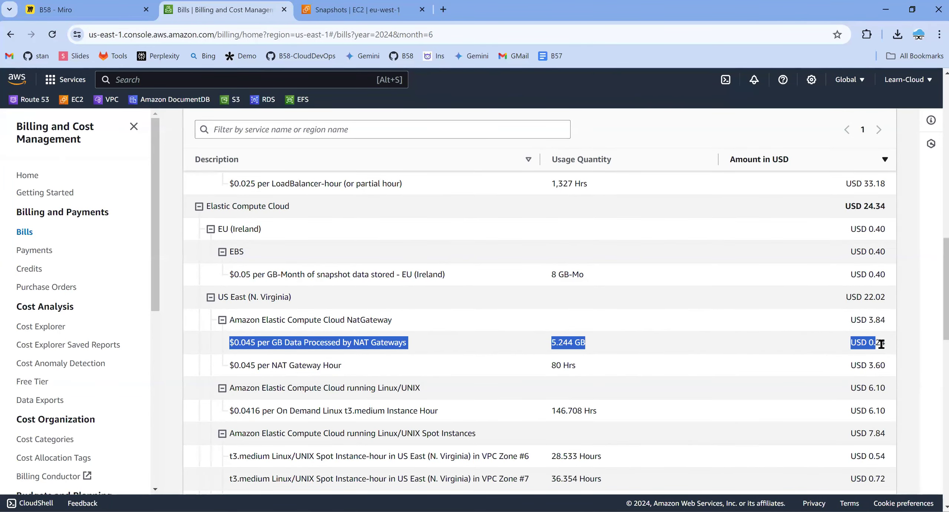
pyautogui.click(891, 365)
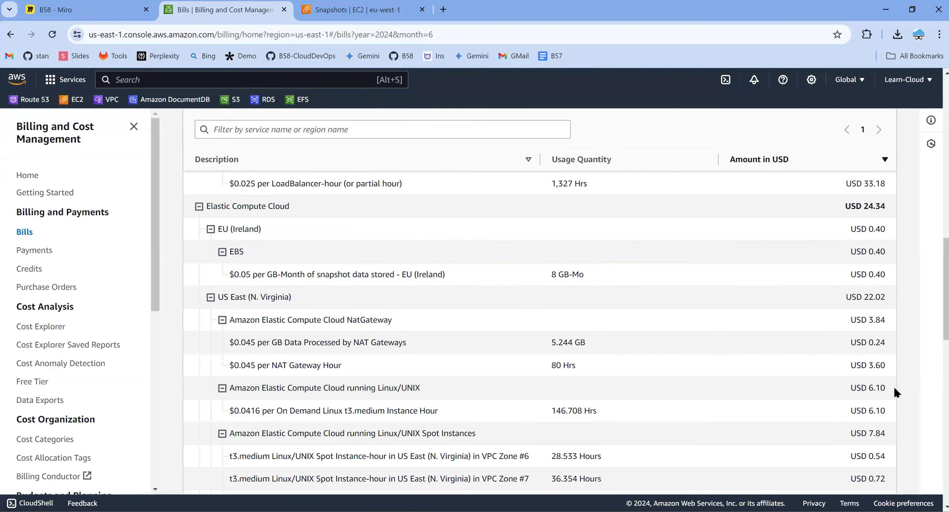
# Step: Examine the t3.medium and t3.xlarge Spot Instance charges under US East (N. Virginia) in the Elastic Compute Cloud section
pyautogui.scroll(-4, 891, 389)
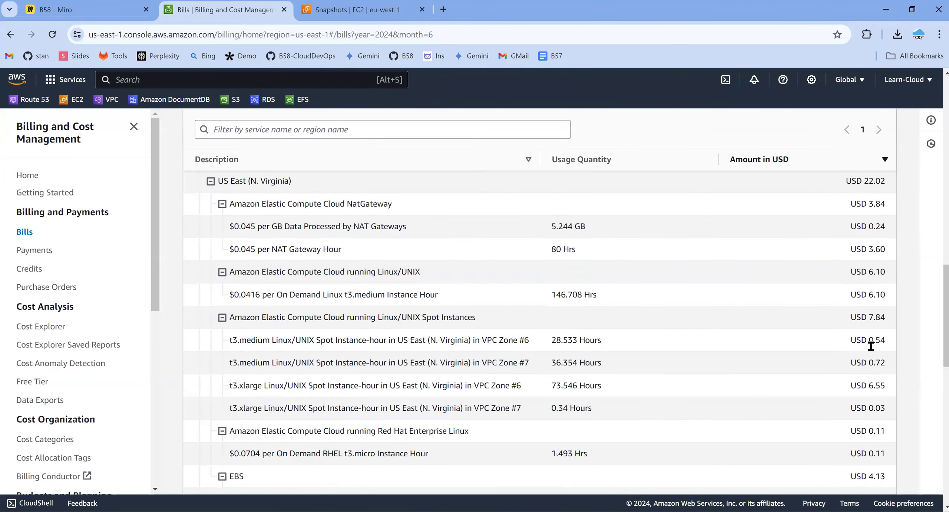
pyautogui.moveTo(288, 339); pyautogui.dragTo(232, 340)
pyautogui.moveTo(856, 341); pyautogui.dragTo(510, 386)
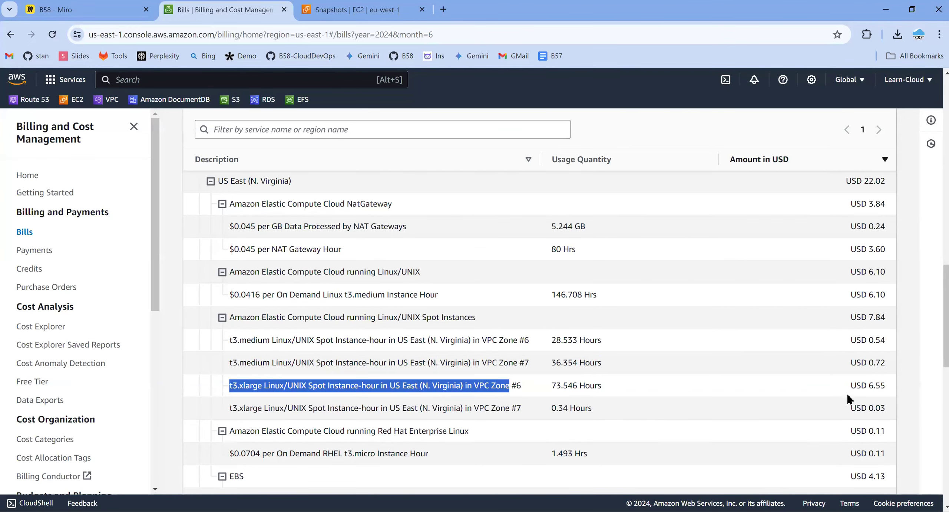
# Step: Expand the Relational Database Service charges for US East (N. Virginia) and open the RDS console in a separate tab
pyautogui.scroll(-6, 630, 415)
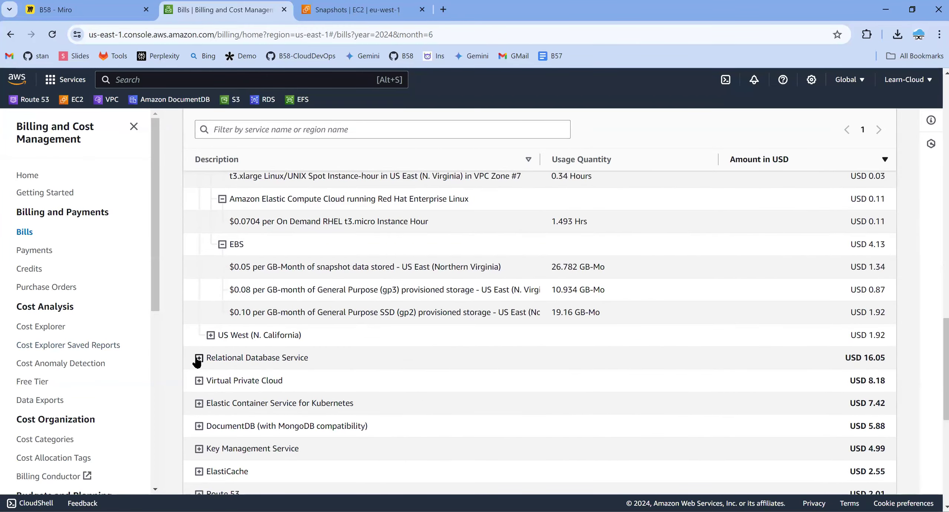
pyautogui.click(198, 358)
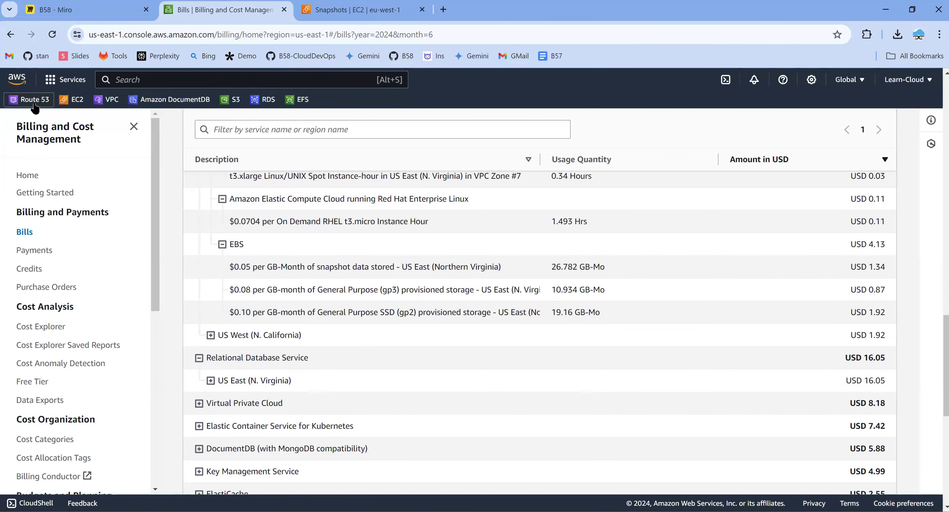
pyautogui.rightClick(267, 101)
pyautogui.click(287, 111)
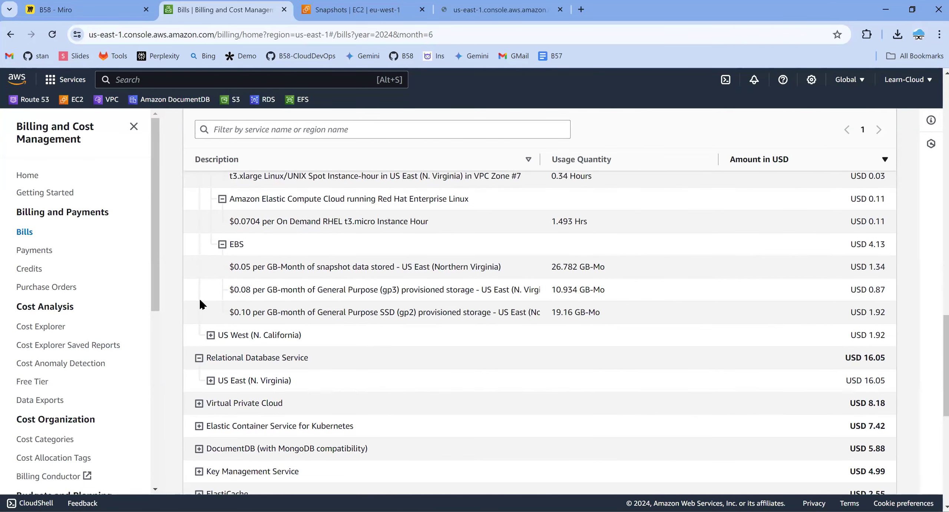
pyautogui.click(211, 381)
pyautogui.scroll(-2, 612, 389)
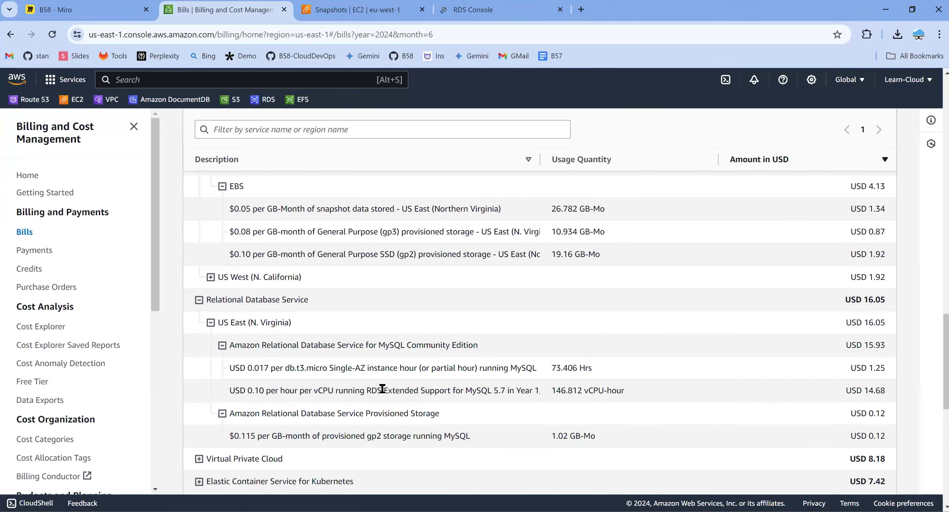
# Step: Examine the db.t3.micro MySQL instance-hour charge and the RDS Extended Support charge for MySQL 5.7
pyautogui.moveTo(273, 365); pyautogui.dragTo(361, 369)
pyautogui.moveTo(552, 368); pyautogui.dragTo(602, 379)
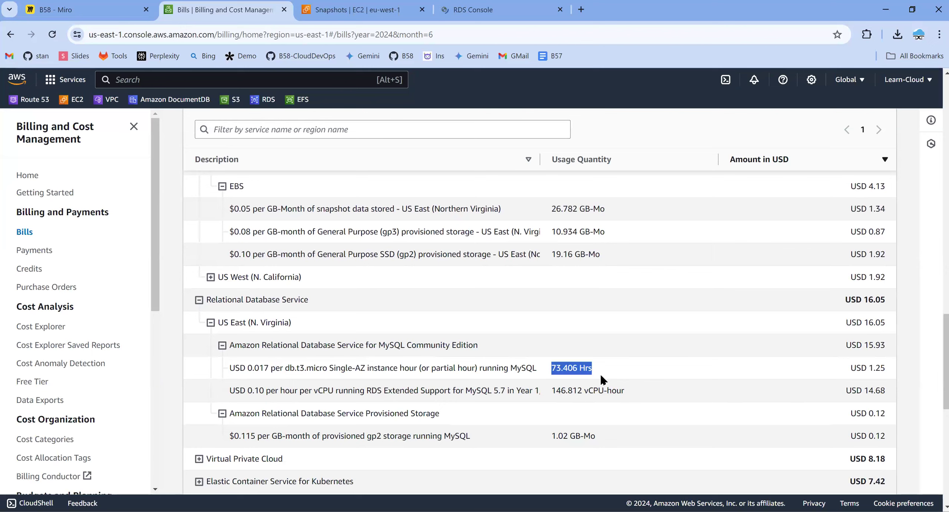
pyautogui.moveTo(850, 368); pyautogui.dragTo(885, 367)
pyautogui.moveTo(358, 392); pyautogui.dragTo(514, 391)
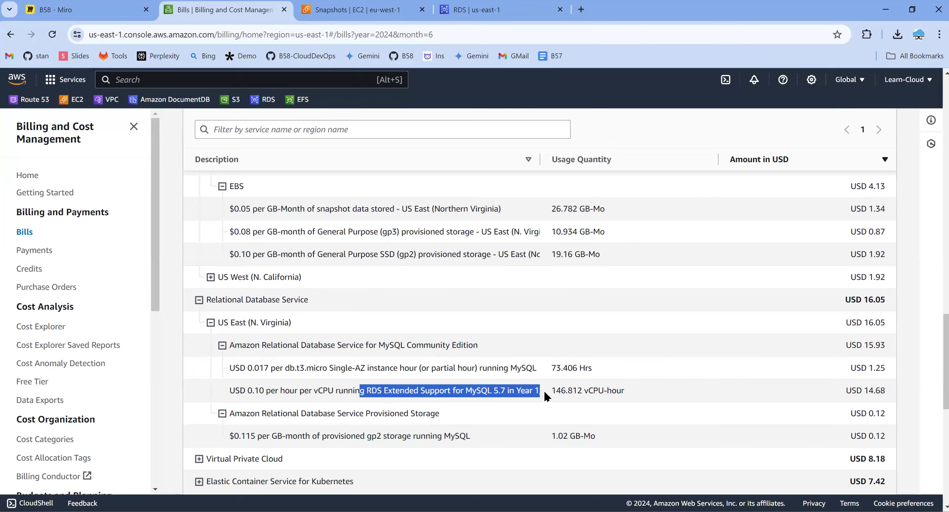
pyautogui.click(242, 387)
pyautogui.moveTo(230, 390); pyautogui.dragTo(798, 405)
pyautogui.click(466, 390)
pyautogui.moveTo(886, 401); pyautogui.dragTo(624, 392)
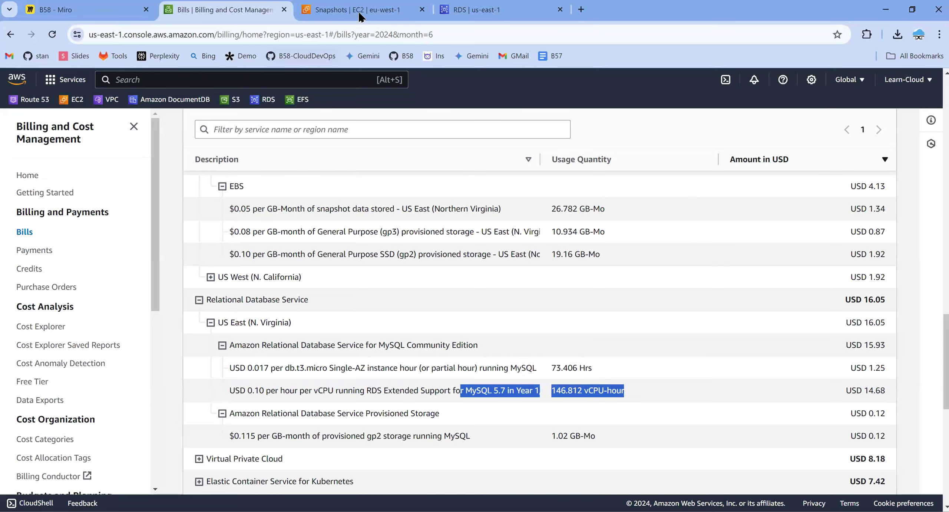
# Step: Check the RDS console in N. Virginia for leftover manual snapshots and databases
pyautogui.click(506, 14)
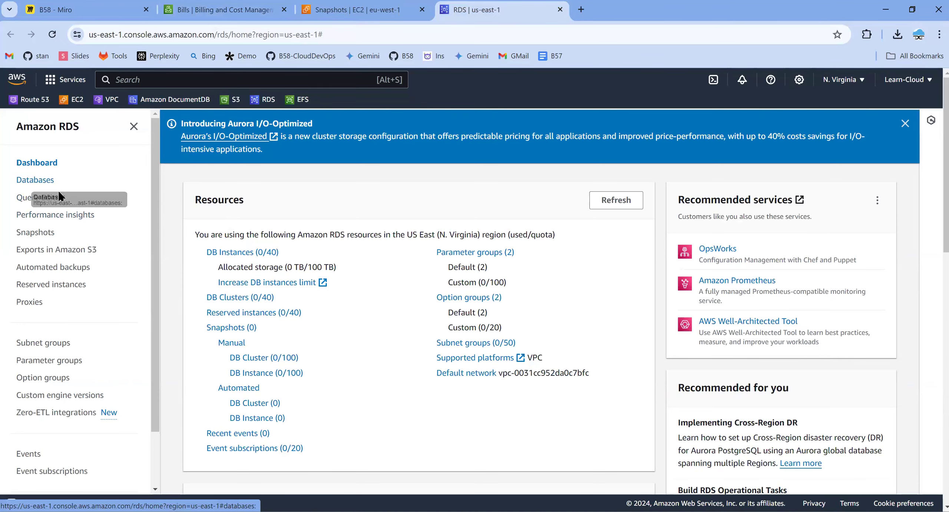
pyautogui.click(44, 230)
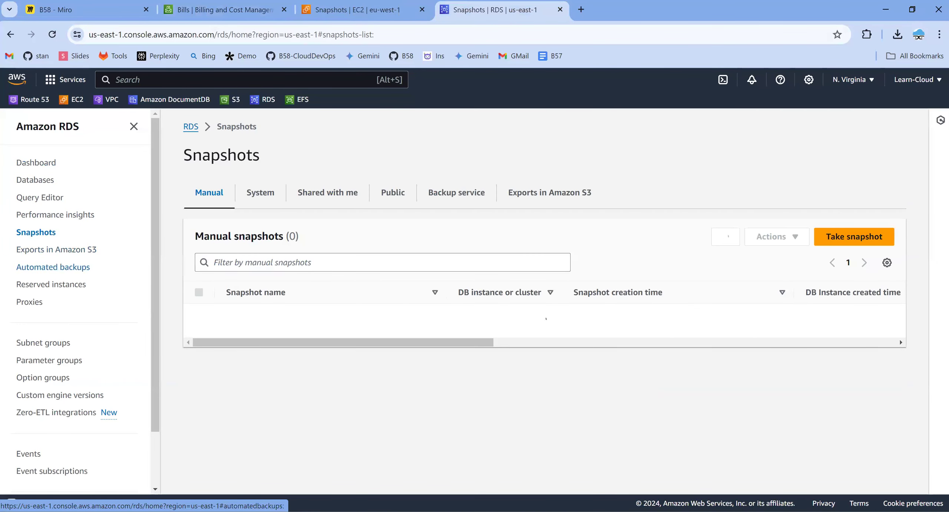
pyautogui.click(36, 180)
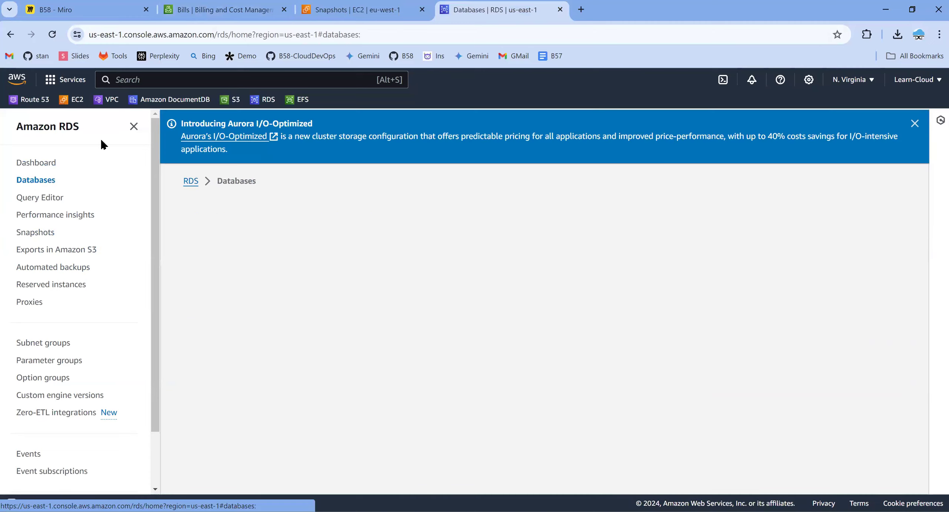
# Step: Return to the June bill and expand the Elastic Container Service for Kubernetes charges for US East (N. Virginia)
pyautogui.click(361, 13)
pyautogui.click(226, 10)
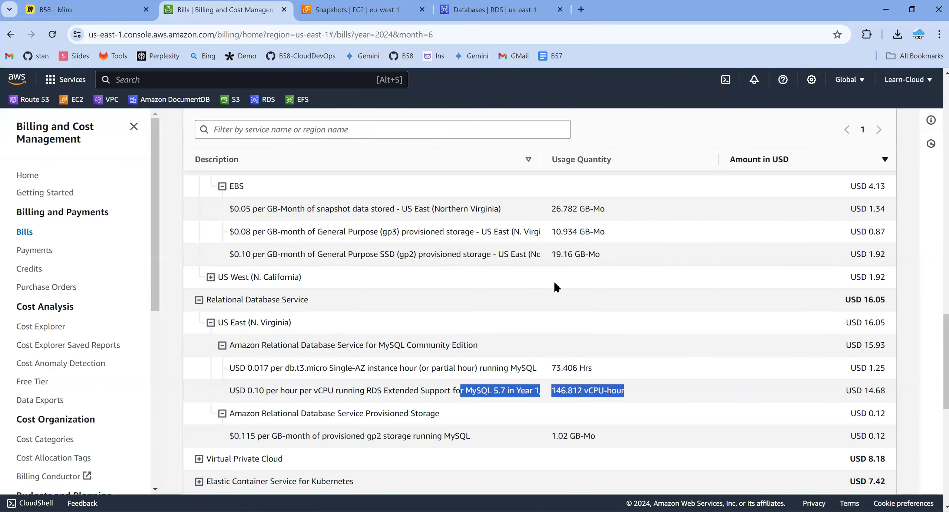
pyautogui.scroll(-3, 508, 283)
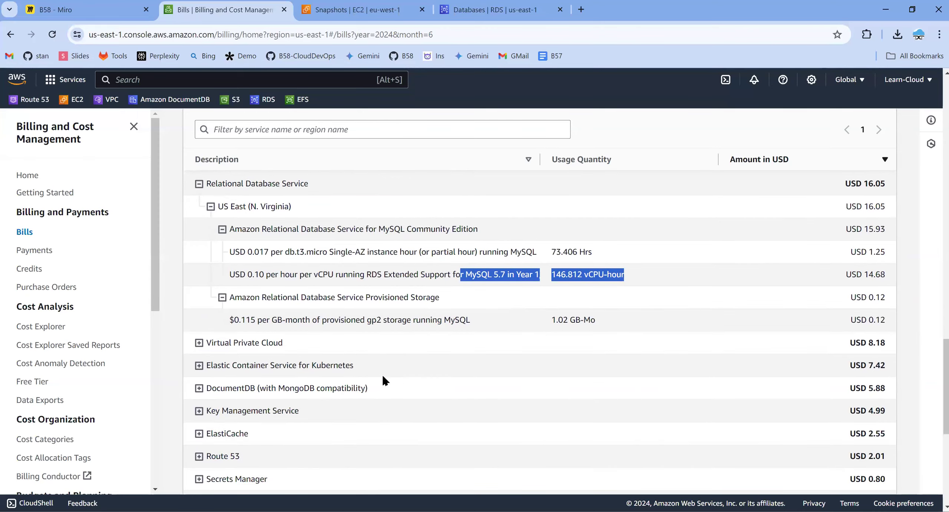
pyautogui.click(200, 366)
pyautogui.scroll(-3, 424, 340)
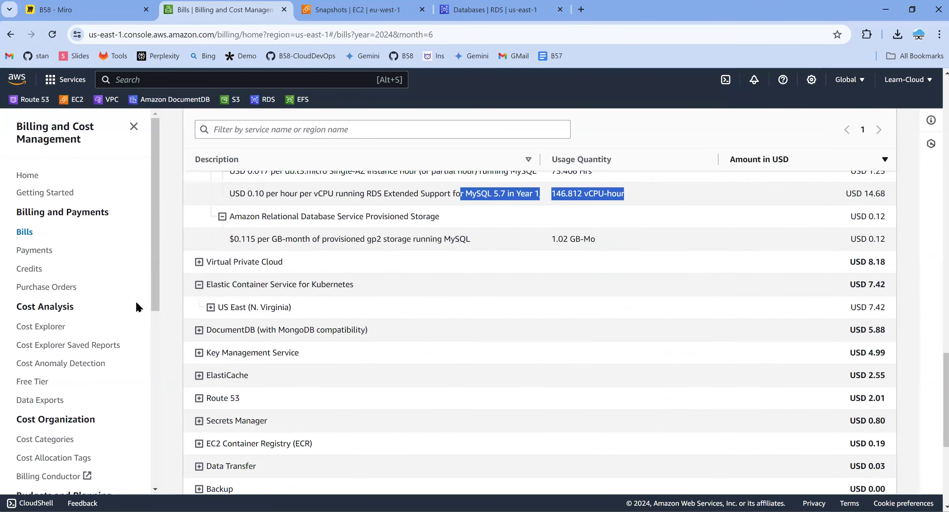
pyautogui.click(211, 273)
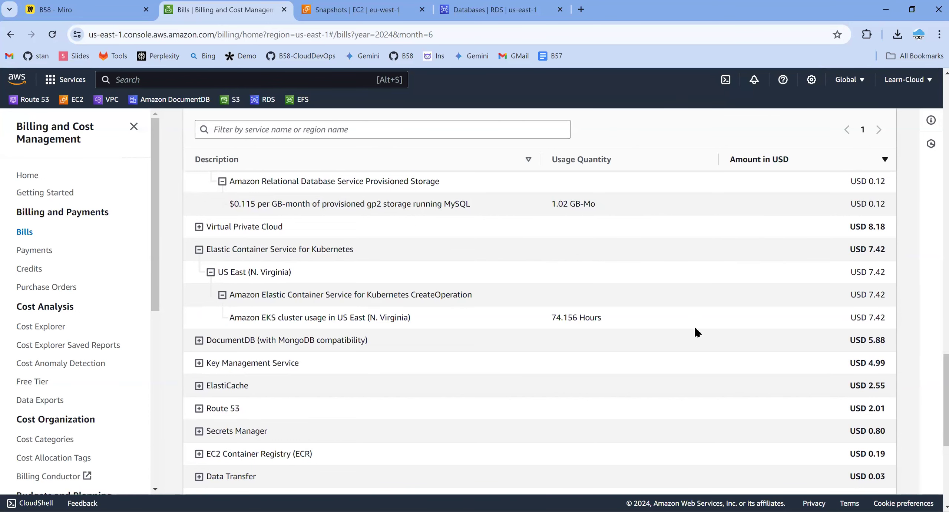
# Step: Expand the DocumentDB charges and the Key Management Service charges, including the KMS details for US East (N. Virginia)
pyautogui.scroll(-2, 445, 283)
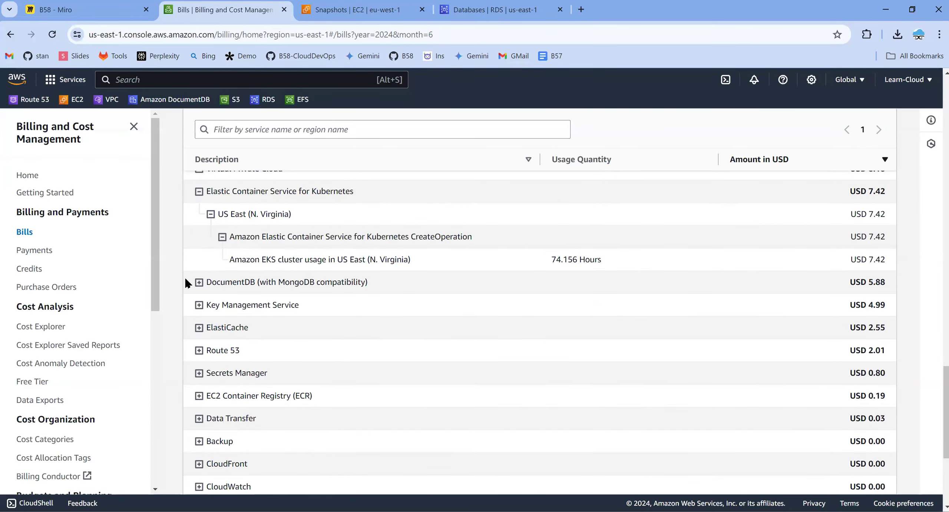
pyautogui.click(199, 283)
pyautogui.scroll(-2, 204, 280)
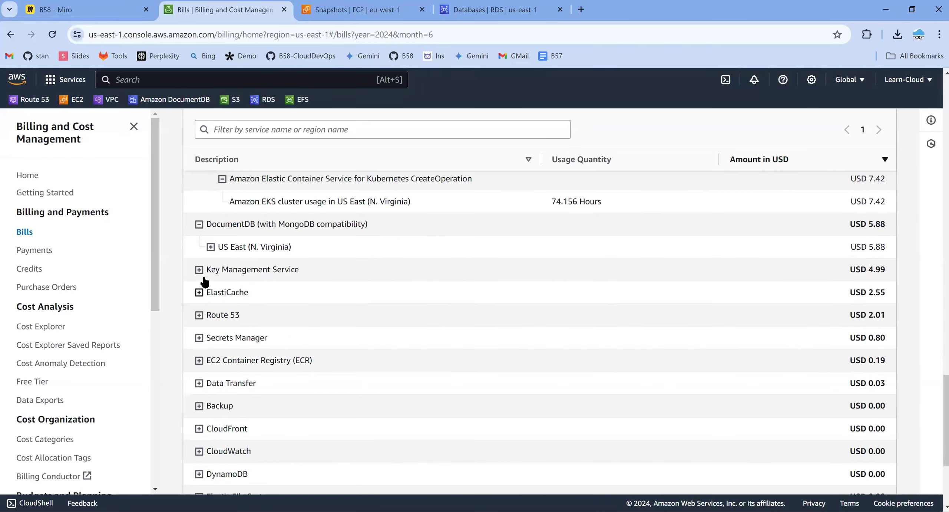
pyautogui.click(200, 270)
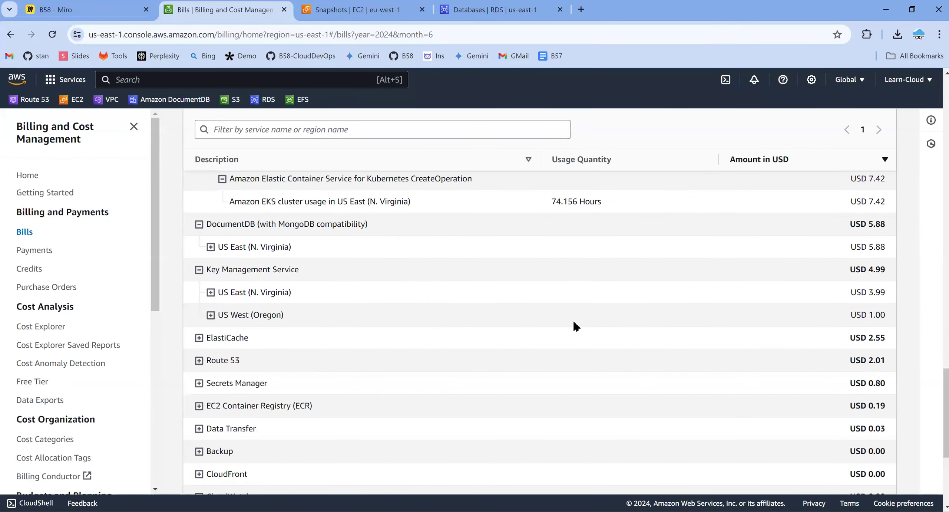
pyautogui.click(211, 292)
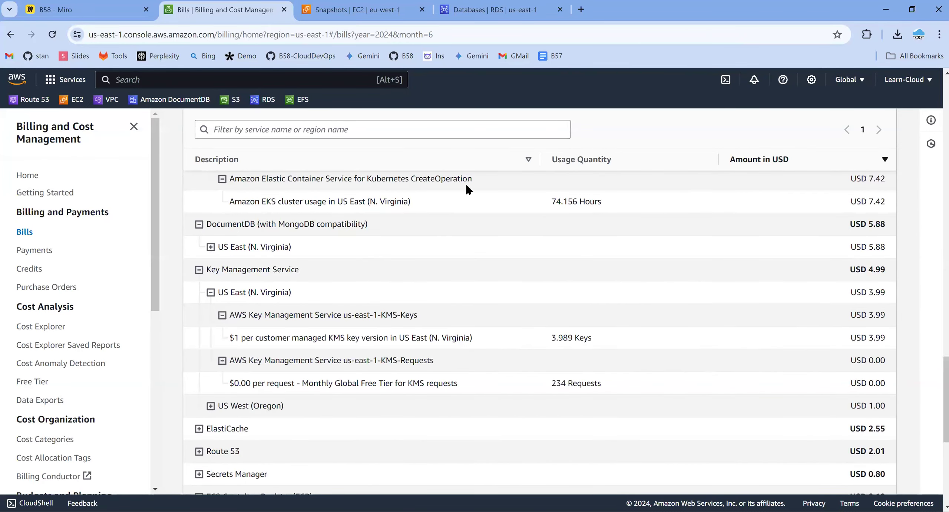
# Step: Find Secrets Manager from the EC2 snapshots page and list the secrets stored in the Ireland region
pyautogui.hotkey('ctrl', 'Tab')
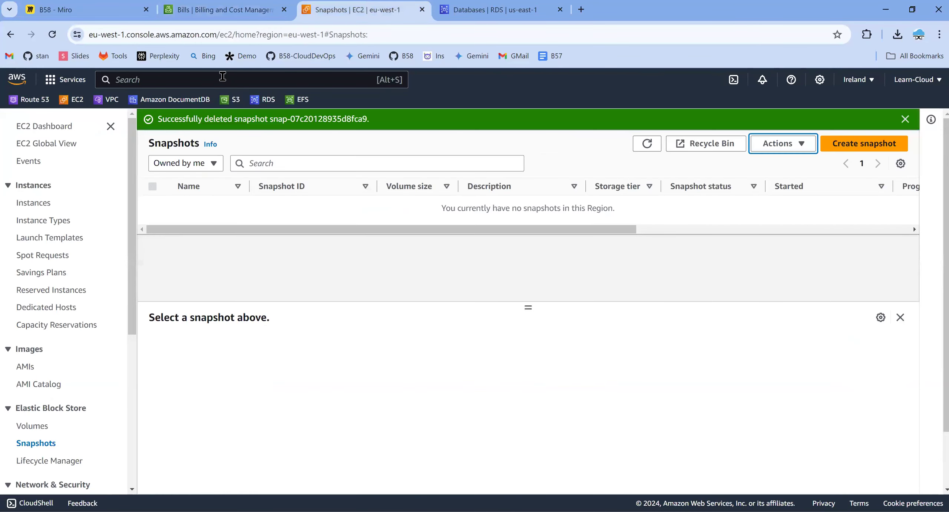
pyautogui.click(222, 78)
pyautogui.write('secret manager')
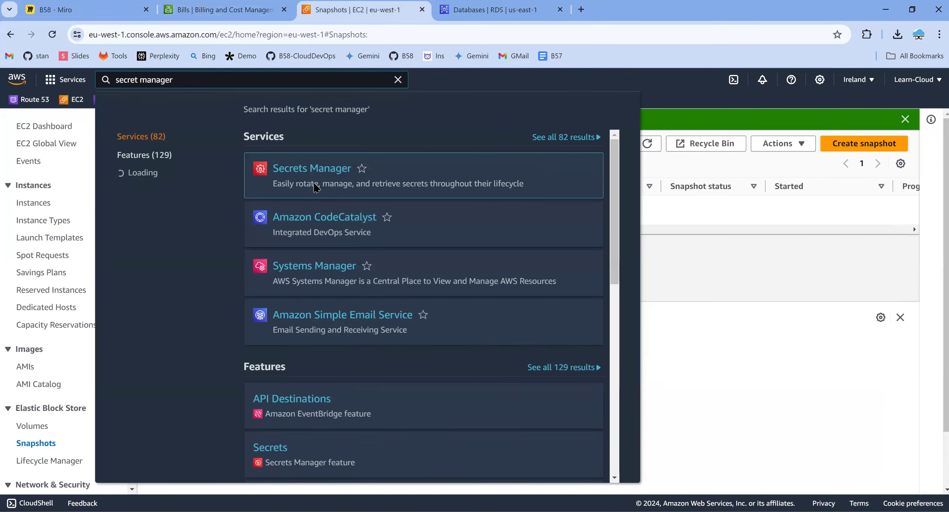
pyautogui.click(315, 177)
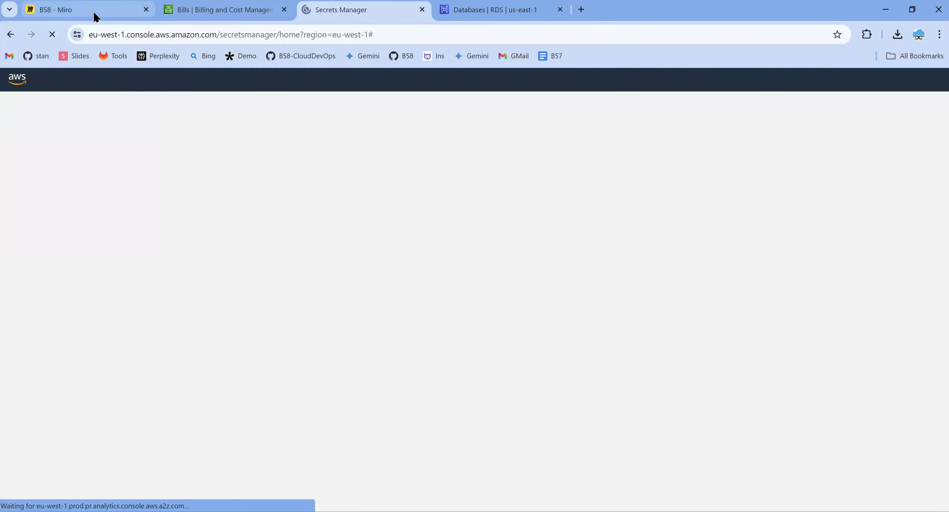
pyautogui.moveTo(95, 16)
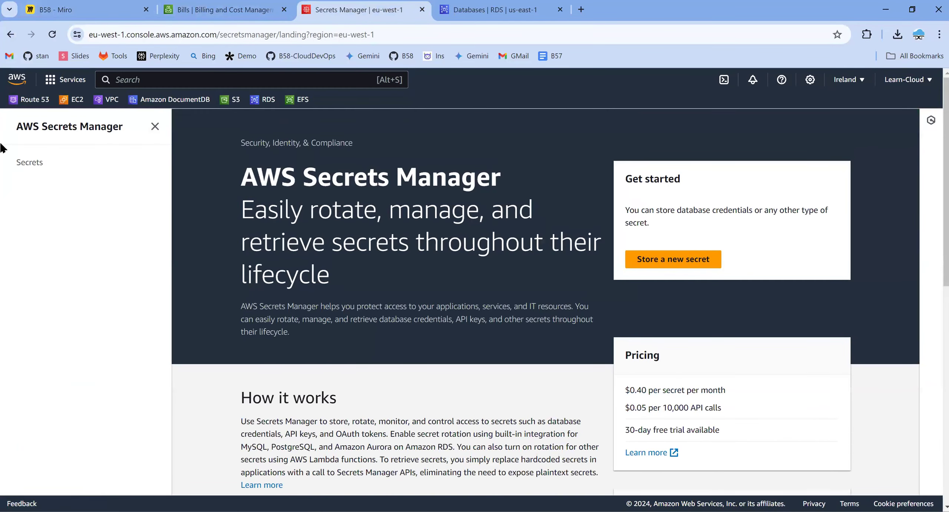
pyautogui.click(29, 162)
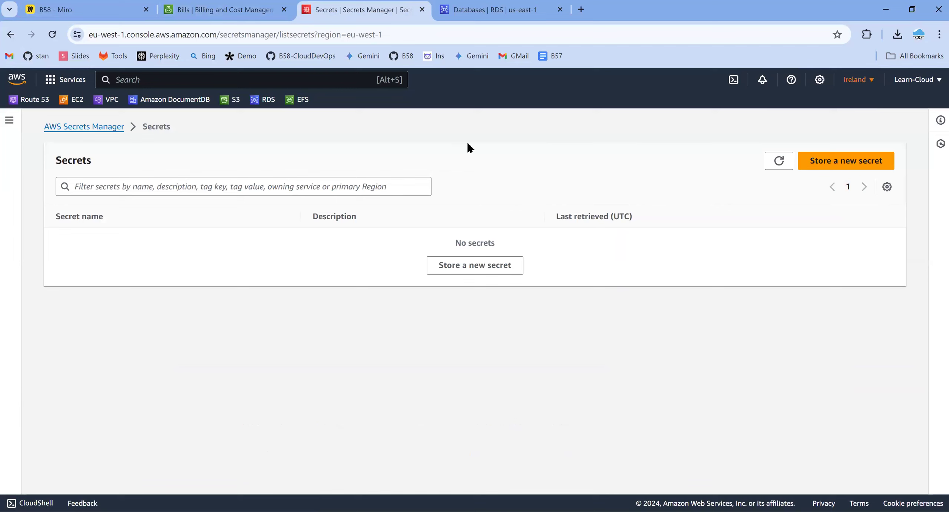
# Step: Check the region of the Key Management Service charge in the bill, then switch Secrets Manager to N. Virginia
pyautogui.click(229, 12)
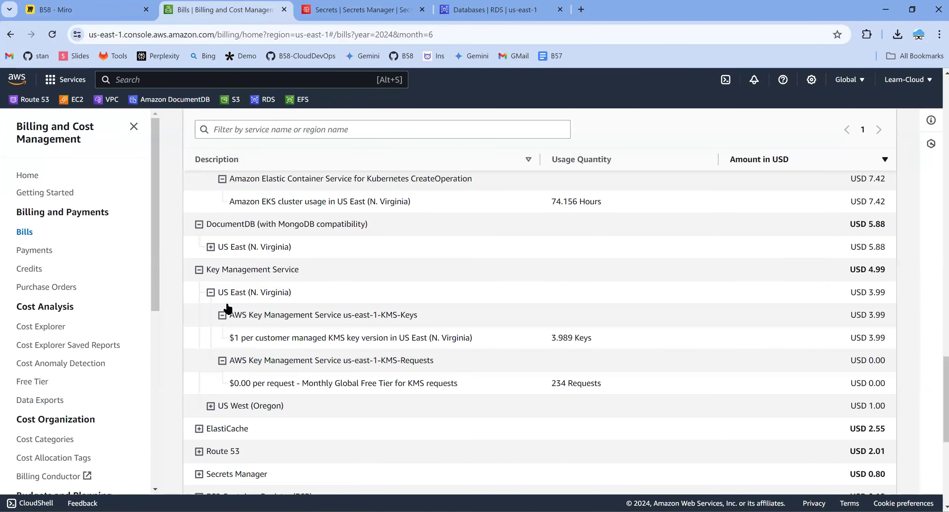
pyautogui.tripleClick(309, 295)
pyautogui.click(371, 10)
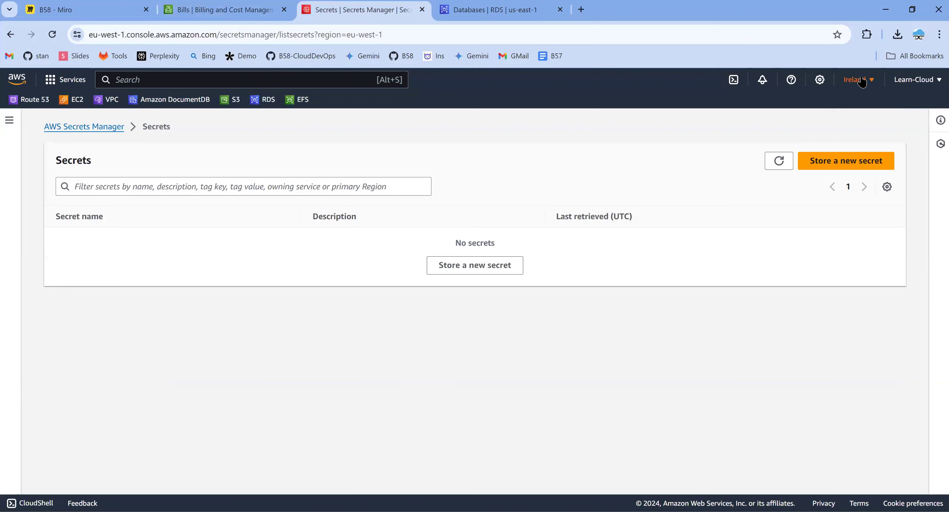
pyautogui.click(863, 82)
pyautogui.click(746, 109)
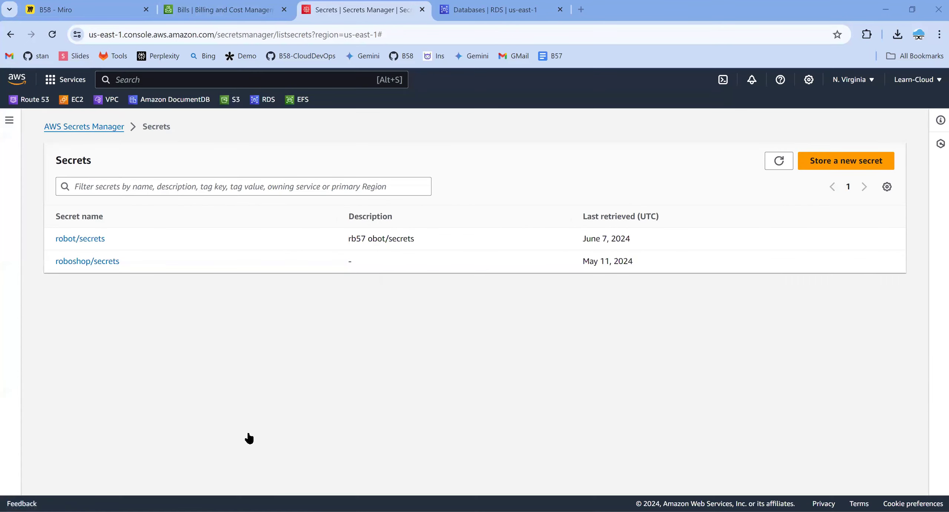
# Step: Schedule the roboshop/secrets secret for deletion with a waiting period of 7 days
pyautogui.click(88, 262)
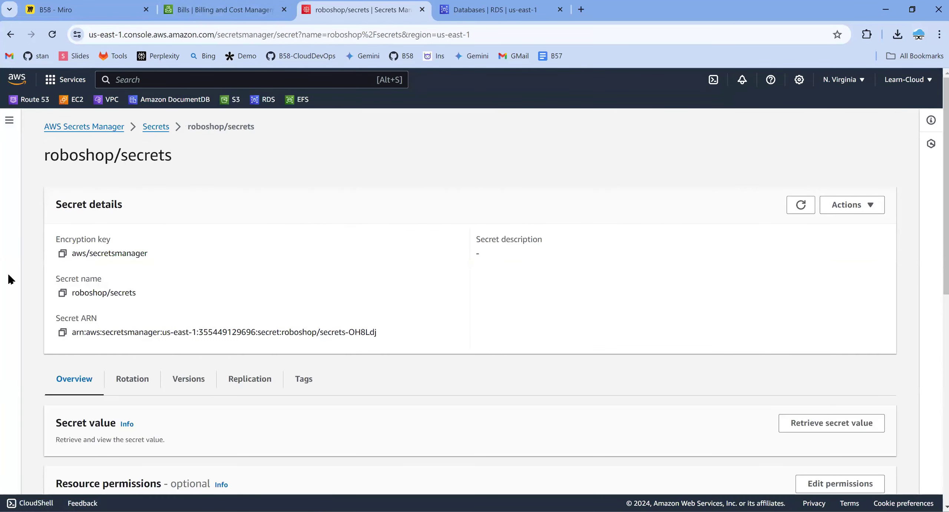
pyautogui.click(860, 210)
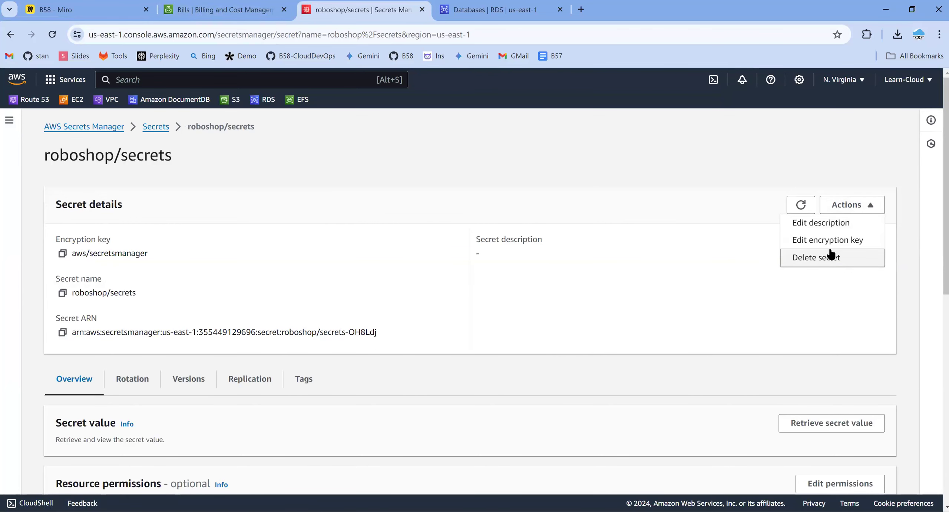
pyautogui.click(830, 255)
pyautogui.click(356, 318)
pyautogui.press('BackSpace')
pyautogui.write('3')
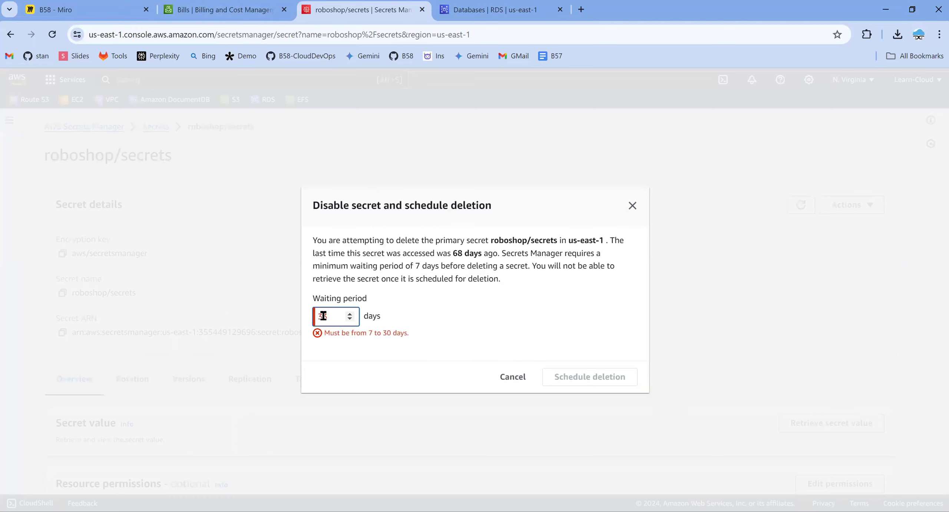
pyautogui.moveTo(319, 318); pyautogui.dragTo(326, 319)
pyautogui.write('7')
pyautogui.click(612, 379)
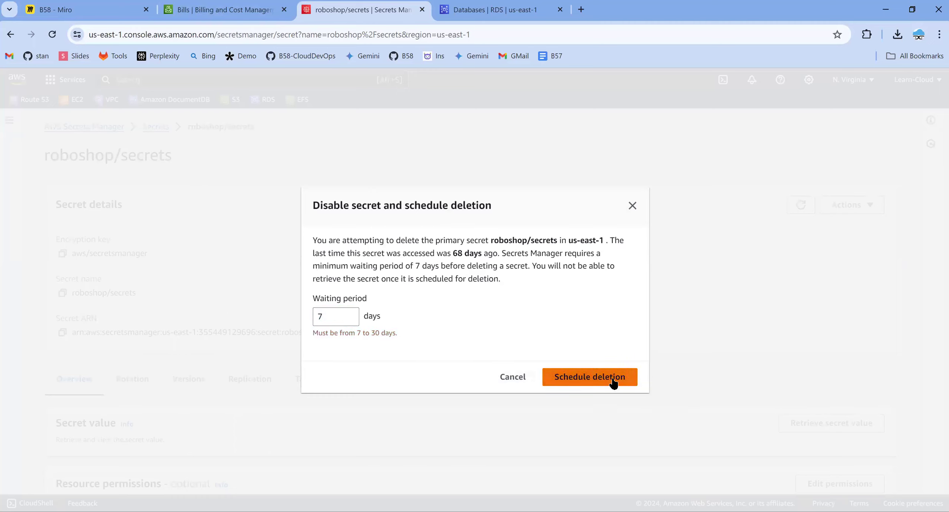
# Step: Schedule the robot/secrets secret for deletion with a waiting period of 7 days and return to the secrets list
pyautogui.click(155, 127)
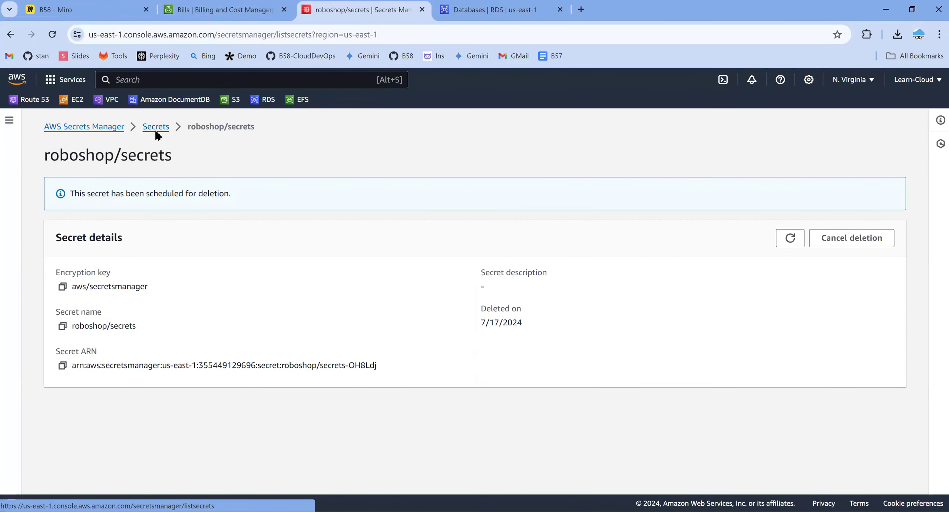
pyautogui.click(92, 239)
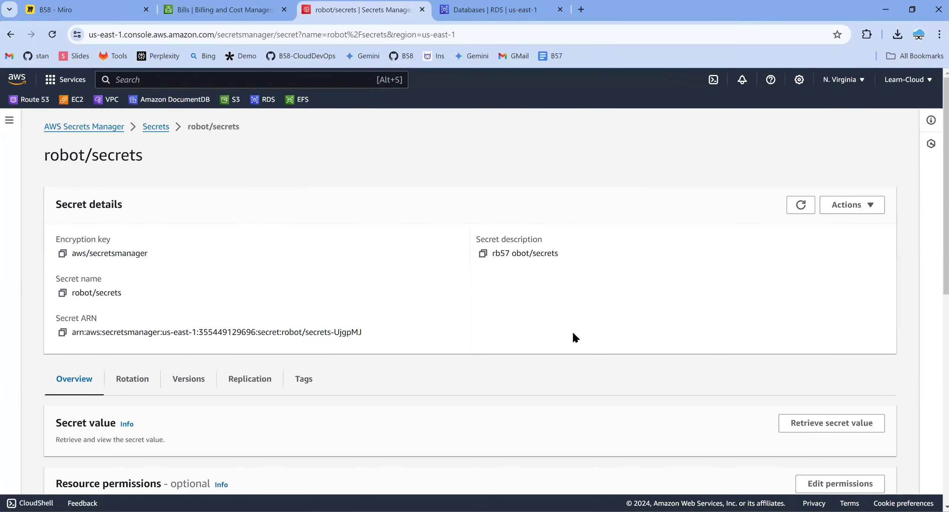
pyautogui.click(856, 210)
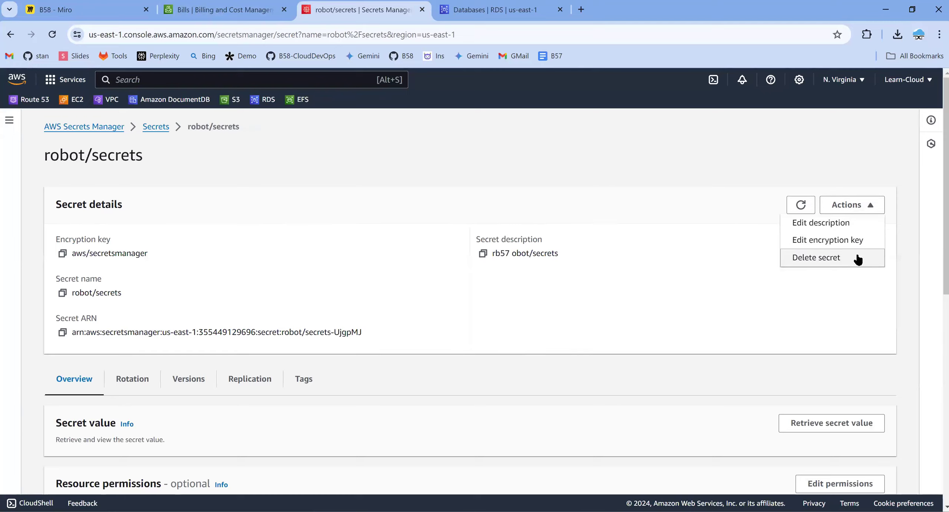
pyautogui.click(857, 259)
pyautogui.doubleClick(320, 315)
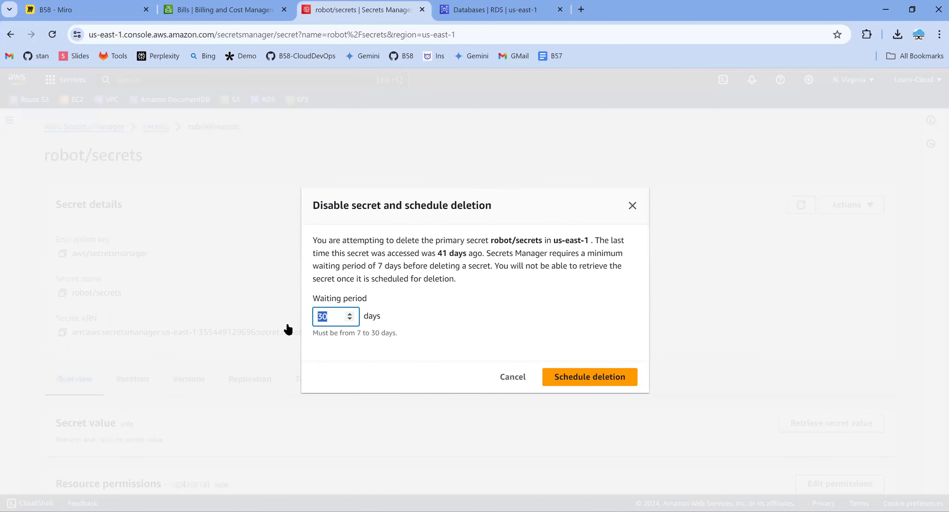
pyautogui.write('7')
pyautogui.click(607, 382)
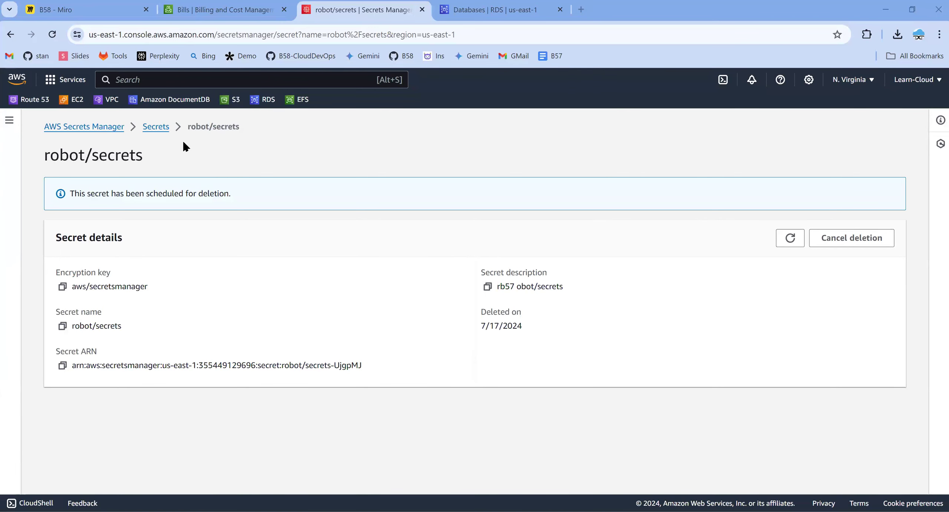
pyautogui.click(156, 127)
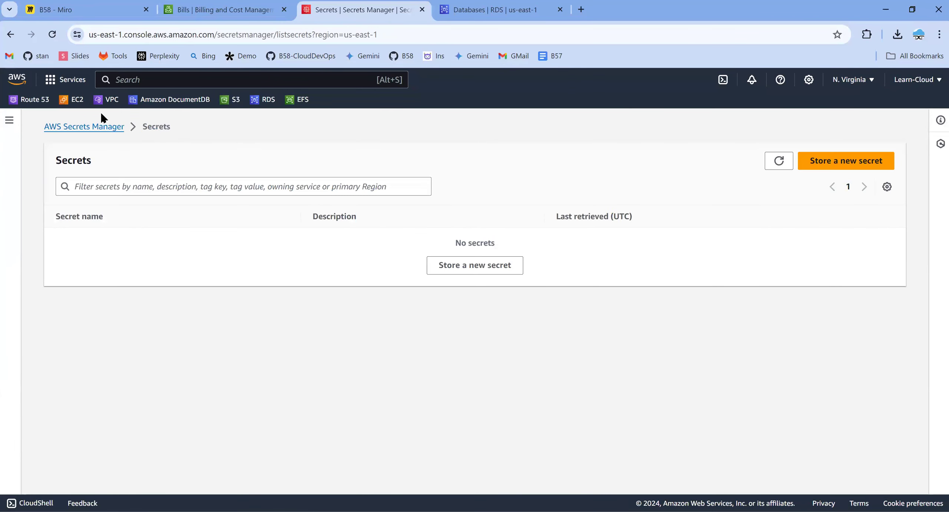
# Step: Expand the Route 53 charges in the June 2024 bill and open the Route 53 dashboard in a new tab
pyautogui.click(274, 17)
pyautogui.scroll(-3, 617, 302)
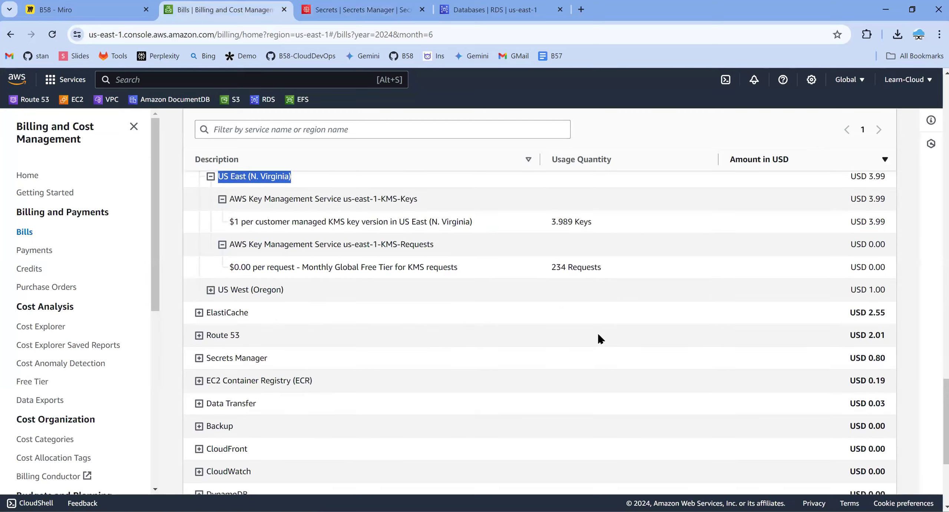
pyautogui.scroll(-2, 573, 359)
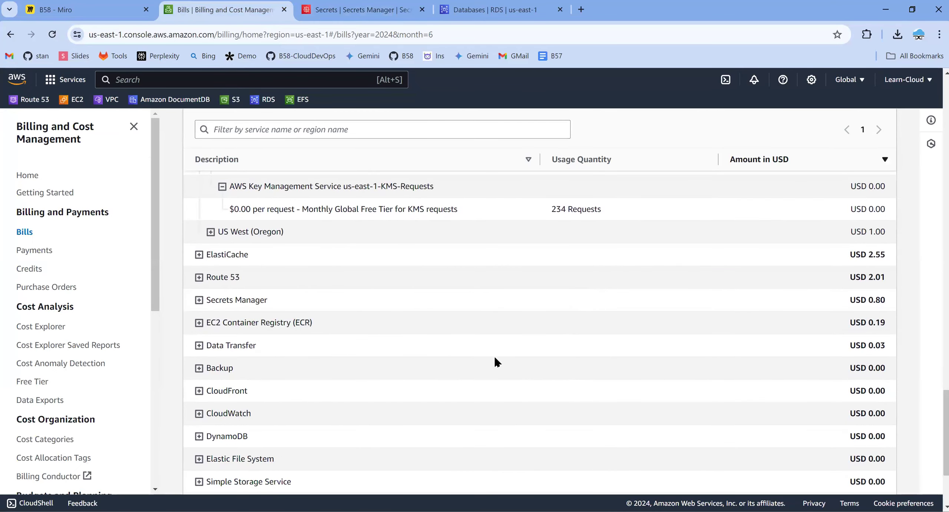
pyautogui.click(200, 278)
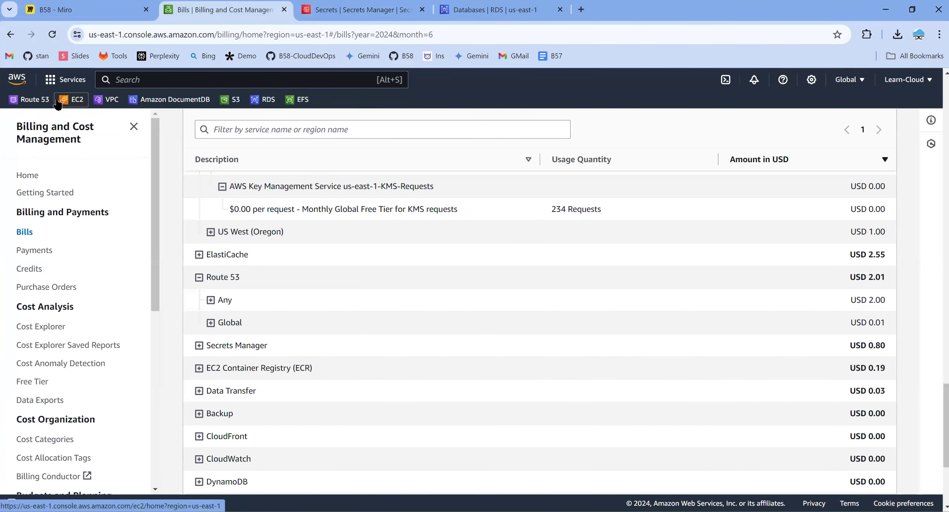
pyautogui.rightClick(43, 104)
pyautogui.click(70, 112)
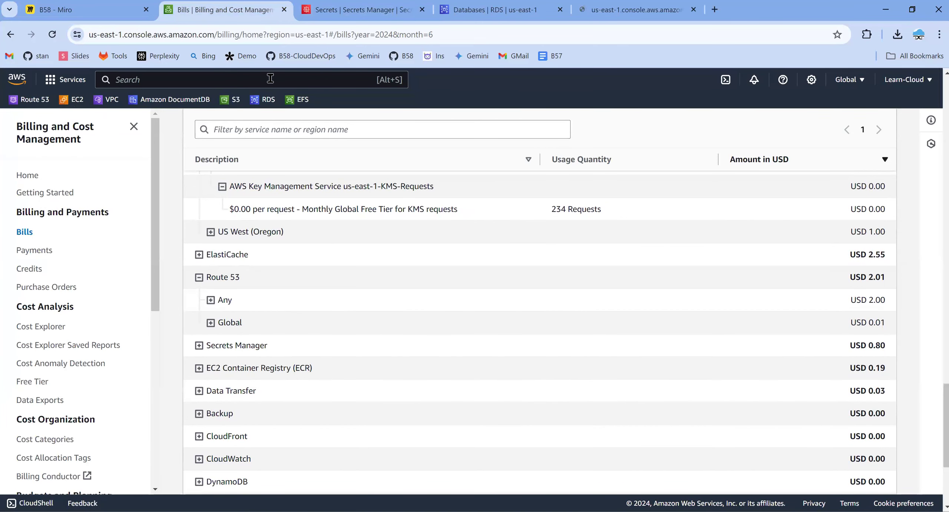
pyautogui.click(648, 17)
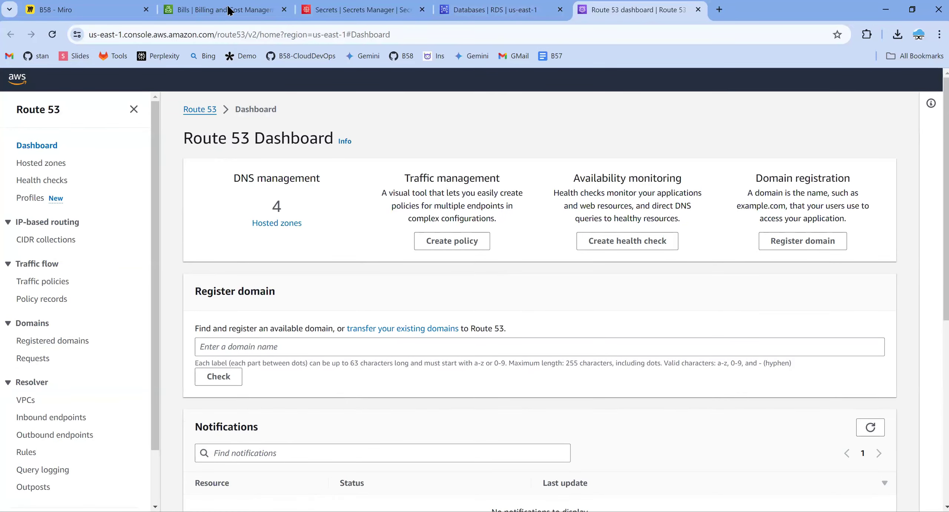
# Step: Expand the Any charges under Route 53 in the bill and highlight the hosted zone rate line
pyautogui.click(222, 9)
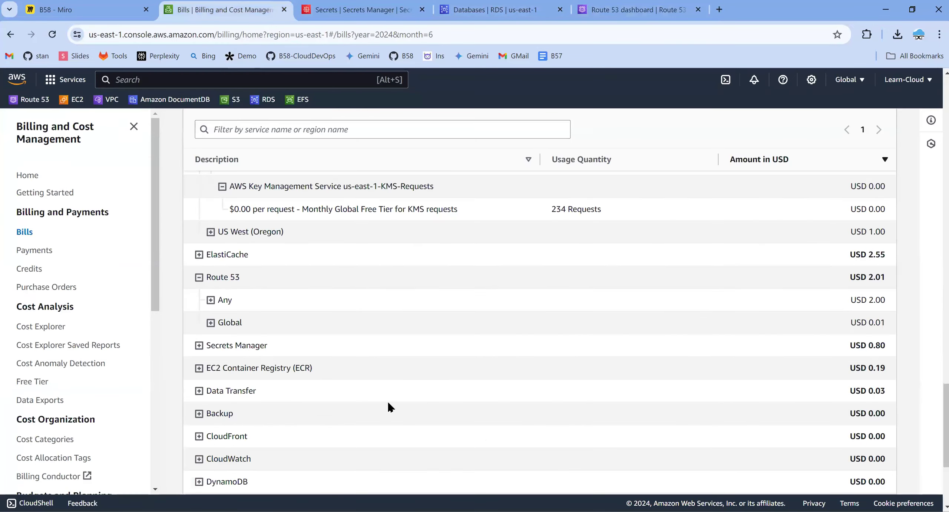
pyautogui.click(211, 300)
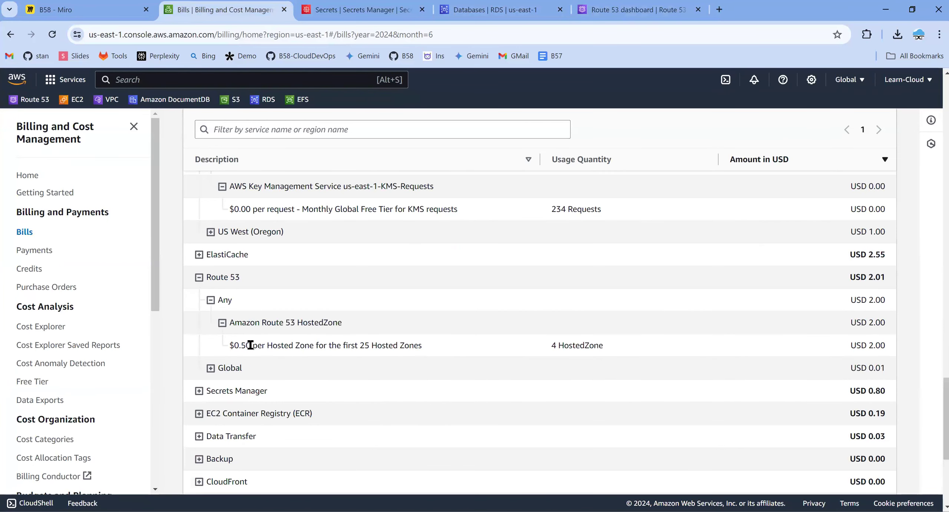
pyautogui.moveTo(230, 344); pyautogui.dragTo(413, 345)
# Step: Return to the Route 53 dashboard and list the account's hosted zones
pyautogui.click(331, 10)
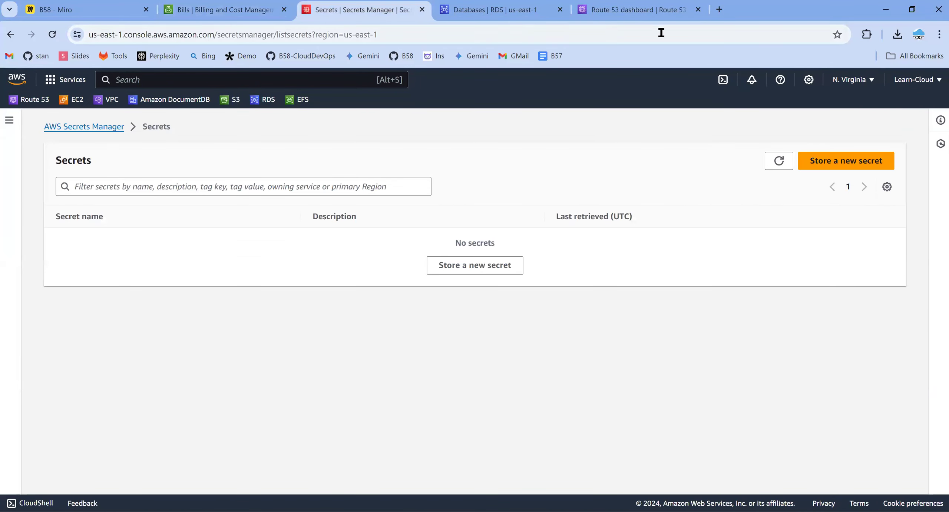
pyautogui.click(648, 15)
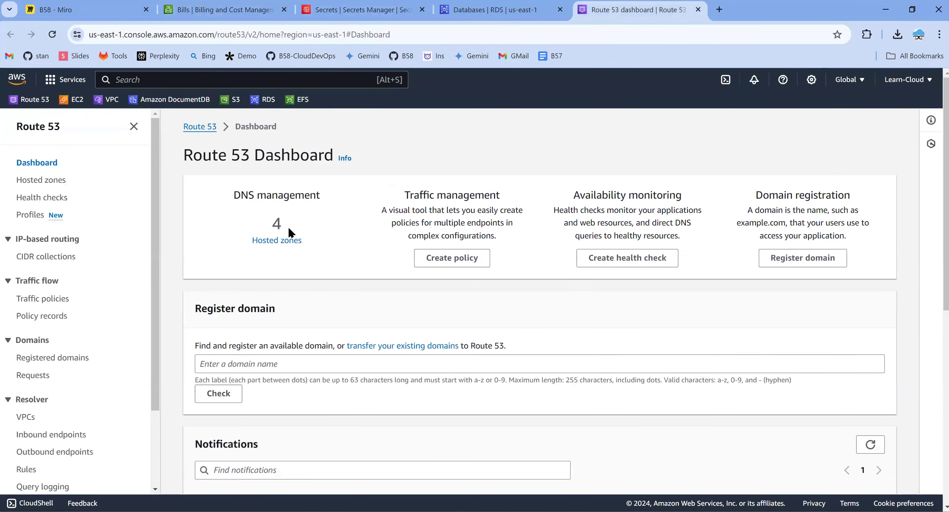
pyautogui.click(289, 242)
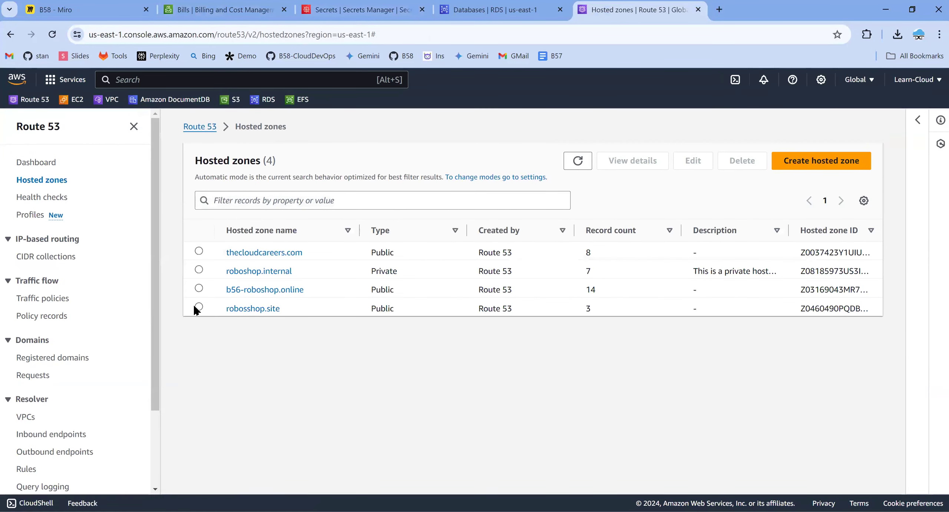
# Step: Try to delete the robosshop.site hosted zone, confirming with "delete"
pyautogui.click(199, 307)
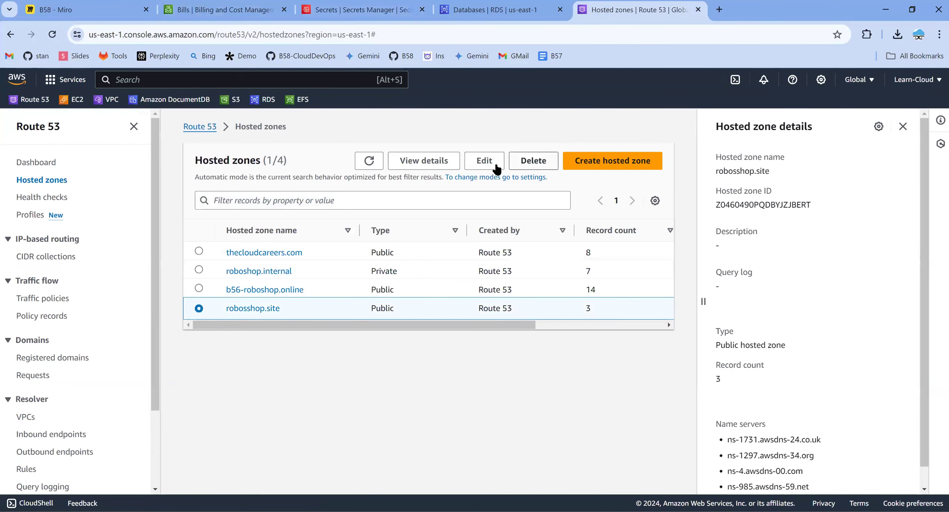
pyautogui.click(533, 160)
pyautogui.click(436, 400)
pyautogui.write('delete')
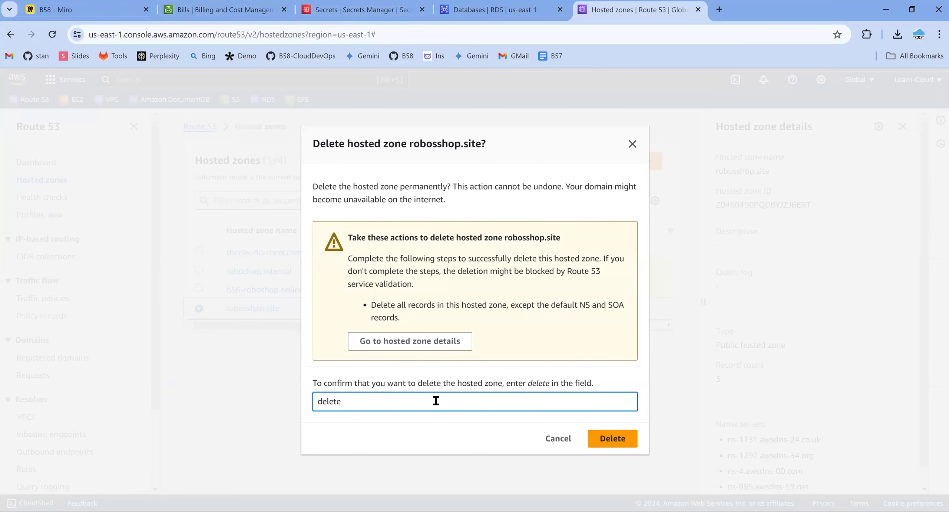
pyautogui.click(612, 438)
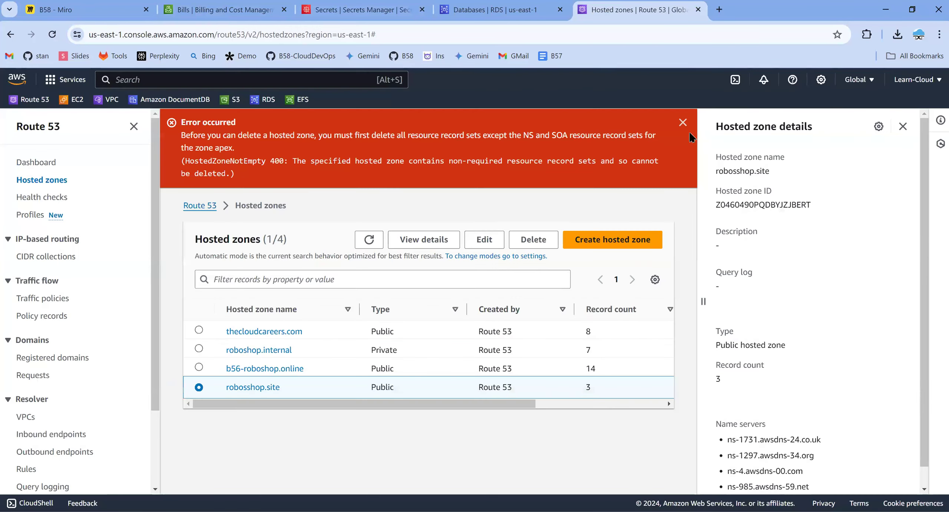
# Step: Delete the frontend.robosshop.site A record from the robosshop.site hosted zone
pyautogui.click(235, 387)
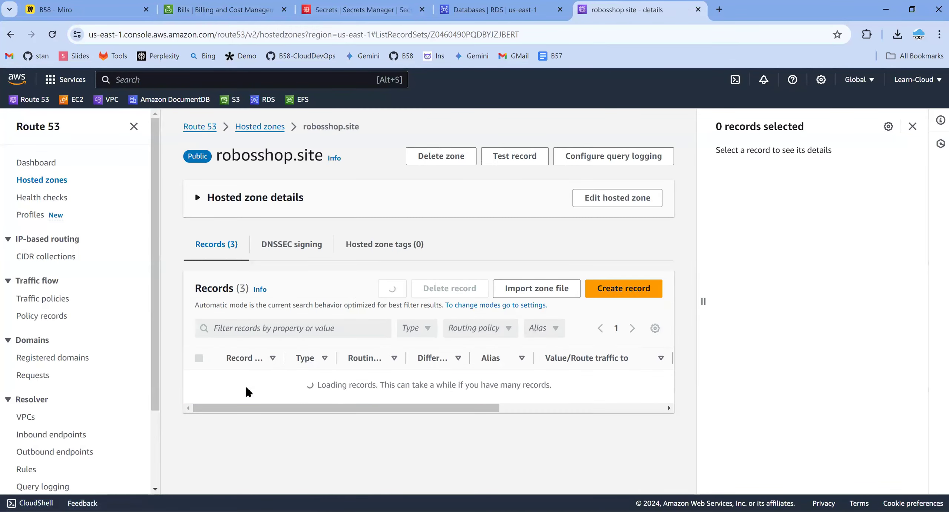
pyautogui.scroll(-1, 205, 348)
pyautogui.click(199, 347)
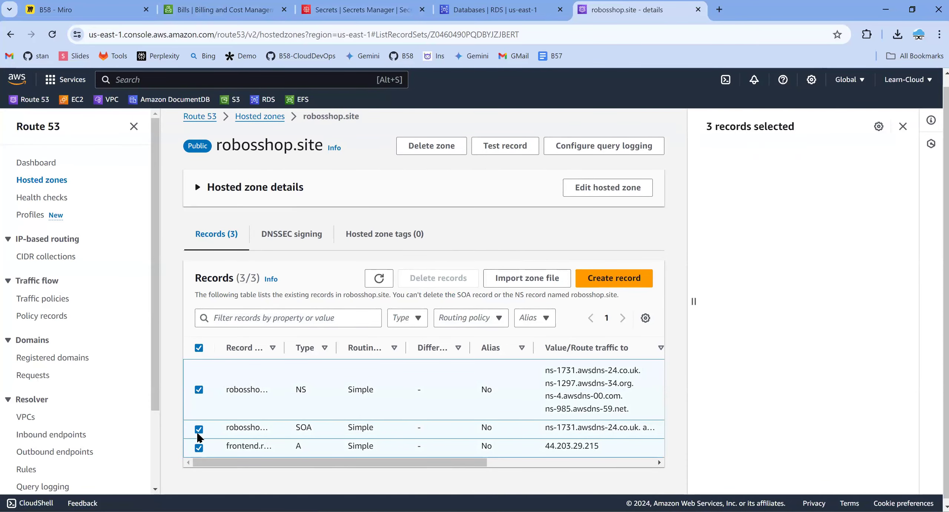
pyautogui.click(199, 444)
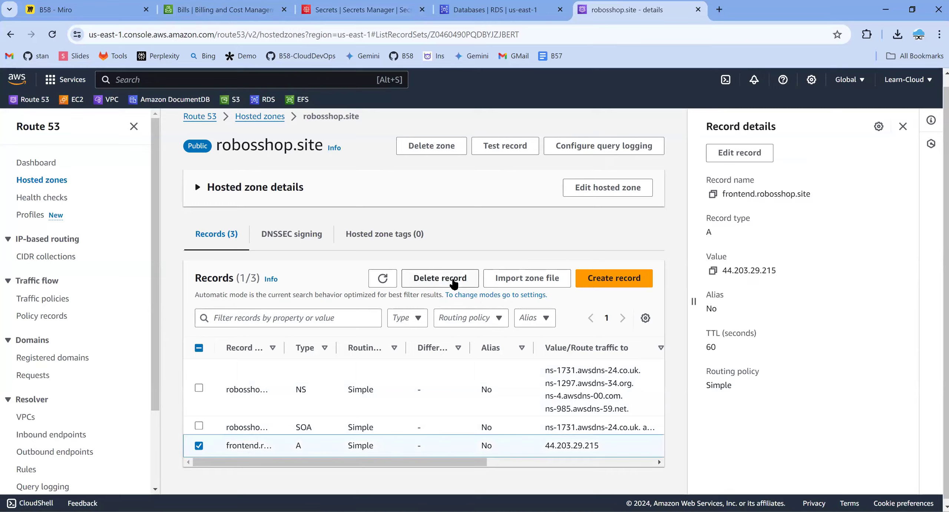
pyautogui.click(459, 283)
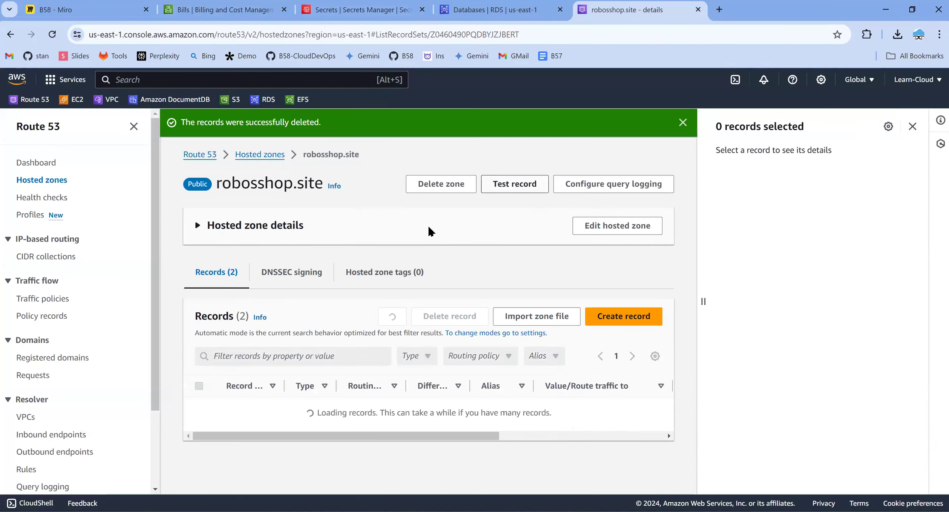
# Step: Delete the robosshop.site hosted zone from the hosted zones list, confirming with "delete"
pyautogui.click(246, 154)
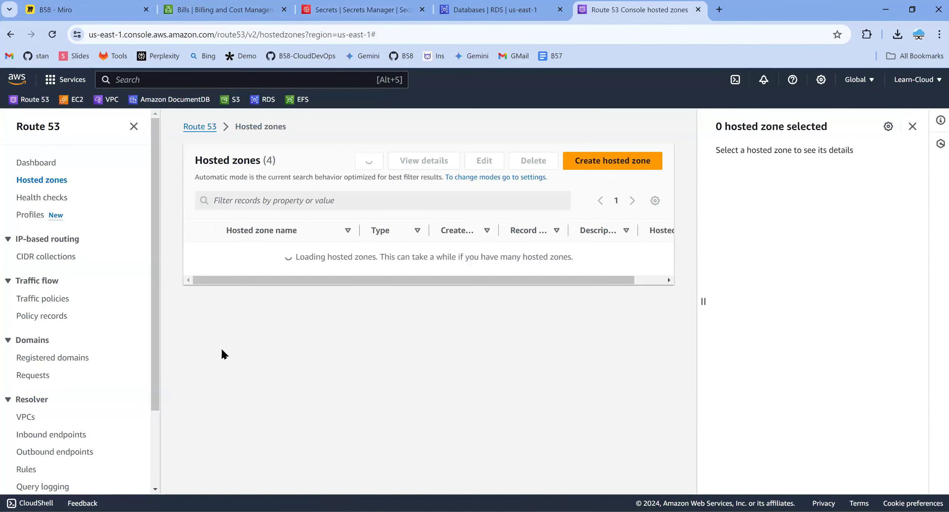
pyautogui.click(199, 307)
pyautogui.click(550, 169)
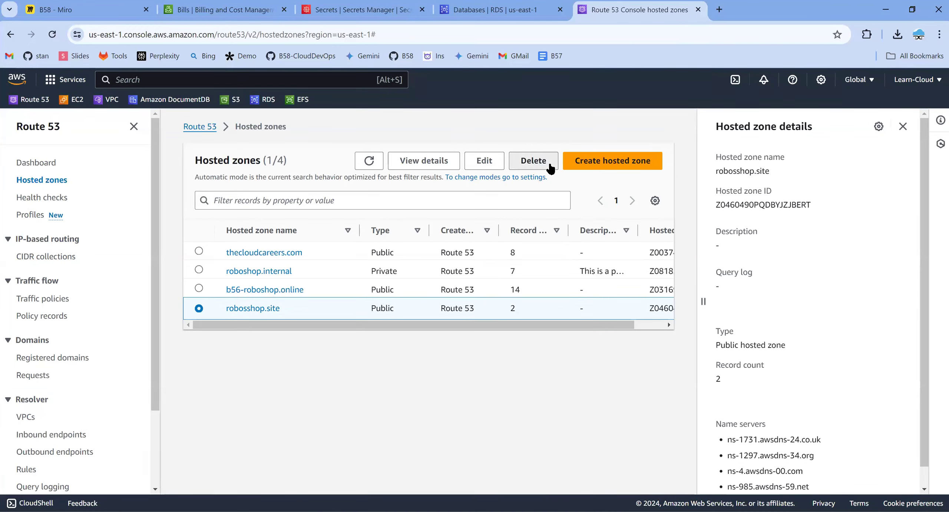
pyautogui.click(486, 324)
pyautogui.write('delete')
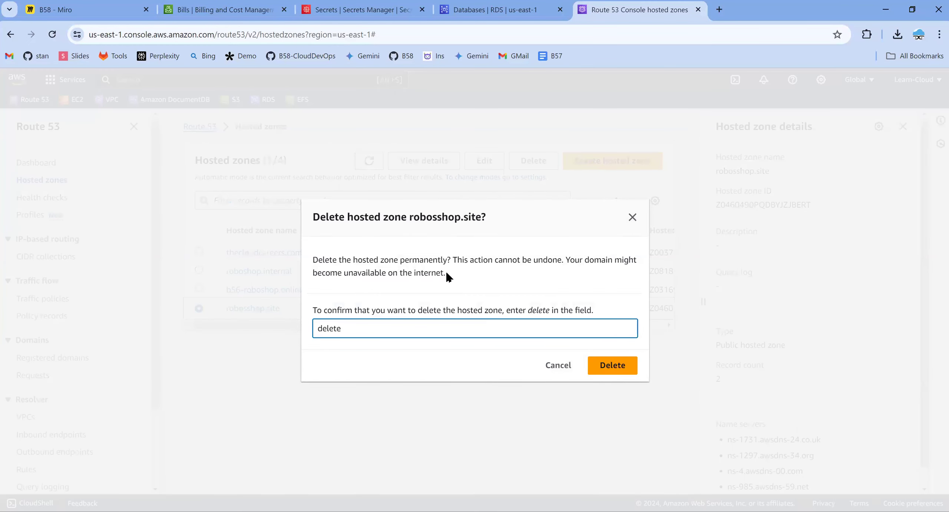
pyautogui.click(617, 367)
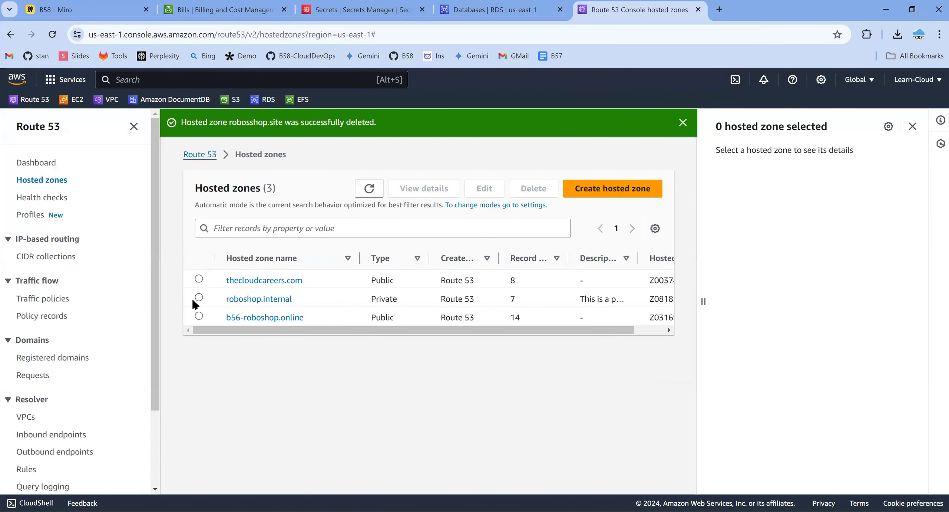
# Step: Delete all CNAME records from the b56-roboshop.online hosted zone, leaving its A, NS and SOA records unselected
pyautogui.click(281, 318)
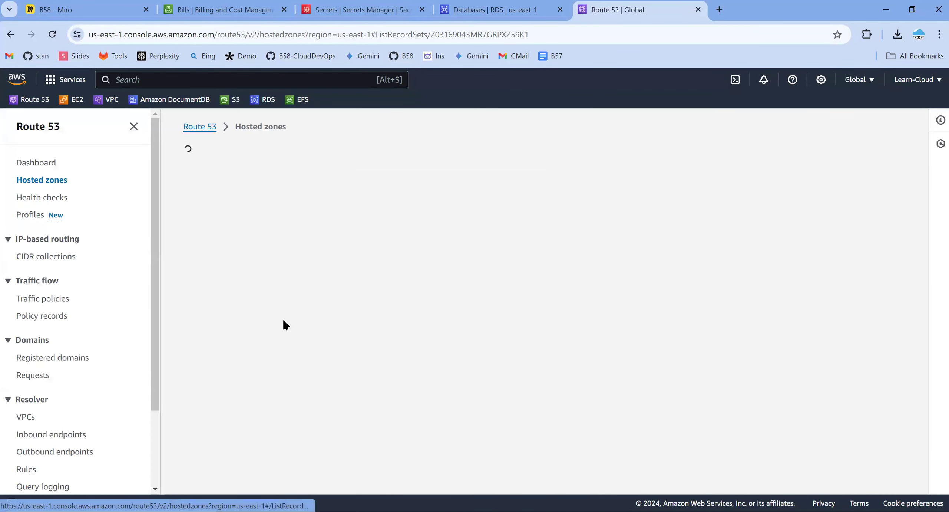
pyautogui.scroll(-3, 223, 297)
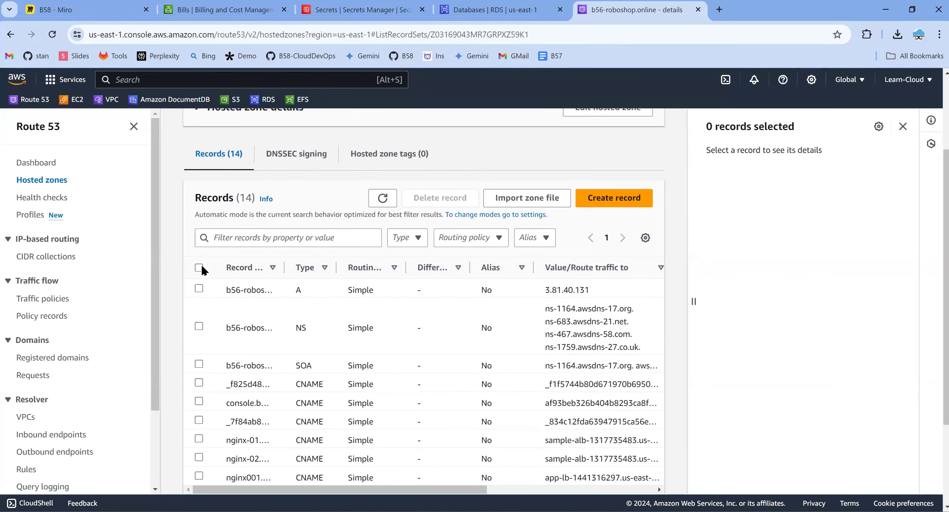
pyautogui.click(199, 267)
pyautogui.click(199, 339)
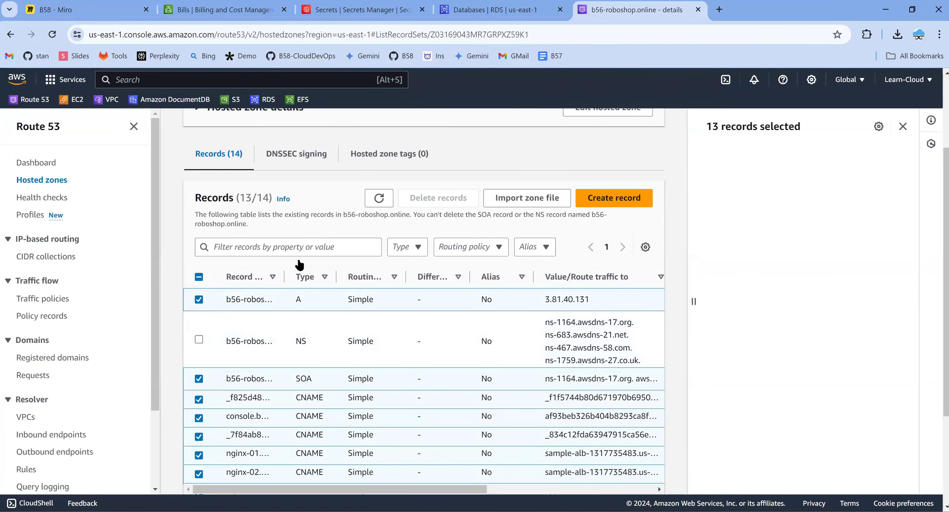
pyautogui.click(199, 395)
pyautogui.click(197, 389)
pyautogui.click(198, 374)
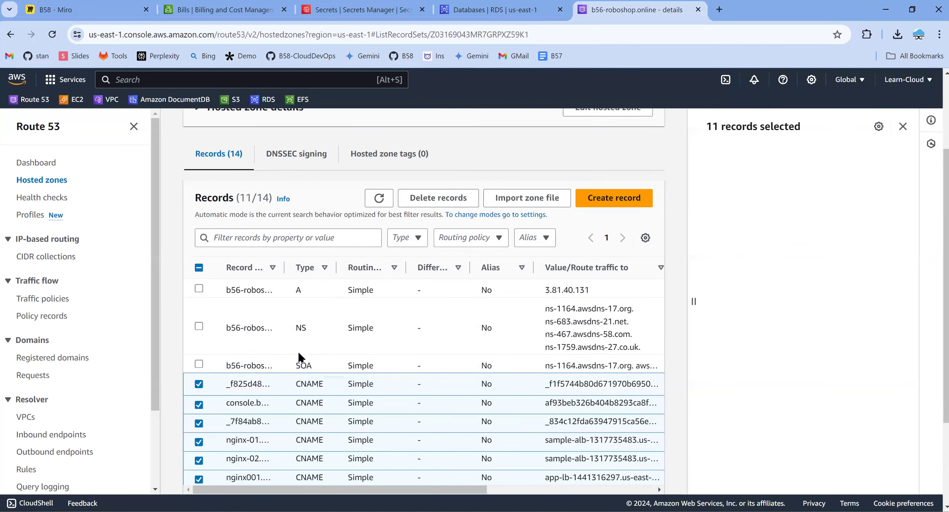
pyautogui.click(467, 203)
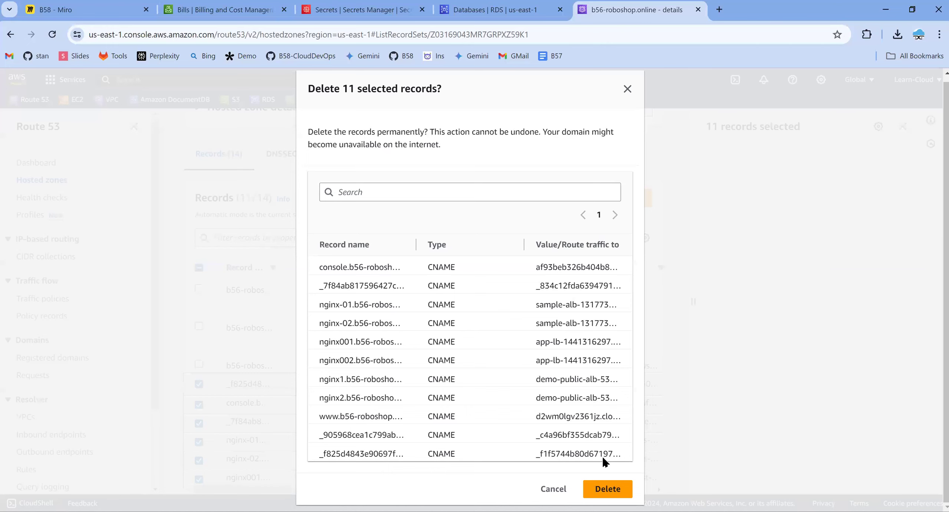
pyautogui.click(581, 484)
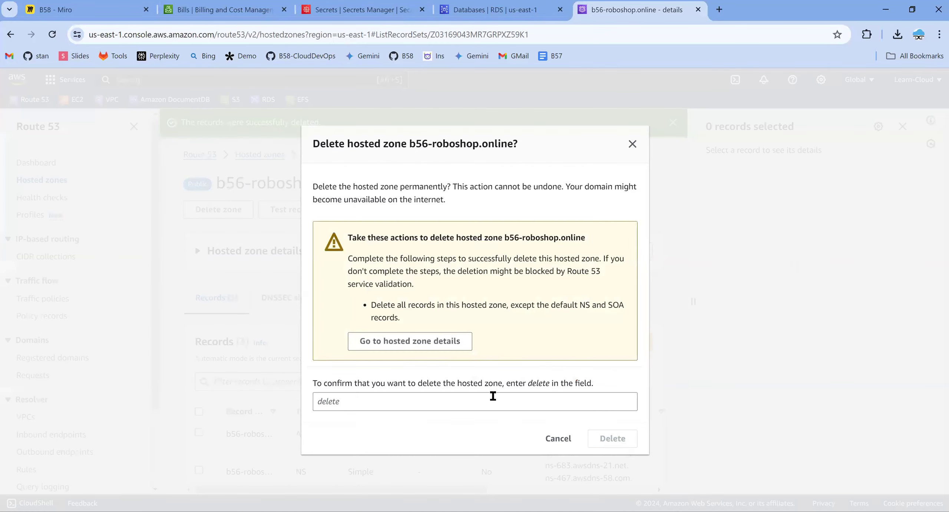
# Step: Try to delete the b56-roboshop.online hosted zone, confirming with "delete"
pyautogui.click(487, 395)
pyautogui.write('delete')
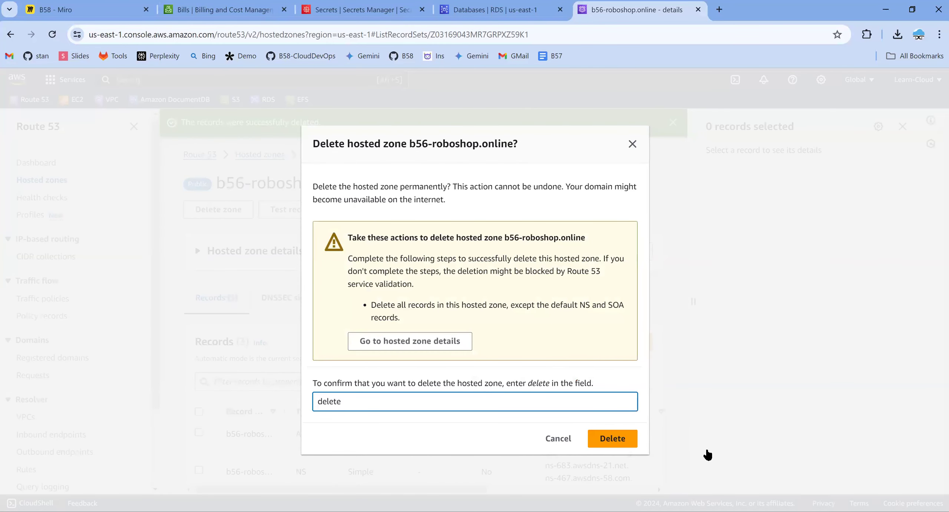
pyautogui.click(605, 441)
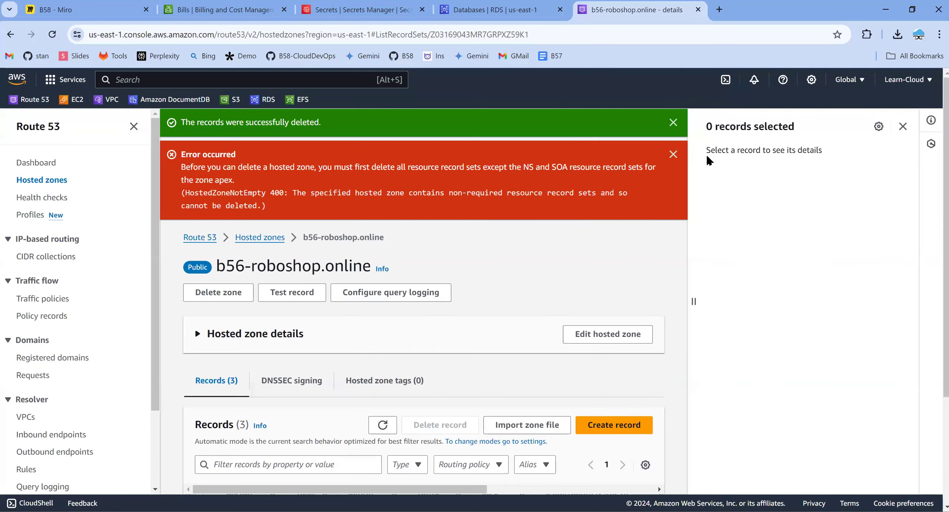
# Step: Delete the remaining A record from the b56-roboshop.online hosted zone and dismiss the notifications
pyautogui.scroll(-3, 255, 476)
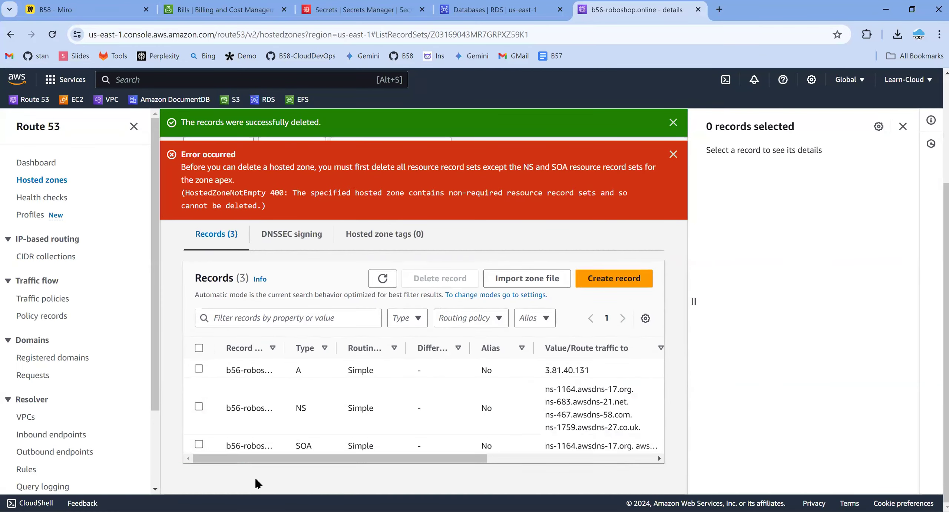
pyautogui.click(199, 369)
pyautogui.click(419, 279)
pyautogui.click(613, 397)
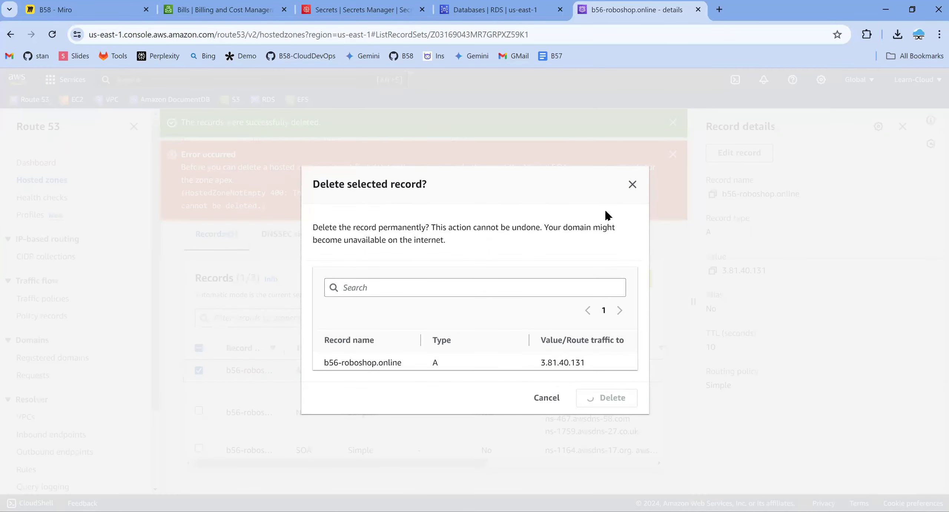
pyautogui.click(673, 155)
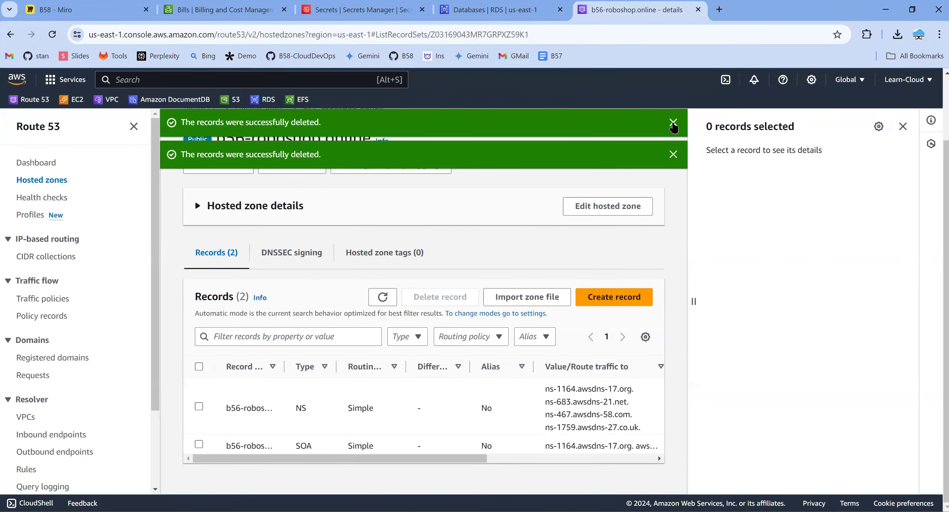
pyautogui.click(672, 122)
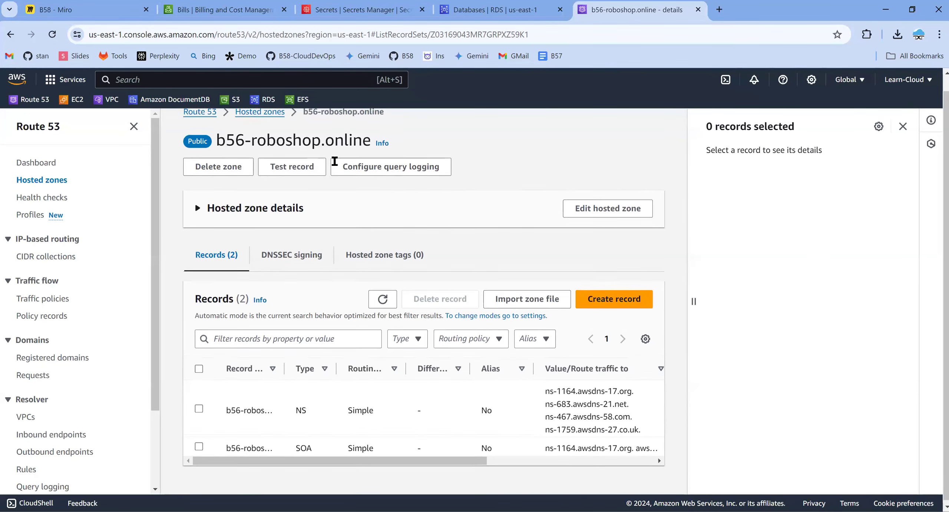
# Step: Delete the b56-roboshop.online hosted zone from the hosted zones list, confirming with "delete"
pyautogui.scroll(1, 339, 142)
pyautogui.click(263, 130)
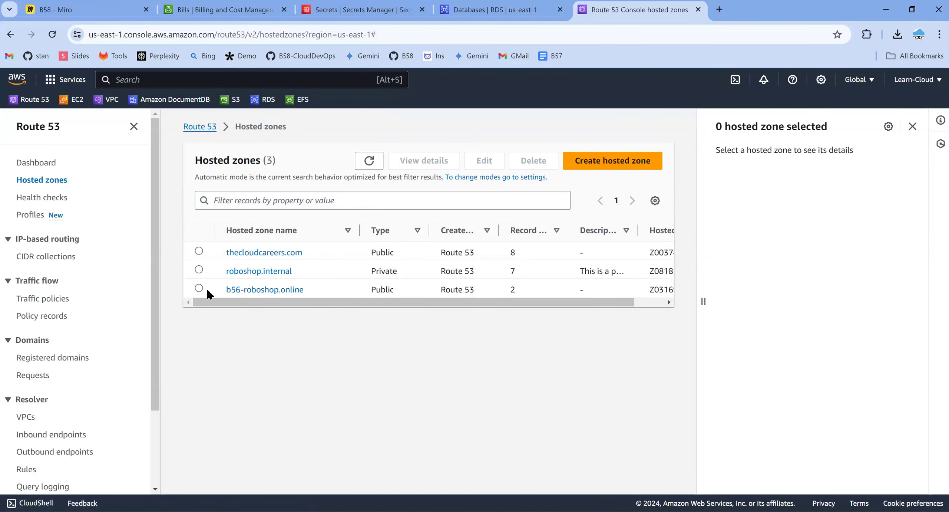
pyautogui.click(198, 288)
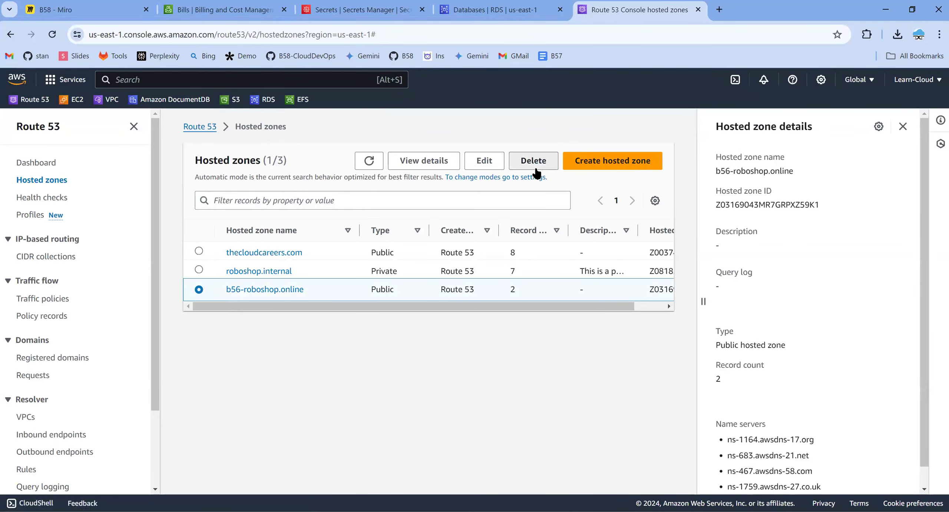
pyautogui.click(536, 169)
pyautogui.click(546, 332)
pyautogui.write('delete')
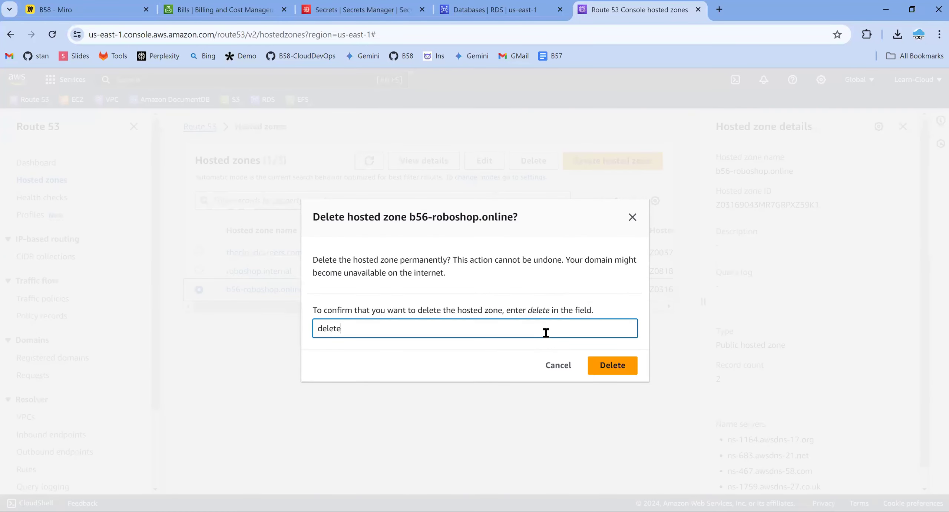
pyautogui.click(622, 367)
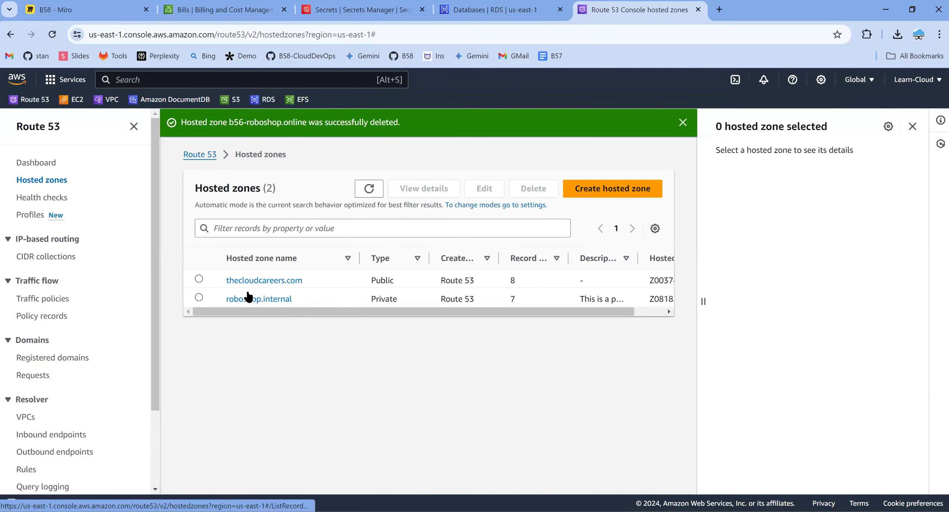
# Step: Delete all CNAME and A records from the roboshop.internal hosted zone, leaving its NS and SOA records unselected
pyautogui.click(198, 298)
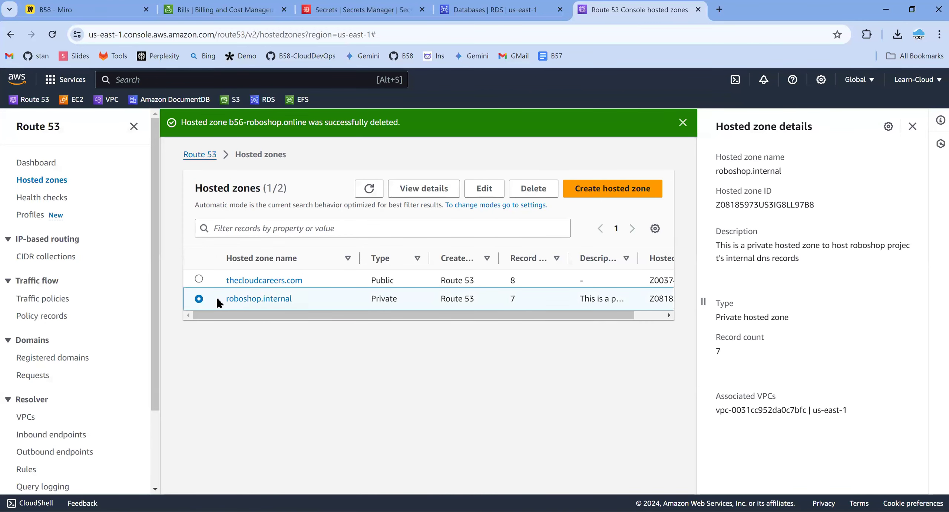
pyautogui.click(237, 300)
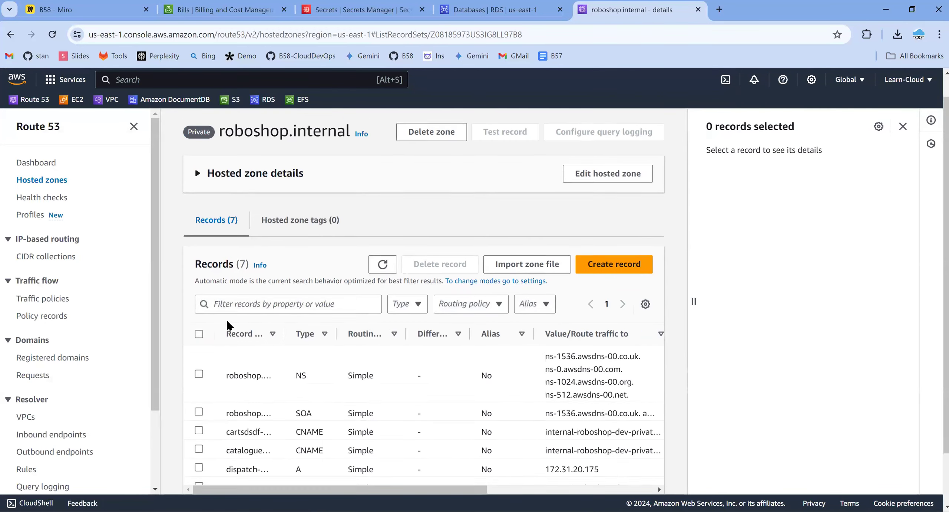
pyautogui.scroll(-2, 227, 325)
pyautogui.click(199, 274)
pyautogui.click(199, 313)
pyautogui.click(199, 351)
pyautogui.click(434, 203)
pyautogui.click(612, 435)
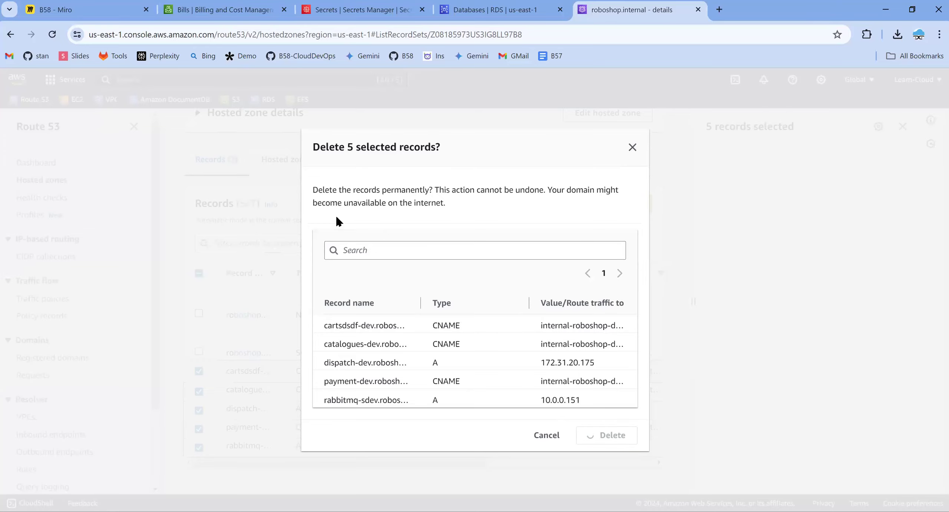
# Step: Delete the roboshop.internal hosted zone, confirming with "delete"
pyautogui.click(431, 184)
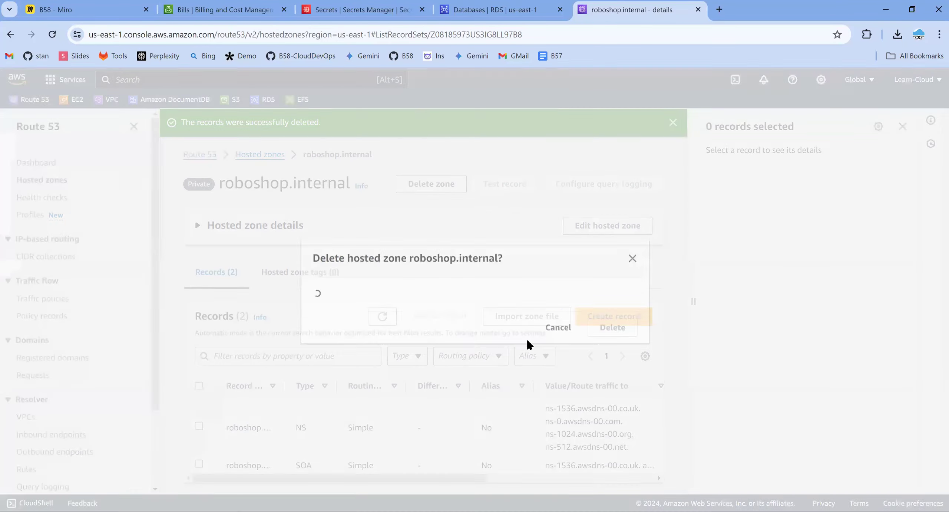
pyautogui.click(559, 334)
pyautogui.write('delete')
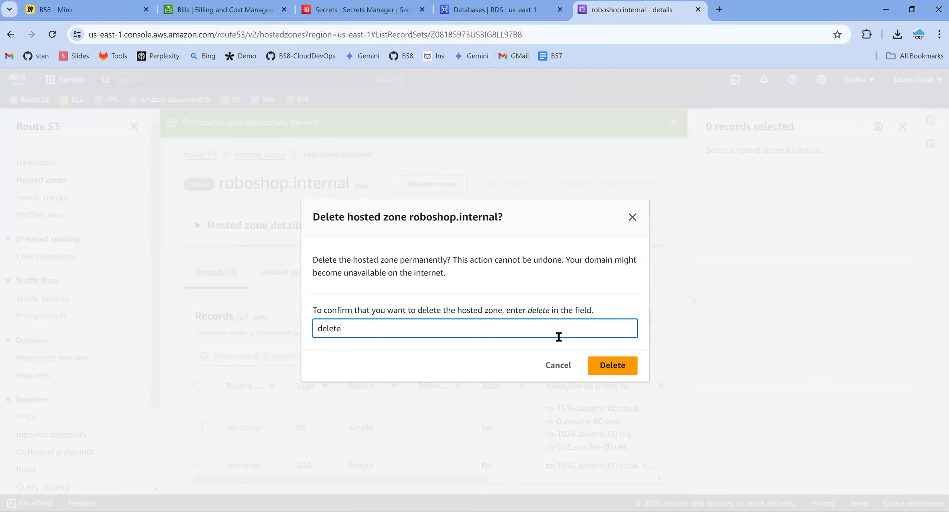
pyautogui.click(612, 365)
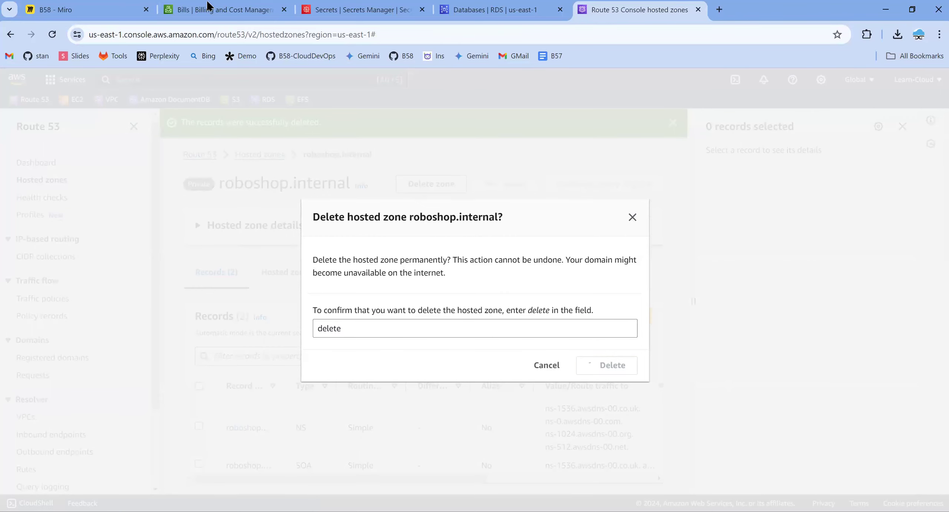
# Step: Return to the June 2024 bill and examine the Elastic Load Balancing charge in the charges by service
pyautogui.click(210, 8)
pyautogui.scroll(-3, 536, 343)
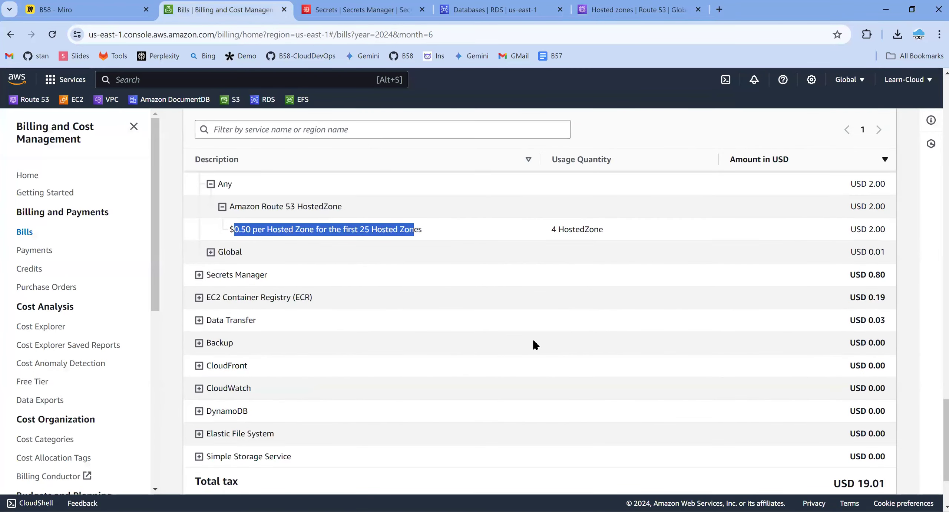
pyautogui.scroll(20, 529, 338)
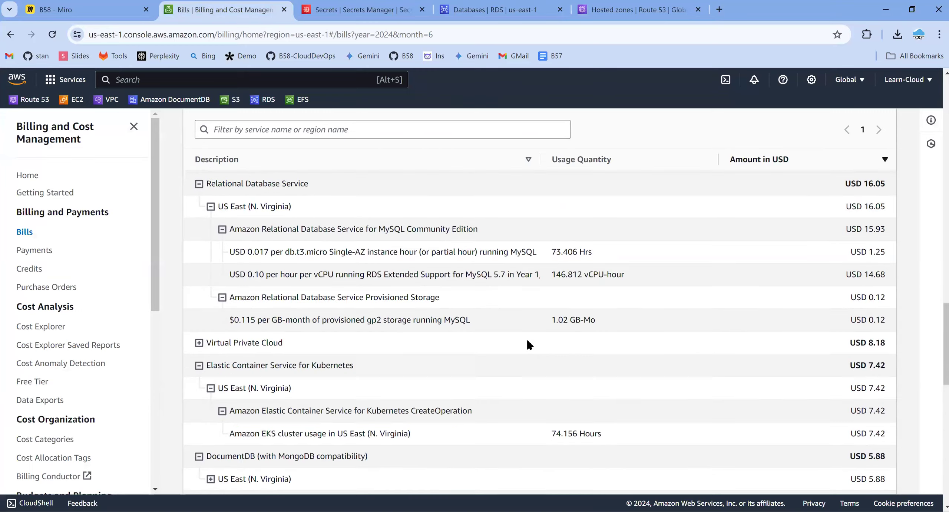
pyautogui.scroll(10, 528, 344)
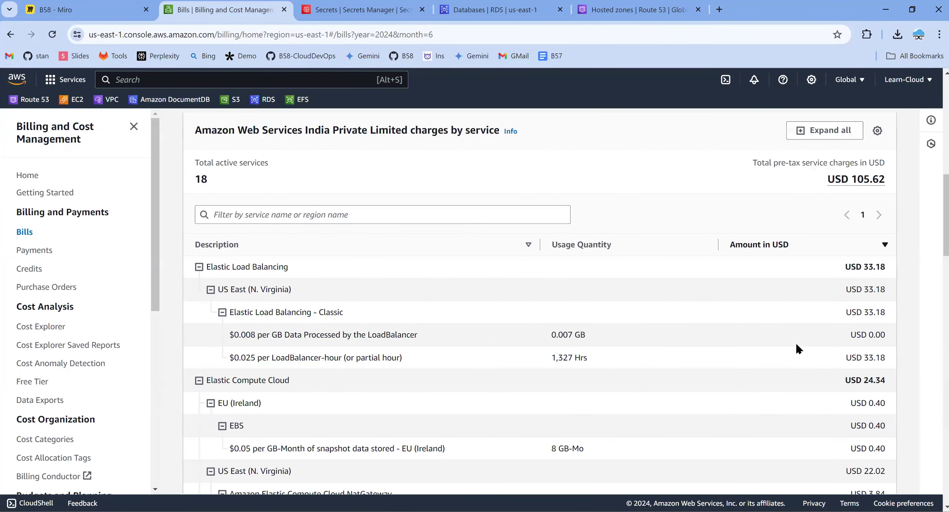
pyautogui.doubleClick(853, 266)
pyautogui.moveTo(872, 268); pyautogui.dragTo(897, 264)
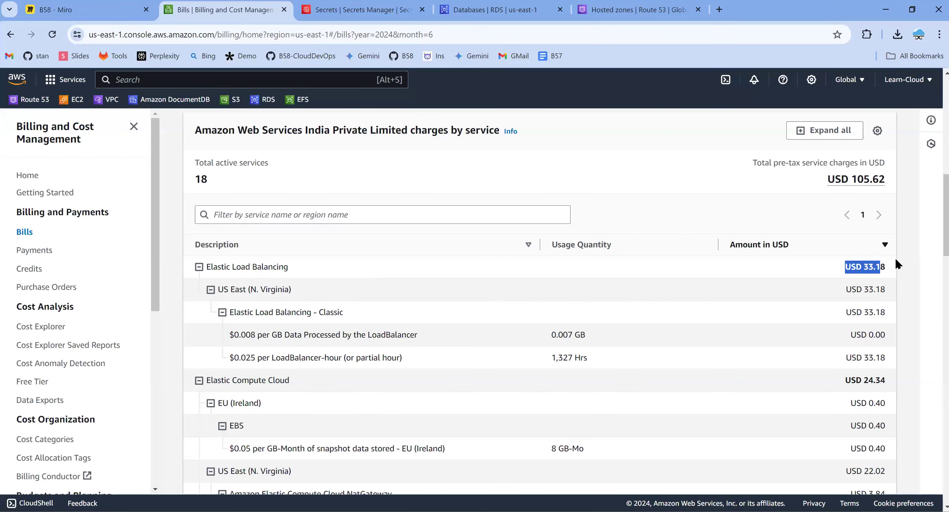
# Step: Open the Support Center and create a new case for an account and billing issue
pyautogui.click(782, 82)
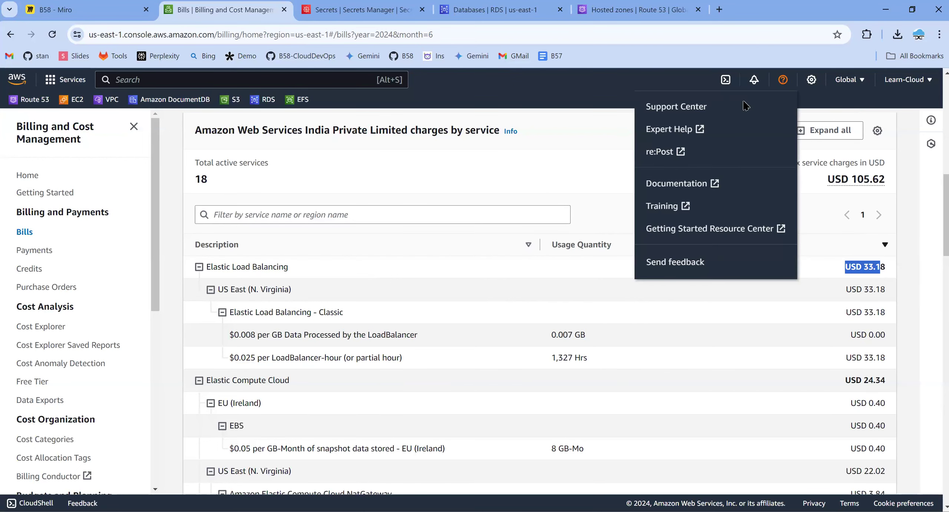
pyautogui.click(684, 109)
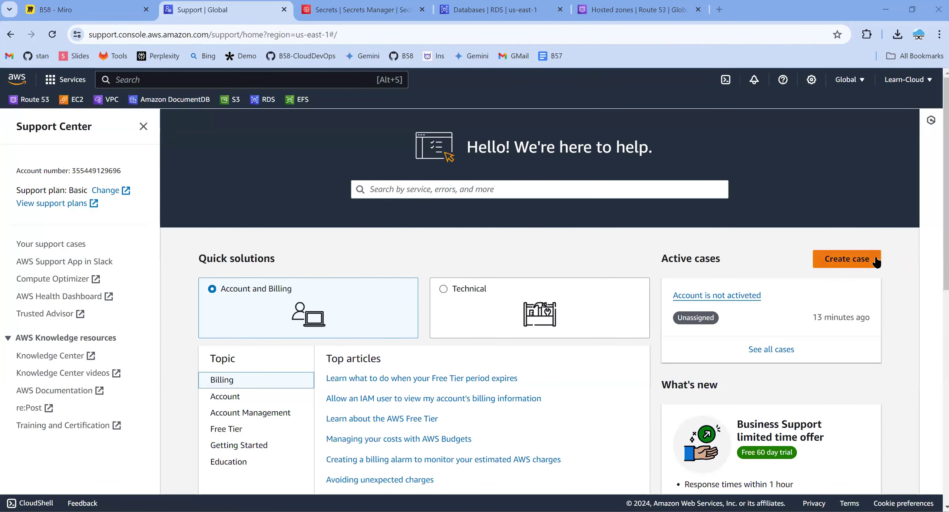
pyautogui.click(873, 258)
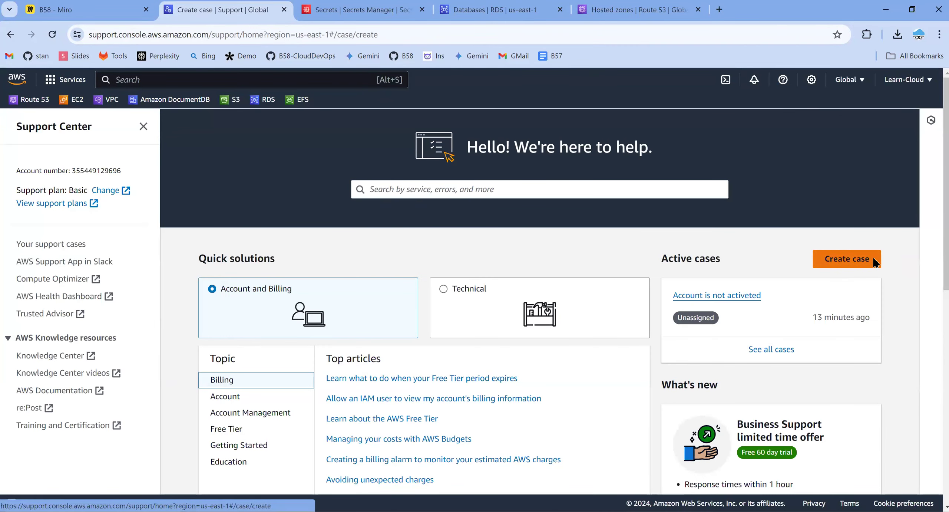
pyautogui.click(244, 363)
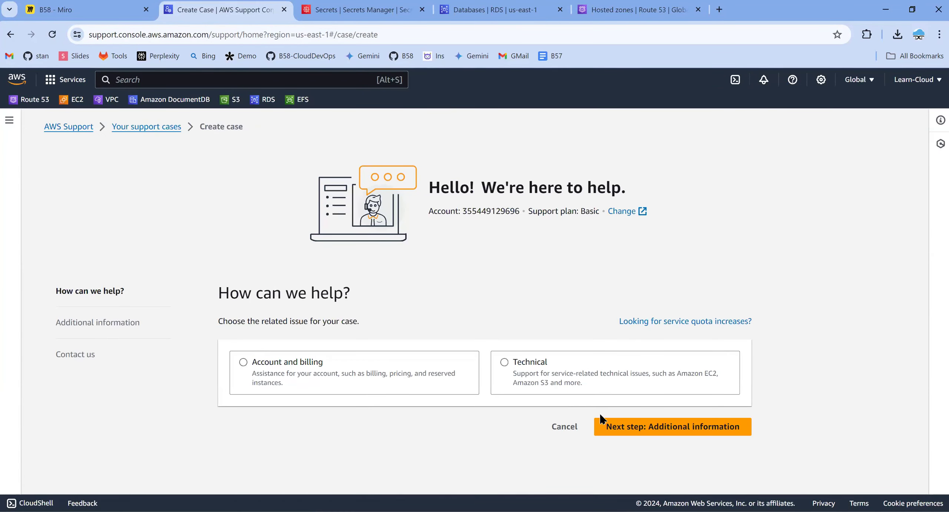
# Step: Set the case's service to Billing and its category to Credits & Promotions, and continue to the additional information
pyautogui.scroll(-3, 612, 413)
pyautogui.click(375, 336)
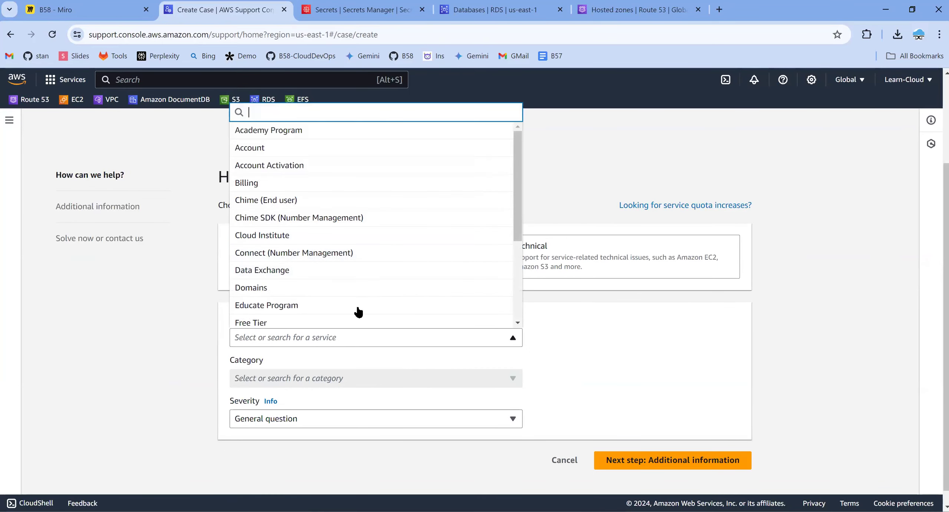
pyautogui.click(280, 184)
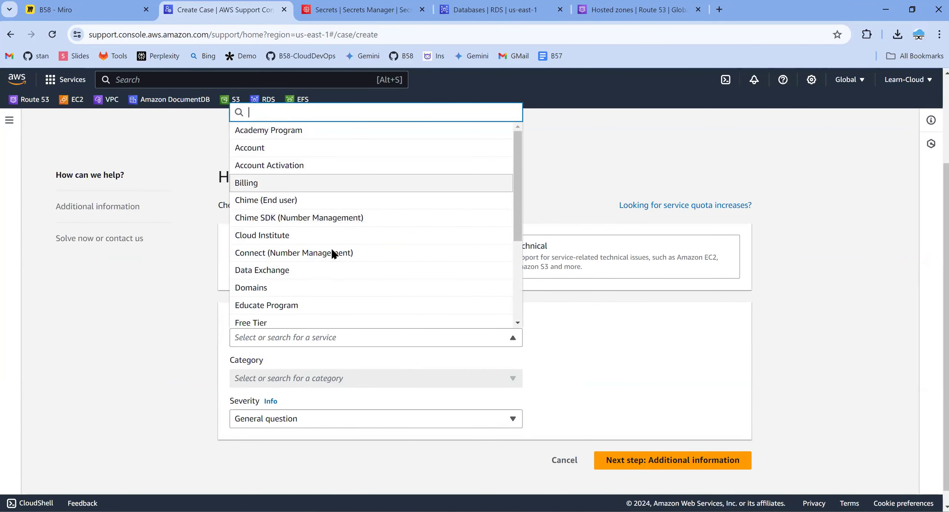
pyautogui.scroll(-3, 427, 339)
pyautogui.click(441, 264)
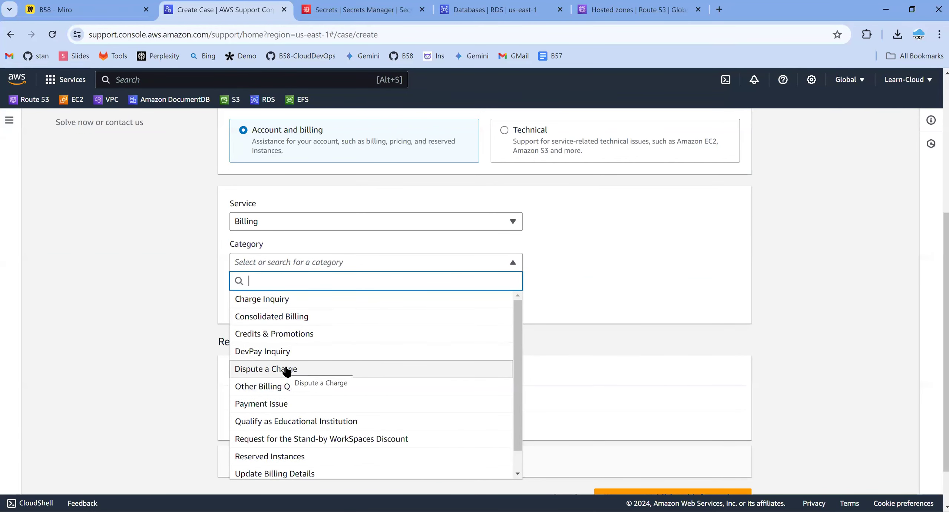
pyautogui.scroll(-3, 297, 393)
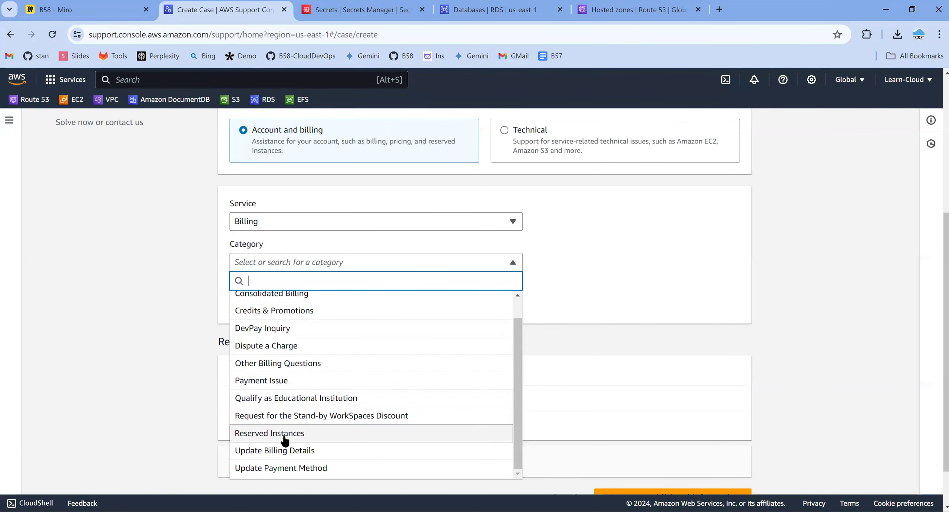
pyautogui.scroll(1, 286, 406)
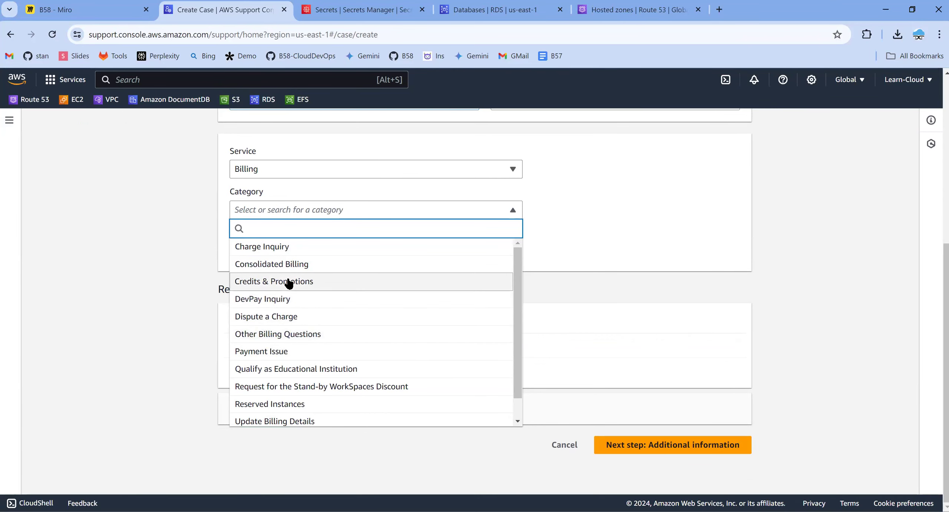
pyautogui.click(345, 282)
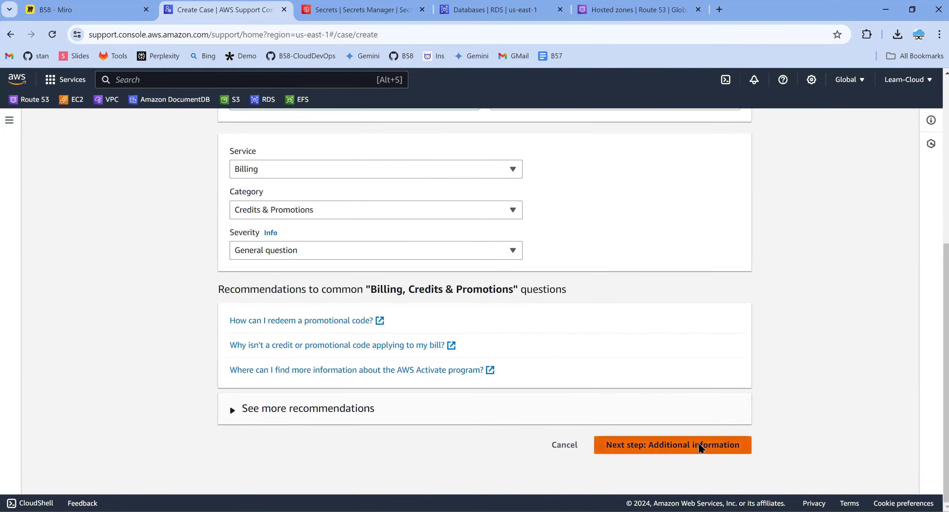
pyautogui.click(701, 447)
# Step: Enter "Need Help With Billing for bill dates 07/02/2024" as the case subject
pyautogui.scroll(-5, 345, 267)
pyautogui.click(347, 202)
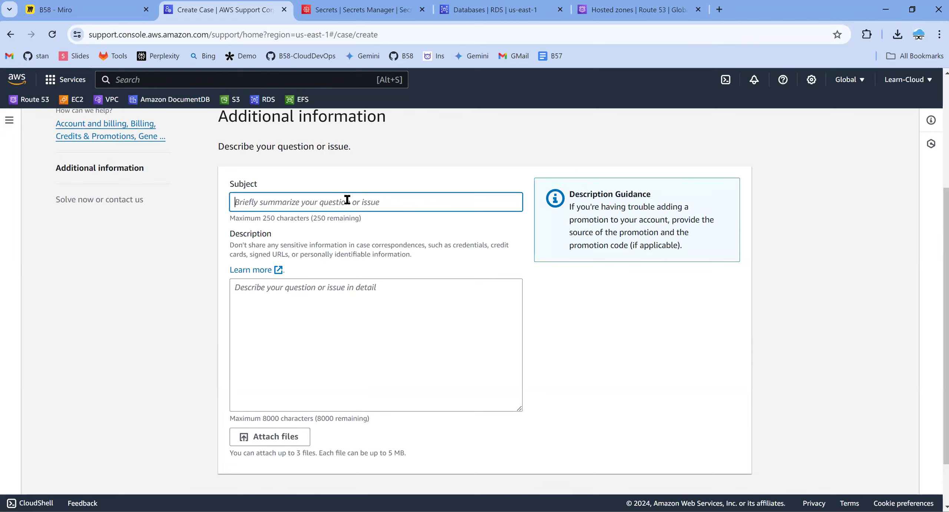
pyautogui.write('Ju')
pyautogui.press('BackSpace')
pyautogui.write('Need Help Wit')
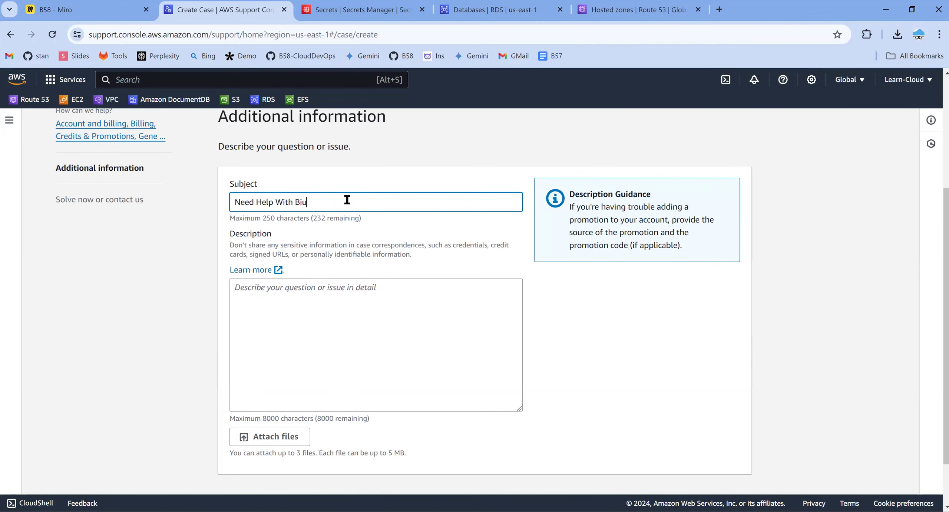
pyautogui.write('h Billing on A')
pyautogui.write('ll dates')
pyautogui.write(' 07/')
pyautogui.write('02/2024')
# Step: Start the case description with "Deat Team" and a paragraph about using AWS quite a while and encouraging people by explaining its core fundamentals and interesting aspects
pyautogui.click(375, 338)
pyautogui.write('Deat Team  ')
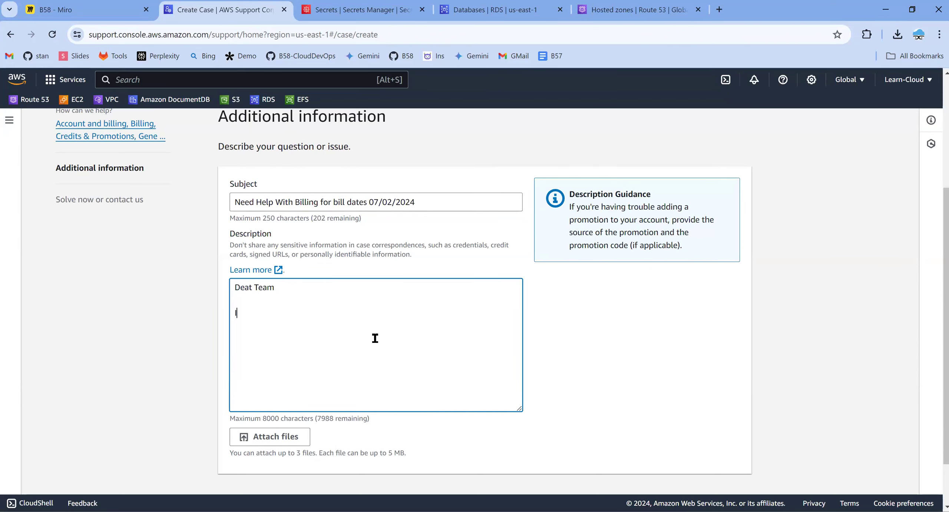
pyautogui.write("I've been using AWS quite a qh")
pyautogui.press('BackSpace')
pyautogui.write('wh')
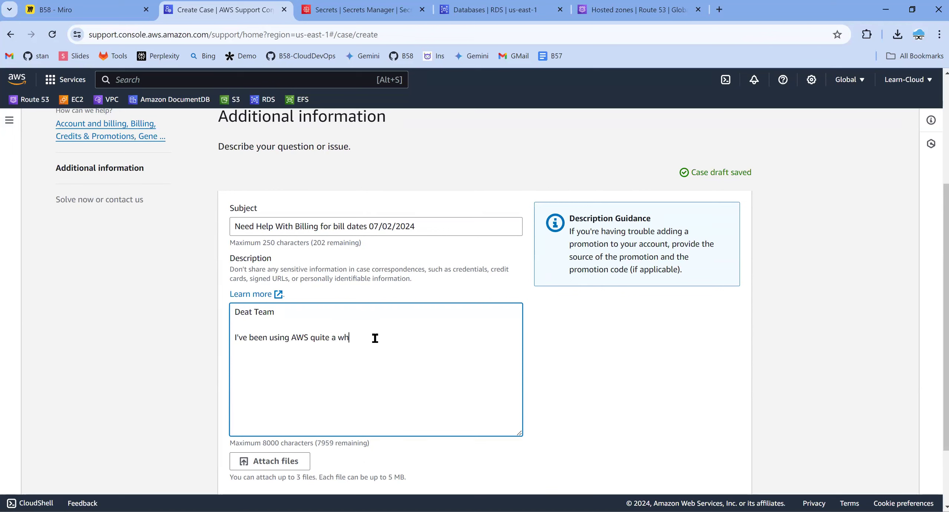
pyautogui.write('ile and')
pyautogui.write(' encouraged lot ')
pyautogui.write('of ')
pyautogui.write('people')
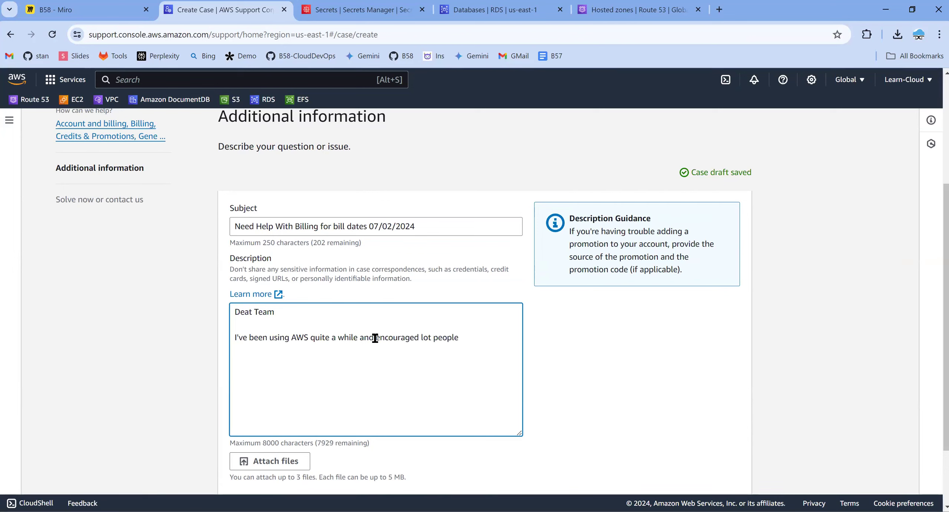
pyautogui.write(' by explaining the core fundamentat')
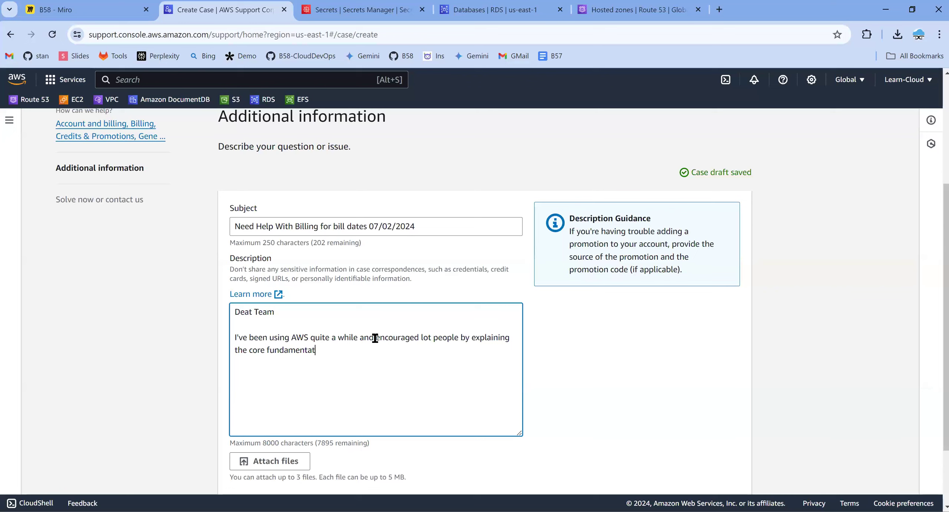
pyautogui.write('ls and intereste')
pyautogui.write('ng a')
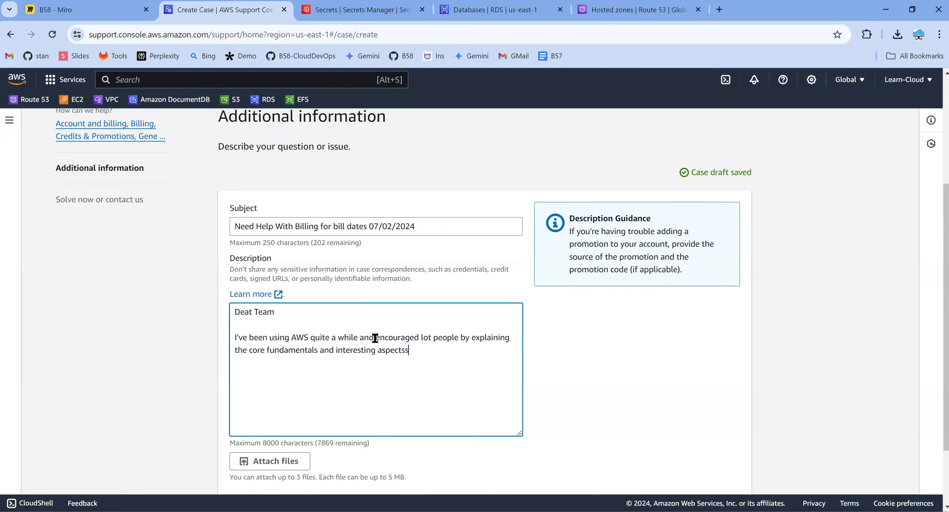
pyautogui.write('spects of AWS>')
# Step: Add the paragraph "And I also paid most of the bills for my acutal usage." to the case description
pyautogui.write('An')
pyautogui.write('d I also paid most o')
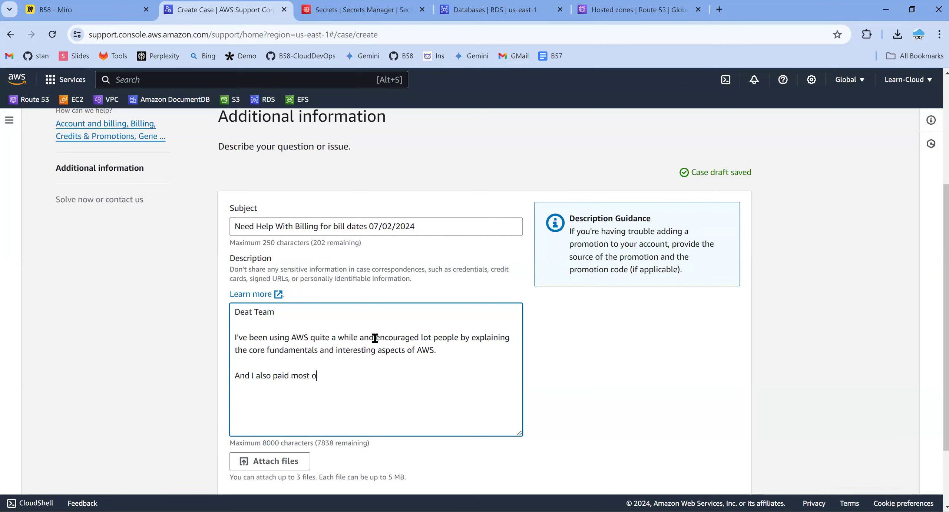
pyautogui.write('f the bills for my a')
pyautogui.write('cutal usage.  ')
# Step: Add a paragraph explaining that the 07/02 bill shows 120$, mostly because of forgetting to run the resources off, which incurred lot of cost
pyautogui.write('But')
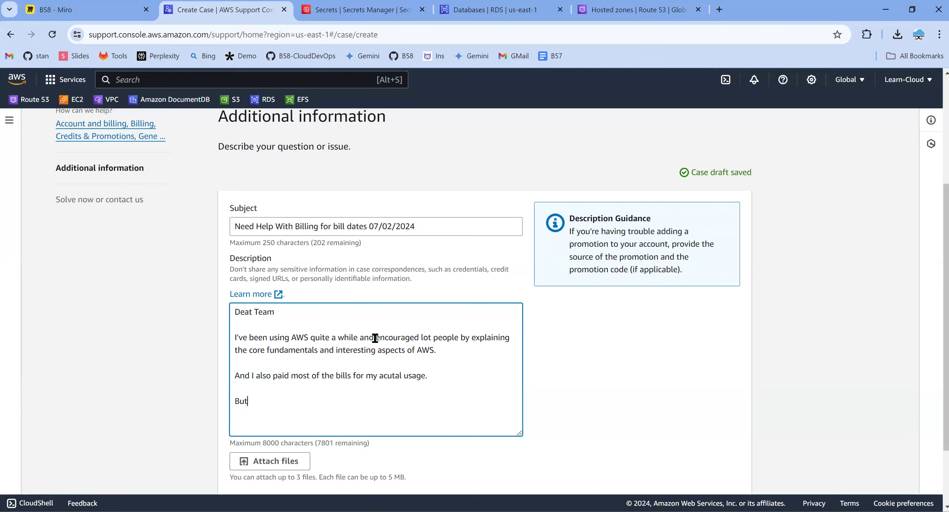
pyautogui.write('my current bill dates ')
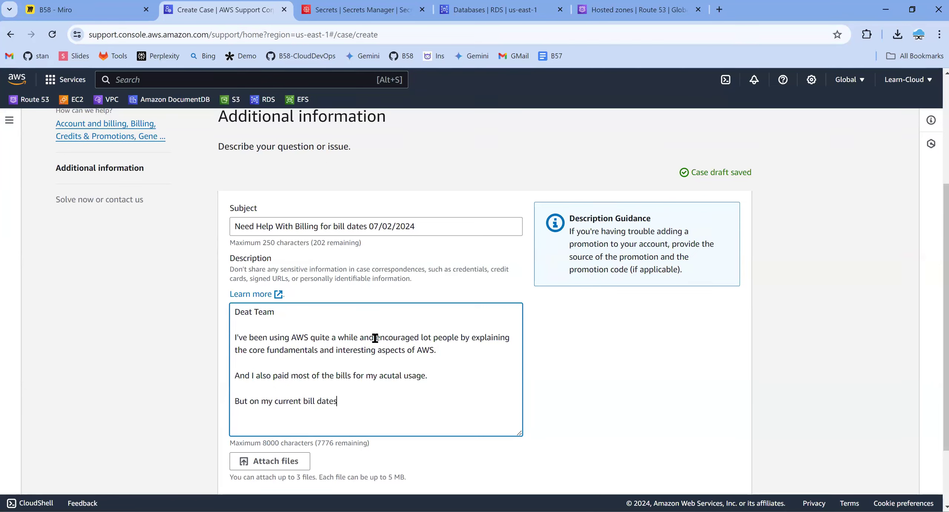
pyautogui.write('07/02, I could see a 120$ and t')
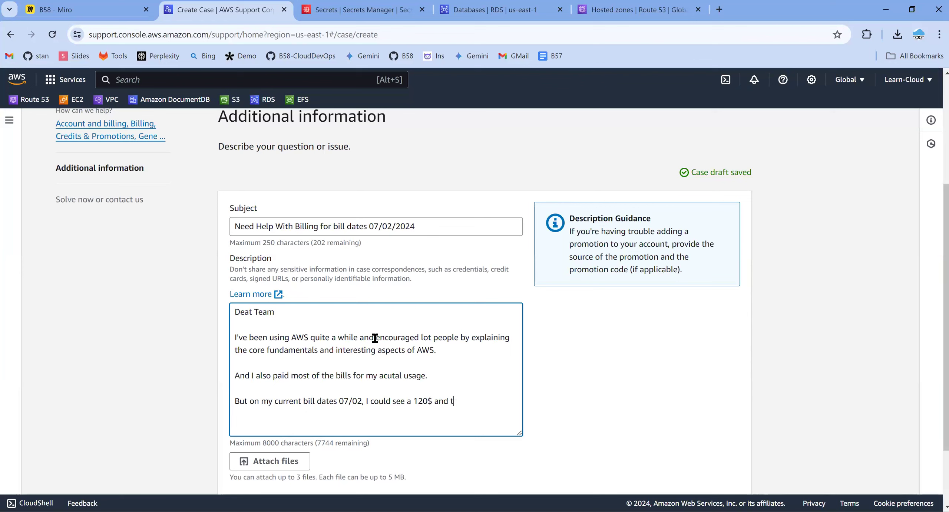
pyautogui.write('hen I realised most of them are due to')
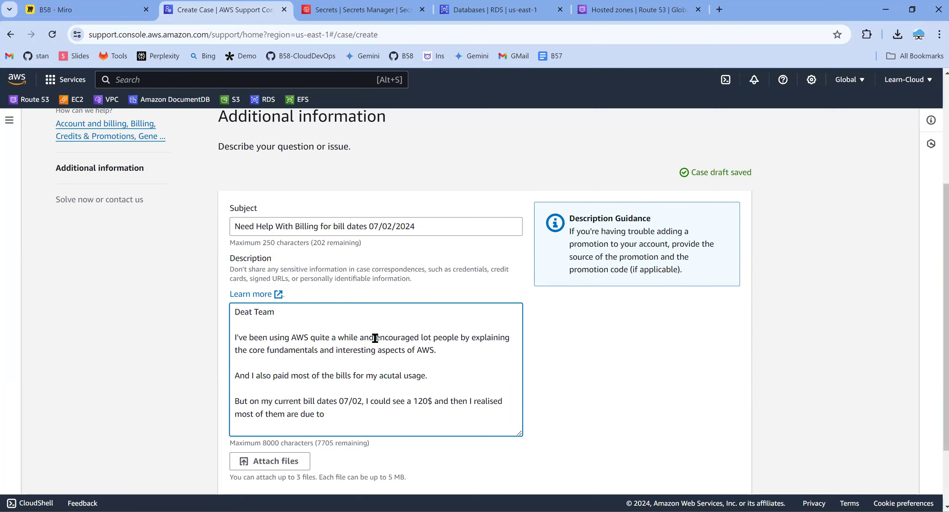
pyautogui.write('the fact that I forge to run them off a')
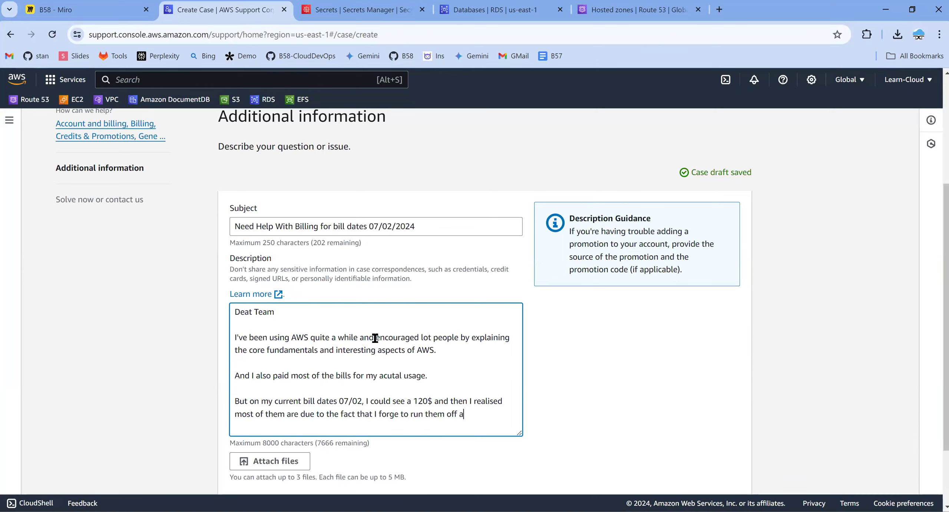
pyautogui.write('nd incurred')
pyautogui.write(' me lot of cist')
pyautogui.write('ost.')
pyautogui.press('Return')
pyautogui.press('Return')
# Step: Ask in the description for help with the waiver of July as it's quite high to pay, and close with "Thanks"
pyautogui.write('Is there any ')
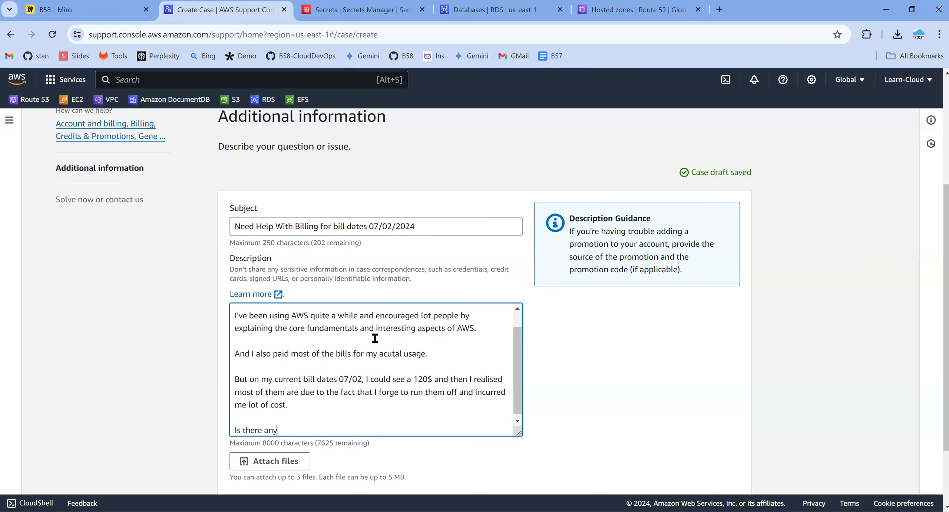
pyautogui.write('way that you can help me wit')
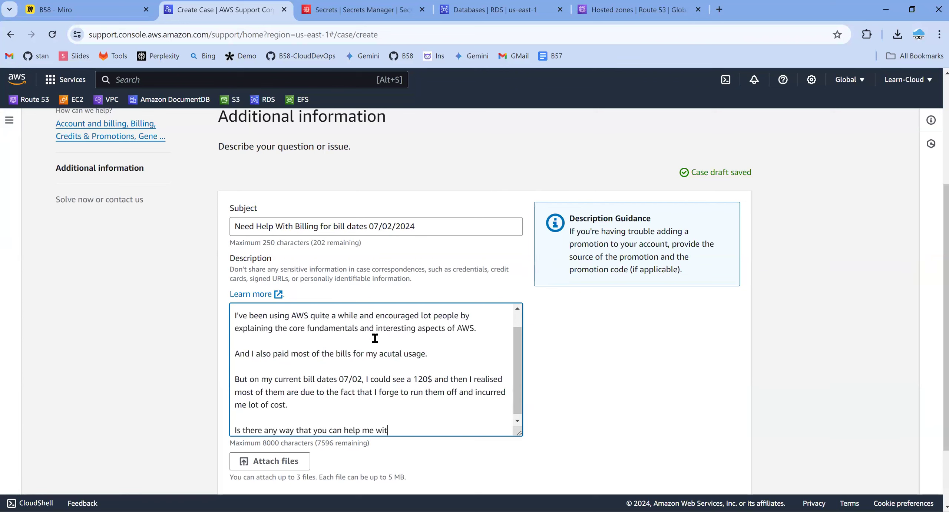
pyautogui.write("h the waiver f July  as it's quite h")
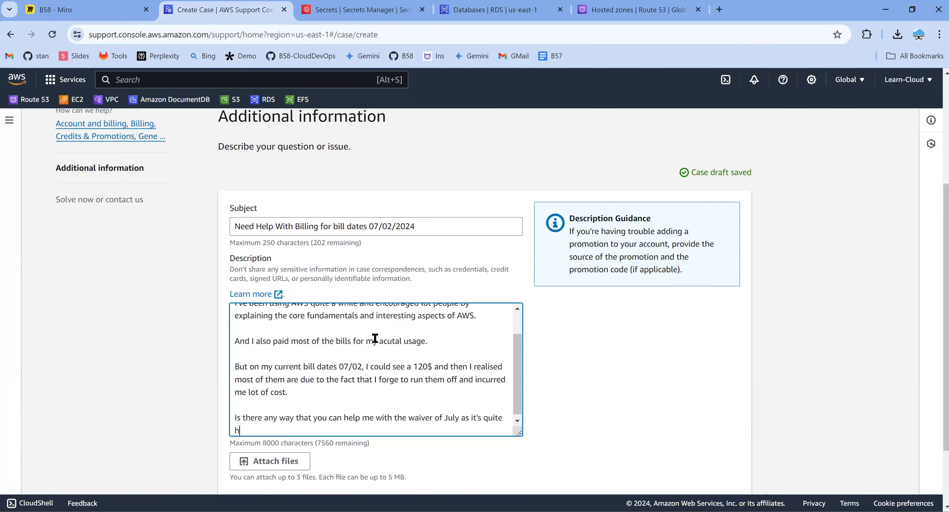
pyautogui.write('igh for me to pay.')
pyautogui.press('Return')
pyautogui.press('Return')
pyautogui.write('Thanks')
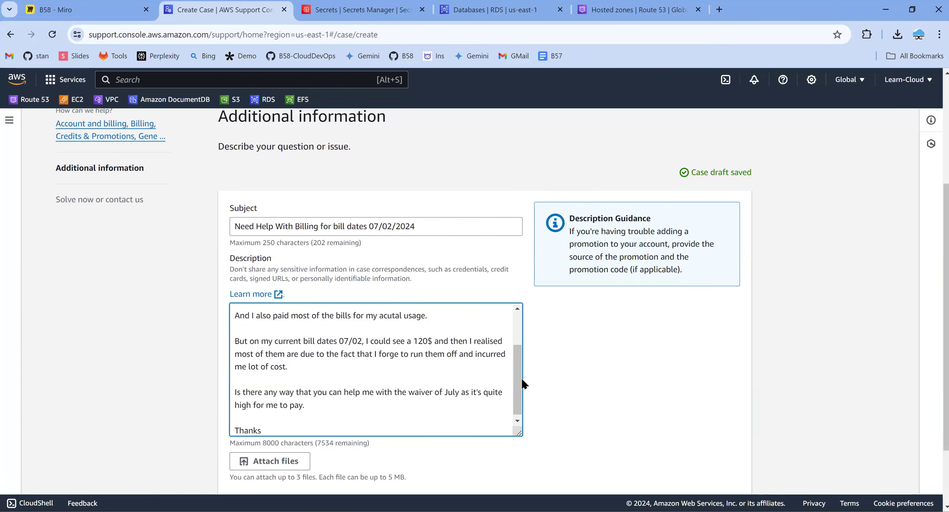
# Step: Continue to the contact options, submit the case with Web contact in English, and look over the created case's details
pyautogui.scroll(-1, 527, 387)
pyautogui.scroll(-1, 526, 385)
pyautogui.click(672, 446)
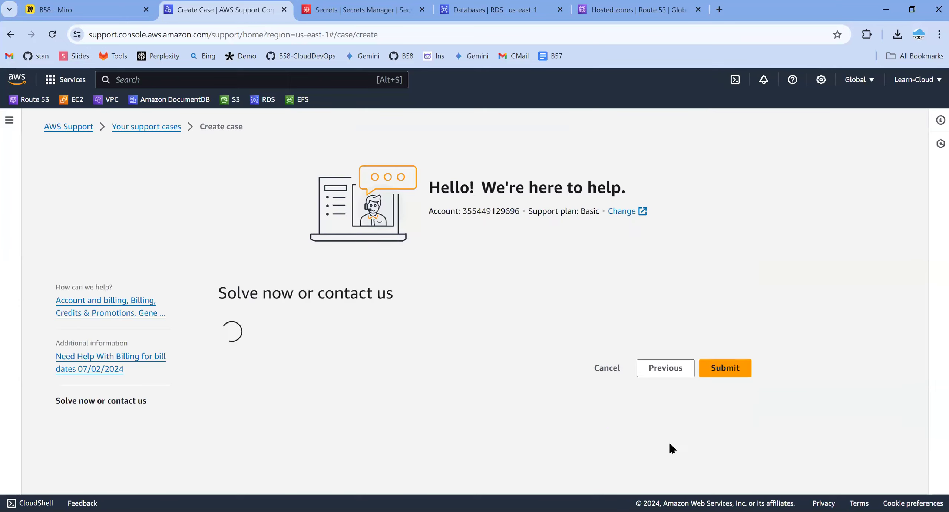
pyautogui.tripleClick(642, 365)
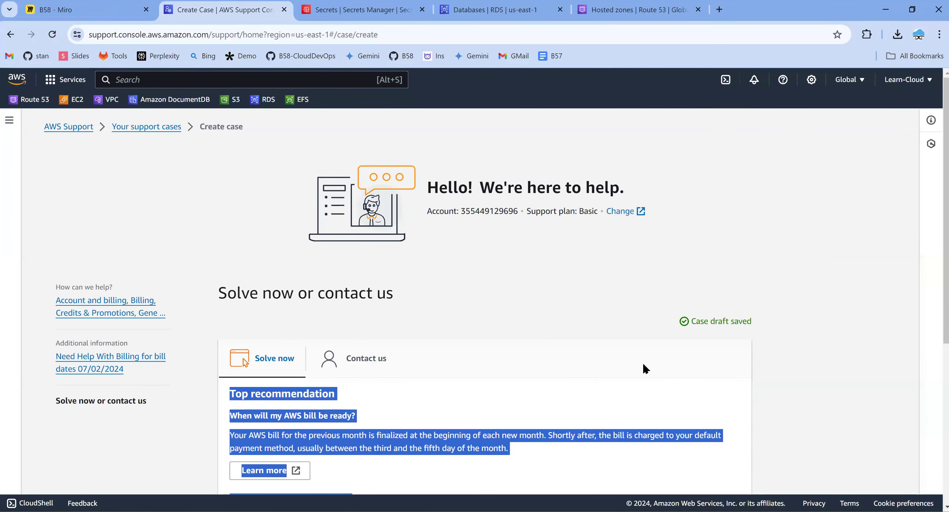
pyautogui.scroll(-5, 739, 393)
pyautogui.click(730, 476)
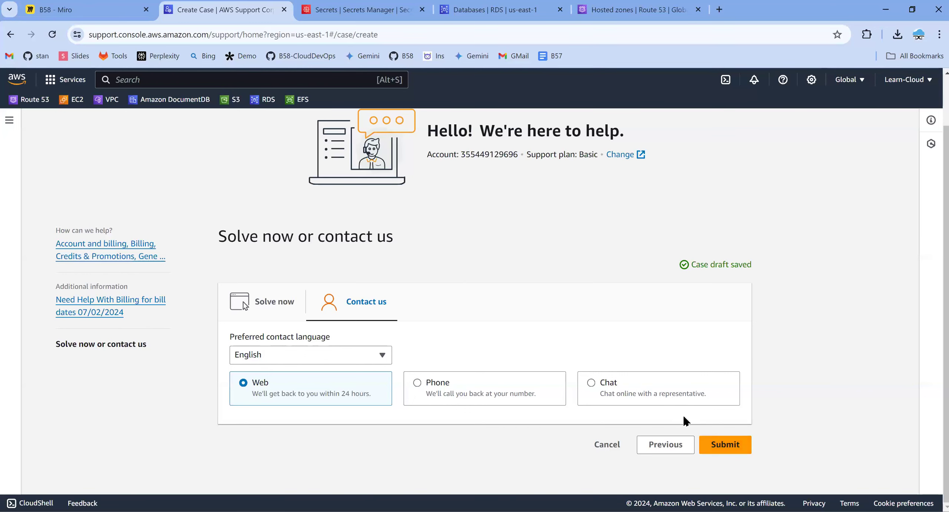
pyautogui.click(730, 444)
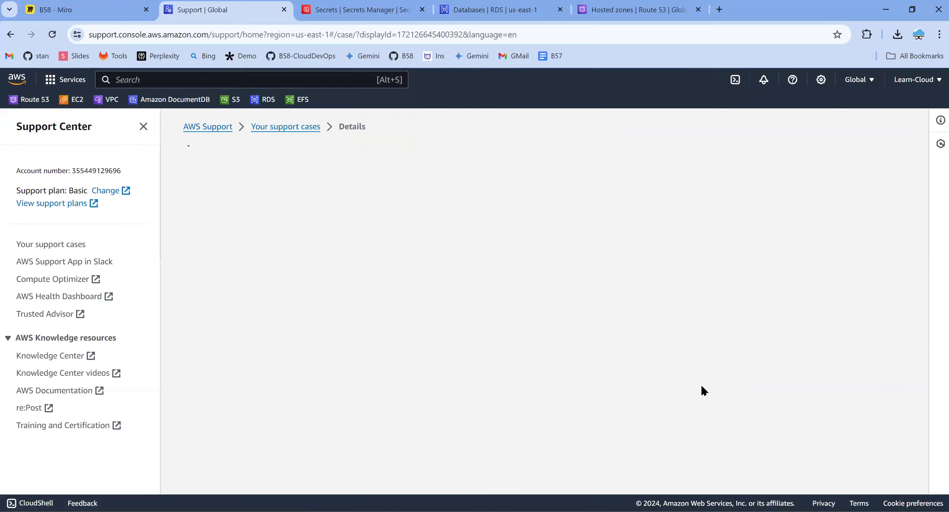
pyautogui.scroll(-1, 797, 421)
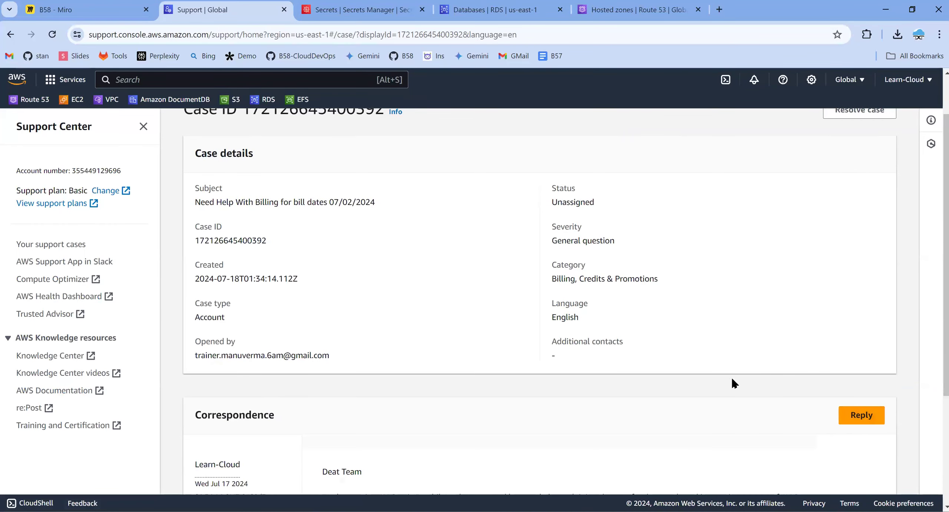
pyautogui.scroll(-6, 589, 409)
pyautogui.scroll(6, 574, 415)
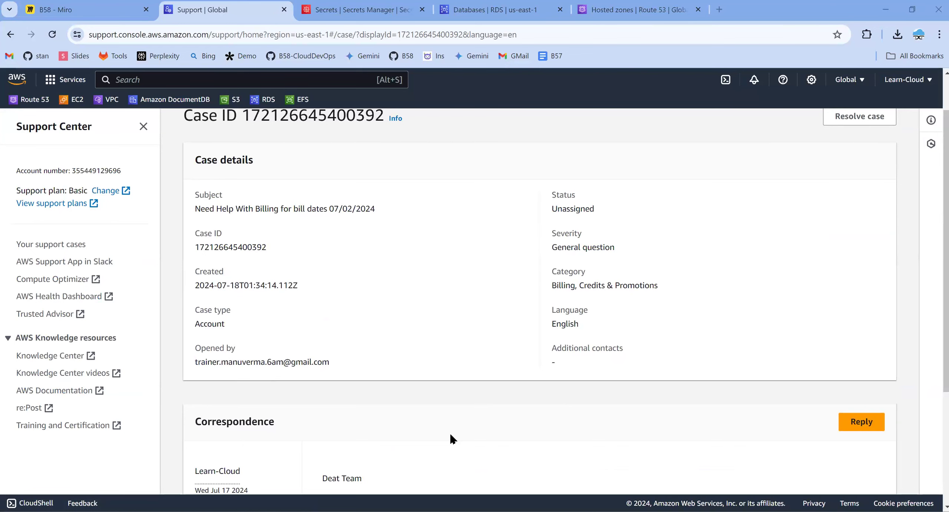
# Step: Switch to the B58 Miro board and add the text heading "Billing in AWS :" below the AWS Support list
pyautogui.click(78, 17)
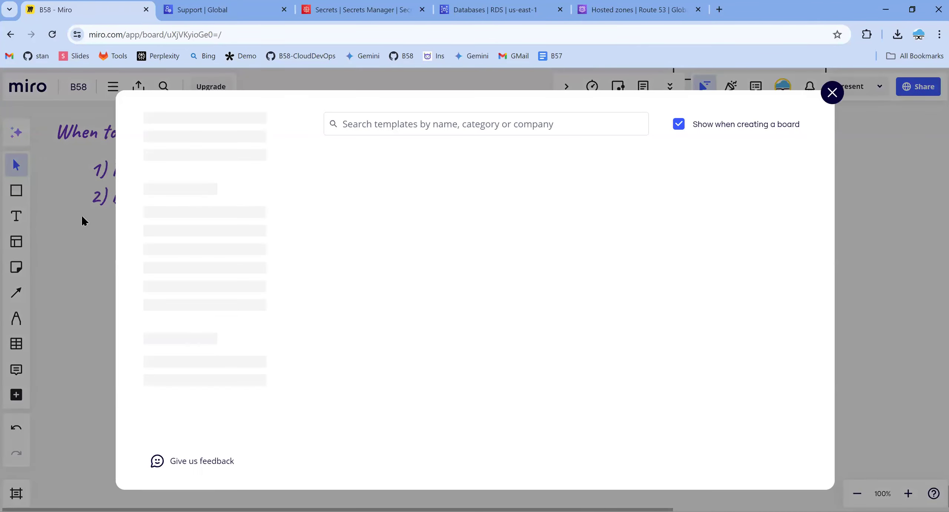
pyautogui.click(29, 176)
pyautogui.click(16, 216)
pyautogui.click(71, 237)
pyautogui.write('Billing')
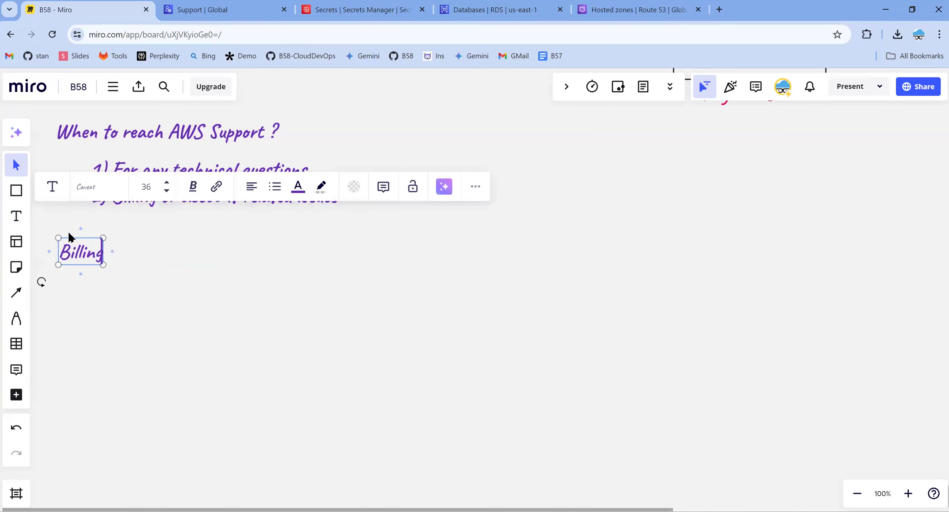
pyautogui.write(' in AWS :')
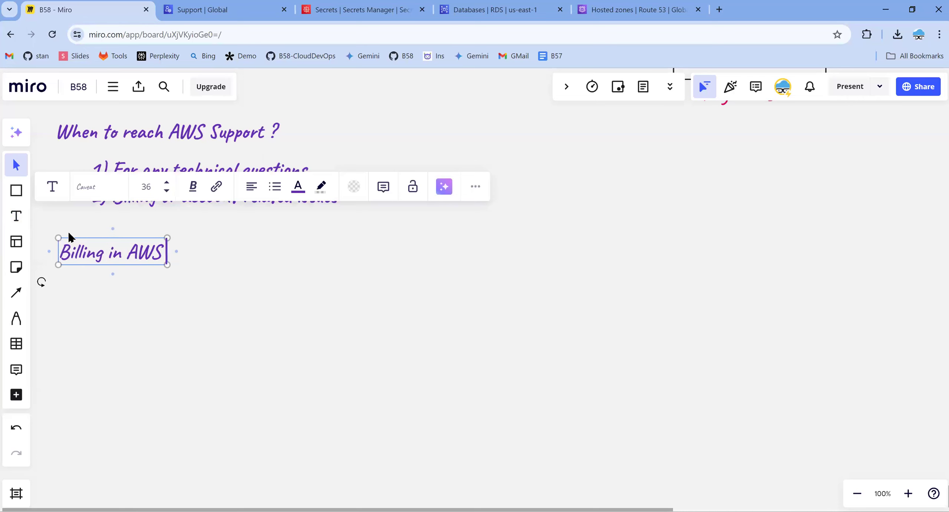
pyautogui.click(269, 301)
# Step: Search Google in a new browser tab for "billing calculator in aws" and open the AWS Pricing Calculator
pyautogui.click(723, 11)
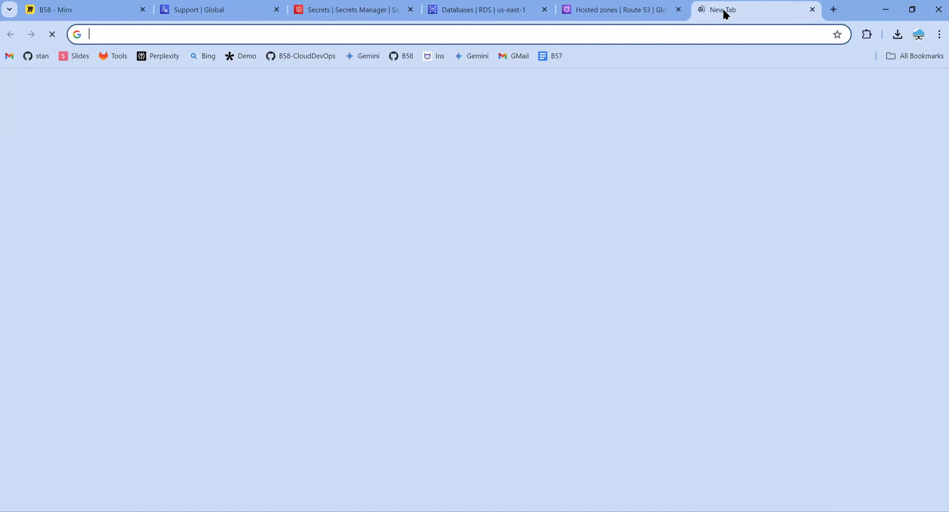
pyautogui.write('billing ca')
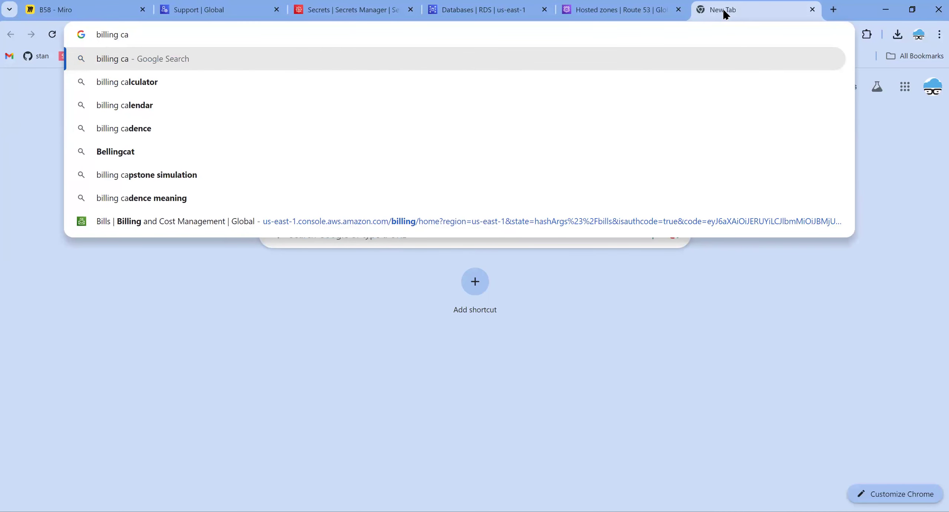
pyautogui.write('lculator i')
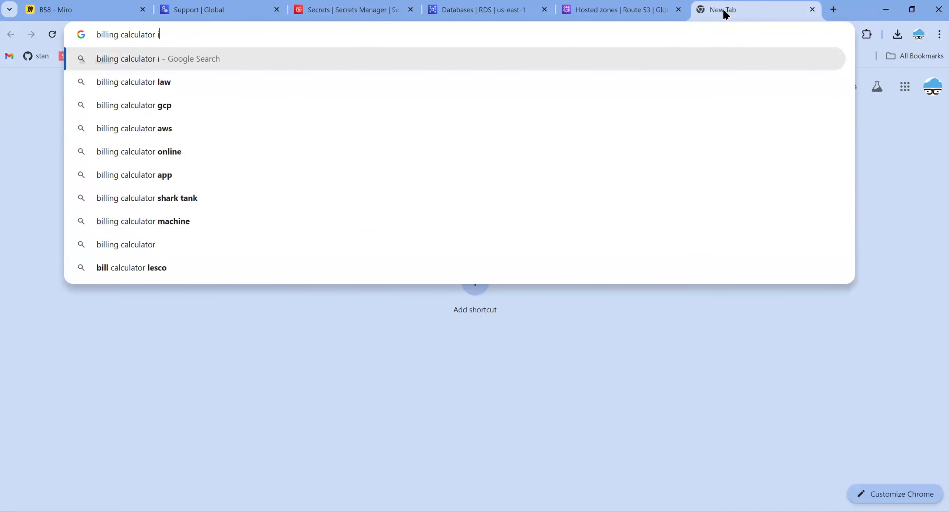
pyautogui.write('n aws')
pyautogui.press('Return')
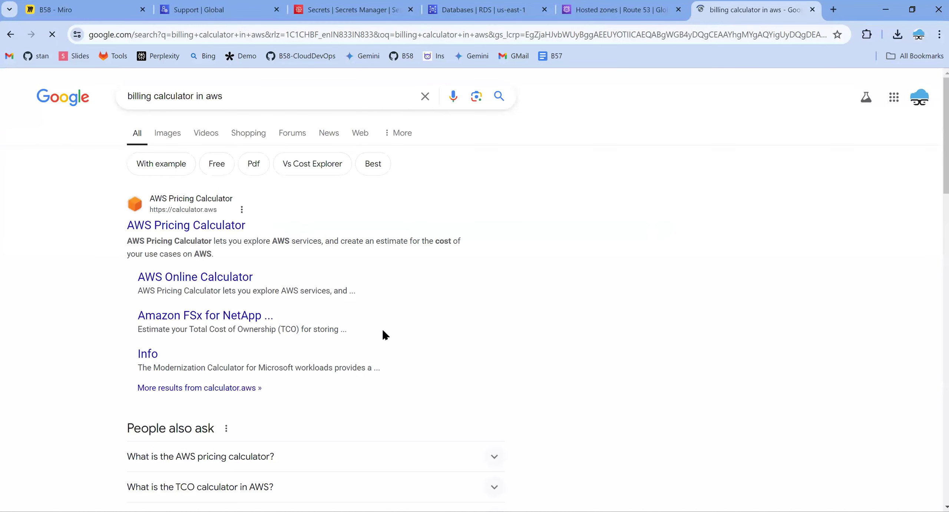
pyautogui.click(179, 226)
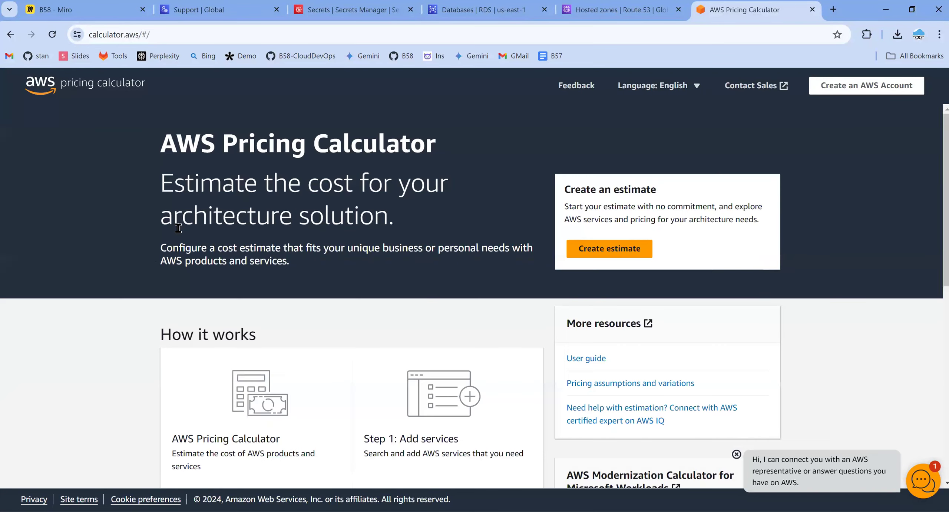
# Step: Create a new cost estimate and set its region to US East (N. Virginia)
pyautogui.click(639, 249)
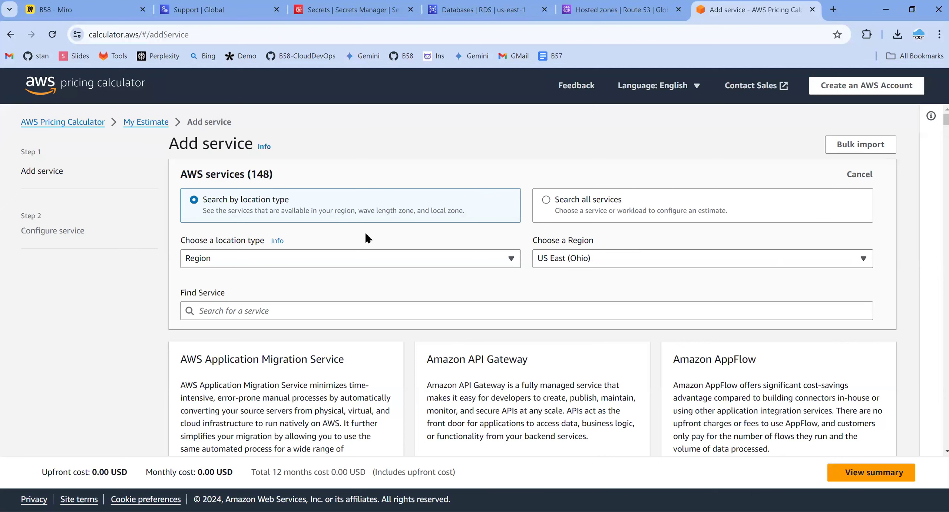
pyautogui.click(593, 260)
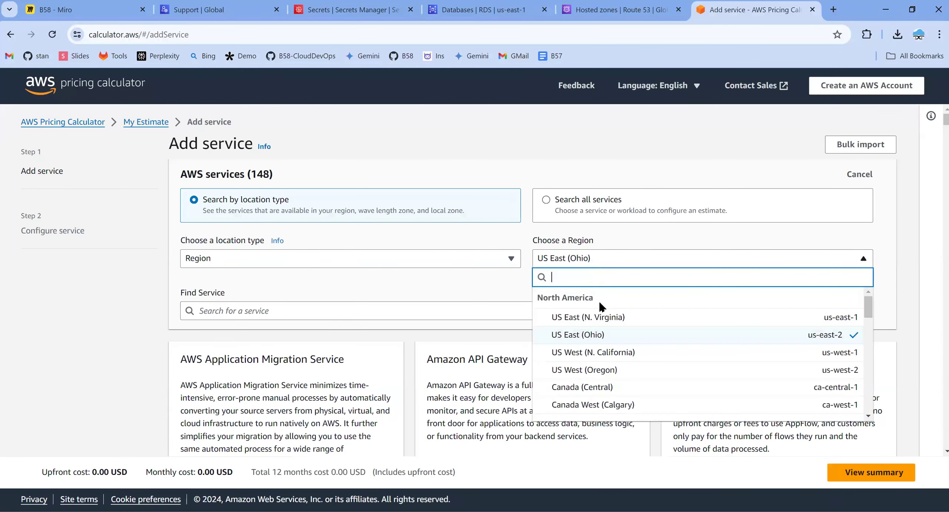
pyautogui.click(608, 320)
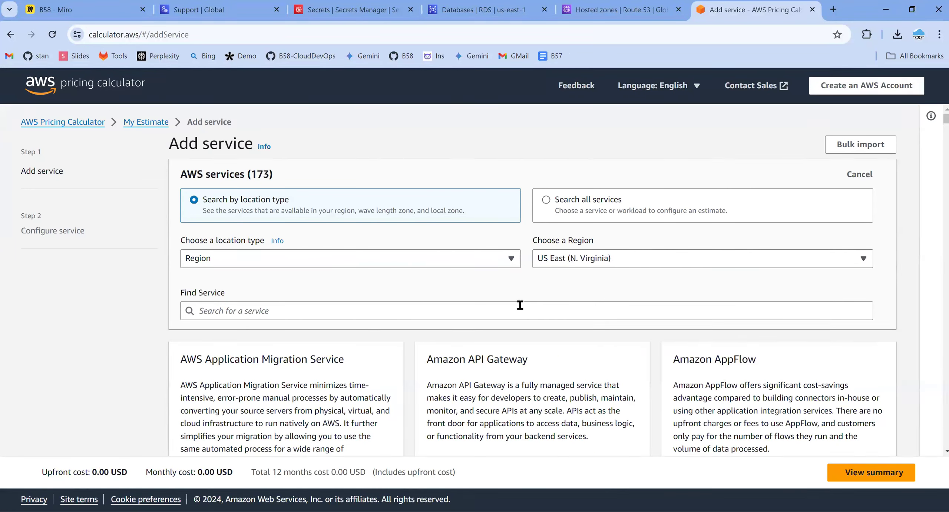
# Step: Find the service "Ec2" and start configuring Amazon EC2 for the estimate
pyautogui.scroll(-3, 519, 305)
pyautogui.scroll(2, 519, 309)
pyautogui.click(283, 252)
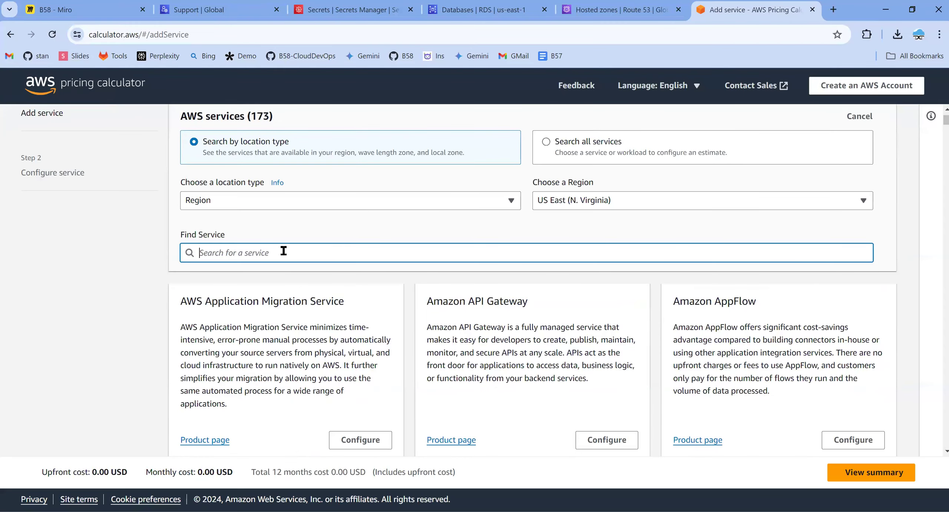
pyautogui.write('Ec2')
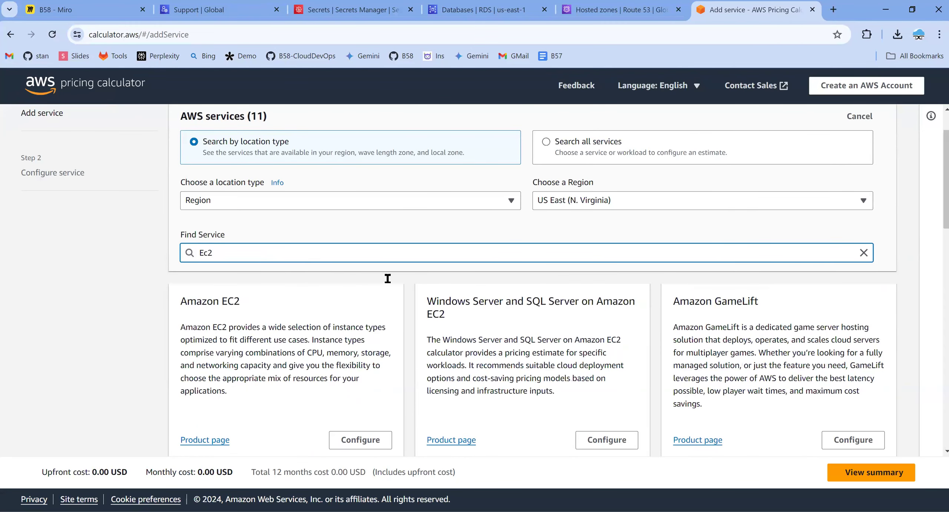
pyautogui.click(335, 434)
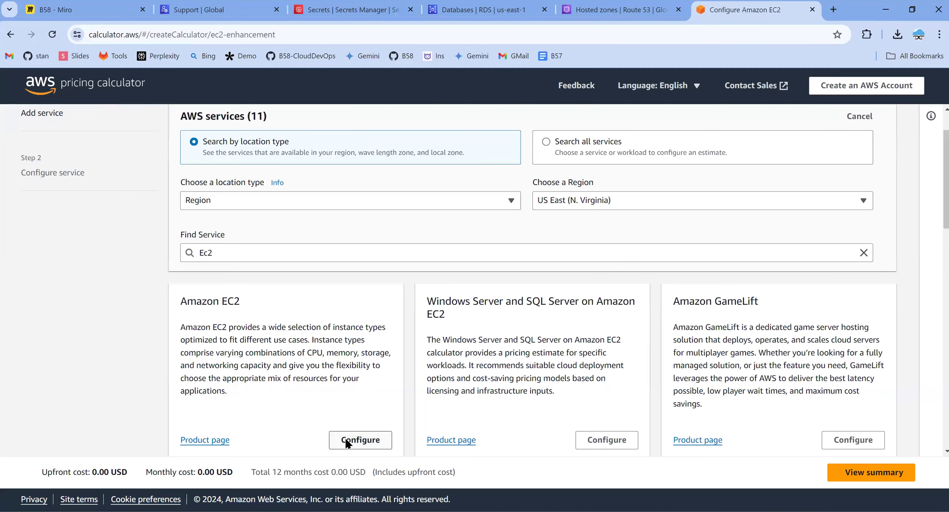
# Step: Search the EC2 instance types for "t3.medium" and clear the search again
pyautogui.scroll(-3, 432, 343)
pyautogui.scroll(-2, 433, 343)
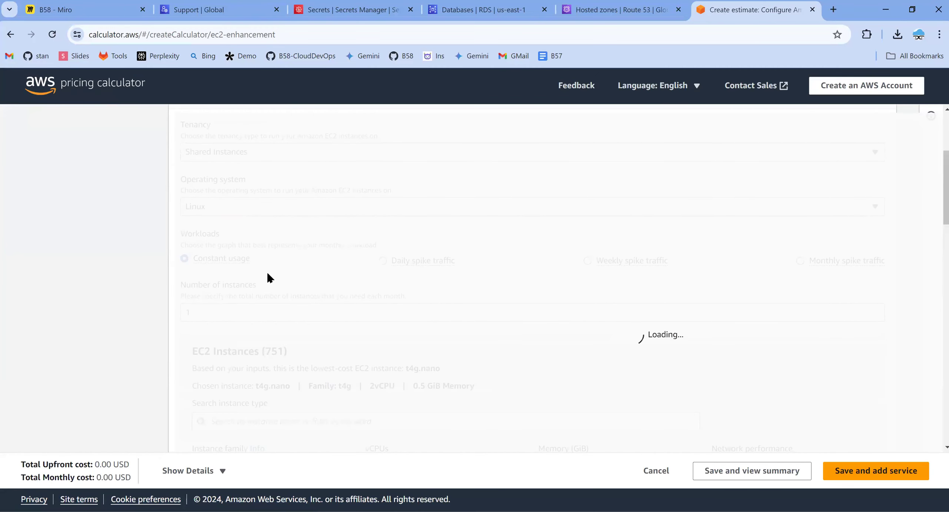
pyautogui.scroll(-1, 265, 326)
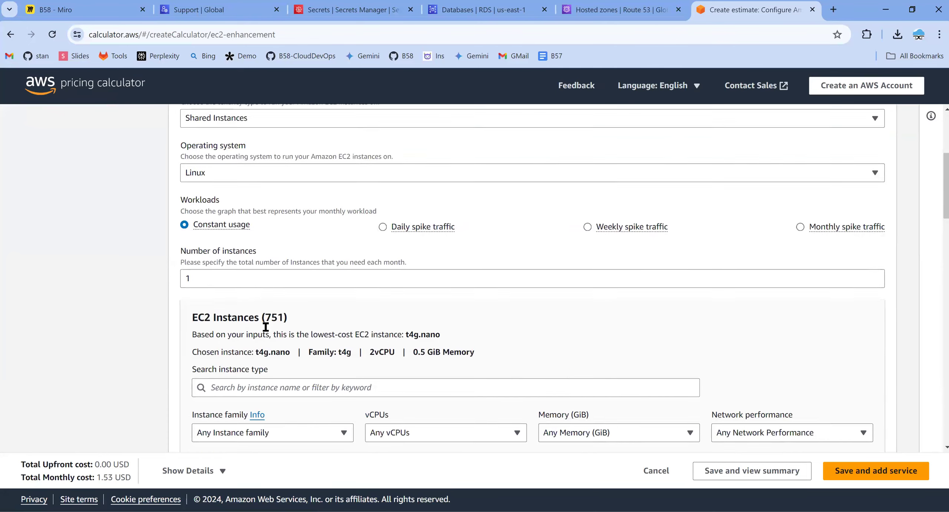
pyautogui.scroll(-2, 266, 326)
pyautogui.click(325, 307)
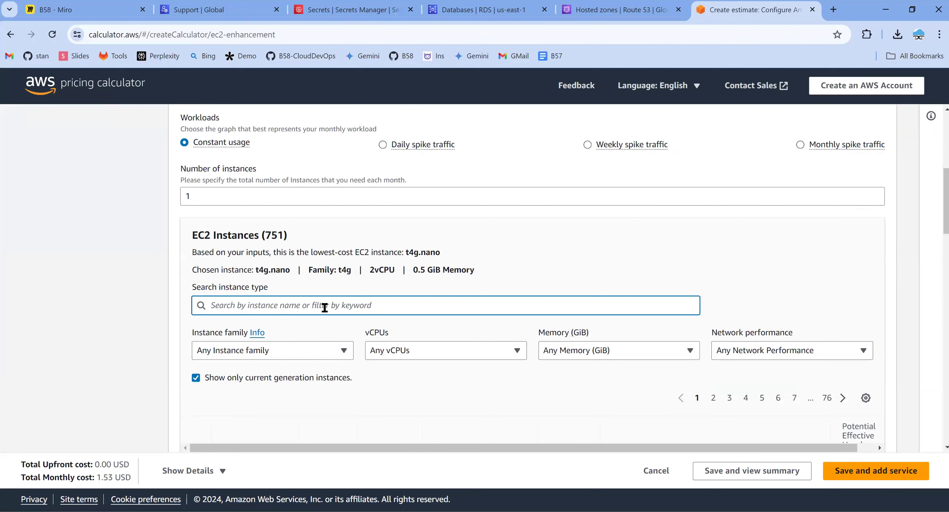
pyautogui.write('t3.')
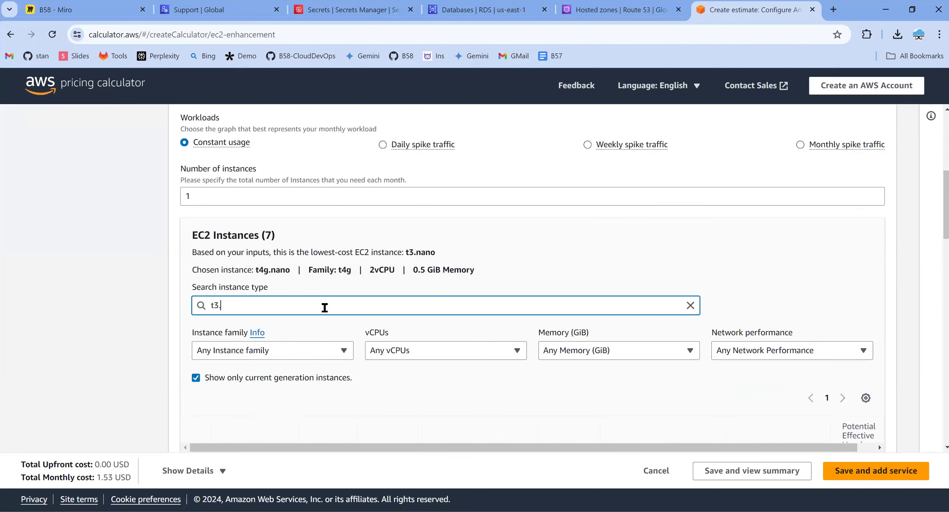
pyautogui.write('medium')
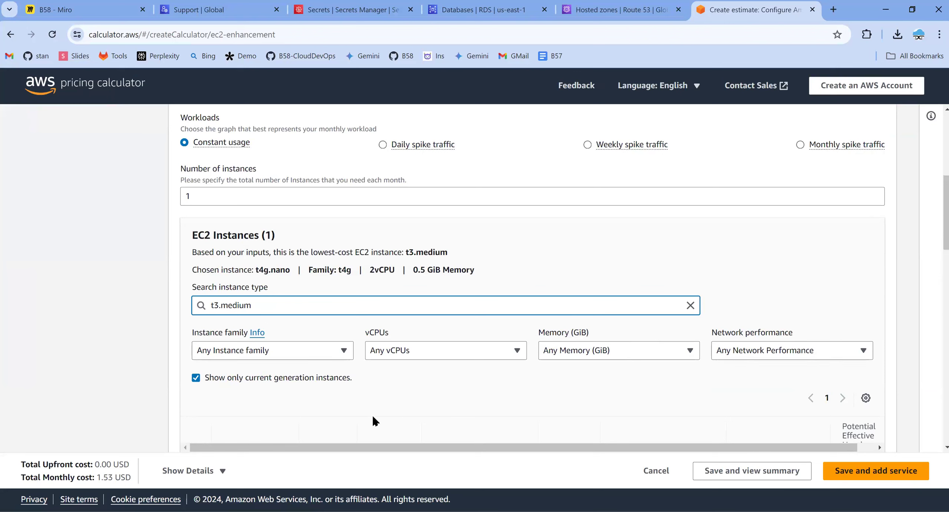
pyautogui.click(691, 306)
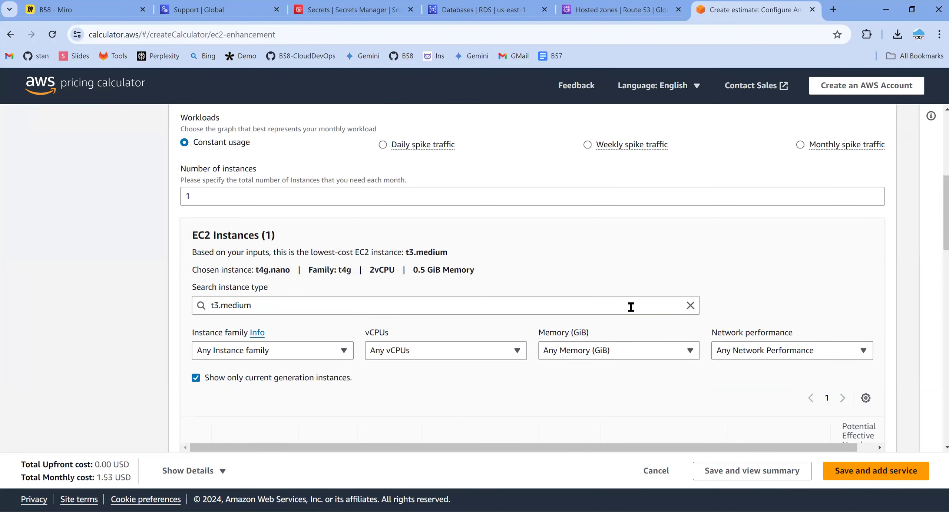
# Step: Filter the EC2 instances by the t3 instance family and 4 vCPUs
pyautogui.click(292, 356)
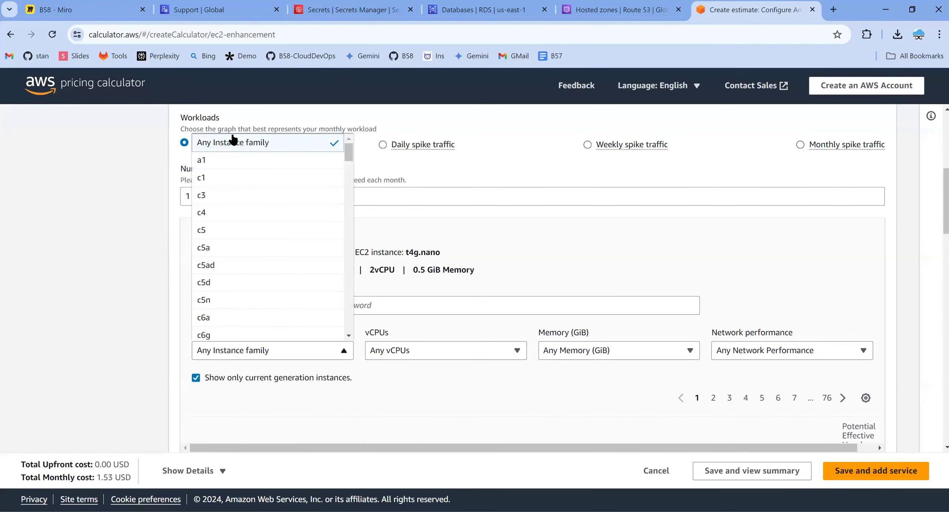
pyautogui.scroll(-5, 229, 277)
pyautogui.scroll(-20, 231, 284)
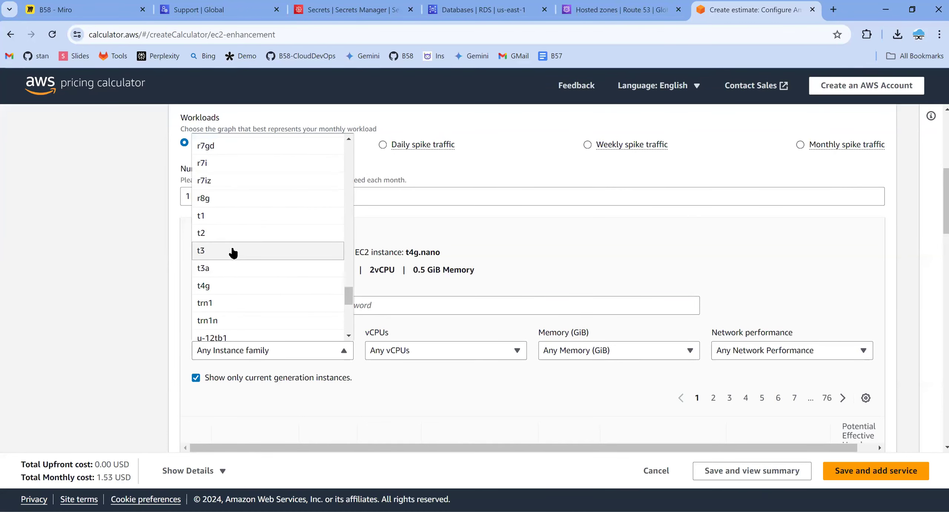
pyautogui.click(233, 251)
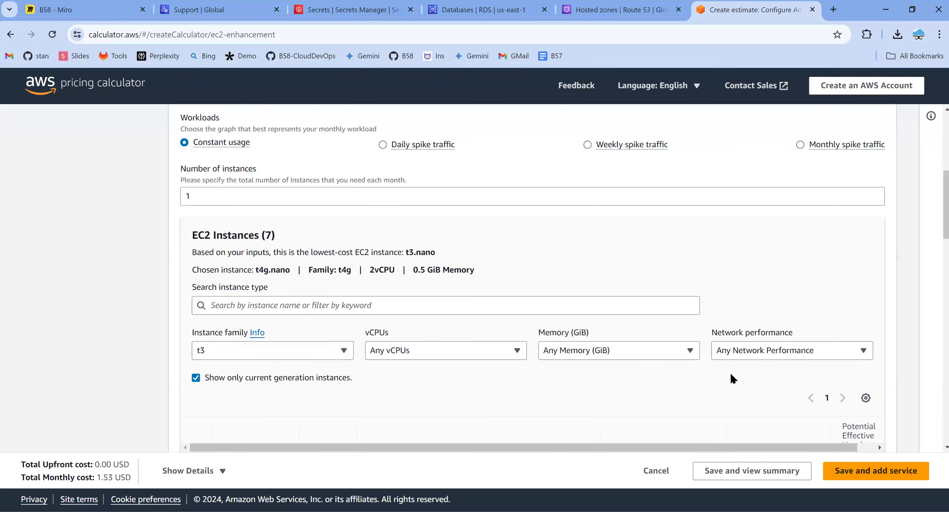
pyautogui.click(434, 349)
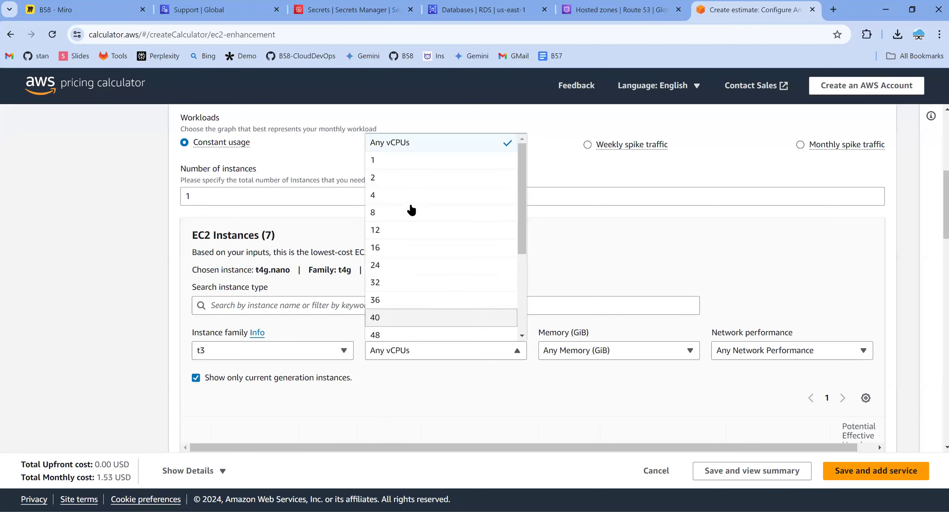
pyautogui.click(408, 195)
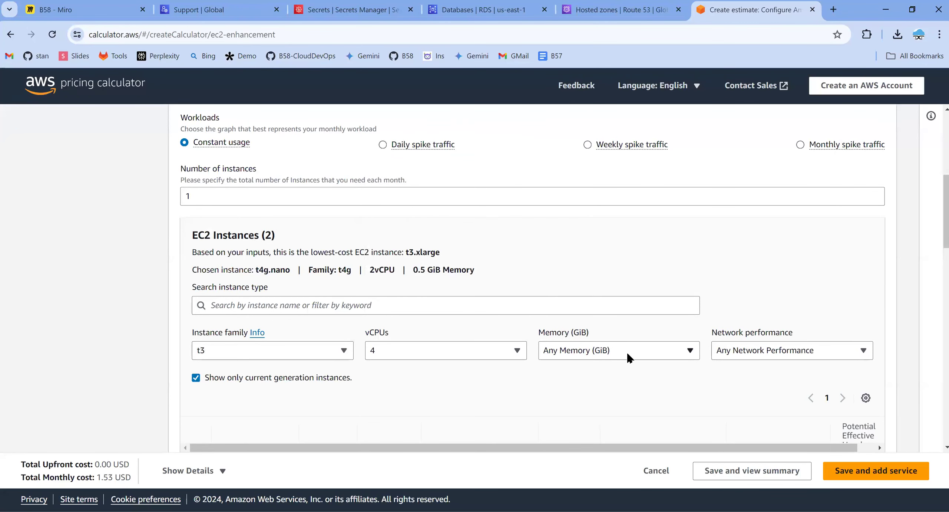
# Step: Narrow the instance filters to 8 GiB memory and network performance of Up to 15 Gigabit
pyautogui.click(626, 351)
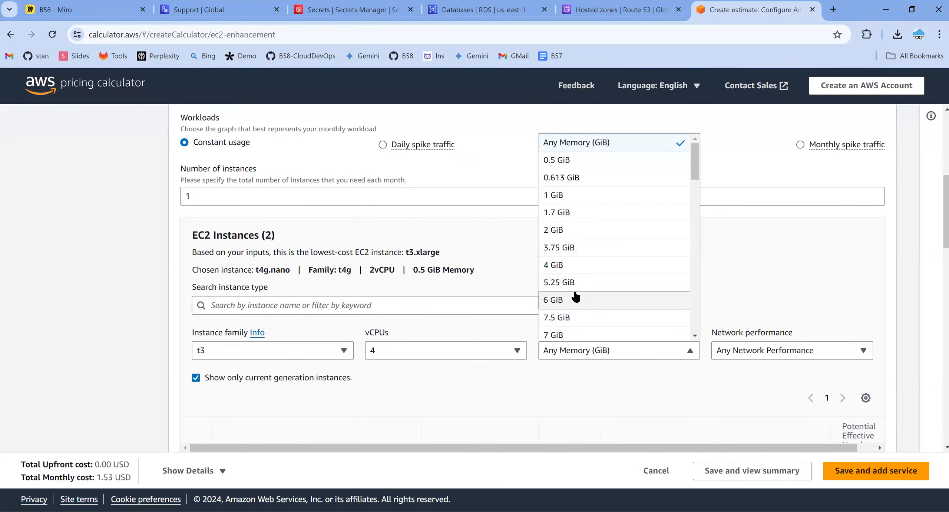
pyautogui.scroll(-2, 572, 294)
pyautogui.press('Return')
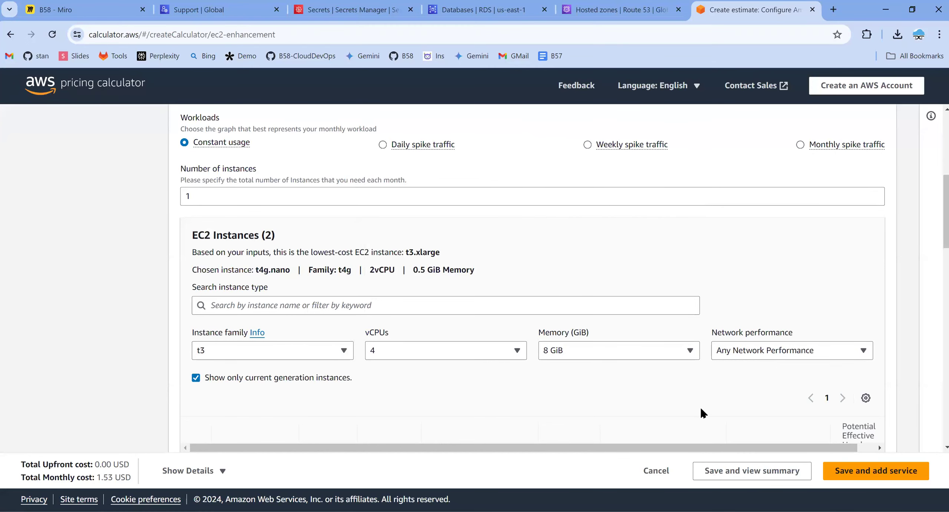
pyautogui.click(824, 351)
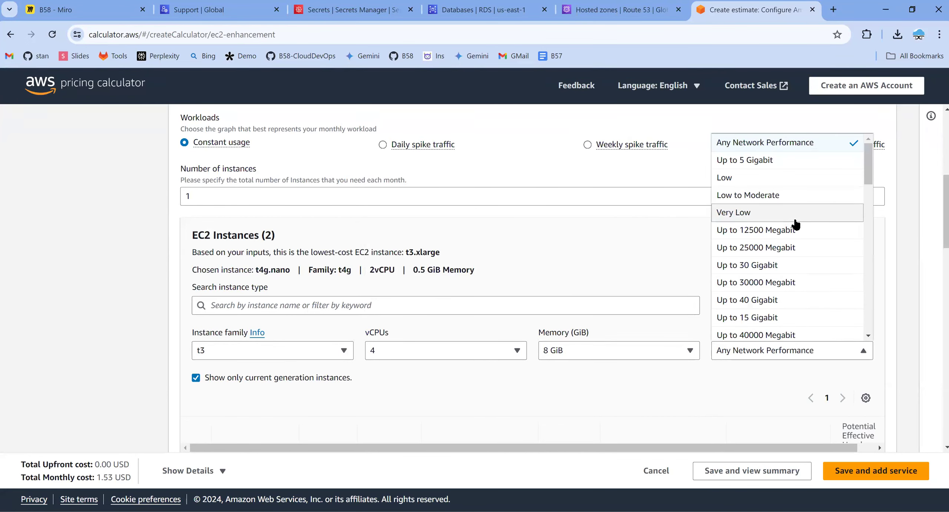
pyautogui.click(753, 318)
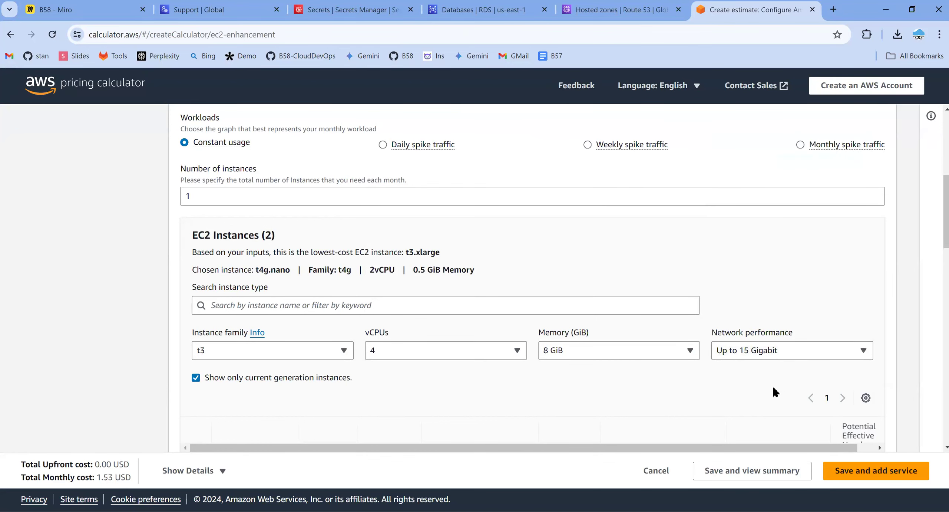
# Step: Select the t3.2xlarge instance for the estimate and check its vCPUs, network performance and hourly cost
pyautogui.scroll(-3, 791, 378)
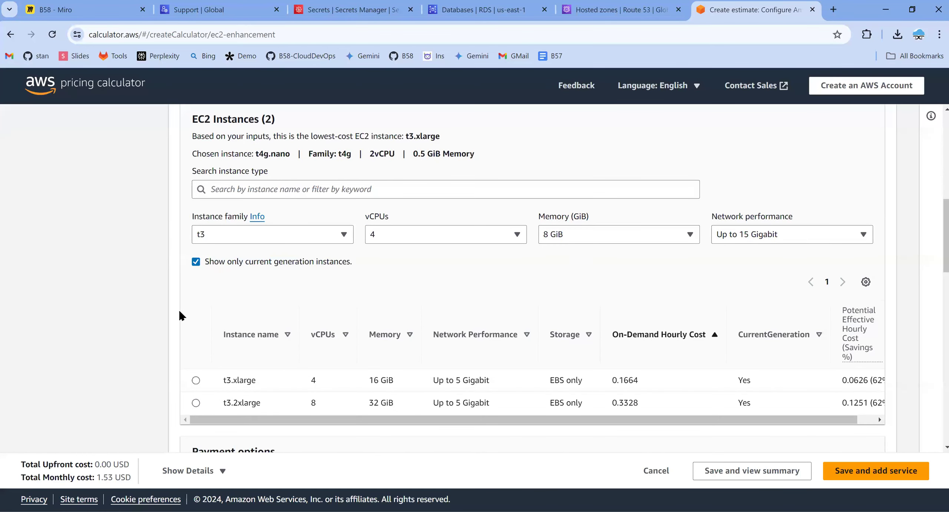
pyautogui.scroll(-2, 198, 387)
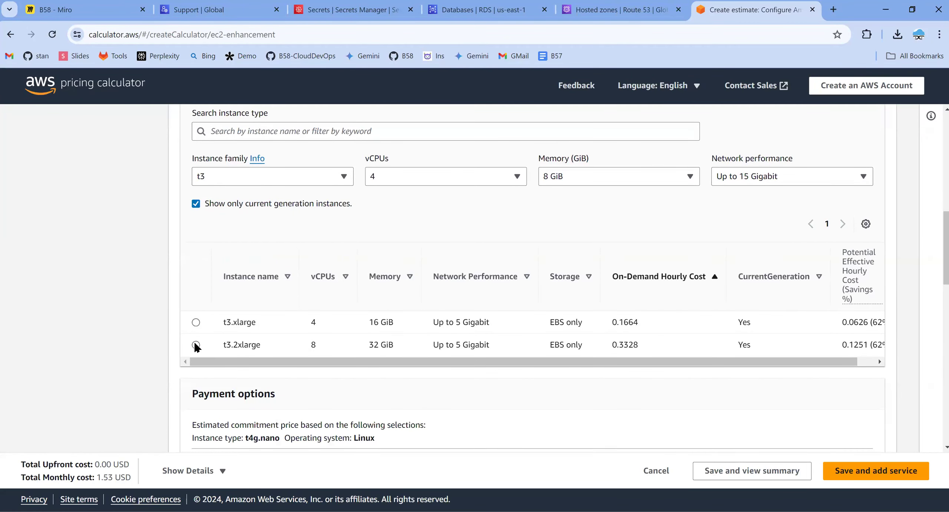
pyautogui.click(196, 344)
pyautogui.doubleClick(316, 349)
pyautogui.moveTo(363, 345); pyautogui.dragTo(517, 361)
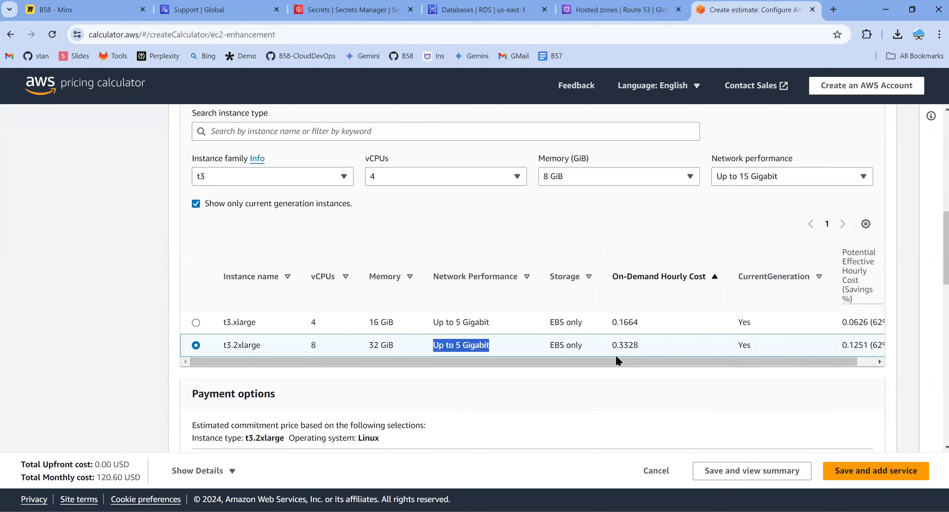
pyautogui.moveTo(617, 360); pyautogui.dragTo(634, 360)
# Step: Review the payment options and choose EC2 Instance Savings Plans for the t3.2xlarge instance
pyautogui.scroll(-3, 383, 305)
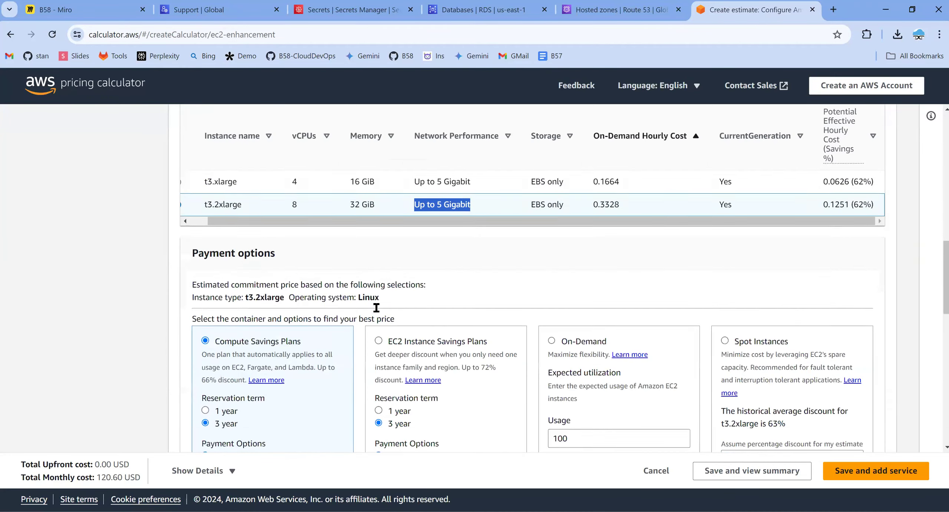
pyautogui.scroll(-2, 376, 308)
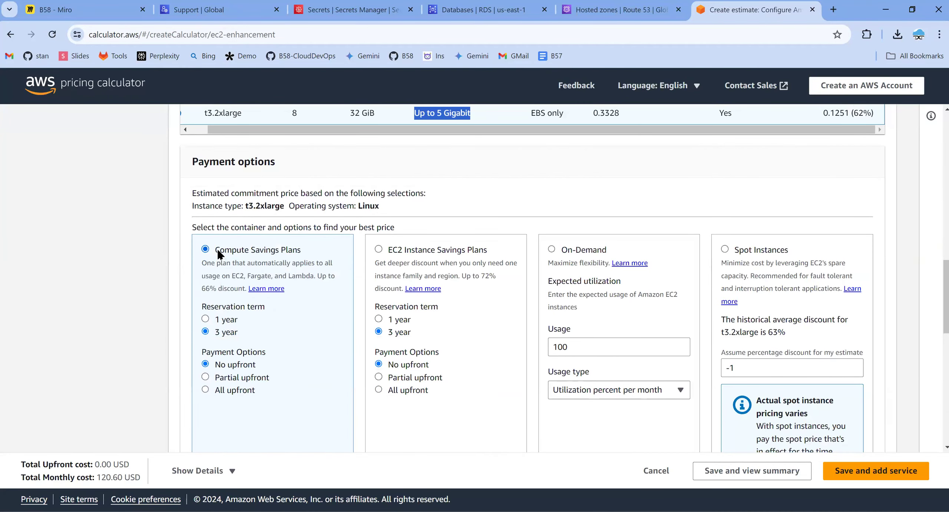
pyautogui.moveTo(217, 250); pyautogui.dragTo(287, 251)
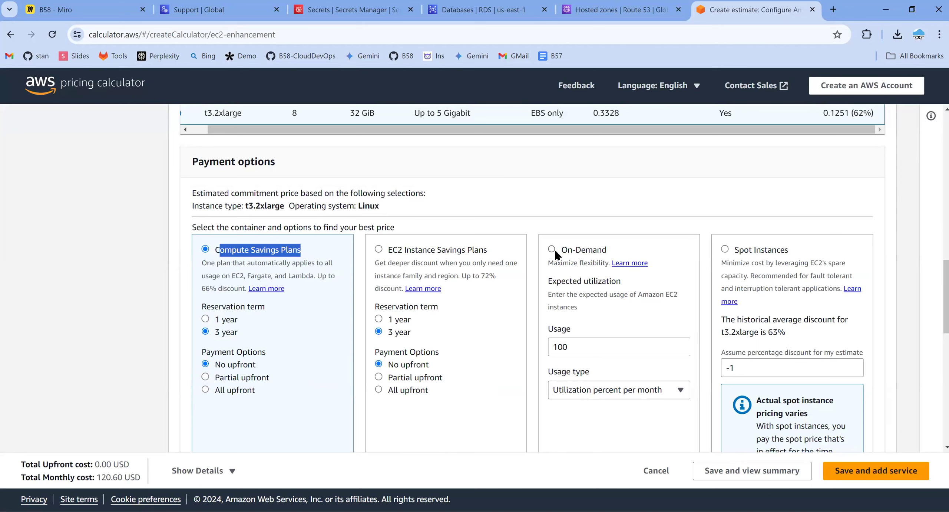
pyautogui.moveTo(555, 253); pyautogui.dragTo(610, 255)
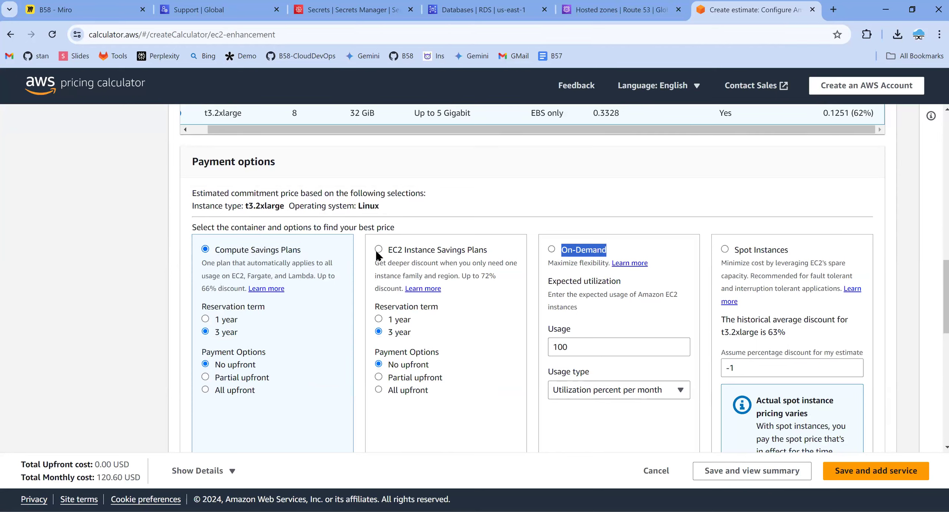
pyautogui.click(379, 259)
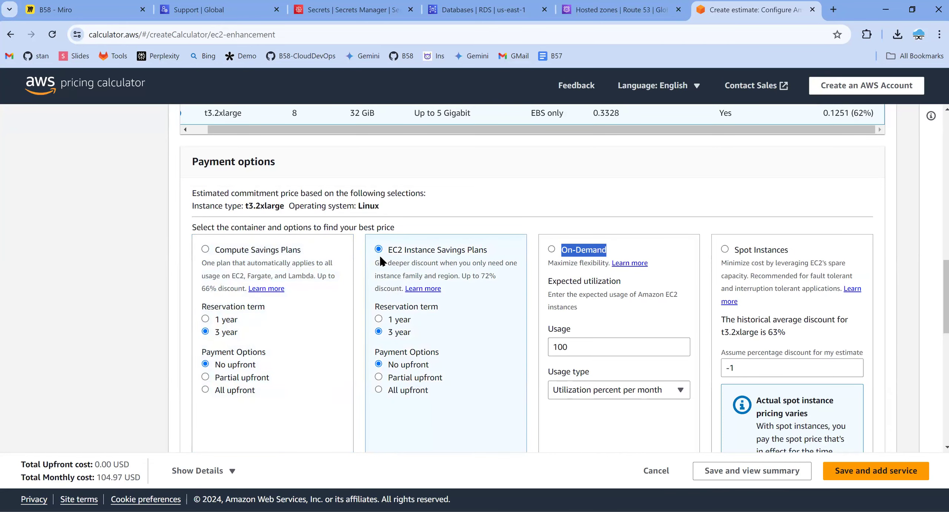
# Step: Switch to the B58 Miro board and list "1) On-demand", "2) Reserved" and "3) Spot" in a widened text box under "Billing in AWS :"
pyautogui.click(80, 11)
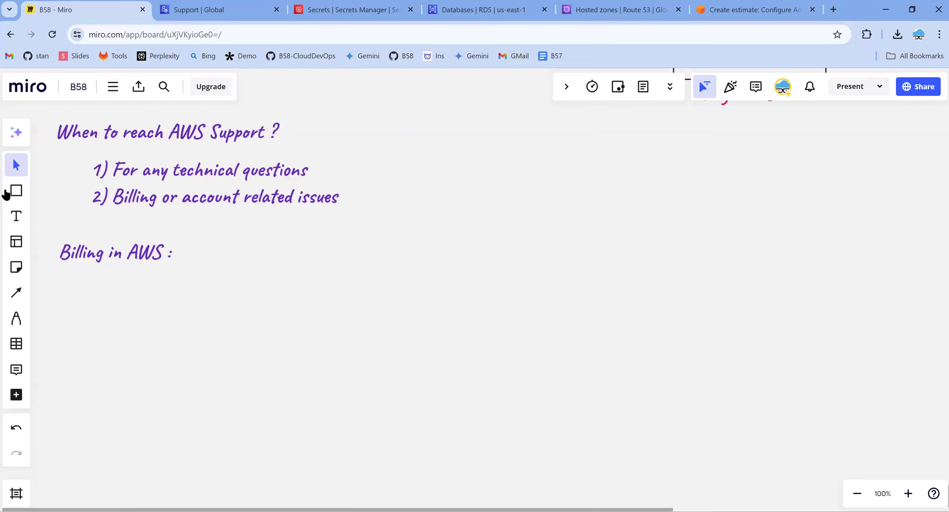
pyautogui.click(132, 303)
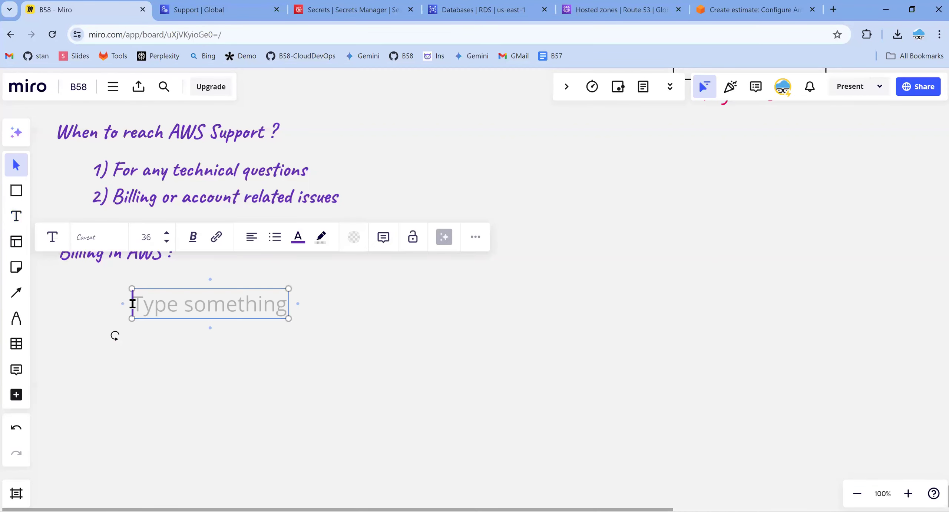
pyautogui.write('1) ')
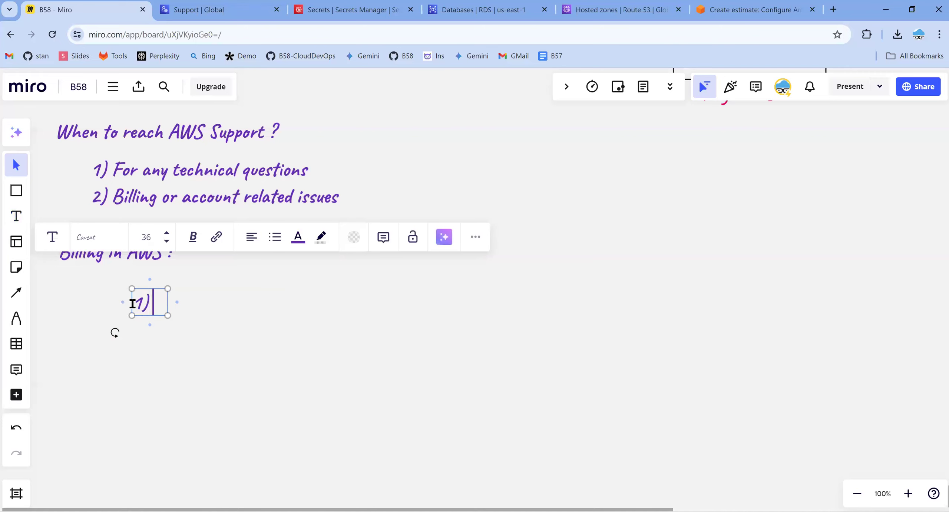
pyautogui.write('On-demand')
pyautogui.press('Return')
pyautogui.write('2) Re')
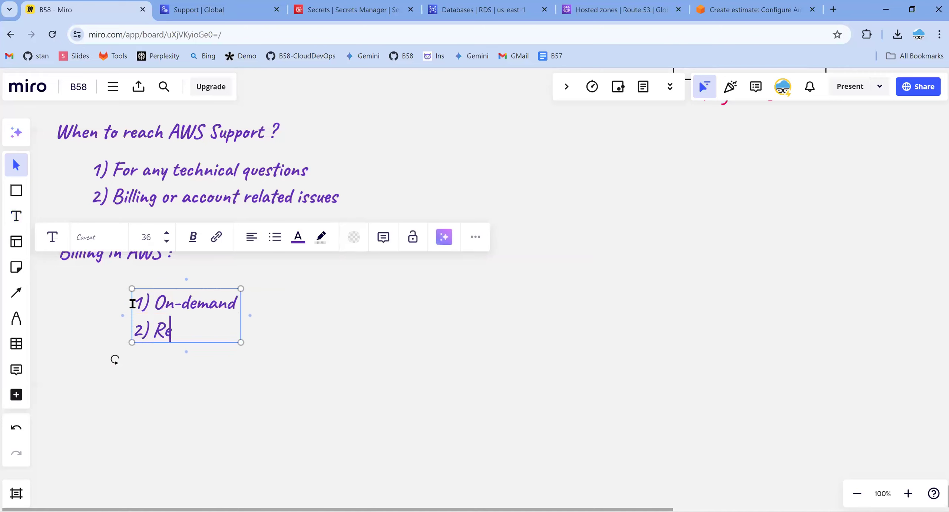
pyautogui.write('served')
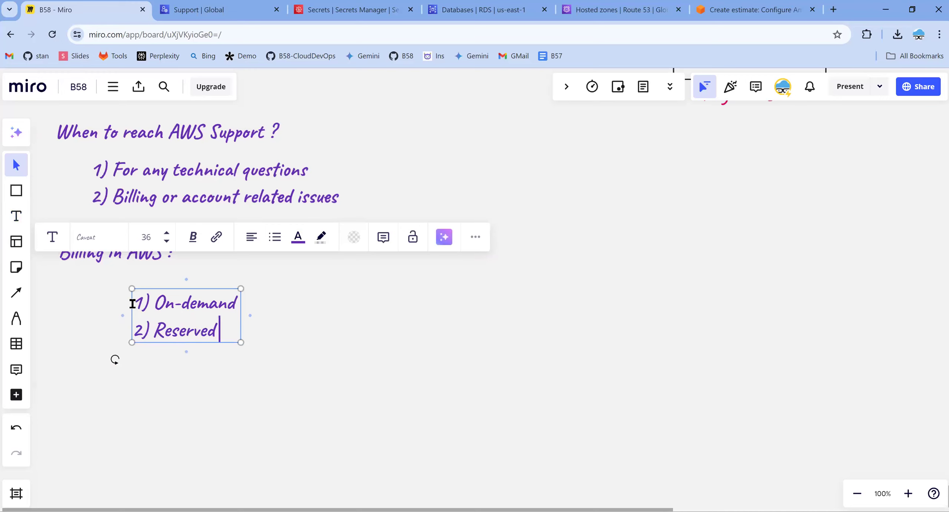
pyautogui.moveTo(250, 315); pyautogui.dragTo(601, 373)
pyautogui.press('Return')
pyautogui.write('3) Spot')
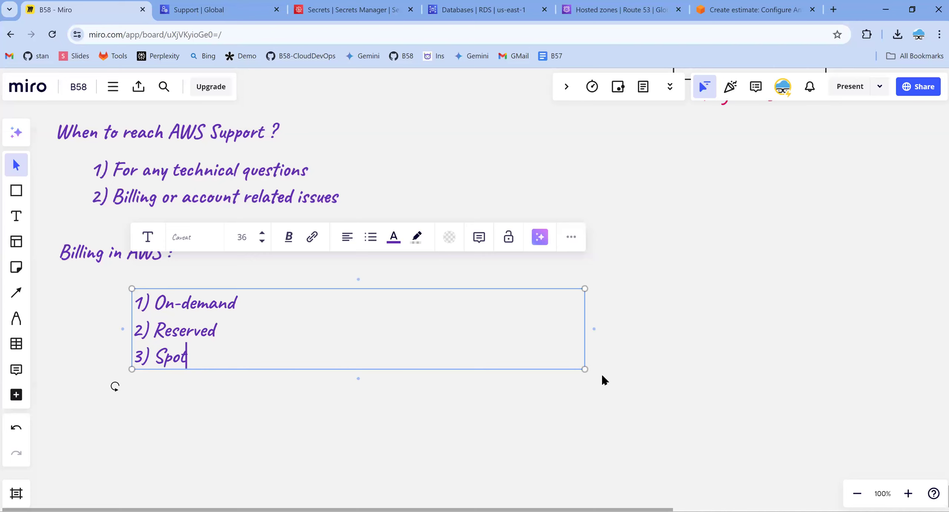
# Step: Return to the AWS Pricing Calculator and set Compute Savings Plans to a 3 year term with All upfront payment
pyautogui.click(754, 10)
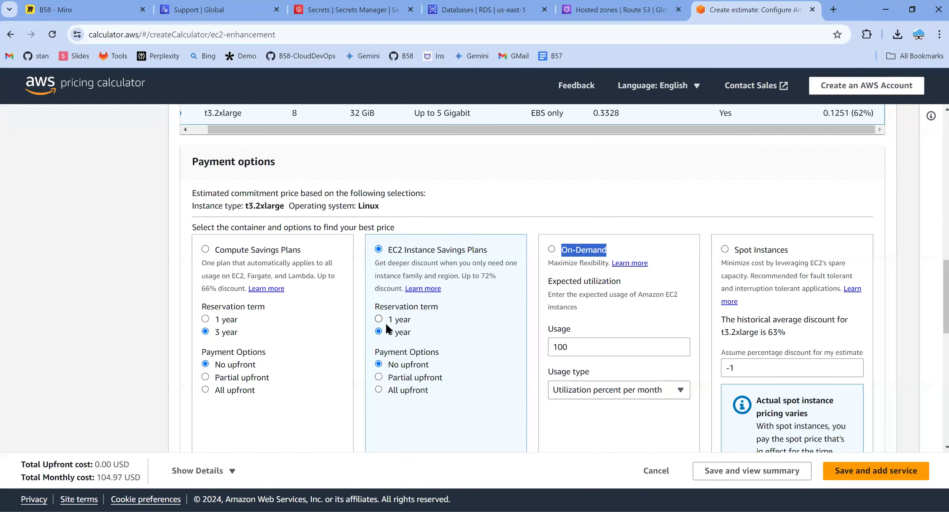
pyautogui.click(206, 331)
pyautogui.click(206, 389)
# Step: Compare the upfront and monthly costs of the savings plans, On-Demand and Spot options for the t3.2xlarge instance
pyautogui.scroll(-4, 363, 387)
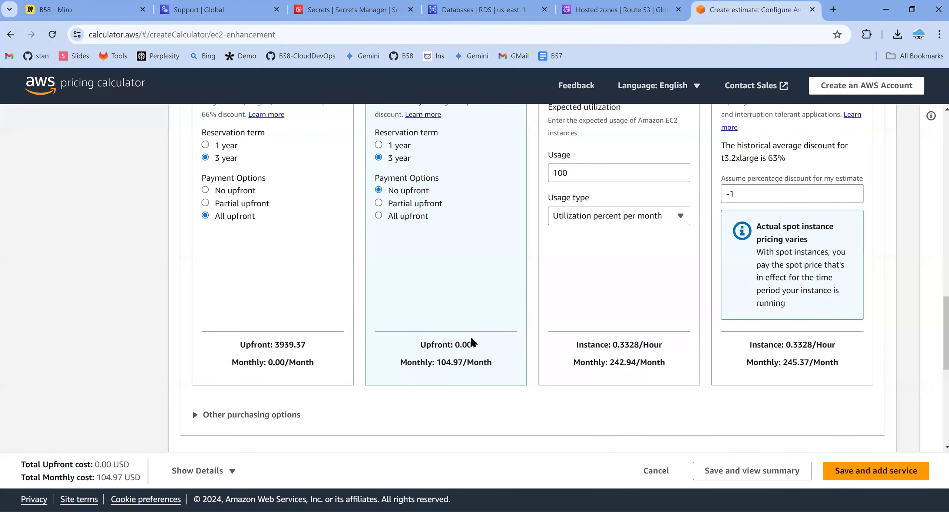
pyautogui.scroll(-8, 694, 366)
pyautogui.scroll(12, 593, 352)
pyautogui.scroll(-5, 665, 348)
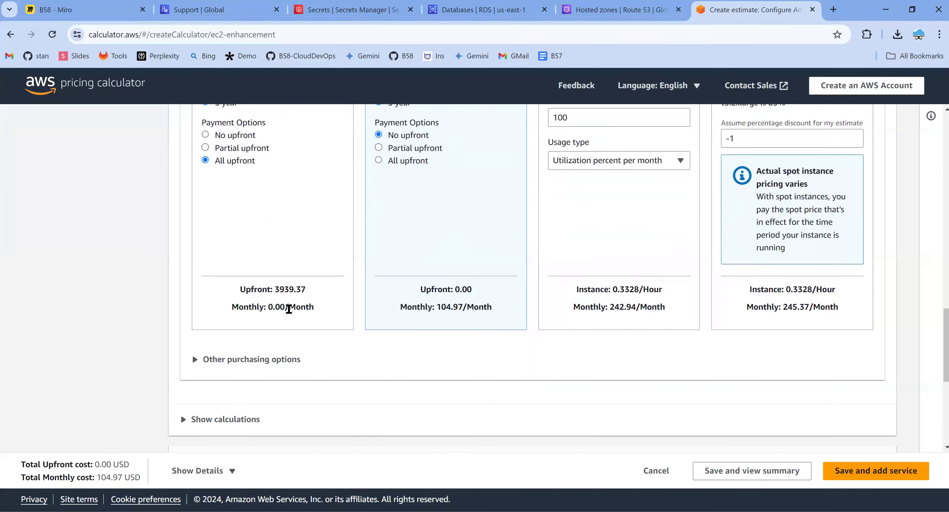
pyautogui.scroll(10, 312, 326)
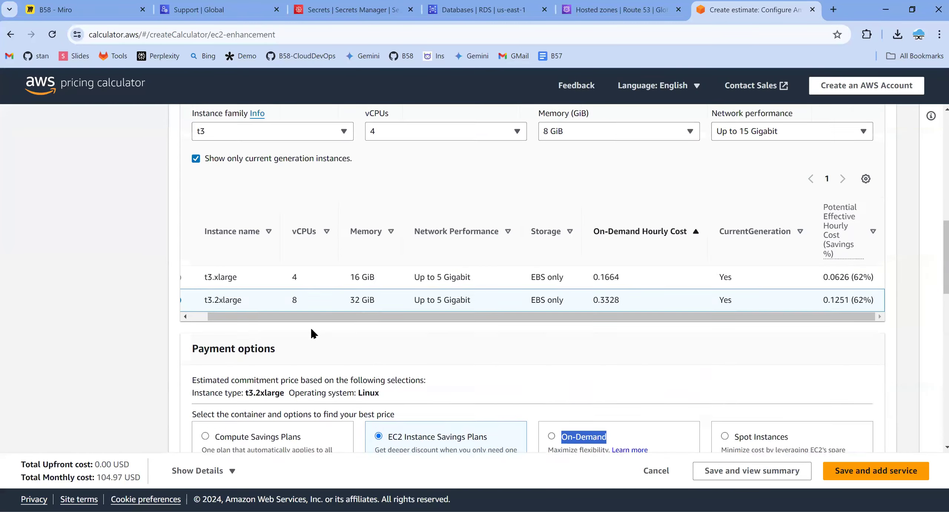
pyautogui.scroll(3, 313, 265)
pyautogui.scroll(-9, 373, 282)
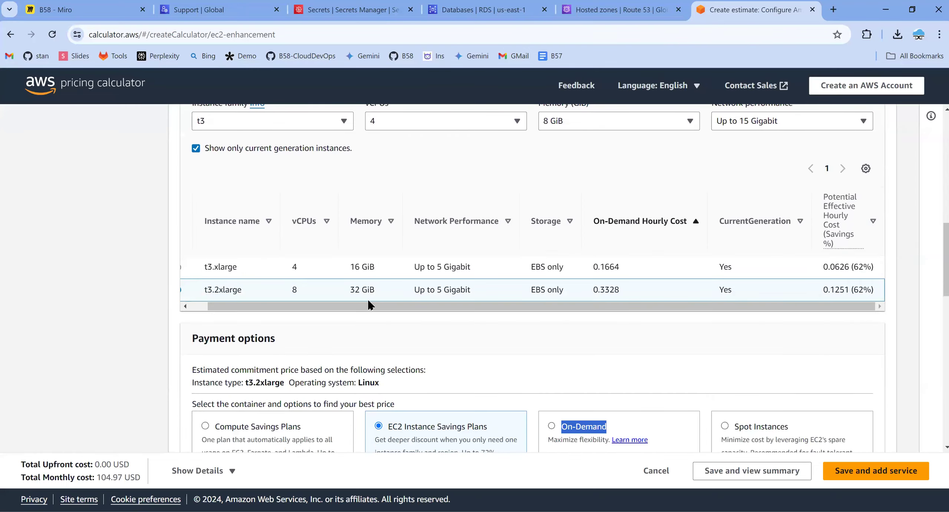
pyautogui.scroll(-8, 625, 365)
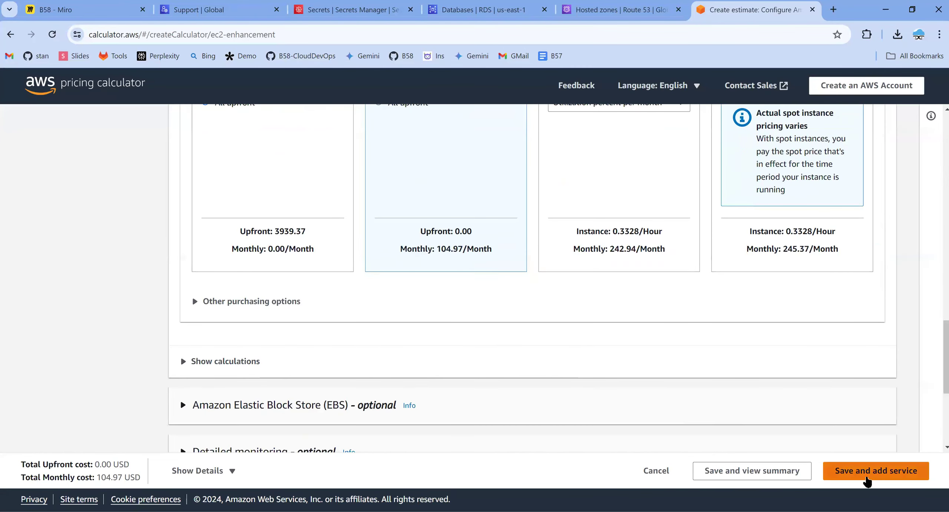
# Step: Expand the EC2 cost calculations and examine how the monthly EC2 Instance Savings Plans cost is derived from hours and hourly rate
pyautogui.click(186, 366)
pyautogui.scroll(-9, 413, 357)
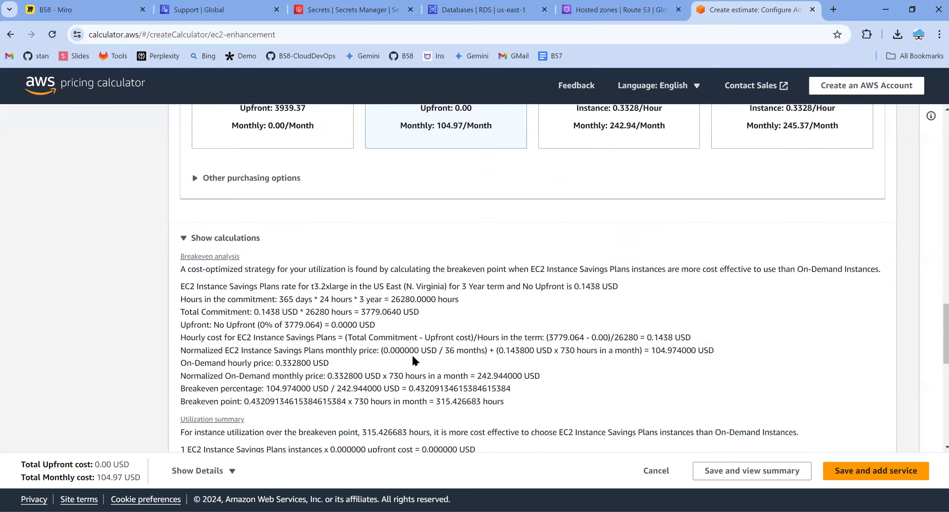
pyautogui.scroll(-4, 412, 357)
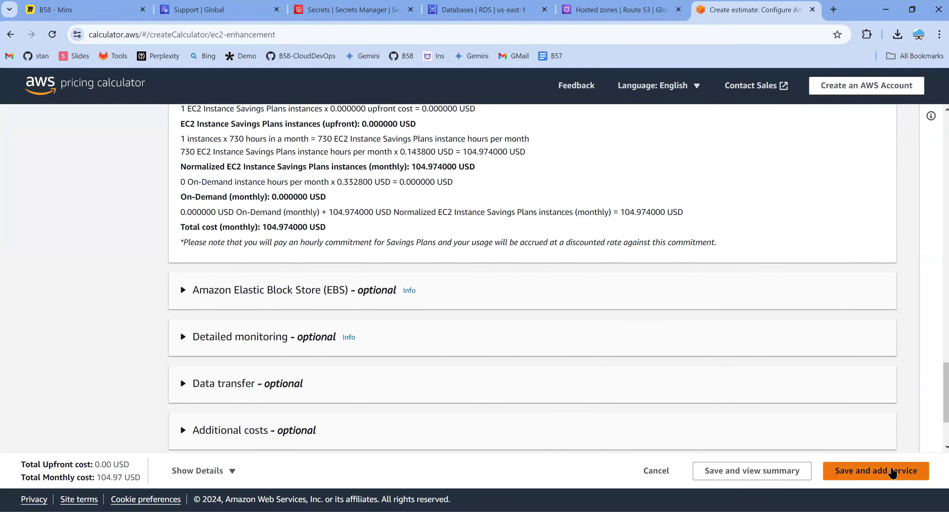
pyautogui.moveTo(265, 227); pyautogui.dragTo(334, 228)
pyautogui.scroll(1, 377, 244)
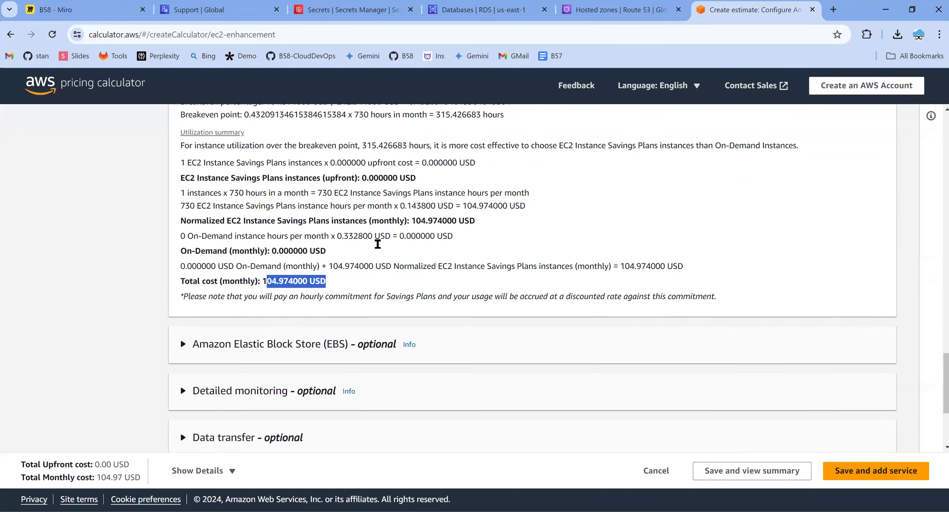
pyautogui.moveTo(181, 197); pyautogui.dragTo(229, 199)
pyautogui.click(232, 198)
pyautogui.doubleClick(231, 198)
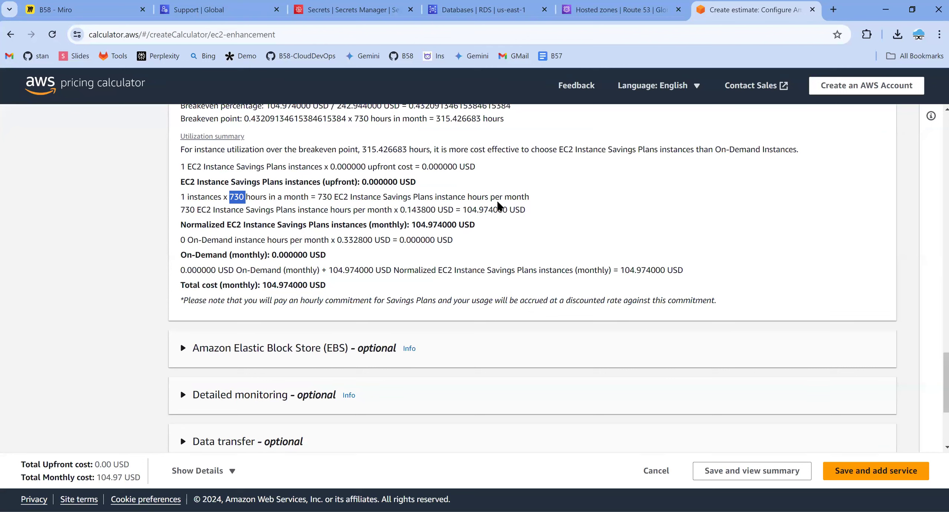
pyautogui.moveTo(463, 210); pyautogui.dragTo(535, 218)
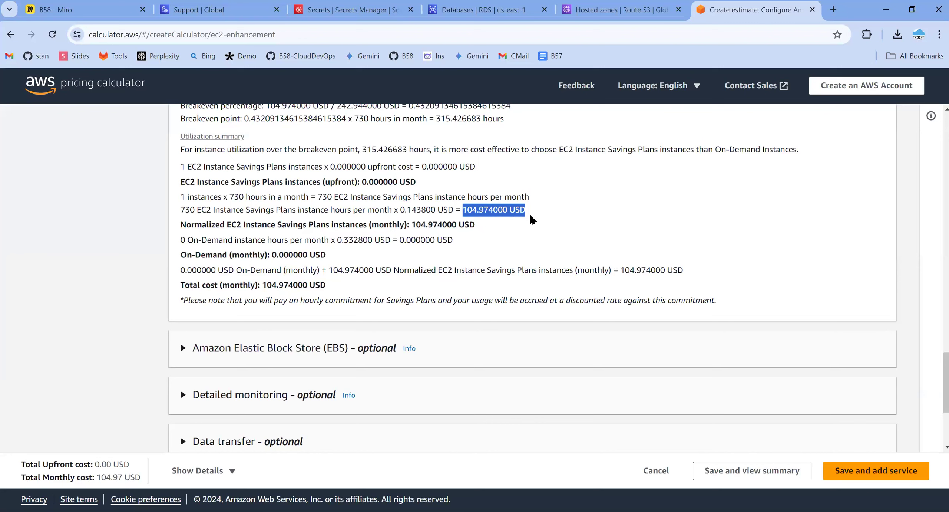
pyautogui.moveTo(530, 216); pyautogui.dragTo(528, 226)
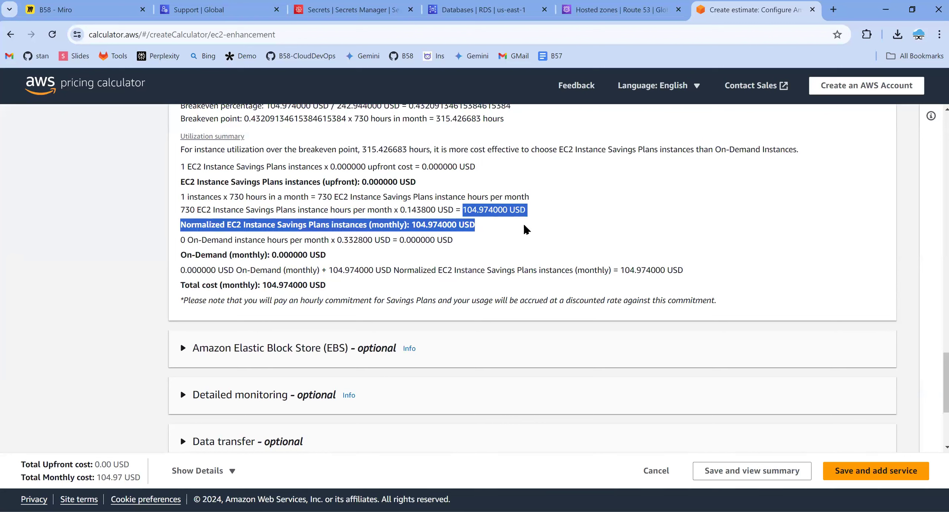
pyautogui.click(461, 209)
pyautogui.moveTo(466, 209); pyautogui.dragTo(570, 215)
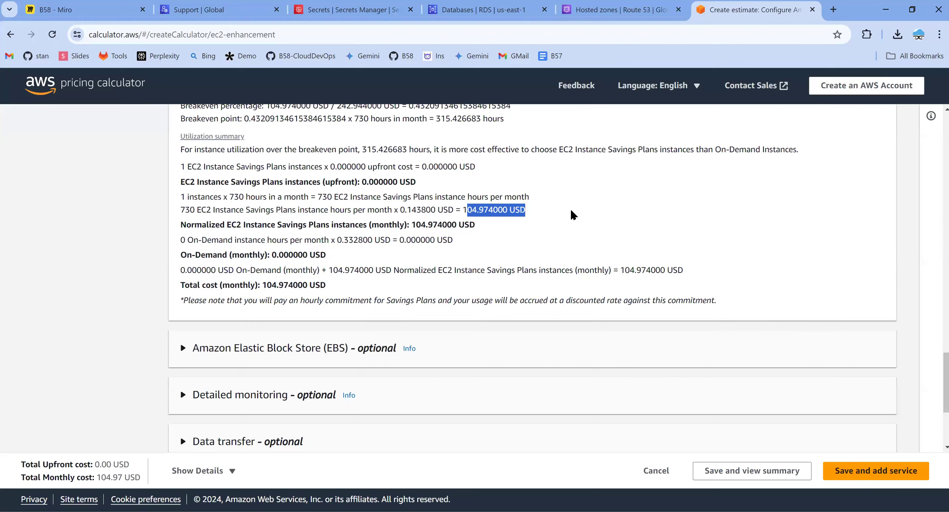
# Step: Duplicate the EC2 estimate page in a second browser tab and switch to the copy
pyautogui.rightClick(713, 15)
pyautogui.press('Escape')
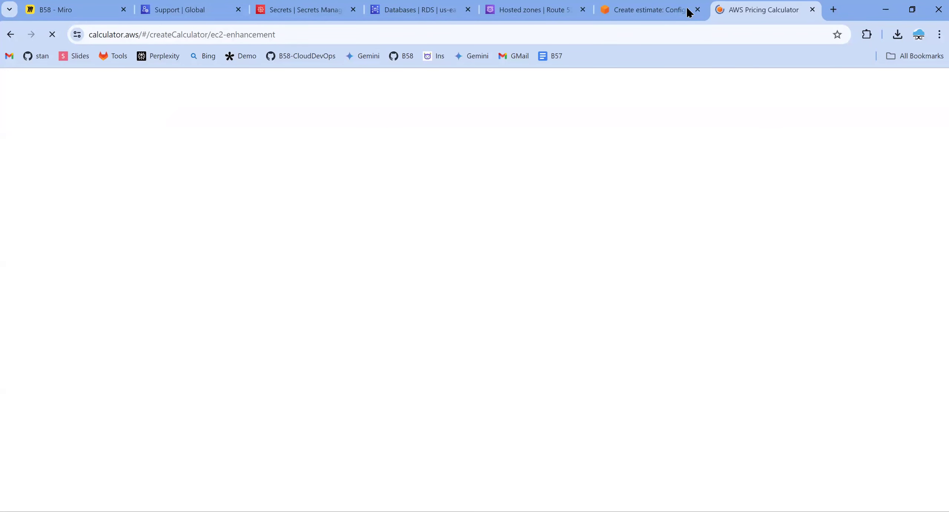
pyautogui.click(667, 9)
pyautogui.click(747, 18)
pyautogui.click(644, 14)
pyautogui.scroll(10, 600, 257)
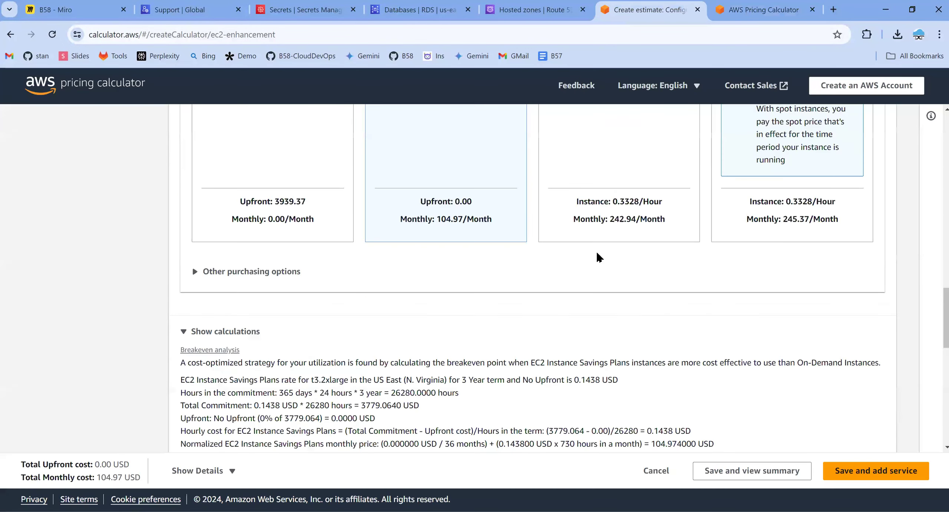
pyautogui.click(741, 18)
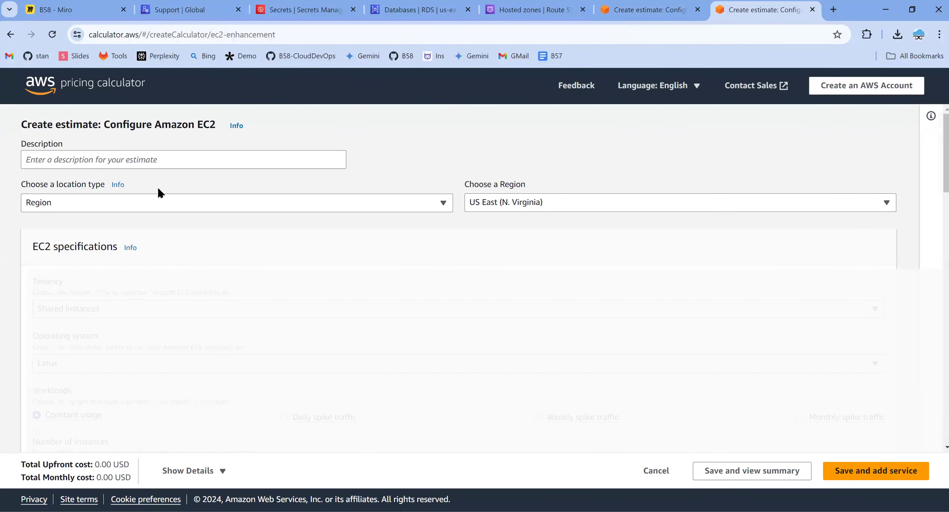
# Step: In the duplicate estimate, filter the EC2 instances to the t3 family and choose t3.2xlarge
pyautogui.scroll(-15, 207, 322)
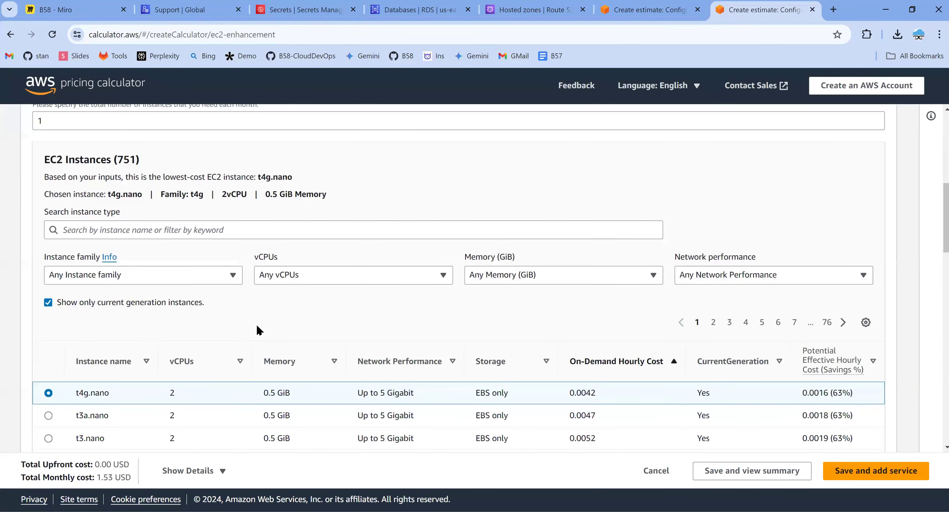
pyautogui.scroll(-1, 101, 334)
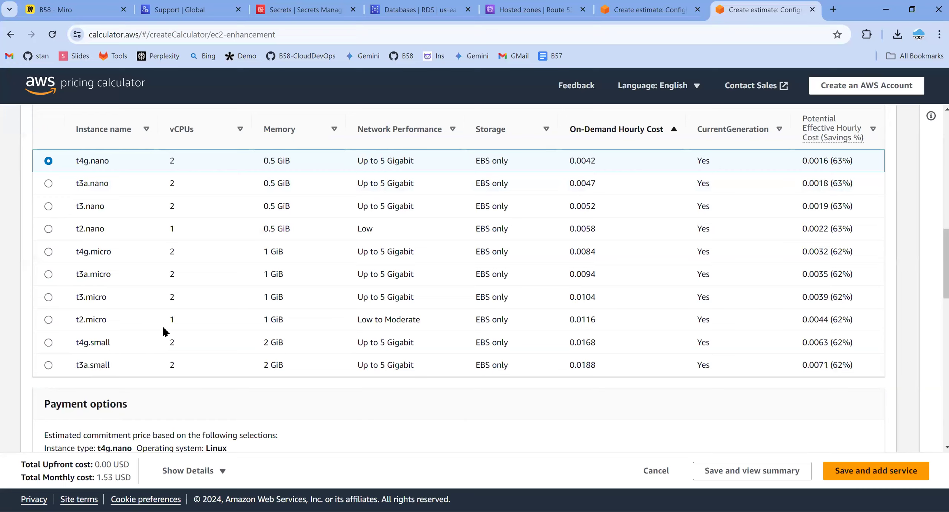
pyautogui.scroll(3, 165, 331)
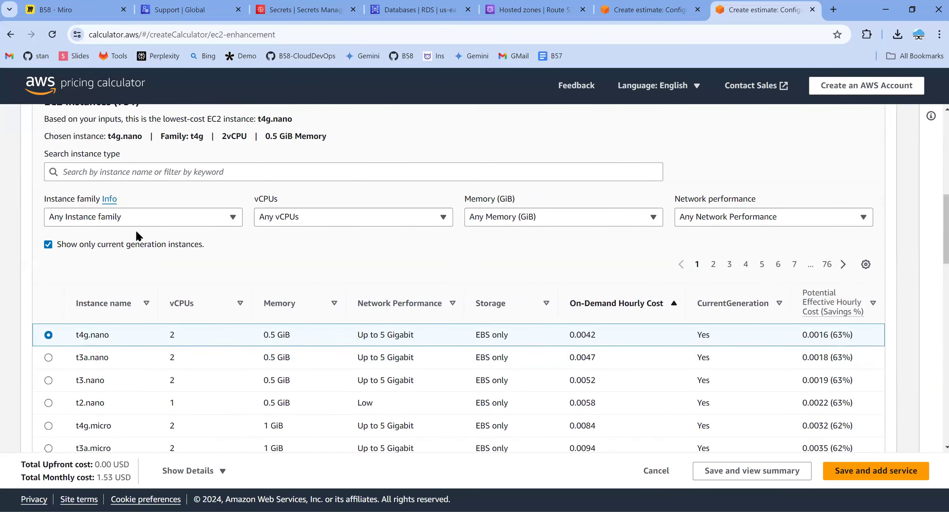
pyautogui.click(140, 220)
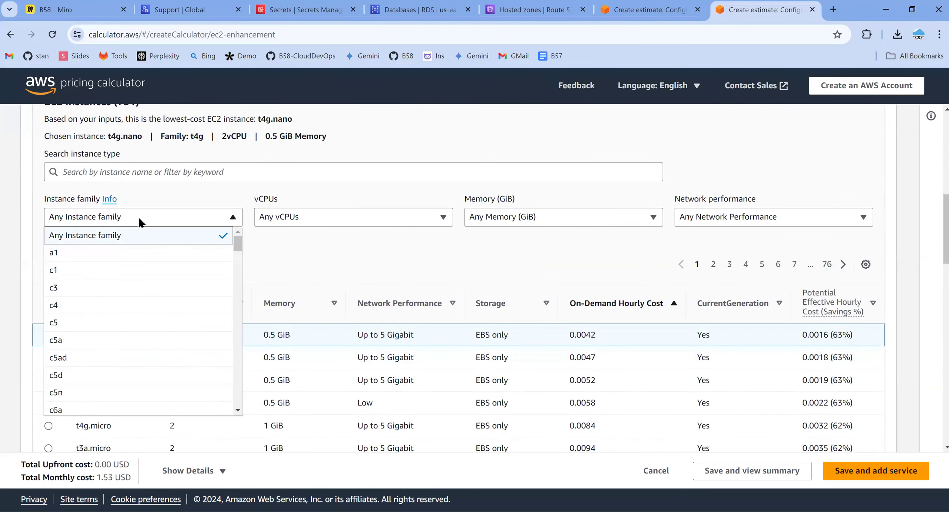
pyautogui.scroll(-20, 111, 364)
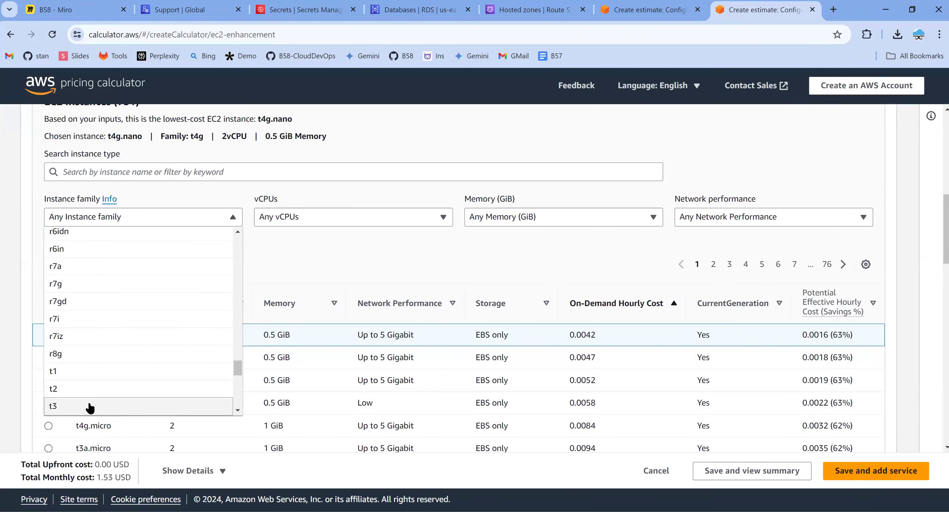
pyautogui.click(91, 398)
pyautogui.scroll(-1, 286, 332)
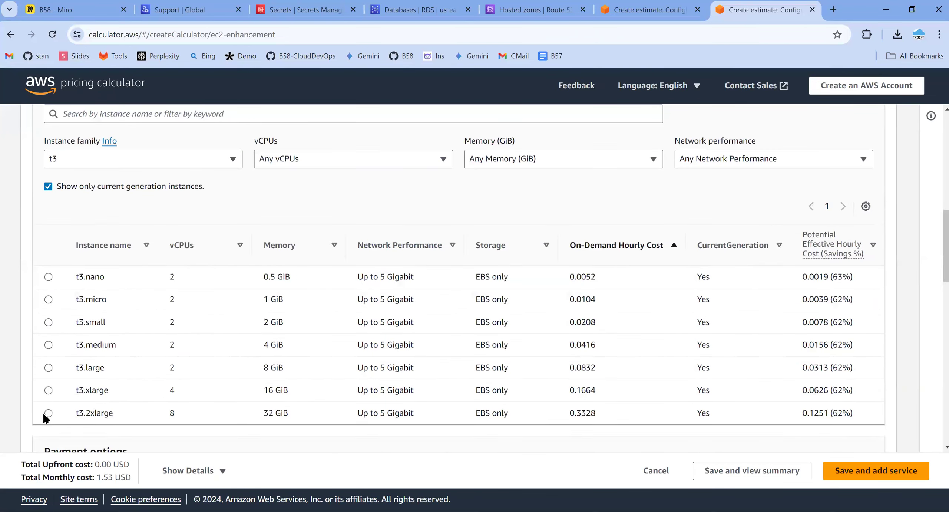
pyautogui.click(55, 421)
pyautogui.scroll(-3, 483, 362)
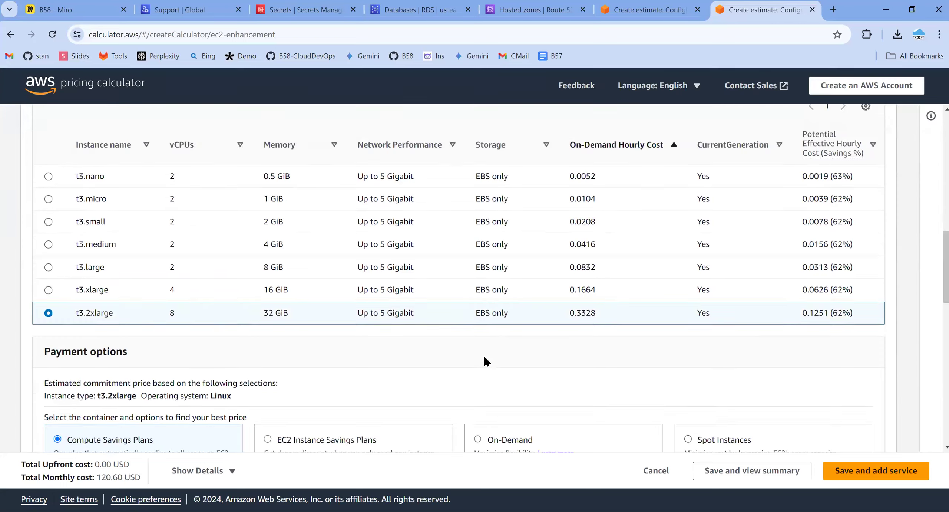
# Step: Choose On-Demand as the payment option for the t3.2xlarge instance and check its monthly cost
pyautogui.click(478, 366)
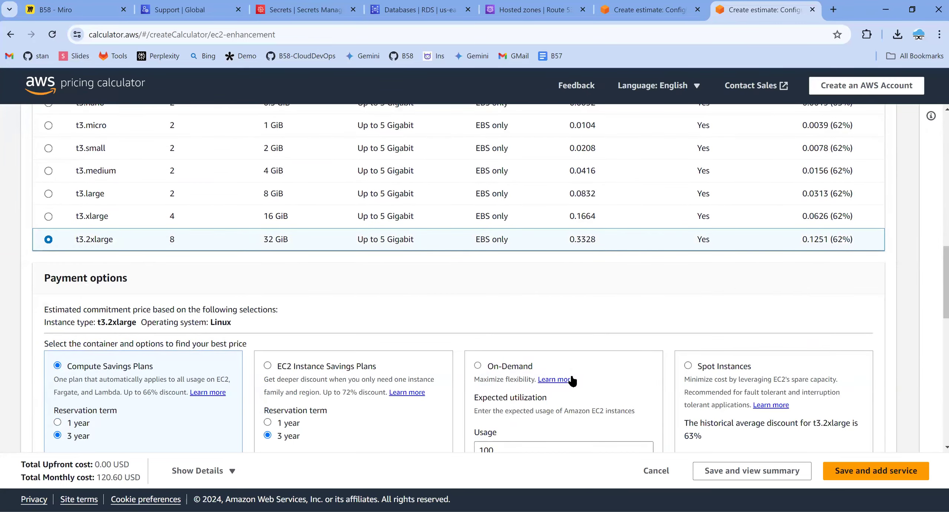
pyautogui.scroll(-8, 589, 356)
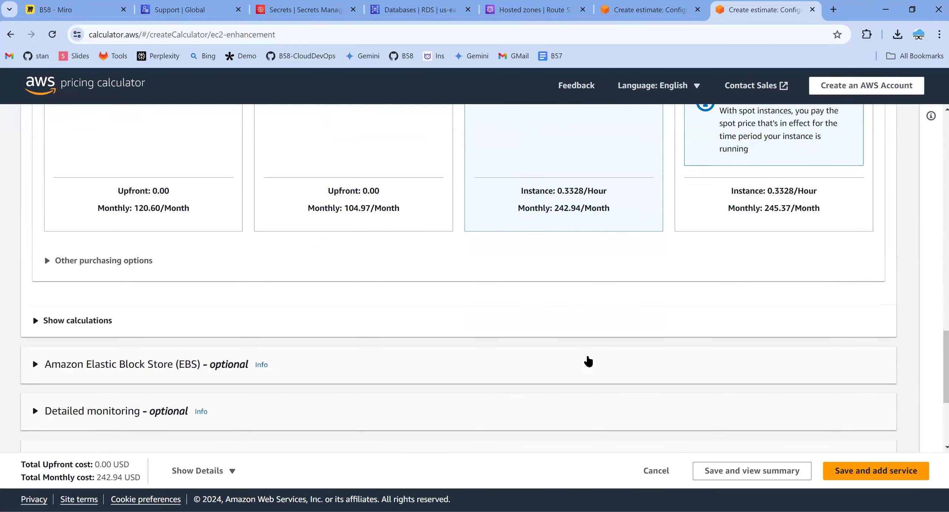
pyautogui.scroll(-3, 589, 350)
pyautogui.scroll(3, 510, 235)
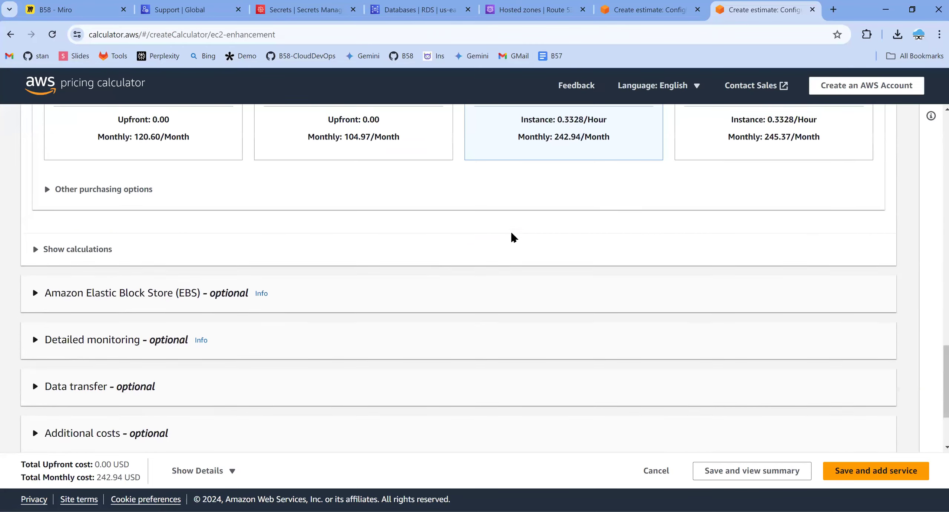
pyautogui.moveTo(555, 191); pyautogui.dragTo(610, 191)
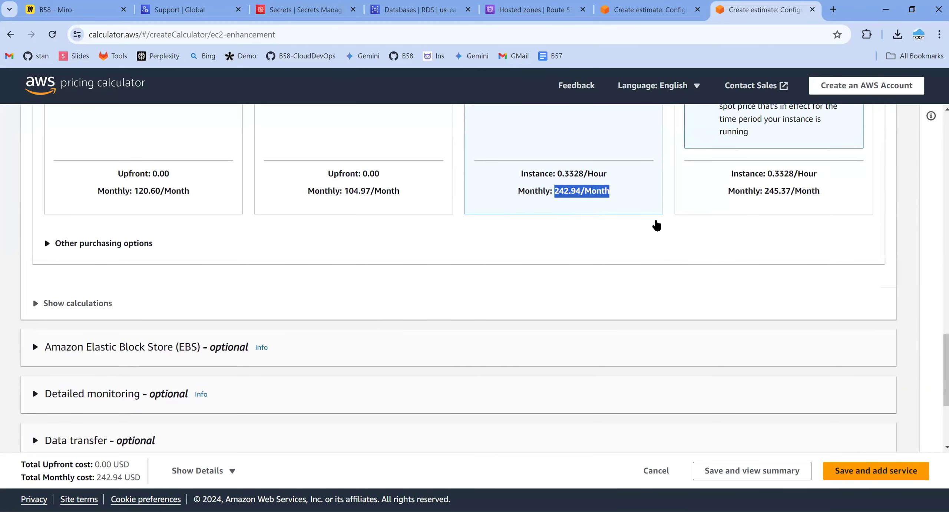
# Step: Compare the savings plan's total monthly cost in the first estimate with the On-Demand monthly cost in the duplicate
pyautogui.click(618, 10)
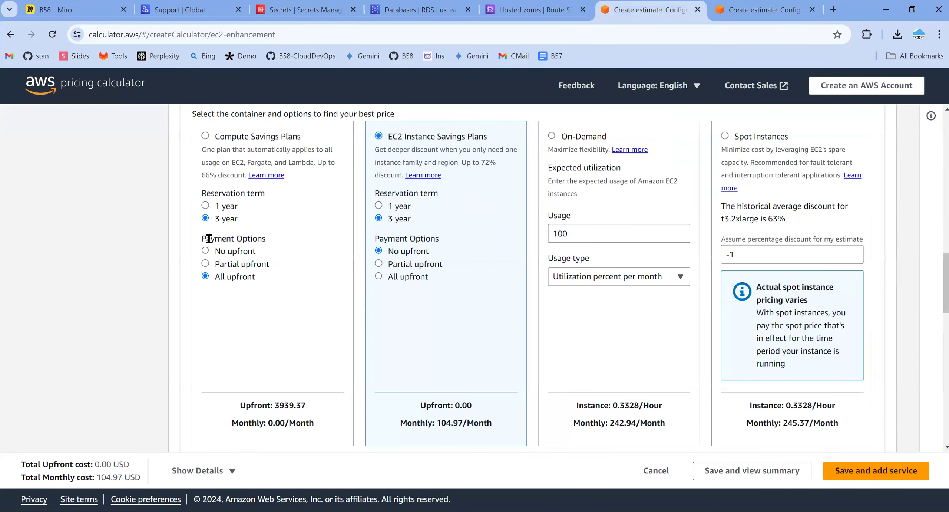
pyautogui.moveTo(213, 278); pyautogui.dragTo(248, 278)
pyautogui.scroll(-8, 382, 332)
pyautogui.scroll(-5, 433, 329)
pyautogui.moveTo(261, 342); pyautogui.dragTo(326, 343)
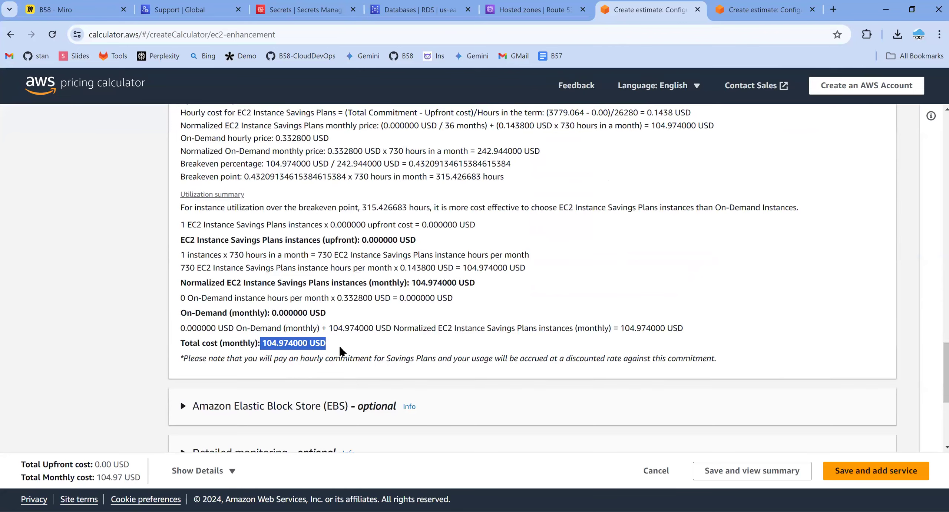
pyautogui.click(735, 19)
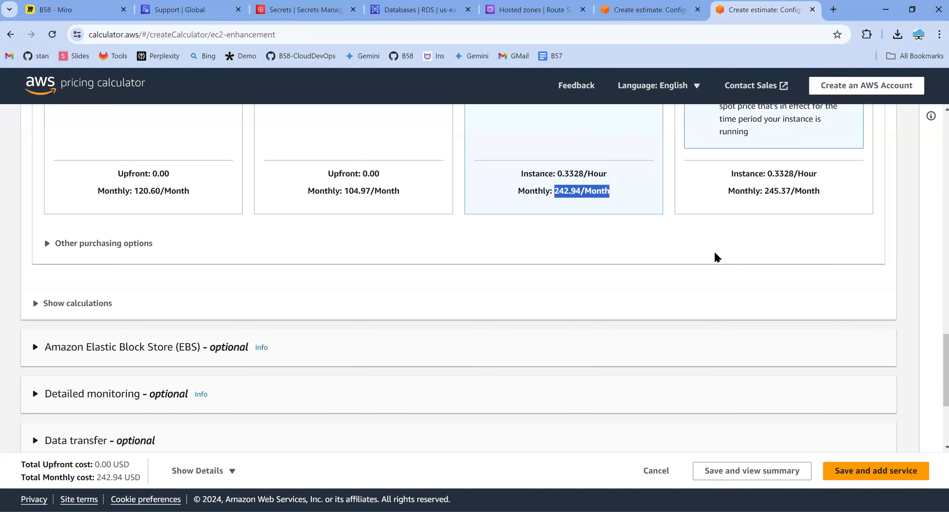
pyautogui.click(563, 190)
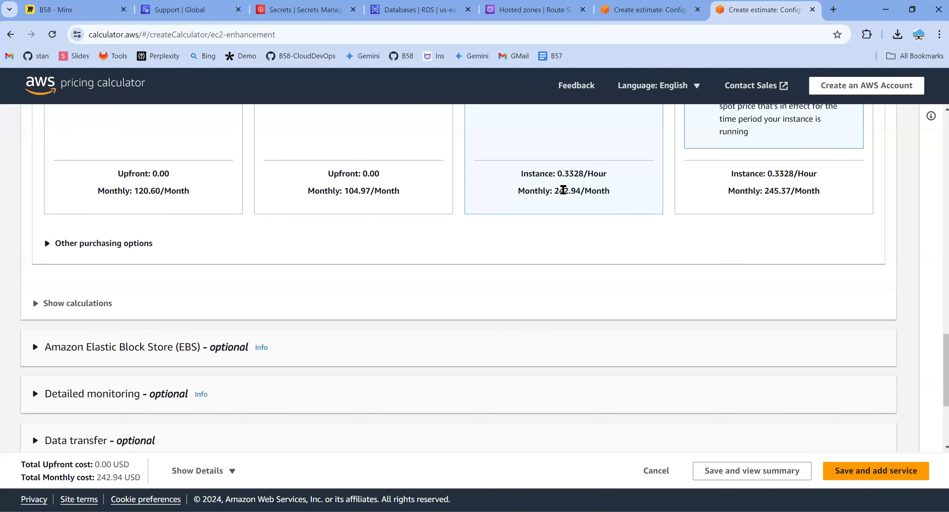
pyautogui.moveTo(555, 190); pyautogui.dragTo(610, 195)
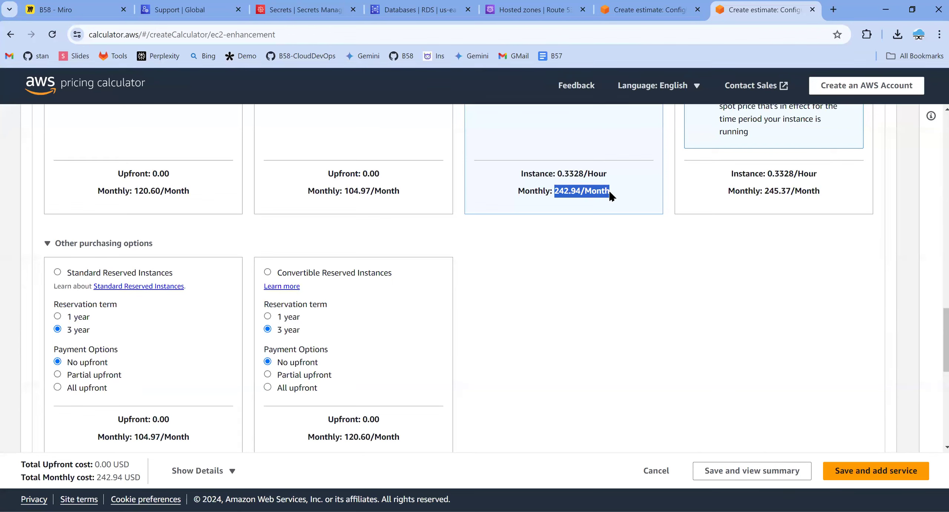
pyautogui.scroll(-2, 450, 352)
pyautogui.scroll(2, 570, 277)
pyautogui.moveTo(551, 191); pyautogui.dragTo(622, 201)
pyautogui.click(613, 202)
# Step: Return to the first estimate and review its total monthly cost and the chosen instance's family, vCPU and memory
pyautogui.hotkey('ctrl', 'shift', 'Tab')
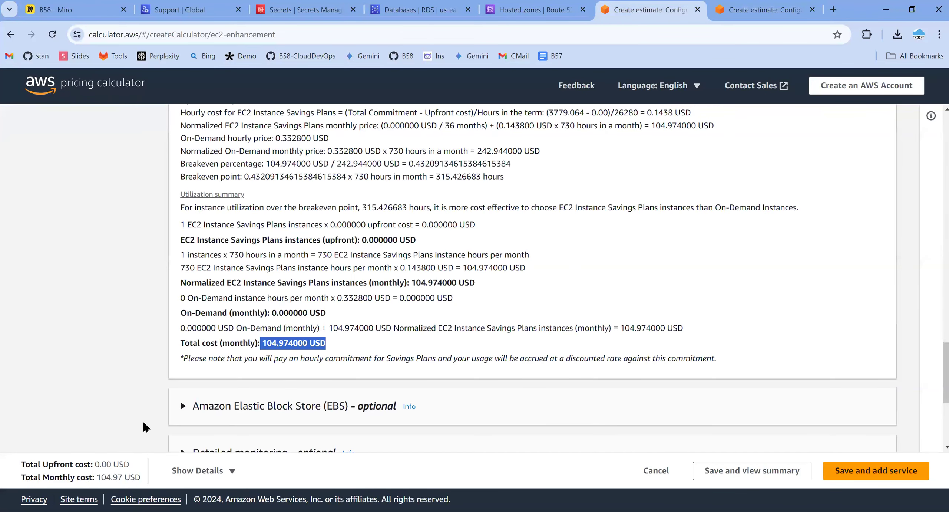
pyautogui.moveTo(261, 343); pyautogui.dragTo(331, 342)
pyautogui.click(252, 344)
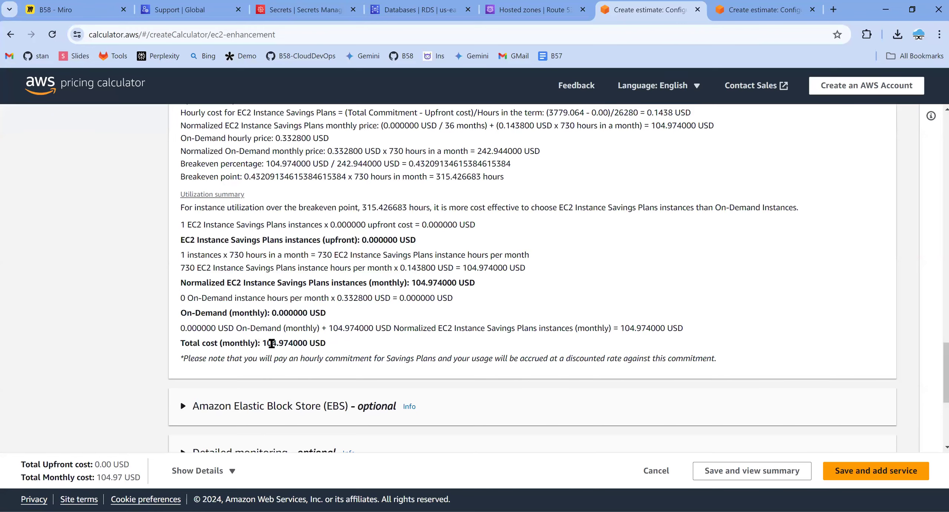
pyautogui.moveTo(262, 342); pyautogui.dragTo(355, 350)
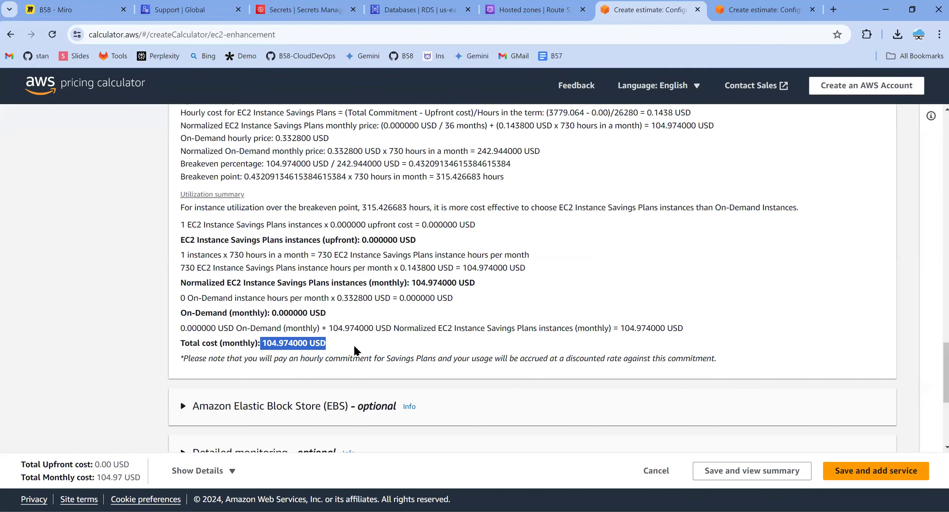
pyautogui.scroll(20, 356, 350)
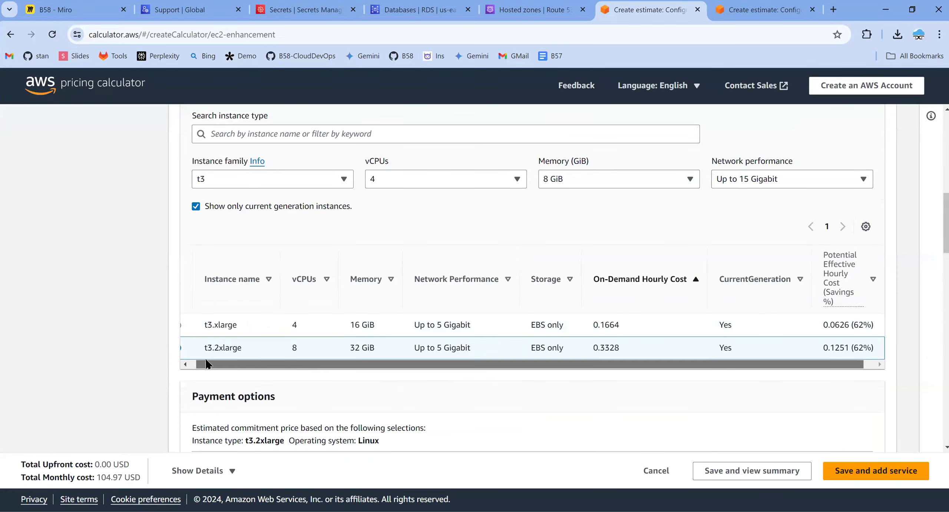
pyautogui.hscroll(-1, 356, 352)
pyautogui.scroll(5, 363, 351)
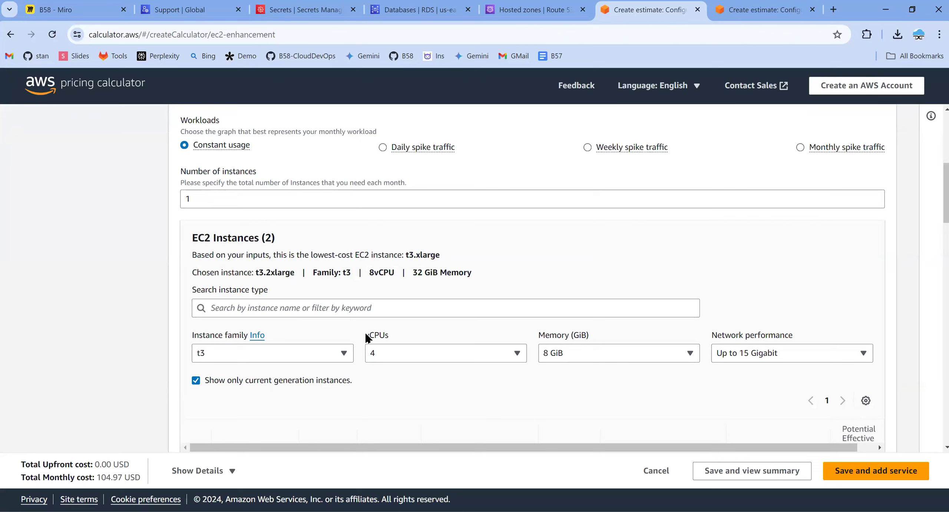
pyautogui.moveTo(510, 282); pyautogui.dragTo(193, 244)
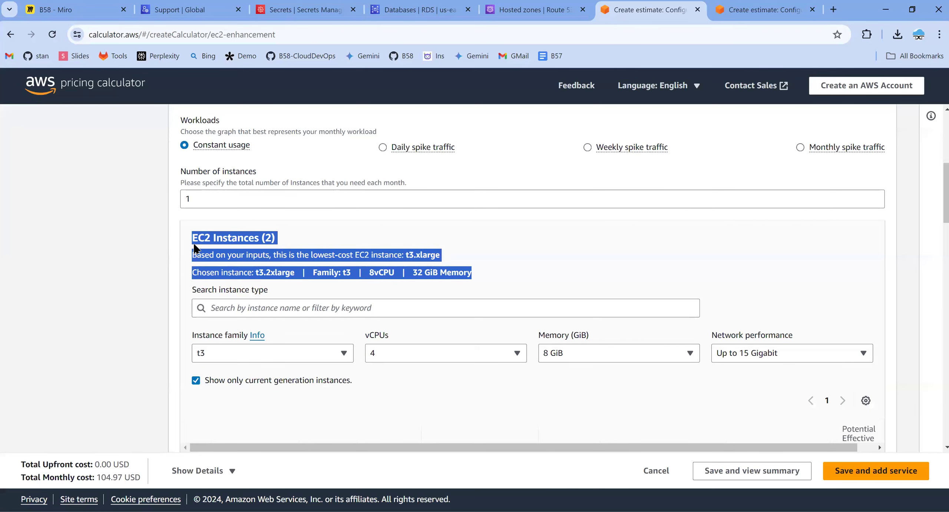
pyautogui.click(520, 276)
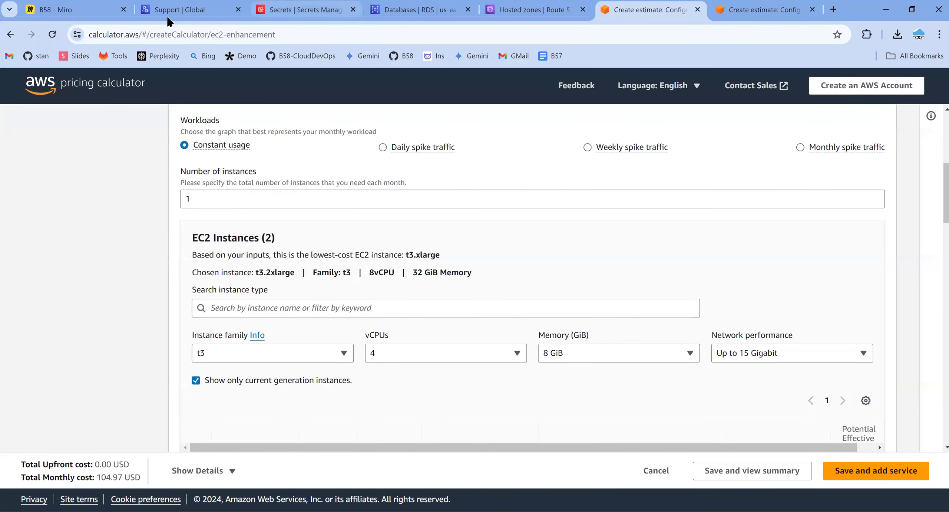
# Step: Switch to the B58 Miro board and select the "3) Spot" line in the "Billing in AWS :" list
pyautogui.click(66, 9)
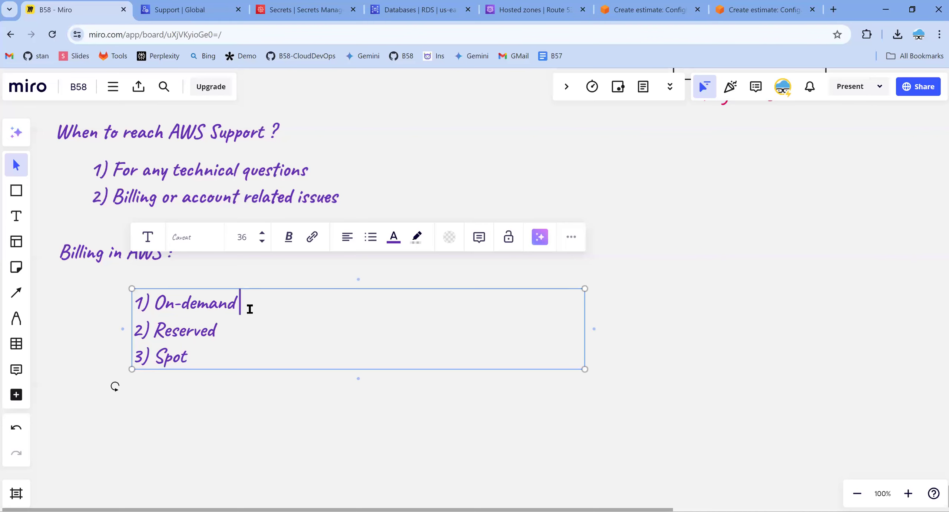
pyautogui.click(239, 327)
pyautogui.moveTo(210, 355); pyautogui.dragTo(130, 352)
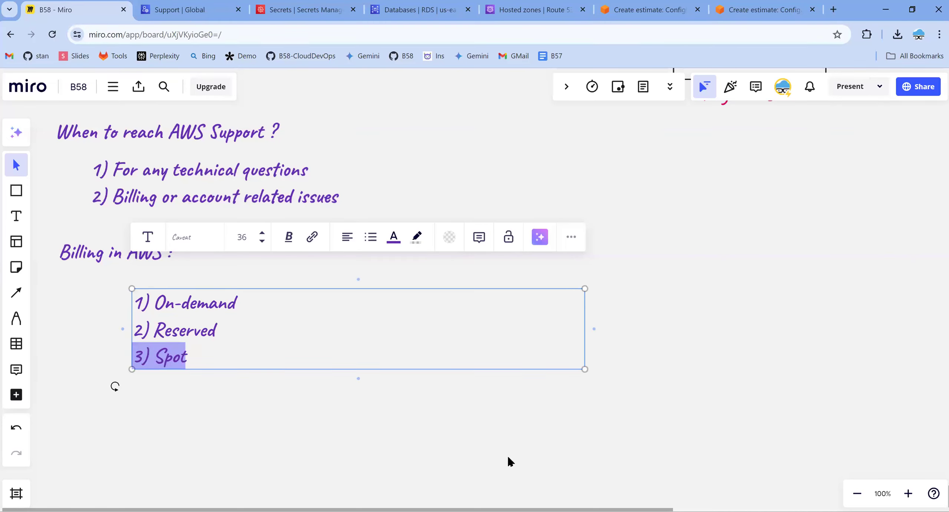
# Step: Add "( up to 90% discount )" after "3) Spot" in the "Billing in AWS :" list
pyautogui.click(391, 239)
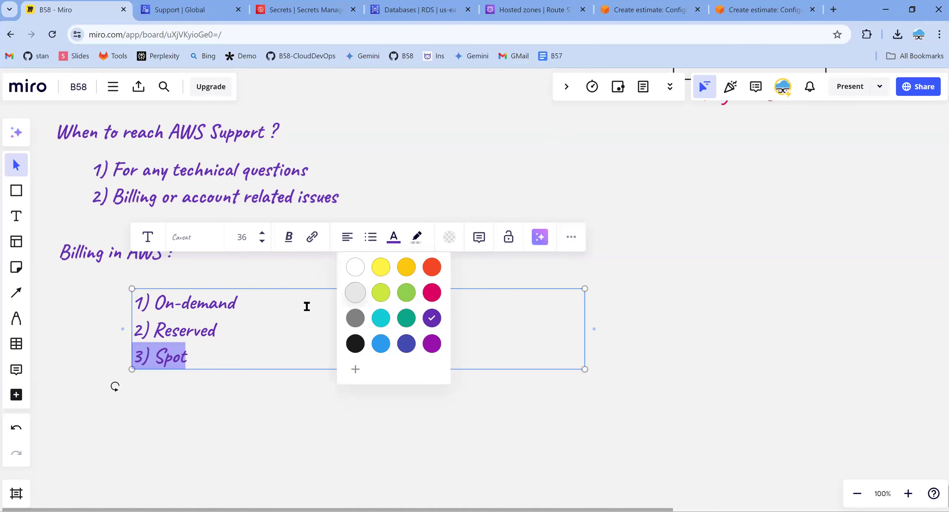
pyautogui.click(257, 354)
pyautogui.write('(')
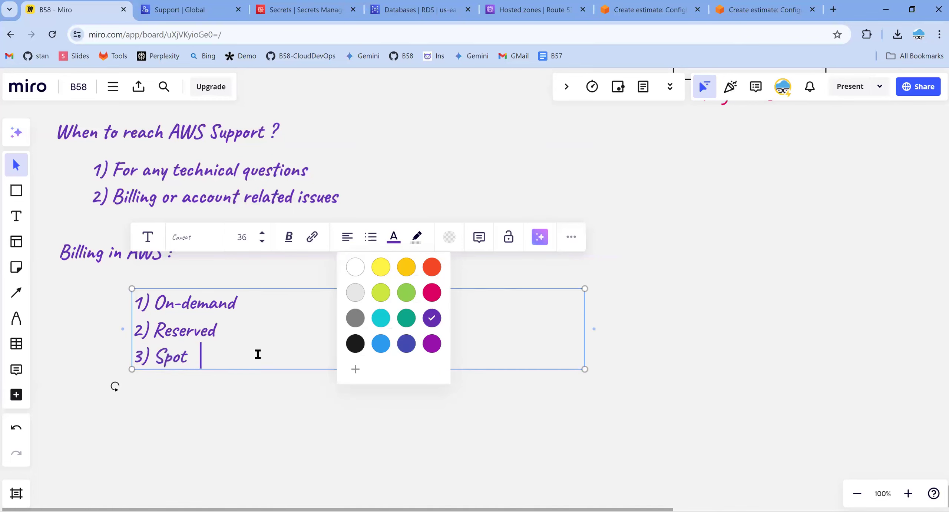
pyautogui.write(' up to 90% dis')
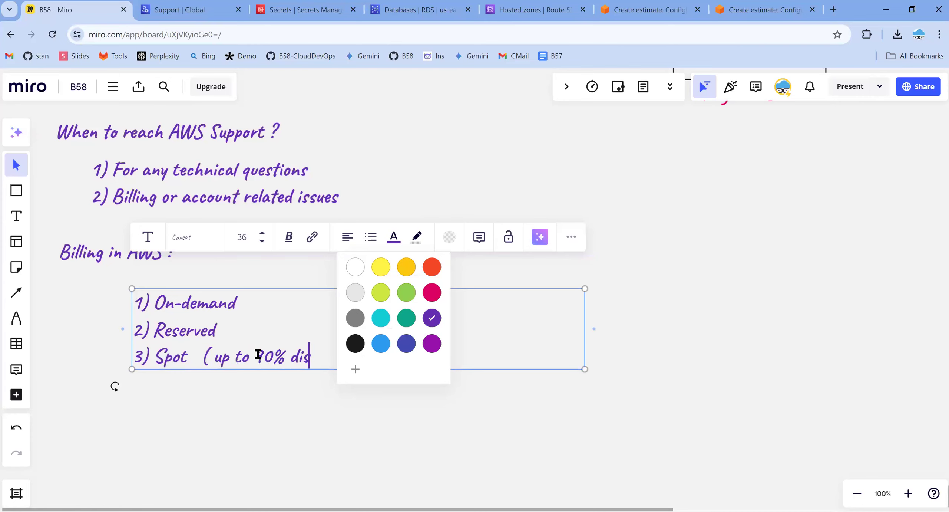
pyautogui.write('coun')
pyautogui.click(775, 394)
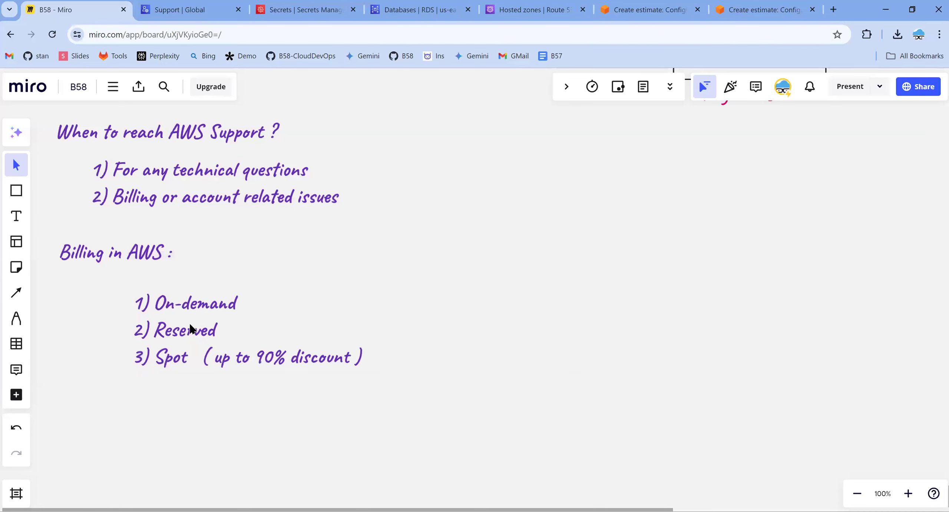
# Step: Narrow the pricing models text box and move it under "Billing in AWS :", aligned with the support reasons list above
pyautogui.moveTo(189, 320); pyautogui.dragTo(189, 325)
pyautogui.doubleClick(157, 304)
pyautogui.moveTo(137, 306); pyautogui.dragTo(416, 371)
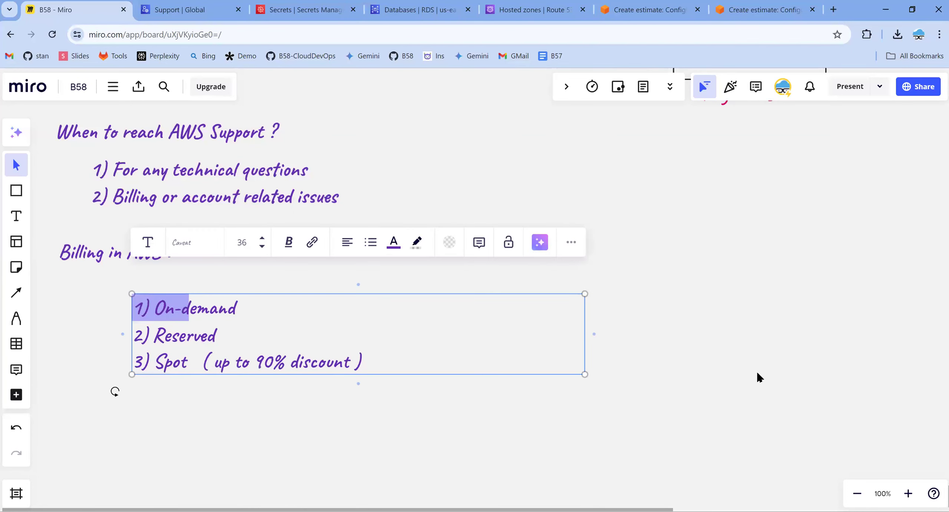
pyautogui.click(234, 369)
pyautogui.moveTo(521, 332); pyautogui.dragTo(373, 332)
pyautogui.click(528, 354)
pyautogui.moveTo(229, 326); pyautogui.dragTo(185, 310)
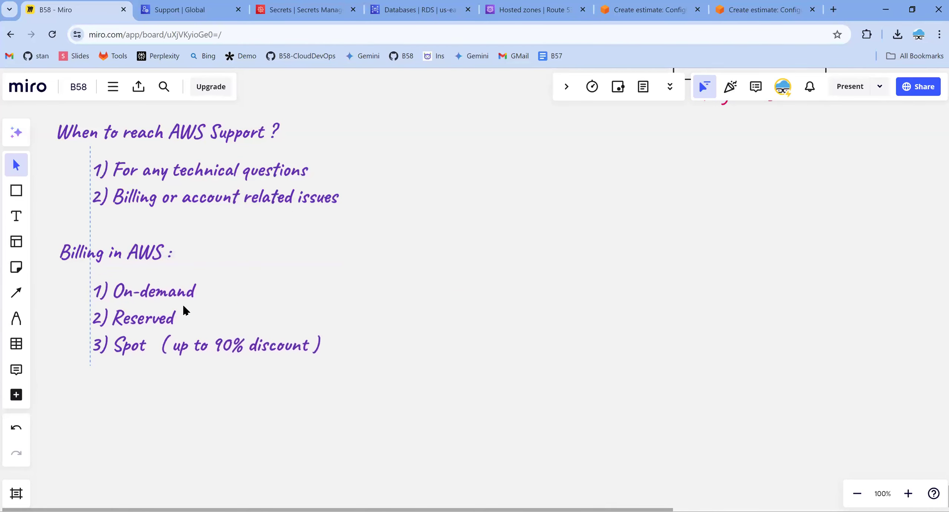
# Step: Select the AWS Support and Billing in AWS notes together and scale them down slightly
pyautogui.moveTo(459, 420); pyautogui.dragTo(47, 111)
pyautogui.moveTo(422, 364); pyautogui.dragTo(51, 122)
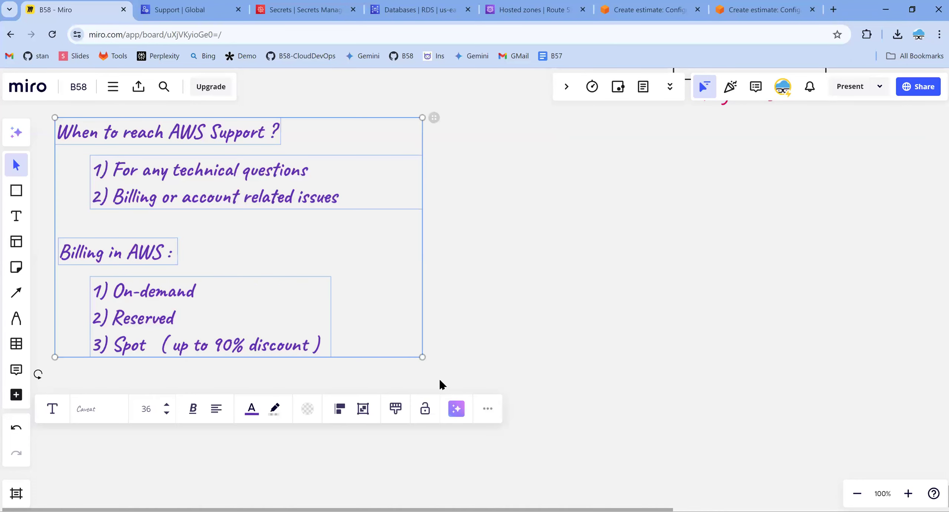
pyautogui.moveTo(423, 355); pyautogui.dragTo(408, 379)
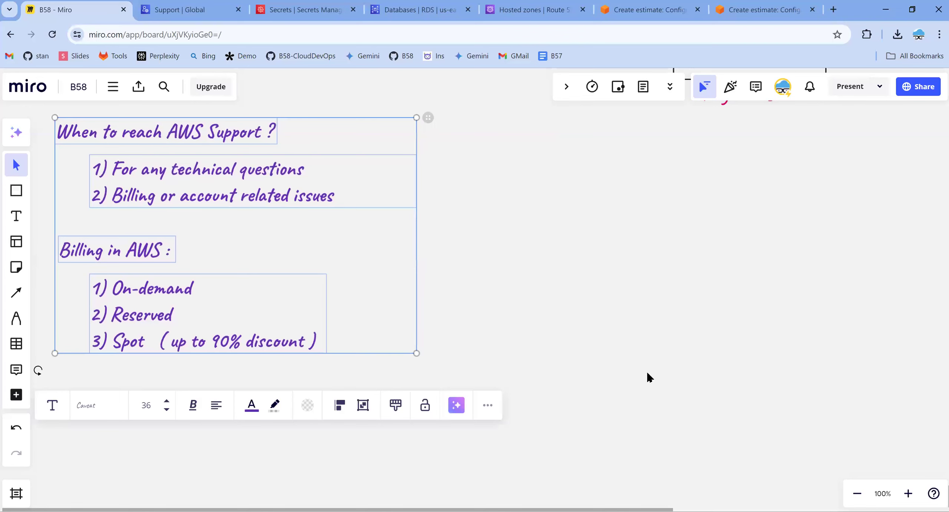
pyautogui.click(620, 385)
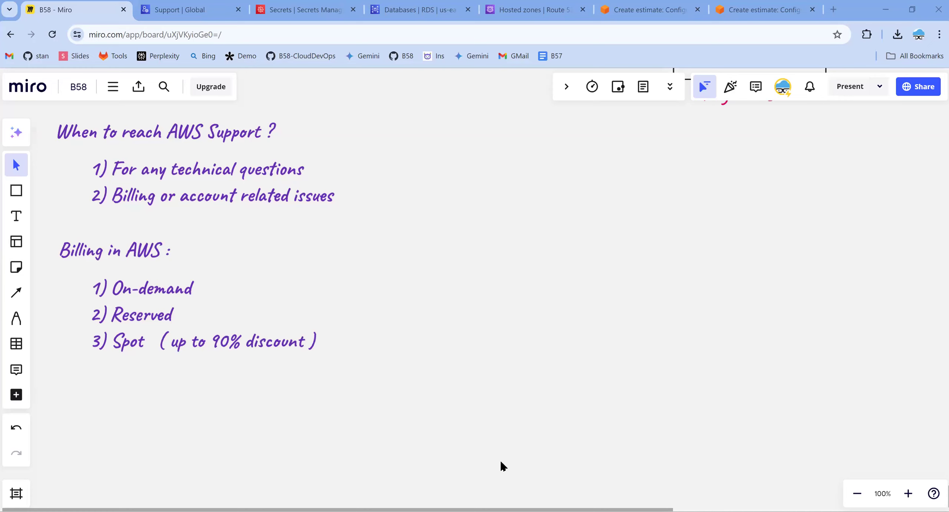
# Step: Switch to the AWS console's support case page and open Billing and Cost Management from the account options
pyautogui.press('XF86AudioRaiseVolume')
pyautogui.click(186, 10)
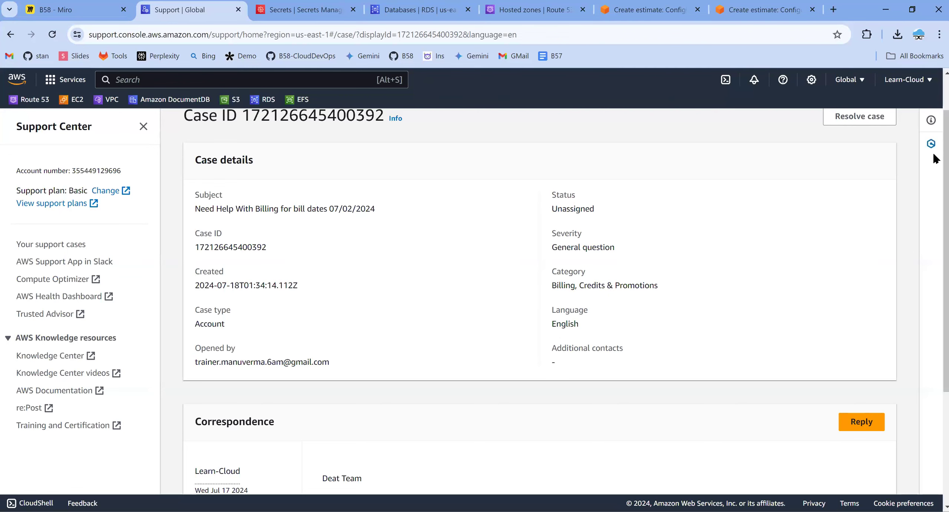
pyautogui.scroll(2, 254, 243)
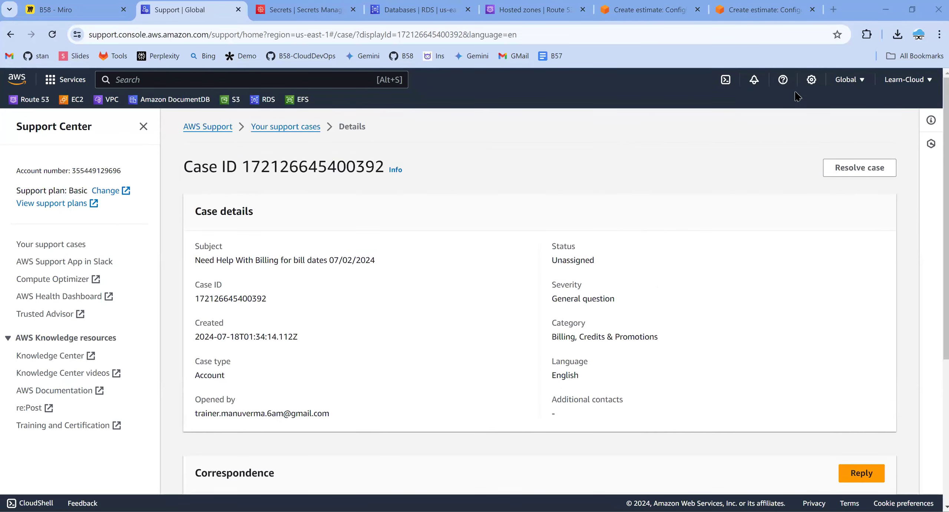
pyautogui.click(914, 80)
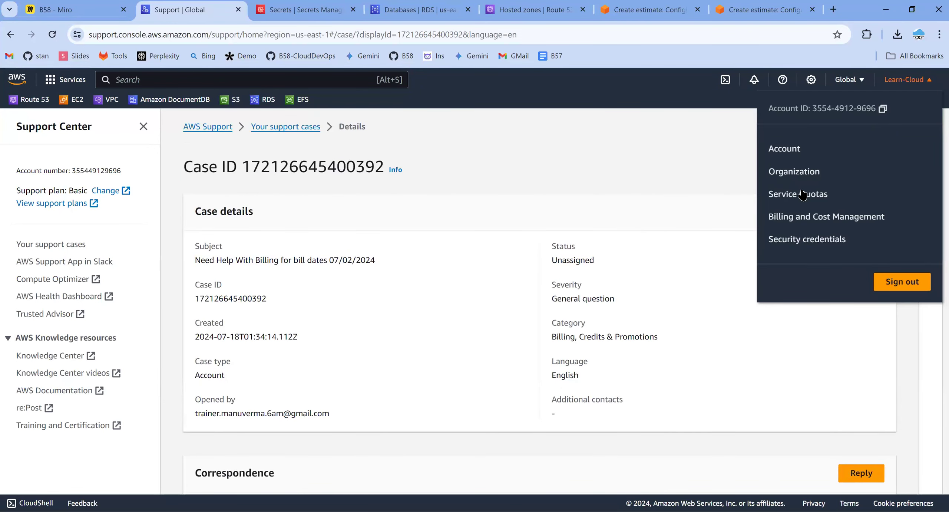
pyautogui.click(783, 79)
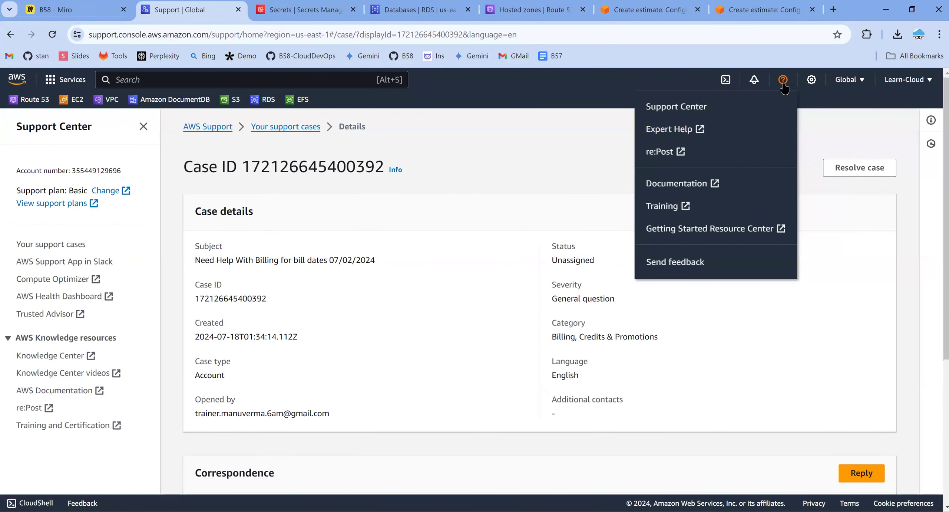
pyautogui.click(909, 80)
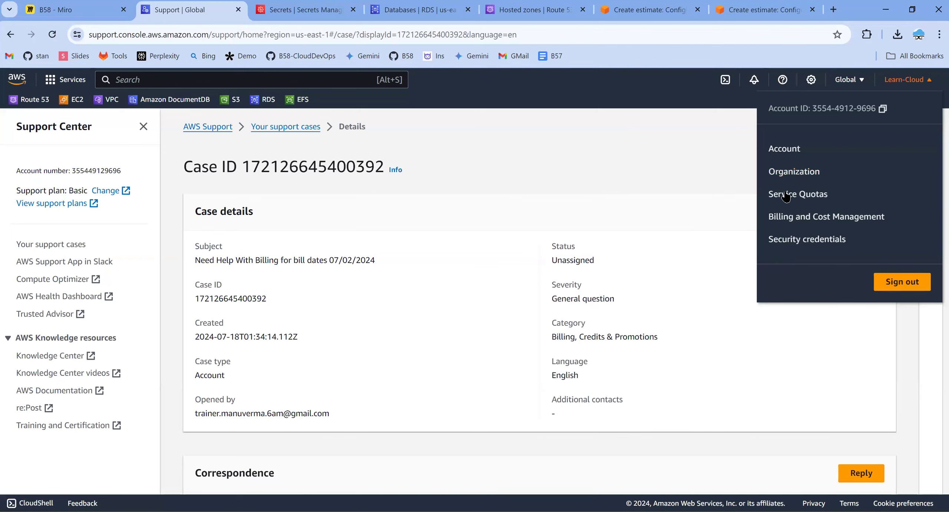
pyautogui.click(777, 221)
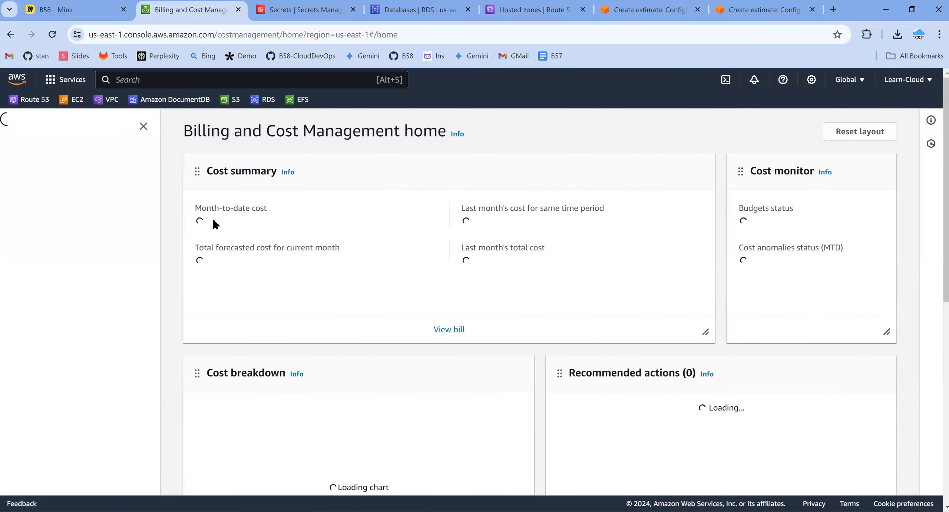
# Step: Review the month-to-date cost and cost breakdown on the billing home page, and check the total credit amount remaining
pyautogui.tripleClick(268, 214)
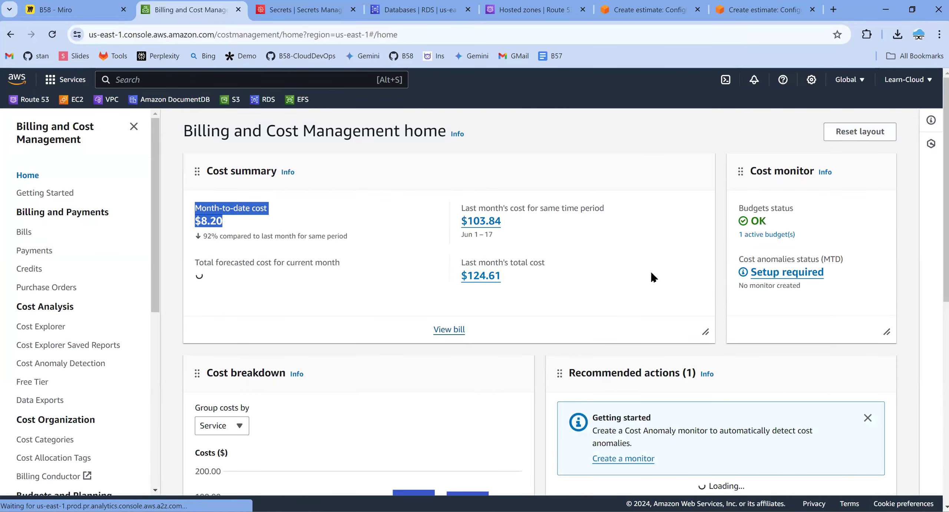
pyautogui.scroll(-3, 261, 240)
pyautogui.scroll(-2, 270, 282)
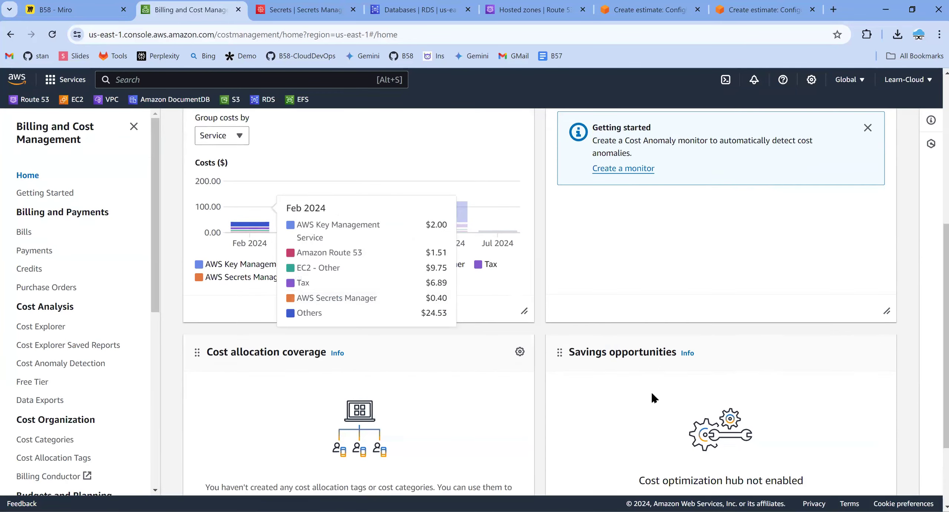
pyautogui.scroll(-2, 707, 278)
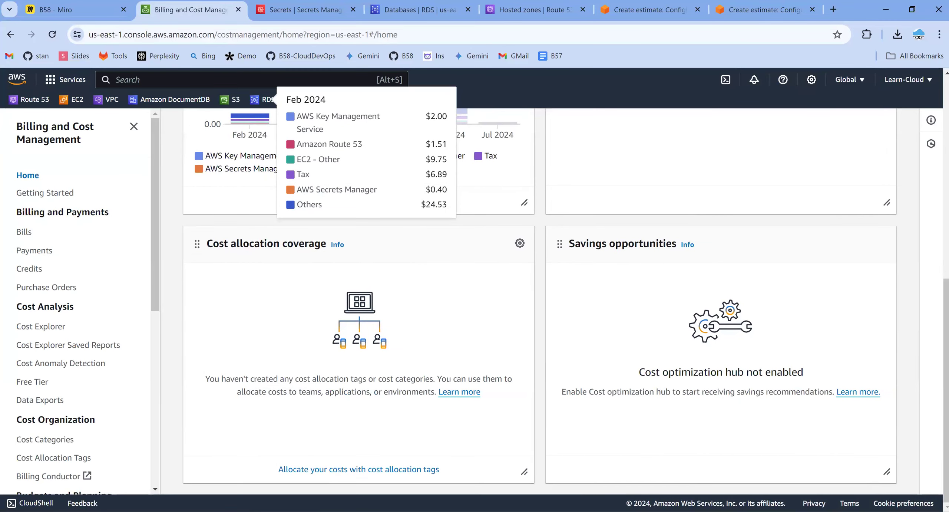
pyautogui.click(29, 272)
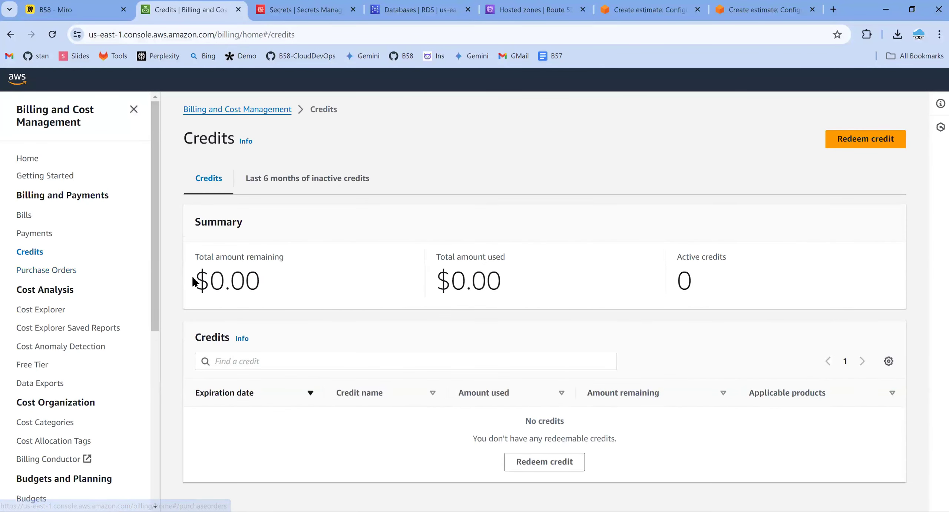
pyautogui.doubleClick(247, 282)
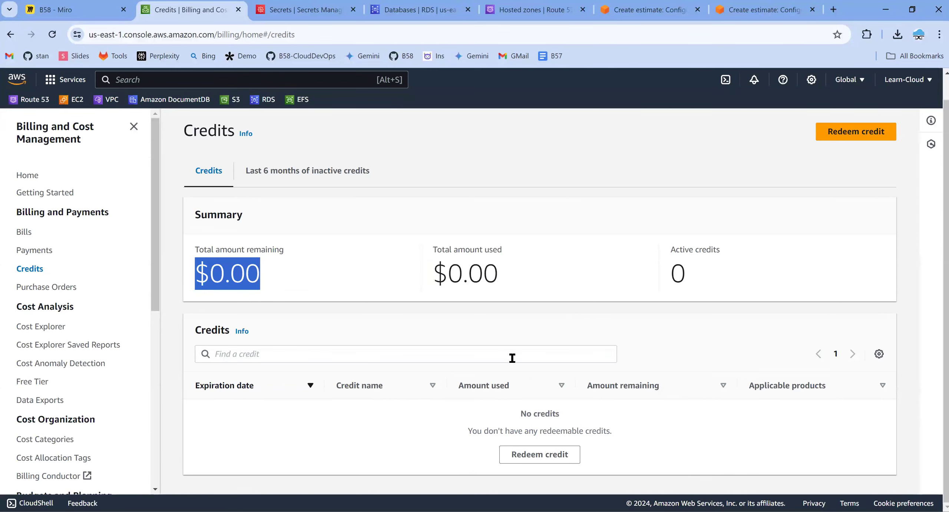
# Step: Open the Free Tier page and examine the service offers in use with their usage limits, current and forecasted usage
pyautogui.click(30, 386)
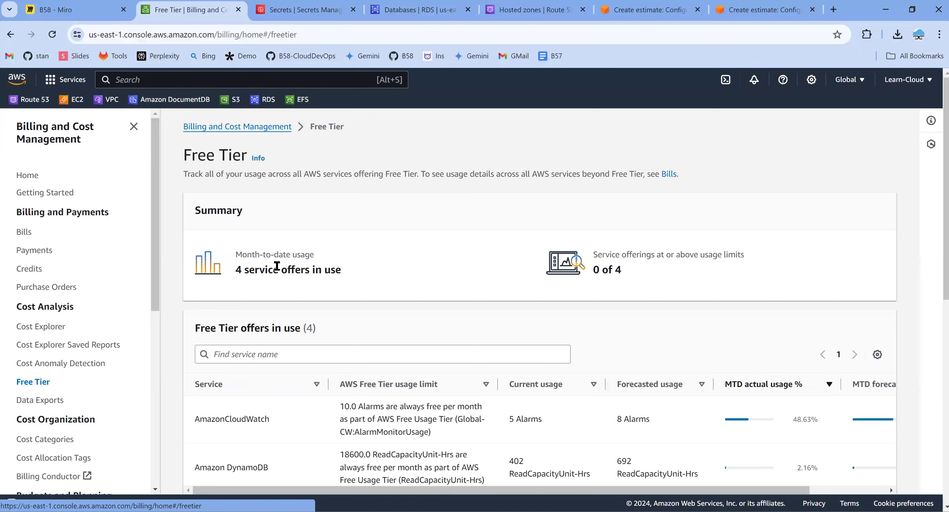
pyautogui.moveTo(236, 256); pyautogui.dragTo(475, 282)
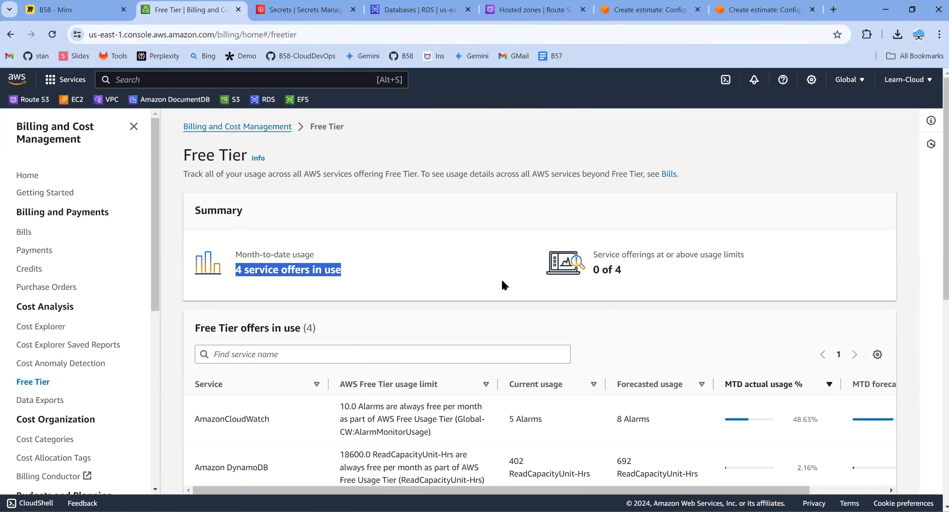
pyautogui.scroll(-3, 492, 334)
pyautogui.scroll(-2, 610, 354)
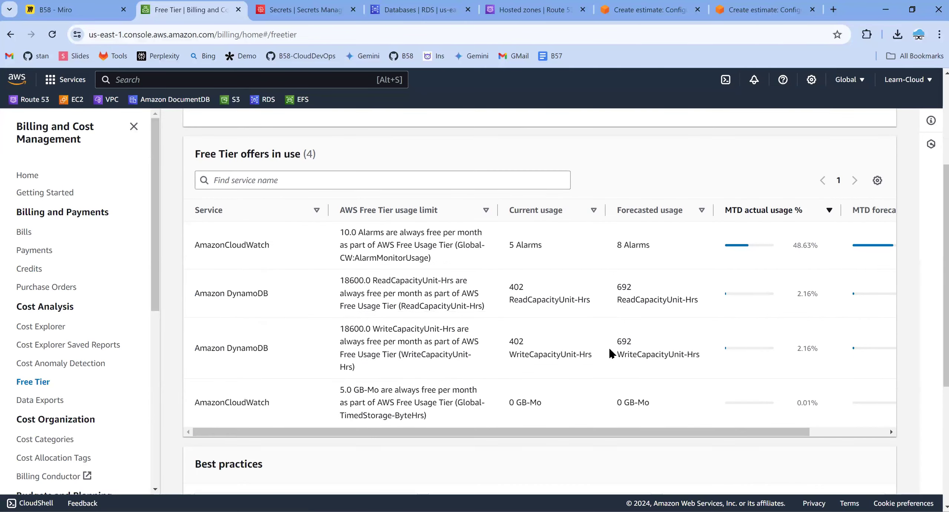
pyautogui.scroll(-1, 612, 352)
pyautogui.scroll(-4, 611, 352)
pyautogui.scroll(10, 612, 343)
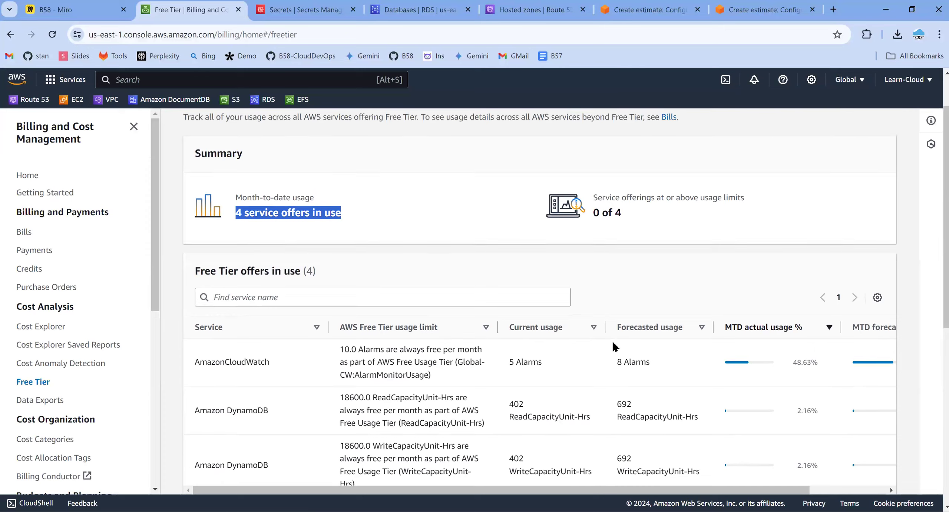
pyautogui.scroll(2, 611, 340)
# Step: Open the EC2 dashboard for N. Virginia and list only the running instances
pyautogui.click(34, 190)
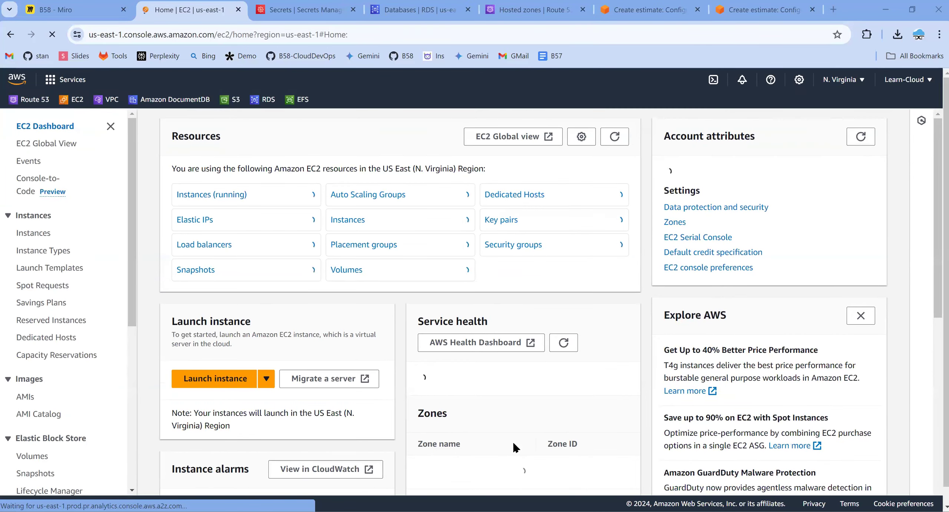
pyautogui.click(190, 195)
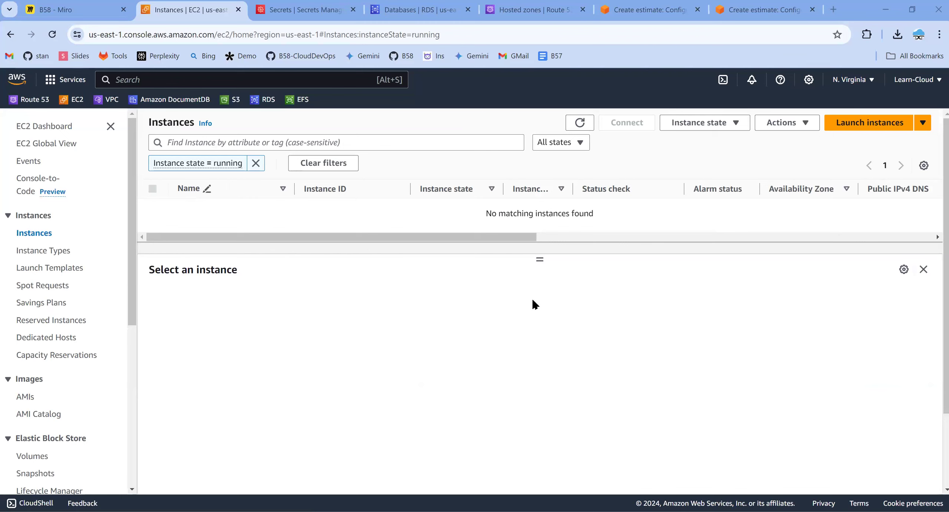
pyautogui.press('XF86AudioRaiseVolume')
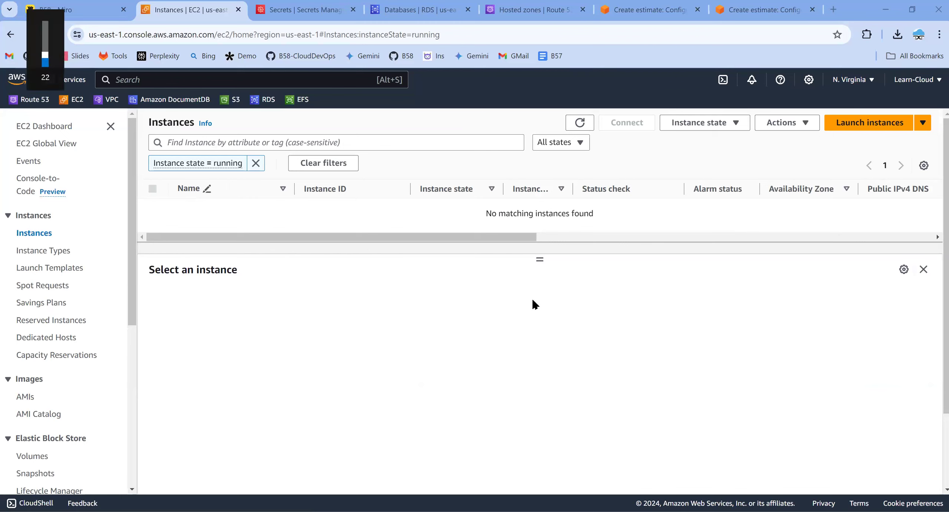